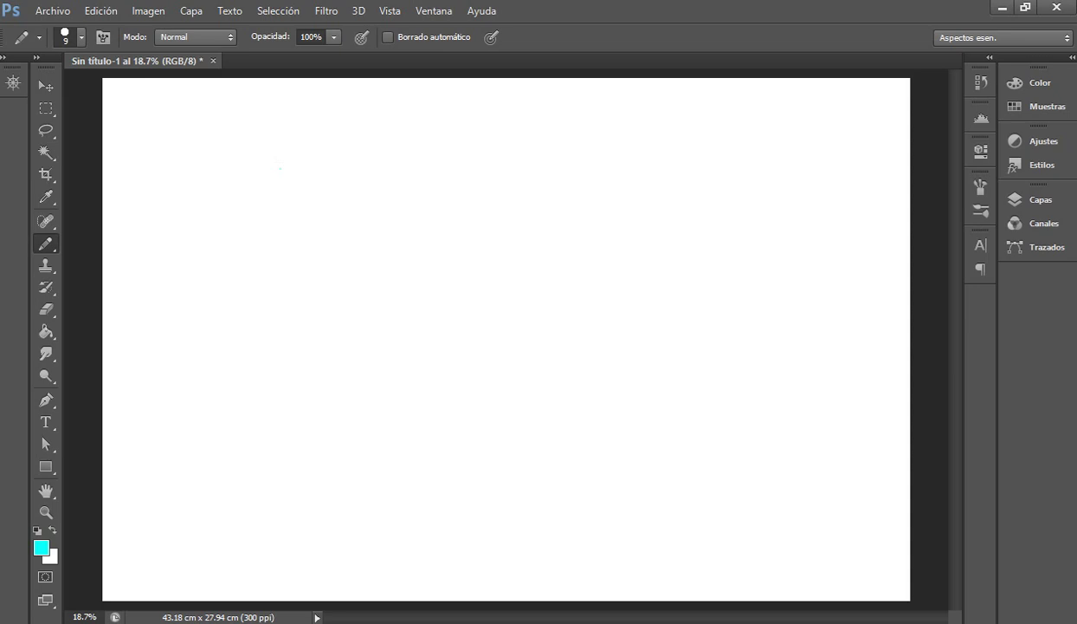
Step: Sketch in cyan the head, neck, chest, abdomen and triangular pelvis of a front-view figure near the canvas's left side
mouse_move(258, 118)
left_mouse_down()
mouse_move(273, 152)
mouse_move(248, 162)
mouse_move(253, 112)
mouse_move(243, 163)
mouse_move(255, 181)
mouse_move(276, 164)
mouse_move(251, 118)
mouse_move(240, 159)
mouse_move(255, 189)
mouse_move(277, 190)
mouse_move(225, 196)
mouse_move(294, 193)
left_mouse_up()
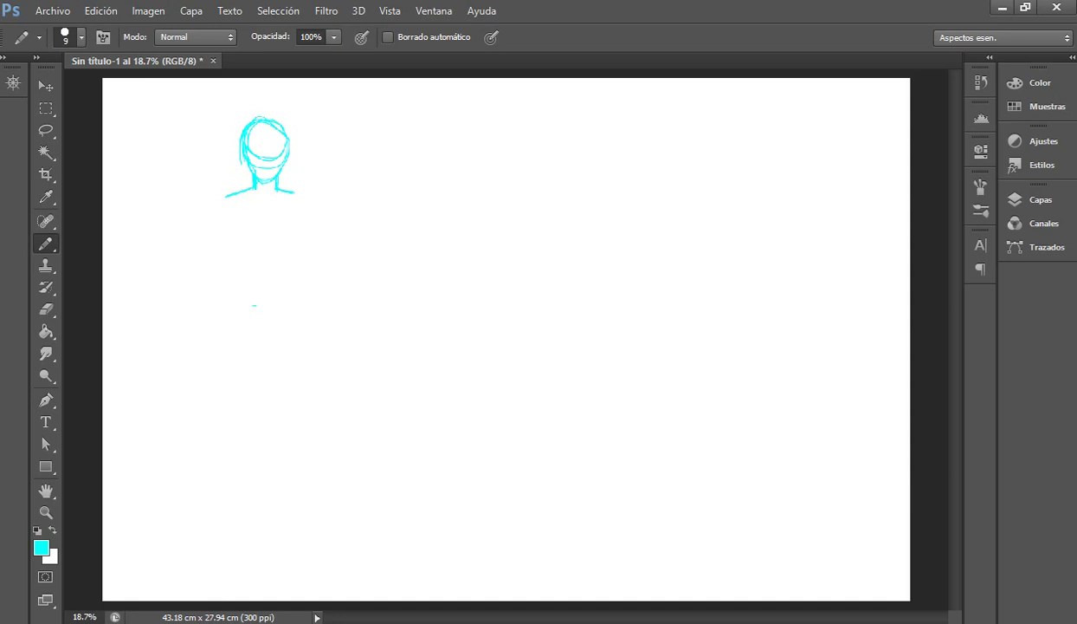
left_click_drag(254, 305, 287, 304)
mouse_move(225, 196)
left_mouse_down()
mouse_move(227, 244)
mouse_move(288, 252)
left_mouse_up()
mouse_move(302, 190)
left_mouse_down()
mouse_move(293, 250)
mouse_move(300, 197)
left_mouse_up()
mouse_move(231, 251)
left_mouse_down()
mouse_move(236, 298)
mouse_move(283, 301)
left_mouse_up()
mouse_move(291, 243)
left_mouse_down()
mouse_move(289, 300)
mouse_move(224, 301)
left_mouse_up()
mouse_move(230, 303)
left_mouse_down()
mouse_move(264, 349)
mouse_move(296, 295)
mouse_move(284, 317)
left_mouse_up()
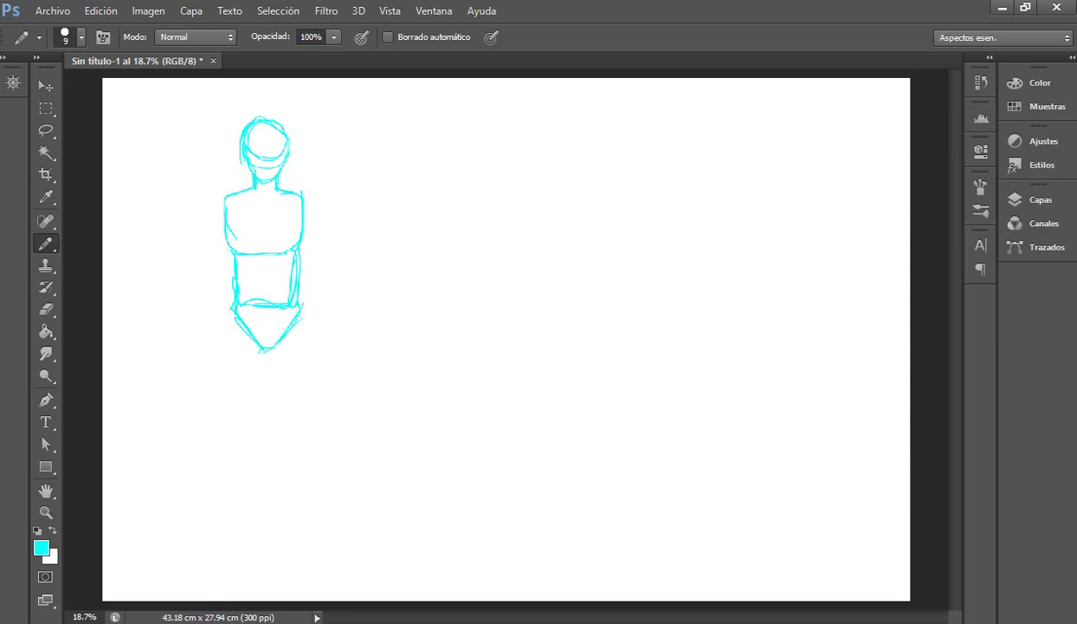
Step: Draw a curly measuring bracket beside the figure's torso, with guide lines at shoulder and hip level
left_click_drag(204, 309, 234, 305)
left_click_drag(191, 187, 227, 189)
left_click_drag(209, 313, 235, 310)
mouse_move(208, 216)
left_mouse_down()
mouse_move(173, 217)
mouse_move(160, 264)
mouse_move(179, 275)
mouse_move(177, 309)
mouse_move(208, 311)
left_mouse_up()
Step: Sketch both thighs as blocks with round knees, and draw a guide line from hip to knee beside them
mouse_move(207, 217)
left_mouse_down()
mouse_move(211, 309)
mouse_move(235, 403)
mouse_move(248, 411)
left_mouse_up()
mouse_move(261, 342)
left_mouse_down()
mouse_move(260, 391)
mouse_move(234, 423)
mouse_move(234, 317)
mouse_move(237, 421)
mouse_move(288, 430)
mouse_move(300, 421)
mouse_move(301, 382)
left_mouse_up()
mouse_move(301, 308)
left_mouse_down()
mouse_move(304, 419)
mouse_move(279, 429)
left_mouse_up()
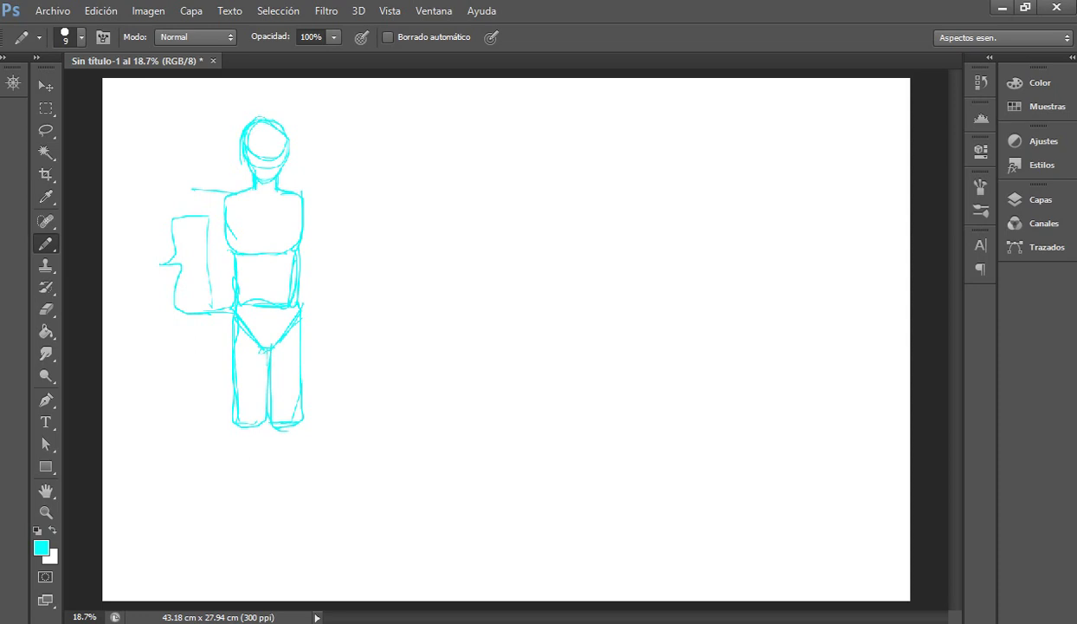
left_click_drag(240, 425, 257, 422)
left_click_drag(240, 426, 294, 425)
mouse_move(297, 307)
left_mouse_down()
mouse_move(331, 307)
mouse_move(329, 414)
mouse_move(296, 427)
left_mouse_up()
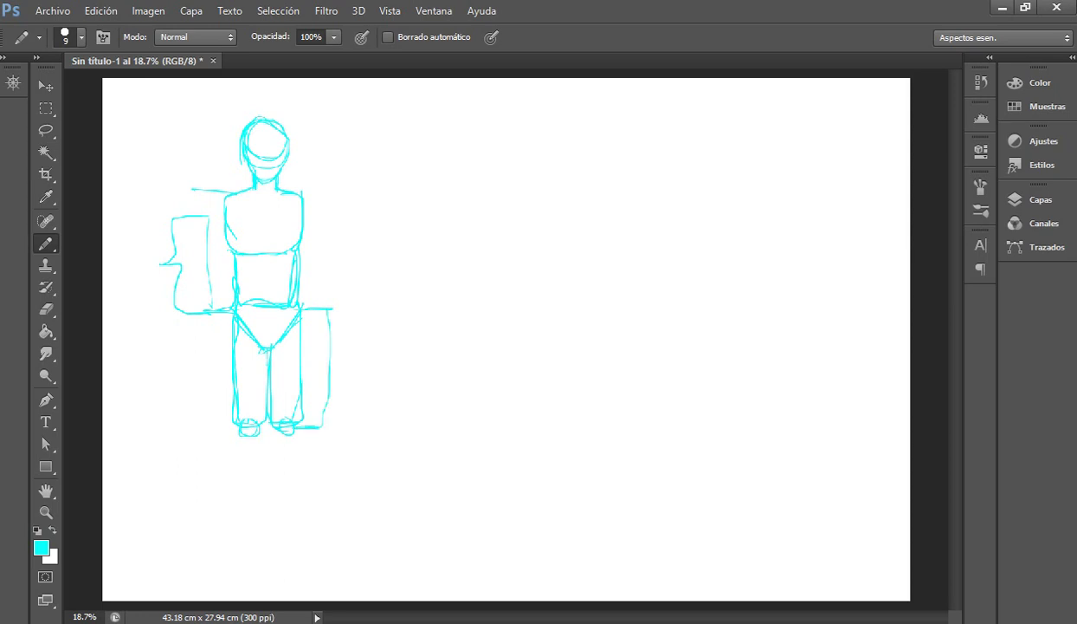
Step: Sketch the two tapering lower legs and mark the thigh and shin lengths with curly brackets beside them
mouse_move(327, 337)
left_mouse_down()
mouse_move(350, 381)
mouse_move(363, 381)
mouse_move(348, 420)
mouse_move(270, 448)
mouse_move(281, 517)
left_mouse_up()
left_click_drag(301, 430, 296, 524)
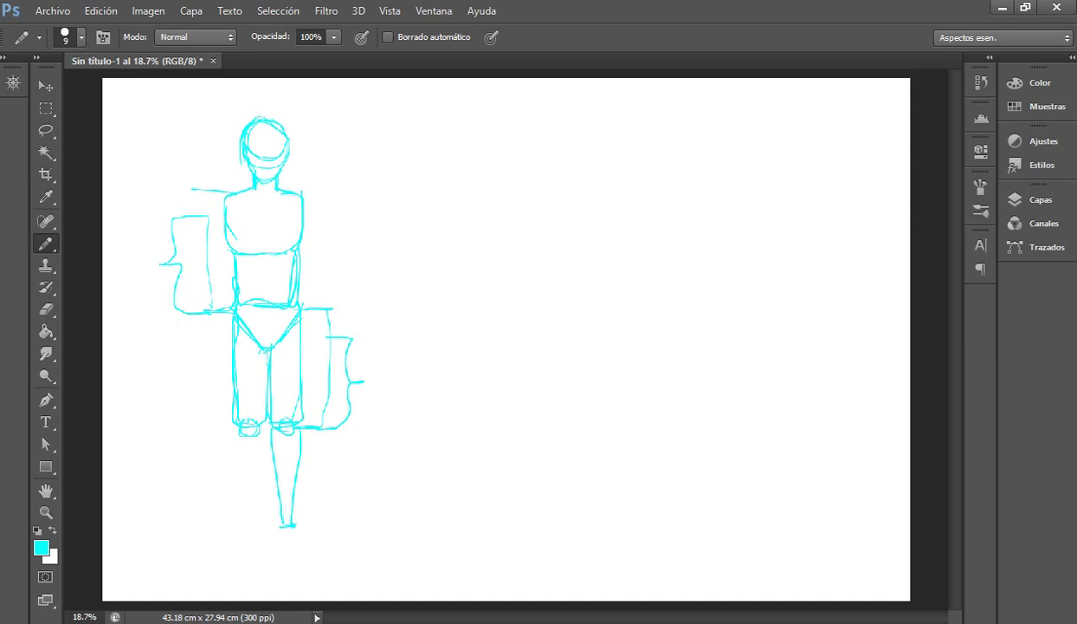
mouse_move(229, 420)
left_mouse_down()
mouse_move(248, 512)
mouse_move(239, 515)
mouse_move(245, 507)
mouse_move(256, 534)
left_mouse_up()
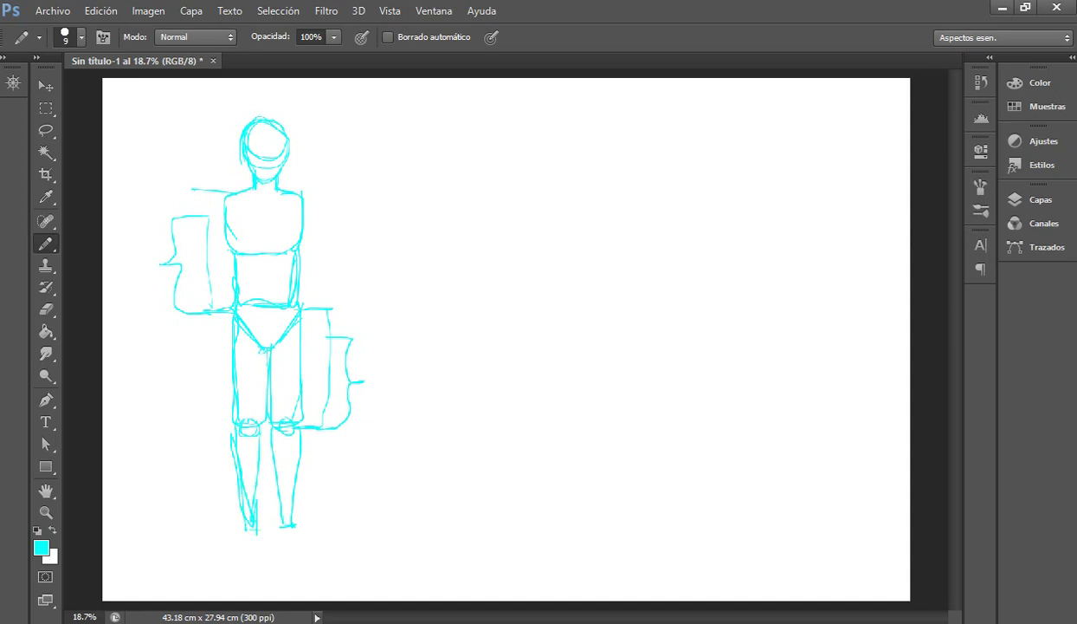
mouse_move(329, 429)
left_mouse_down()
mouse_move(330, 528)
mouse_move(290, 518)
left_mouse_up()
mouse_move(337, 451)
left_mouse_down()
mouse_move(360, 482)
mouse_move(380, 486)
mouse_move(365, 516)
mouse_move(329, 530)
left_mouse_up()
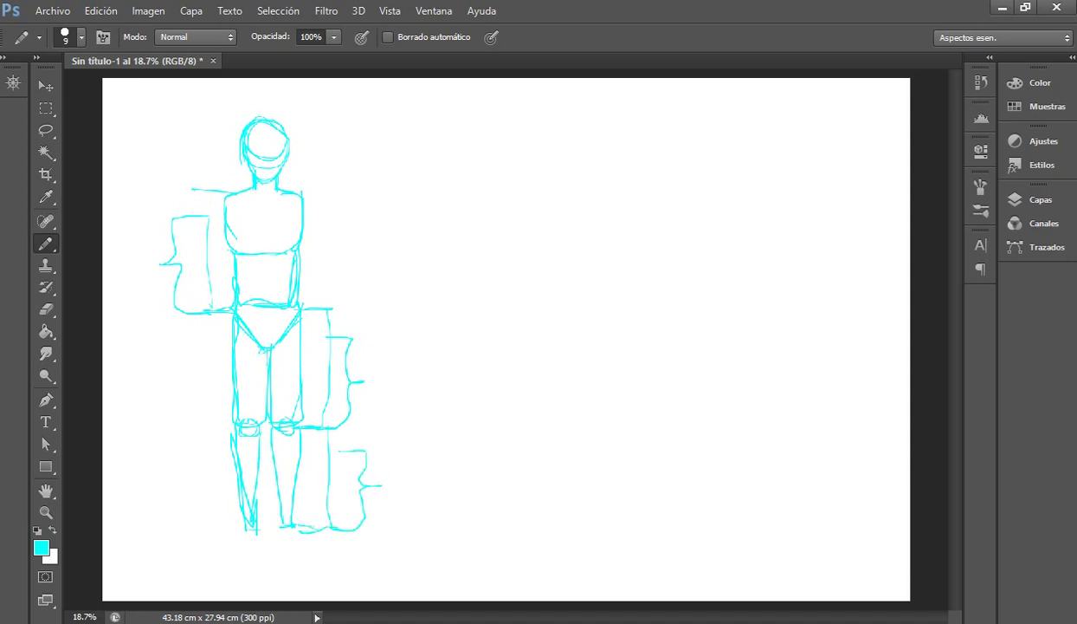
Step: Sketch the figure's feet, the left one turned sideways and the right one facing forward
mouse_move(241, 507)
left_mouse_down()
mouse_move(177, 532)
mouse_move(190, 539)
left_mouse_up()
mouse_move(198, 539)
left_mouse_down()
mouse_move(250, 524)
mouse_move(257, 554)
left_mouse_up()
mouse_move(236, 510)
left_mouse_down()
mouse_move(182, 537)
mouse_move(258, 544)
left_mouse_up()
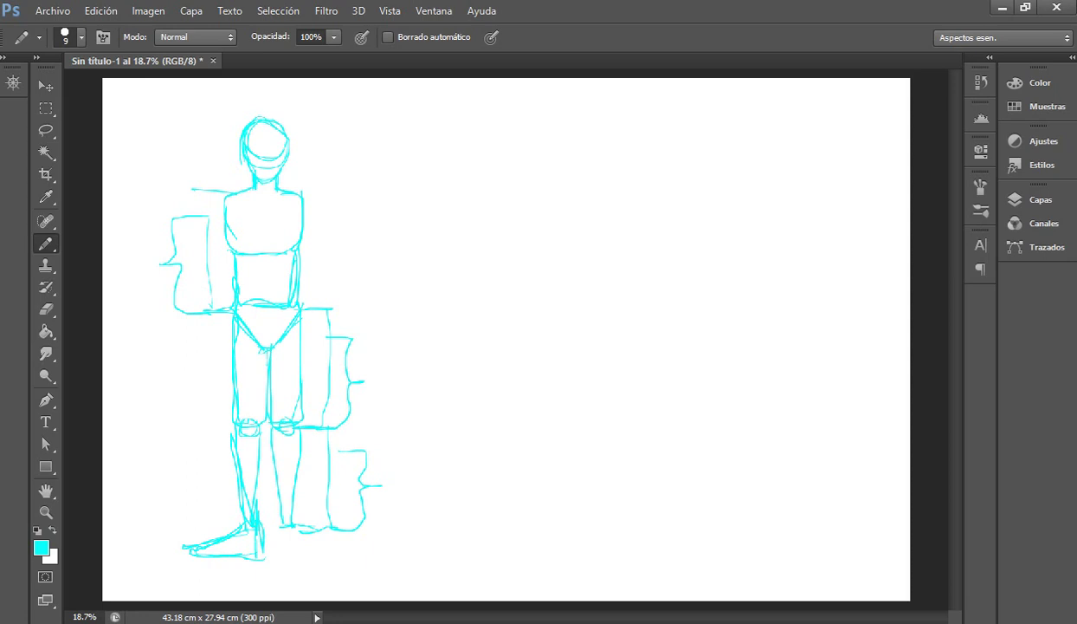
mouse_move(272, 501)
left_mouse_down()
mouse_move(271, 555)
mouse_move(300, 540)
left_mouse_up()
mouse_move(285, 495)
left_mouse_down()
mouse_move(301, 544)
mouse_move(259, 552)
mouse_move(297, 565)
left_mouse_up()
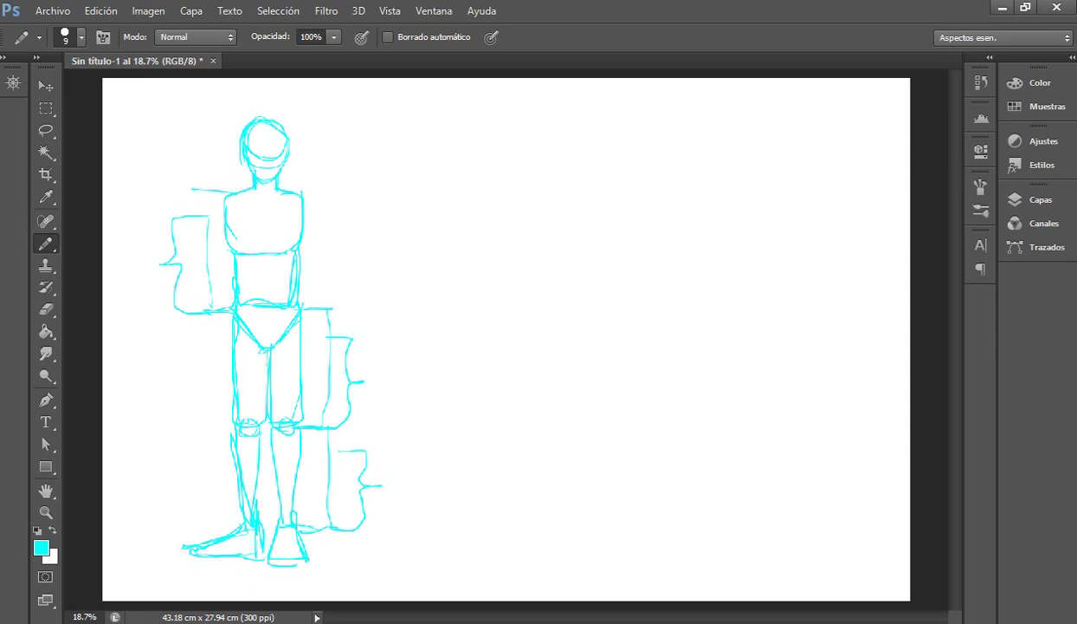
Step: Sketch rounded shoulders, upper arms and forearms hanging on both sides of the torso
left_click_drag(301, 195, 305, 228)
left_click_drag(224, 196, 215, 224)
mouse_move(301, 229)
left_mouse_down()
mouse_move(304, 270)
mouse_move(316, 218)
left_mouse_up()
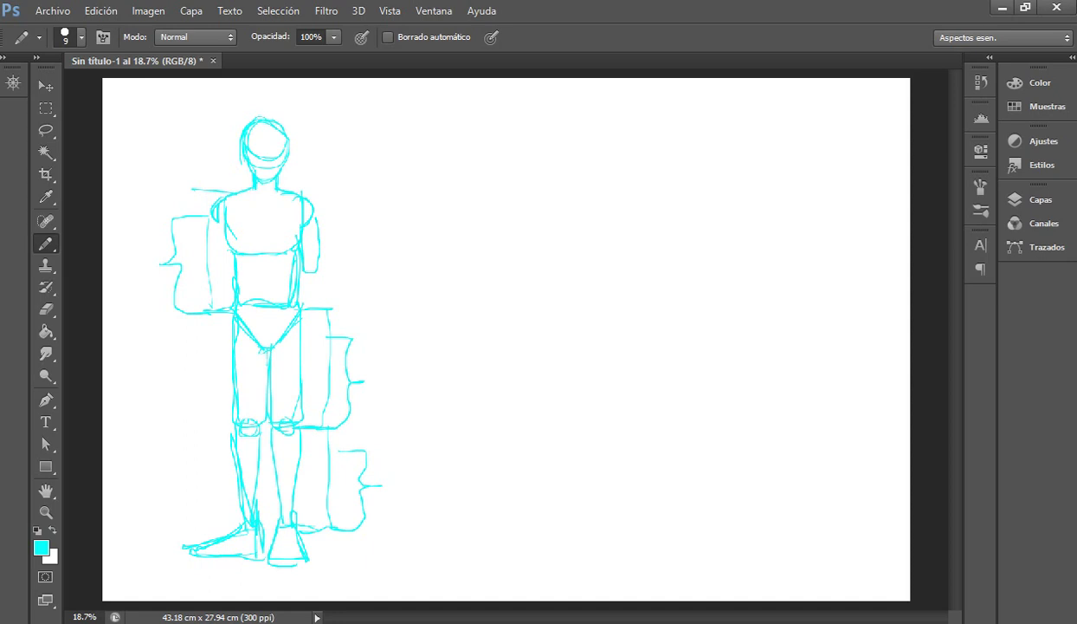
mouse_move(302, 192)
left_mouse_down()
mouse_move(303, 322)
mouse_move(320, 274)
mouse_move(317, 315)
left_mouse_up()
mouse_move(213, 216)
left_mouse_down()
mouse_move(219, 266)
mouse_move(211, 220)
mouse_move(230, 252)
mouse_move(217, 316)
left_mouse_up()
left_click_drag(226, 260, 229, 325)
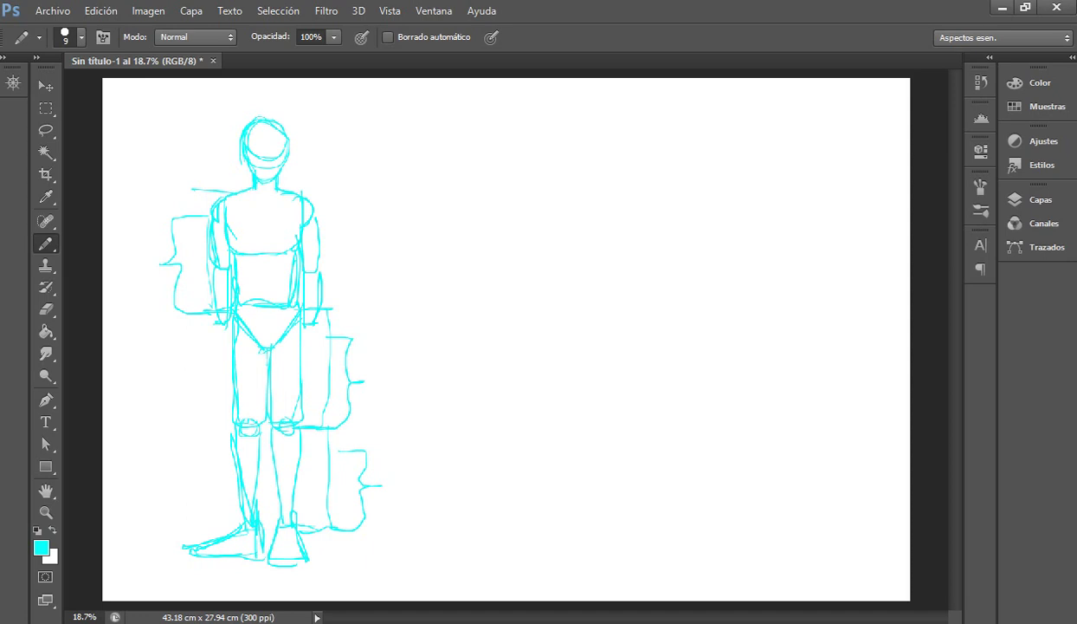
Step: Sketch both hands below the forearms with a line dividing palm from fingers, plus a small bracket beside the left forearm
mouse_move(199, 270)
left_mouse_down()
mouse_move(192, 300)
mouse_move(213, 317)
left_mouse_up()
left_click_drag(208, 317, 224, 366)
left_click_drag(225, 324, 224, 358)
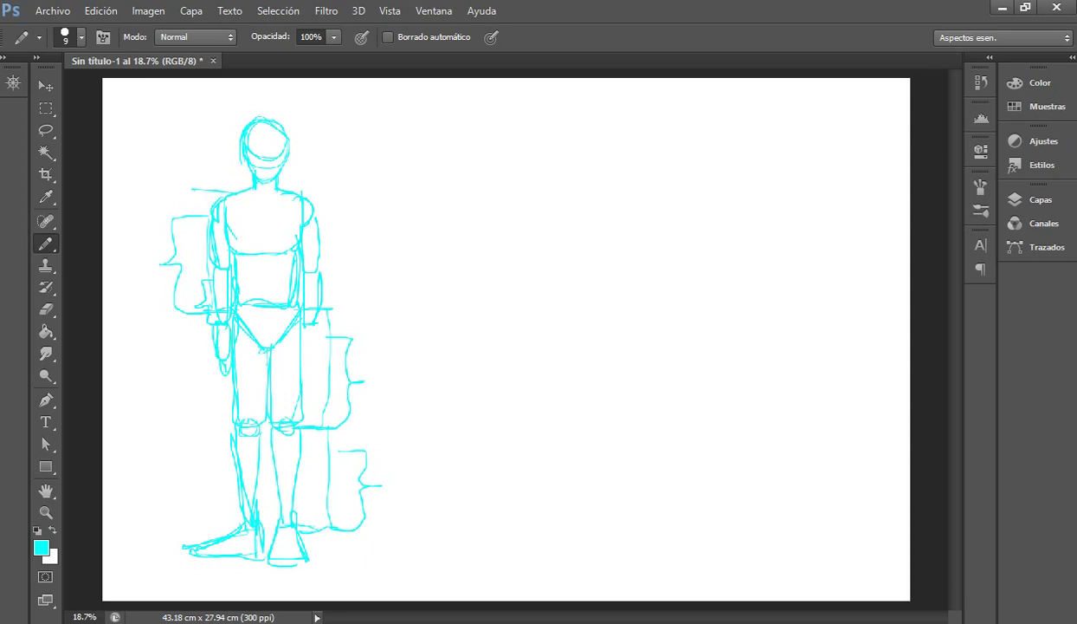
mouse_move(306, 329)
left_mouse_down()
mouse_move(306, 372)
mouse_move(314, 345)
left_mouse_up()
left_click_drag(217, 346, 237, 345)
Step: Change the foreground colour from cyan to bright green
left_click(41, 547)
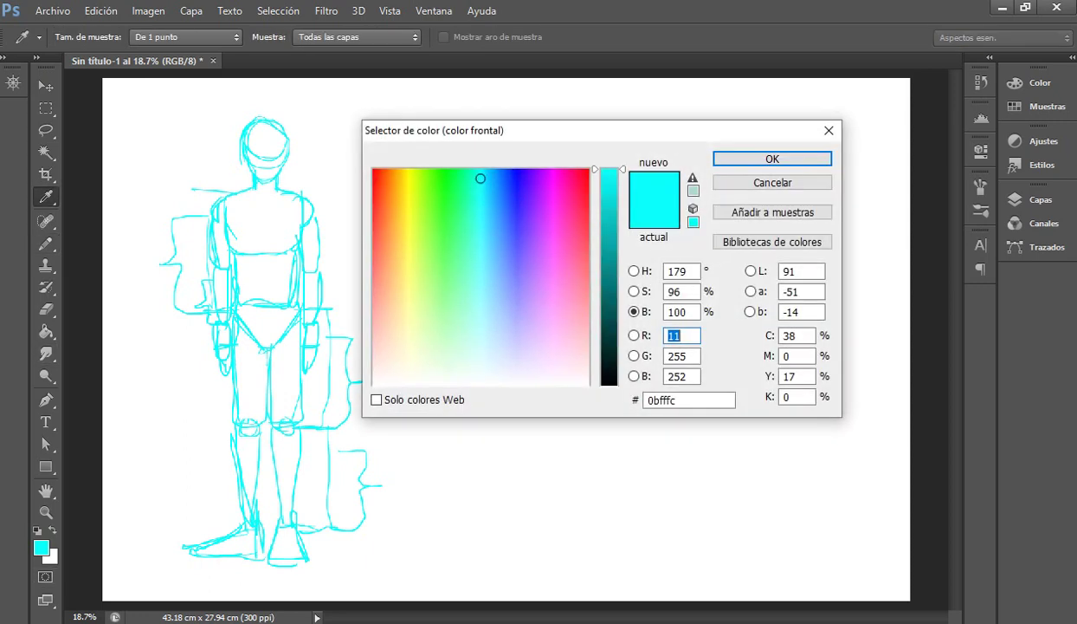
left_click(438, 194)
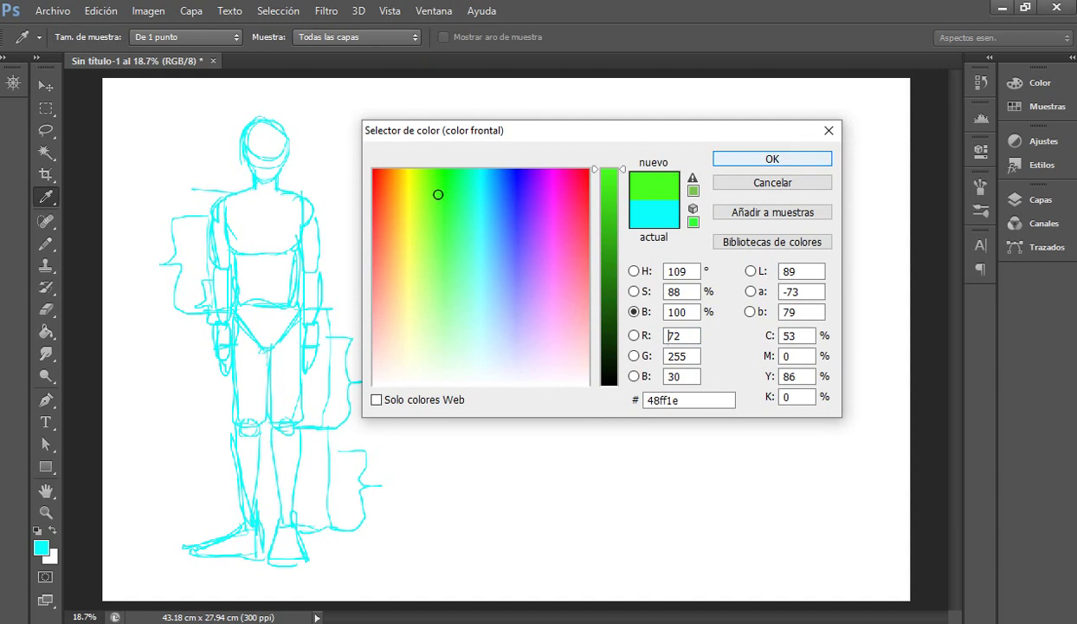
left_click(441, 177)
left_click(772, 159)
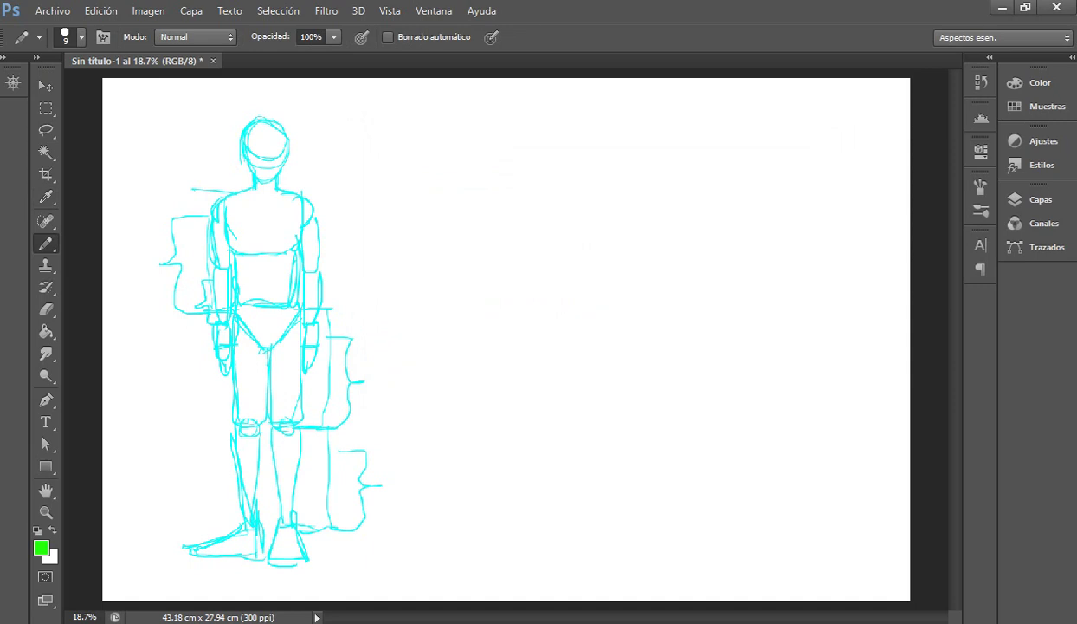
Step: Show the canvas in full-screen mode without panels and draw green outlines for a wider neck and the left shoulder slope
left_click_drag(165, 95, 399, 380)
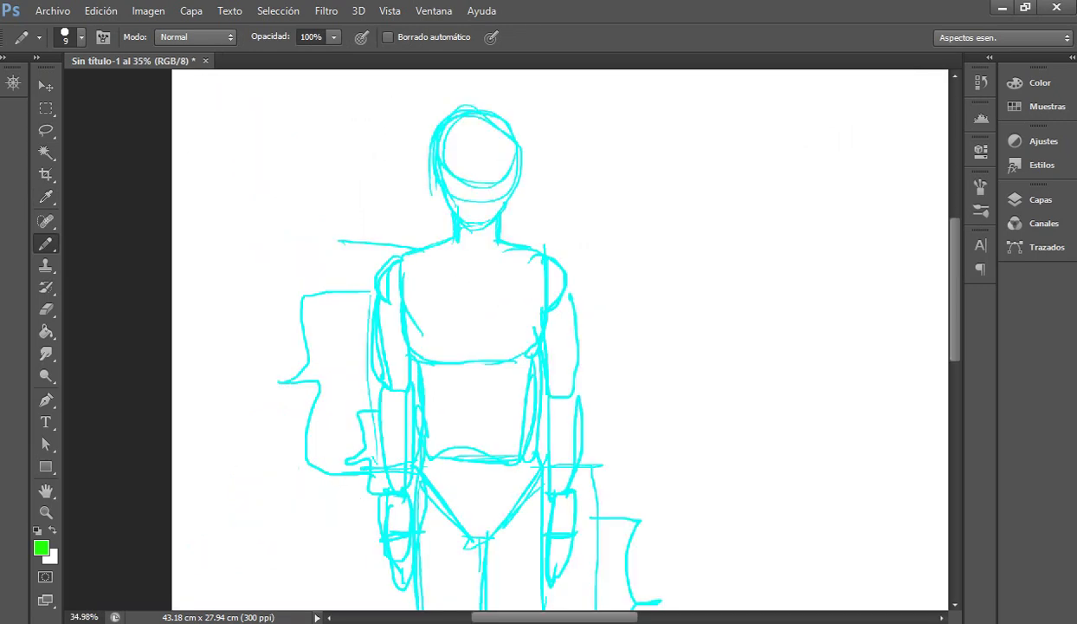
left_click_drag(554, 346, 459, 341)
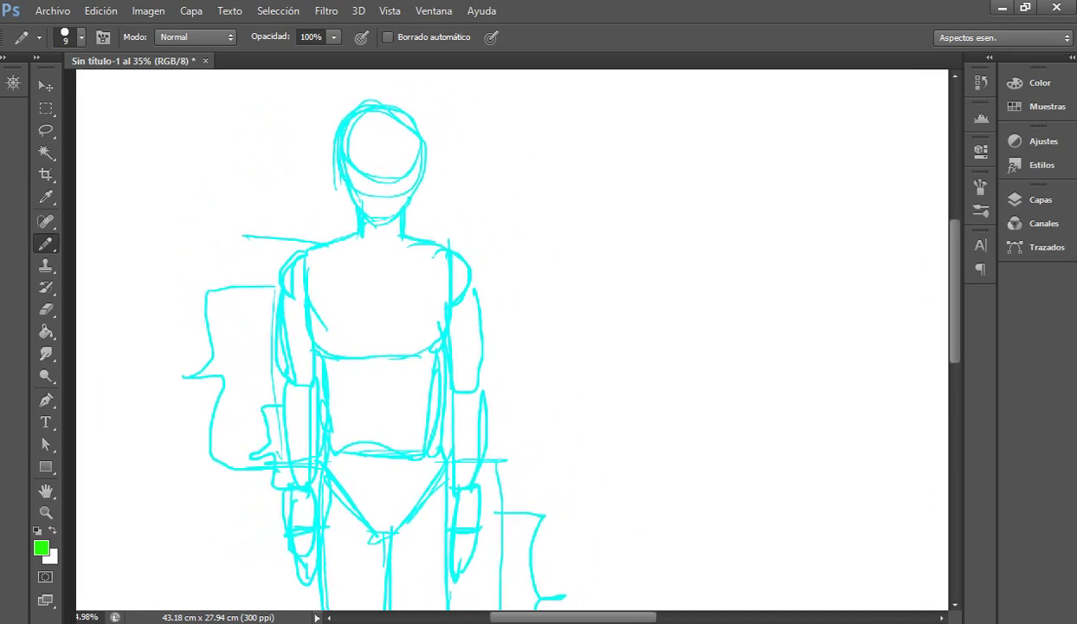
key("f")
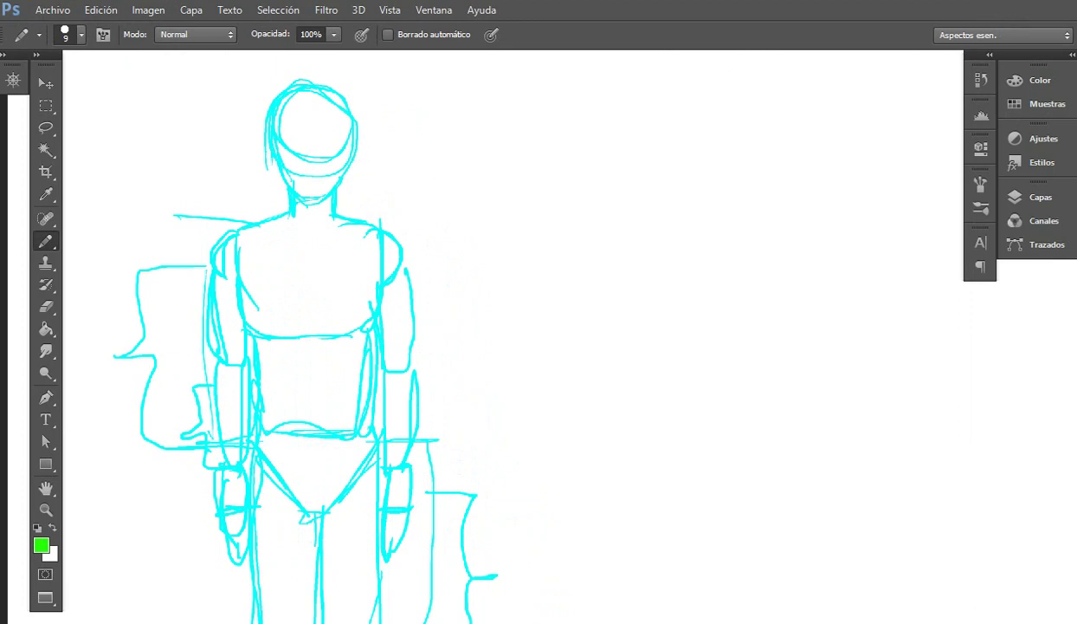
key("f")
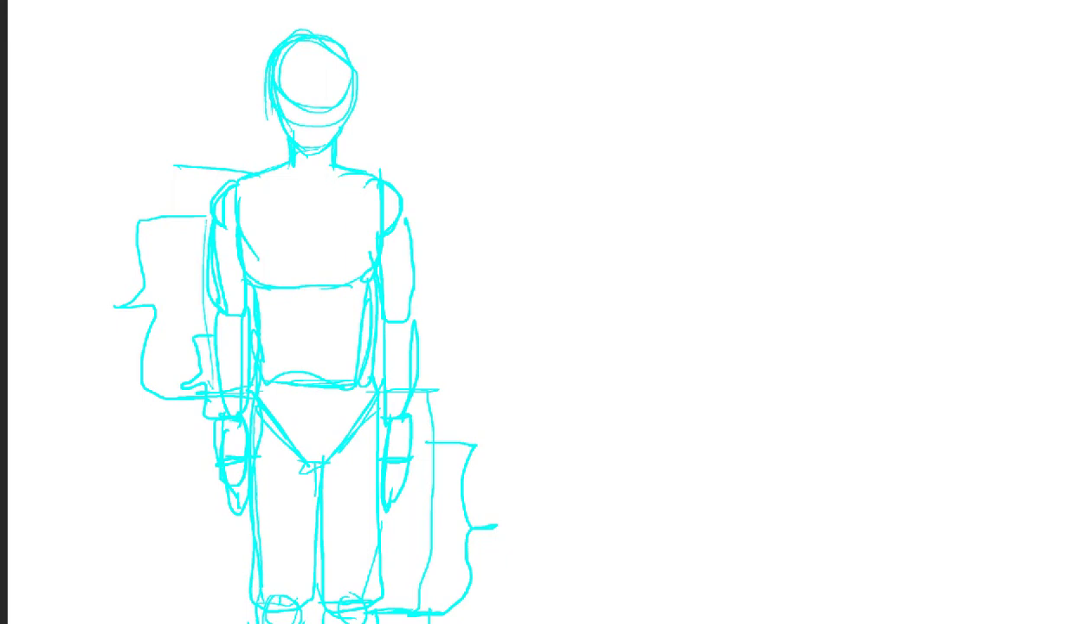
left_click_drag(280, 128, 279, 162)
left_click_drag(340, 127, 343, 164)
left_click_drag(277, 161, 229, 180)
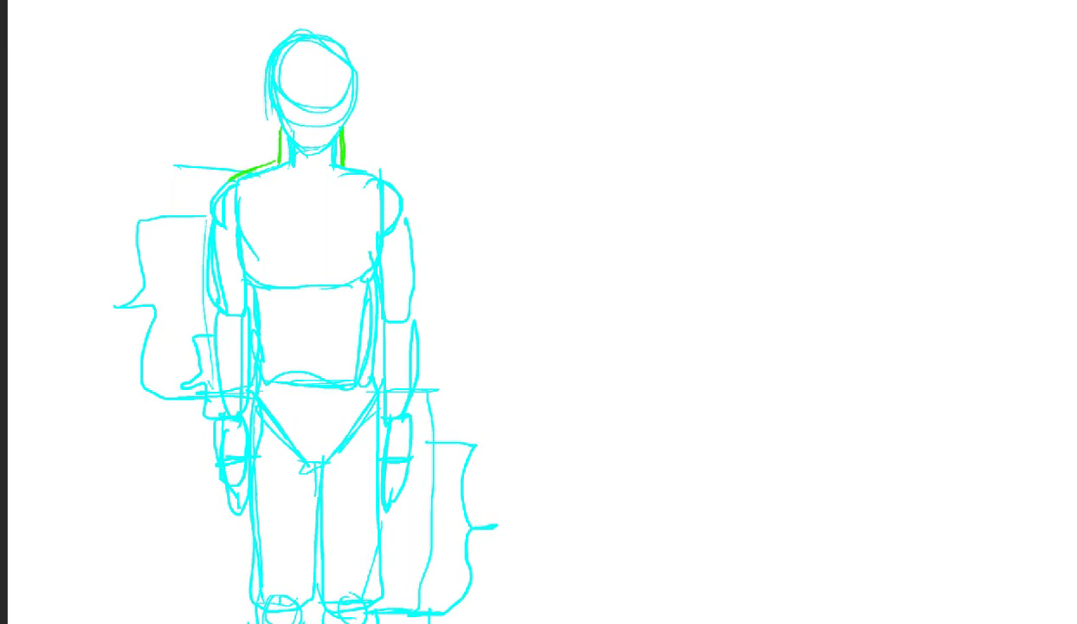
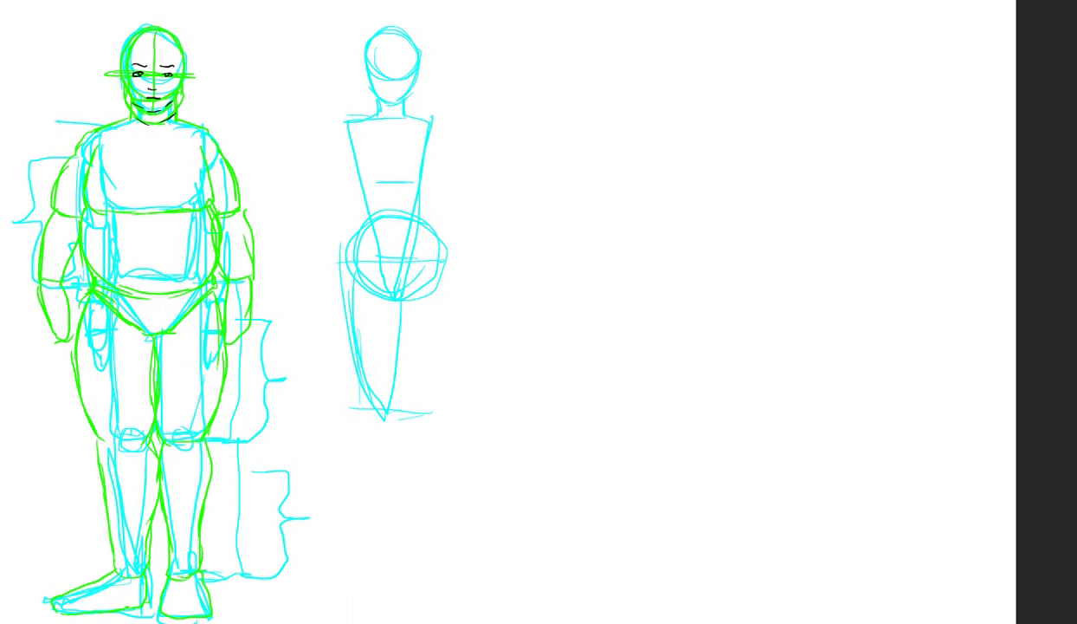
Step: Sketch the inner and outer contours of the second figure's right thigh in cyan, from the hip circle to the knee line
left_click_drag(397, 300, 389, 421)
left_click_drag(393, 365, 416, 416)
left_click_drag(441, 336, 428, 397)
left_click_drag(444, 262, 426, 394)
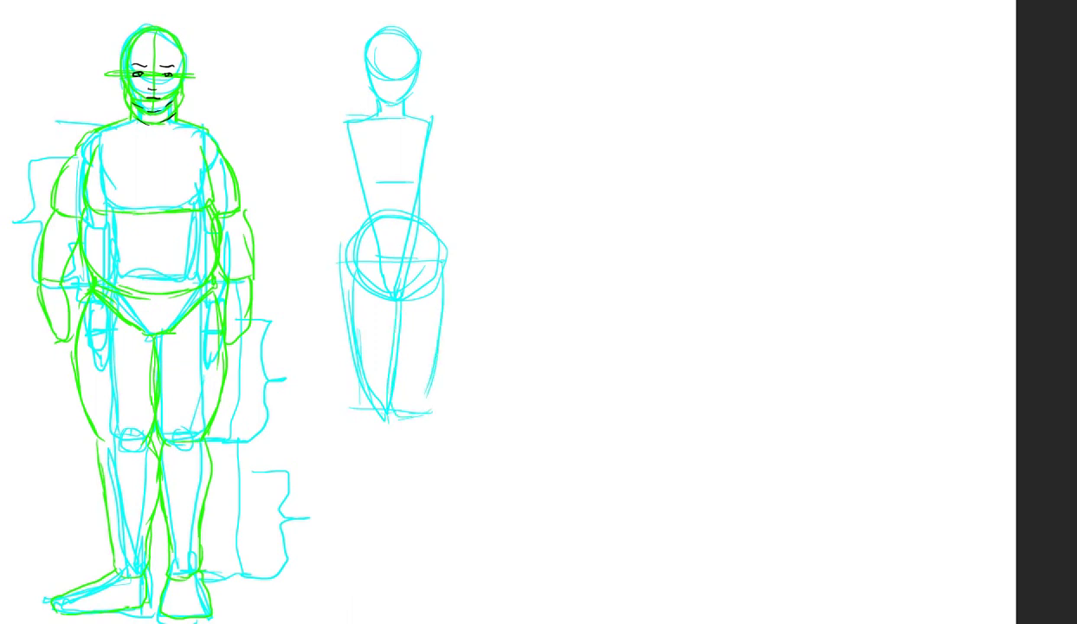
Step: Sketch the second figure's left lower leg and its outward-pointing foot in cyan below the knee line
left_click_drag(359, 399, 365, 558)
left_click_drag(355, 454, 365, 555)
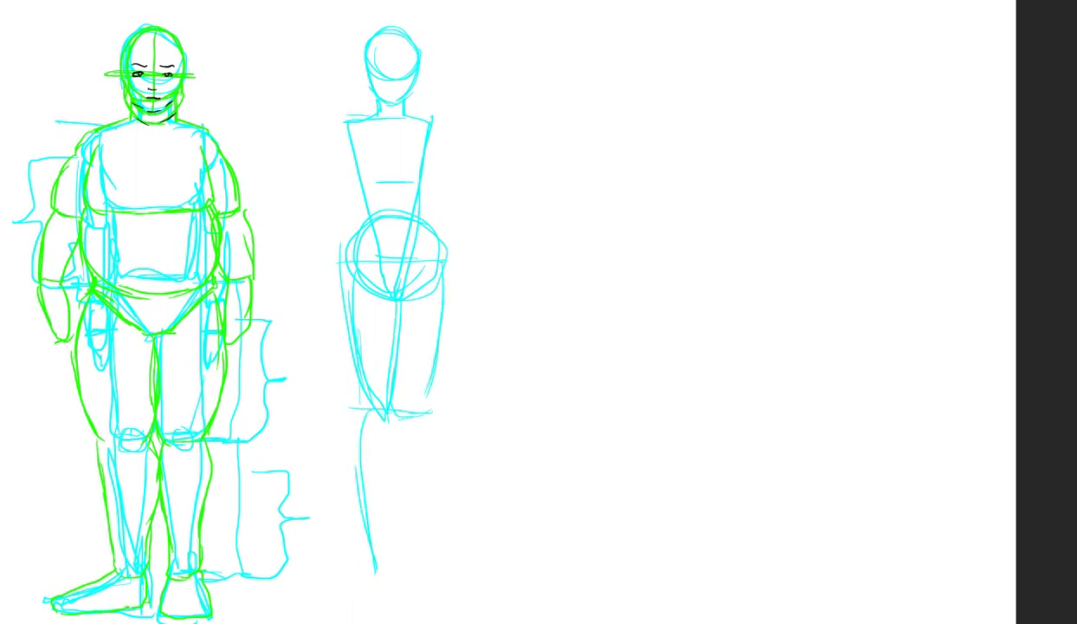
left_click_drag(384, 409, 386, 548)
mouse_move(378, 503)
left_mouse_down()
mouse_move(373, 567)
mouse_move(334, 591)
mouse_move(386, 604)
left_mouse_up()
left_click_drag(377, 552, 387, 598)
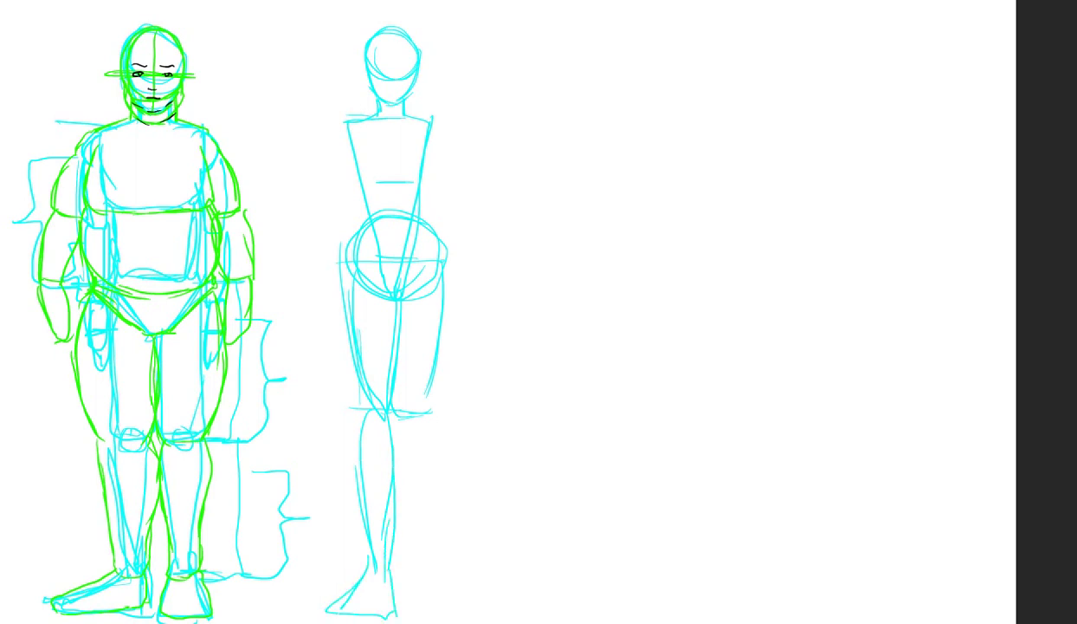
Step: Sketch the second figure's right lower leg and its outward-pointing foot in cyan
left_click_drag(430, 401, 405, 559)
mouse_move(425, 470)
left_mouse_down()
mouse_move(414, 579)
mouse_move(459, 600)
left_mouse_up()
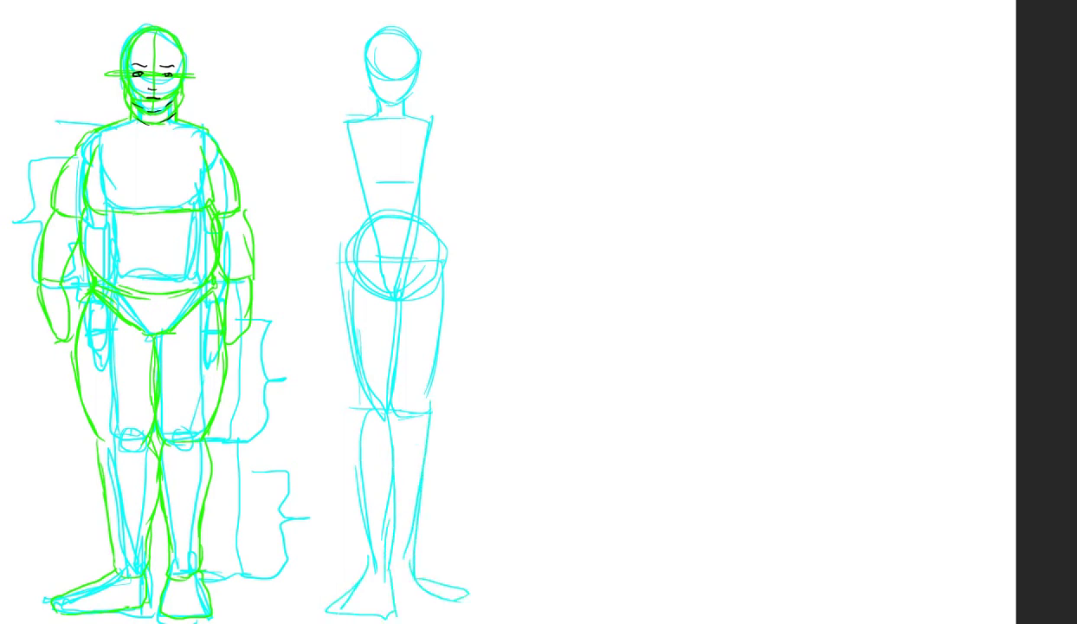
left_click_drag(391, 605, 459, 598)
Step: Outline a thicker neck and sloping shoulders in green over the second figure's cyan construction
mouse_move(311, 45)
left_mouse_down()
mouse_move(507, 225)
mouse_move(471, 237)
mouse_move(479, 253)
left_mouse_up()
left_click_drag(420, 173, 412, 263)
left_click_drag(409, 195, 404, 234)
left_click_drag(551, 174, 549, 253)
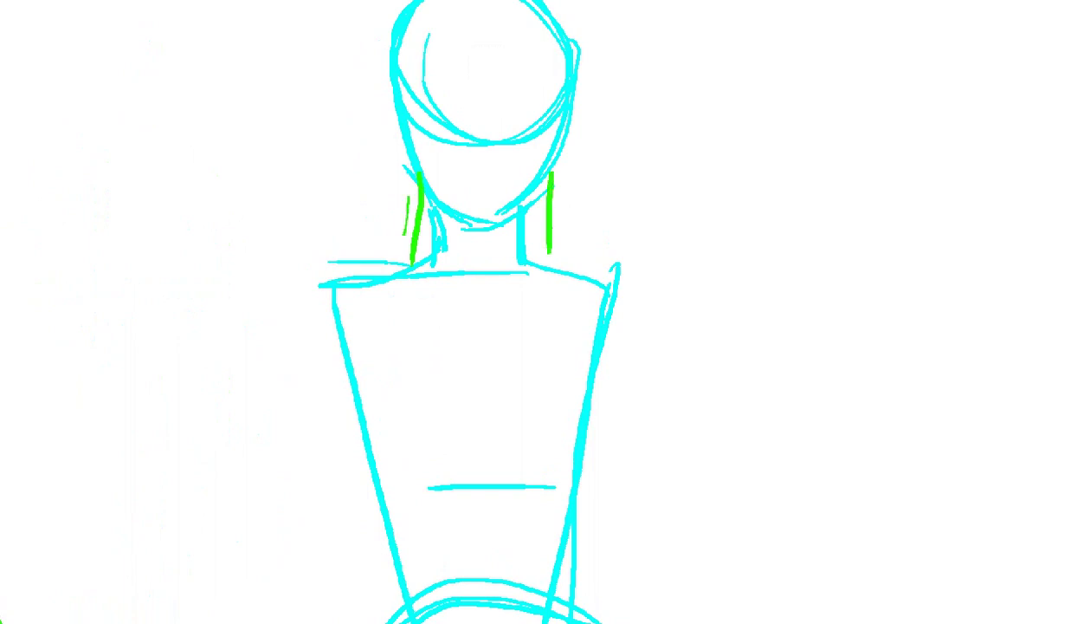
mouse_move(407, 232)
left_mouse_down()
mouse_move(314, 259)
mouse_move(388, 232)
left_mouse_up()
left_click_drag(554, 223, 634, 256)
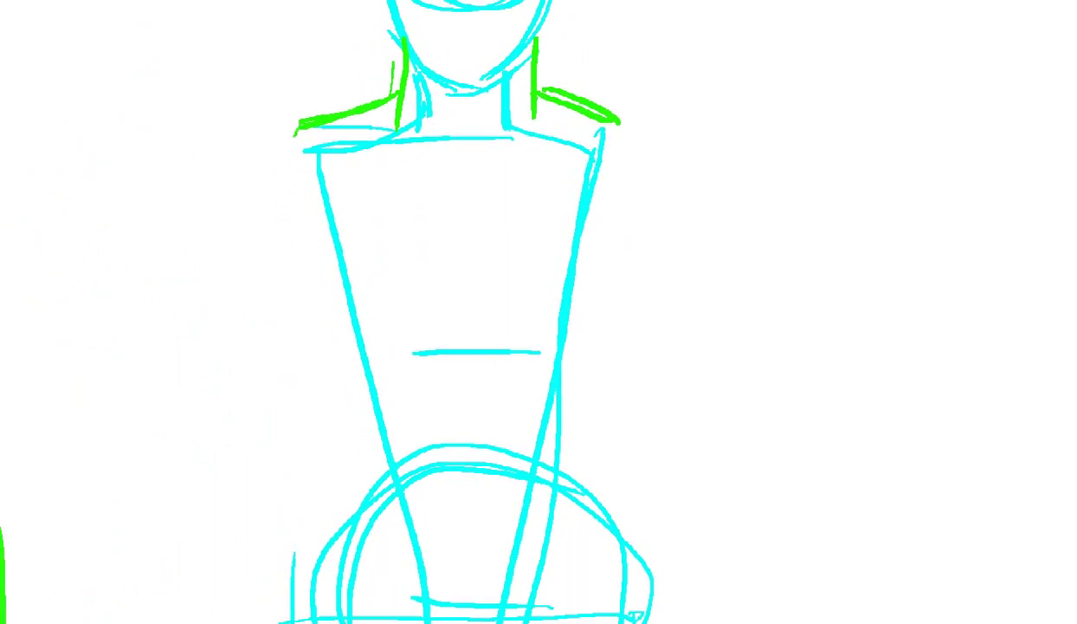
Step: Outline a full, rounded bust in green over the second figure's chest, with both lower curves meeting at the centre
scroll(442, 360, "down", 1)
left_click_drag(442, 359, 407, 317)
mouse_move(290, 168)
left_mouse_down()
mouse_move(256, 273)
mouse_move(313, 347)
mouse_move(391, 340)
mouse_move(433, 294)
mouse_move(389, 310)
mouse_move(442, 295)
mouse_move(495, 348)
mouse_move(540, 344)
mouse_move(582, 312)
left_mouse_up()
left_click_drag(538, 171, 593, 275)
mouse_move(587, 268)
left_mouse_down()
mouse_move(523, 341)
mouse_move(574, 255)
left_mouse_up()
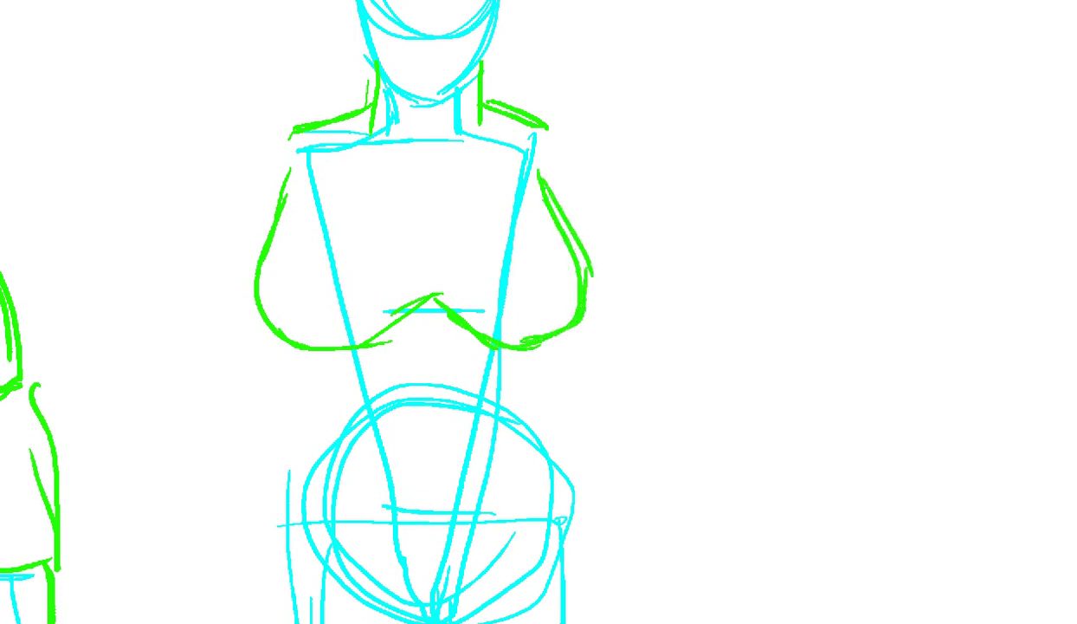
Step: Outline the second figure's wide rounded belly and V-shaped pelvis in green around the cyan hip circle
left_click_drag(555, 373, 537, 283)
mouse_move(246, 227)
left_mouse_down()
mouse_move(229, 340)
mouse_move(260, 441)
mouse_move(312, 472)
mouse_move(494, 476)
mouse_move(578, 364)
left_mouse_up()
mouse_move(565, 229)
left_mouse_down()
mouse_move(565, 339)
mouse_move(468, 472)
left_mouse_up()
mouse_move(468, 472)
left_mouse_down()
mouse_move(468, 404)
mouse_move(496, 285)
left_mouse_up()
mouse_move(282, 246)
left_mouse_down()
mouse_move(282, 284)
mouse_move(404, 357)
left_mouse_up()
mouse_move(322, 314)
left_mouse_down()
mouse_move(437, 374)
mouse_move(582, 246)
mouse_move(580, 277)
left_mouse_up()
Step: Outline both of the second figure's thighs in green, wider than the cyan construction and closed at the knees
left_click_drag(468, 381, 452, 234)
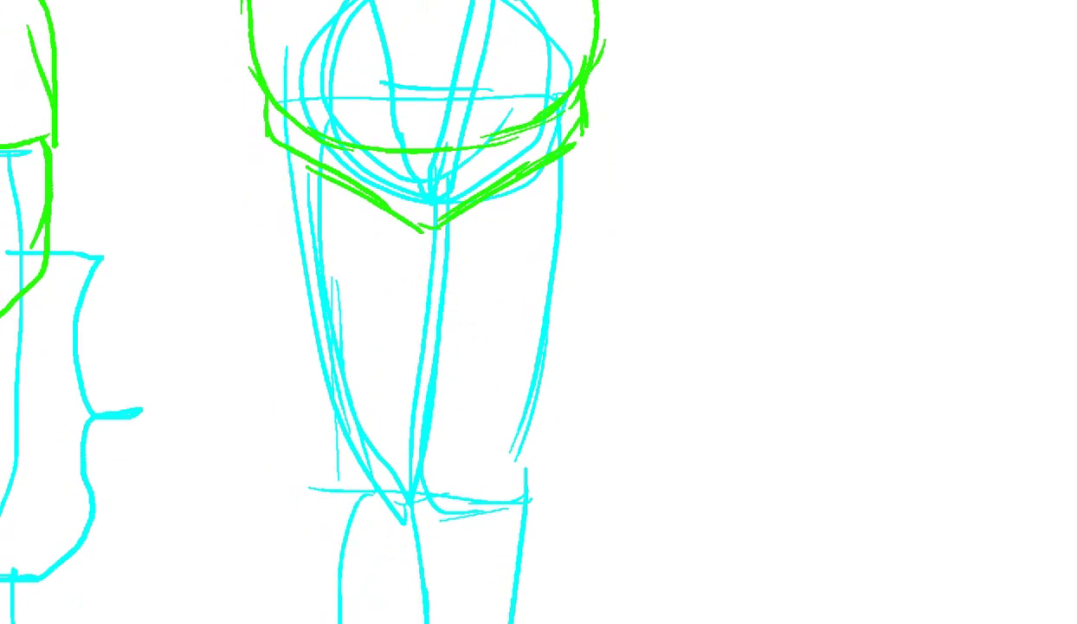
left_click_drag(456, 334, 423, 357)
mouse_move(275, 143)
left_mouse_down()
mouse_move(284, 251)
mouse_move(333, 422)
left_mouse_up()
left_click_drag(278, 173, 303, 385)
mouse_move(399, 217)
left_mouse_down()
mouse_move(404, 310)
mouse_move(368, 417)
mouse_move(394, 241)
mouse_move(408, 422)
mouse_move(481, 416)
left_mouse_up()
mouse_move(511, 142)
left_mouse_down()
mouse_move(482, 403)
mouse_move(514, 313)
left_mouse_up()
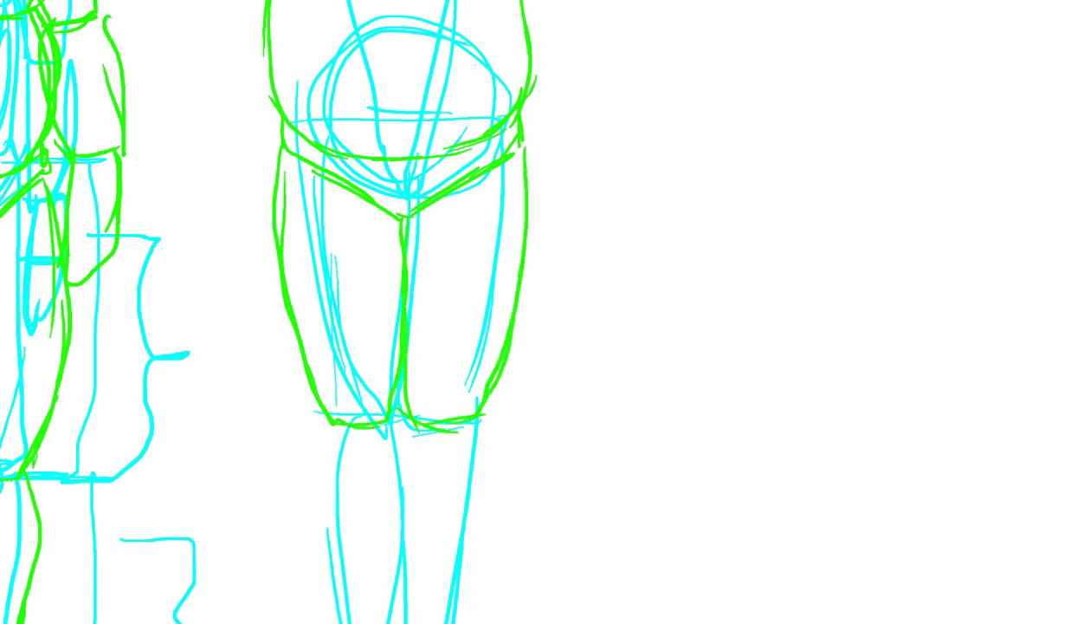
Step: Outline both of the second figure's lower legs in green from the knees down to the ankles
scroll(273, 312, "down", 5)
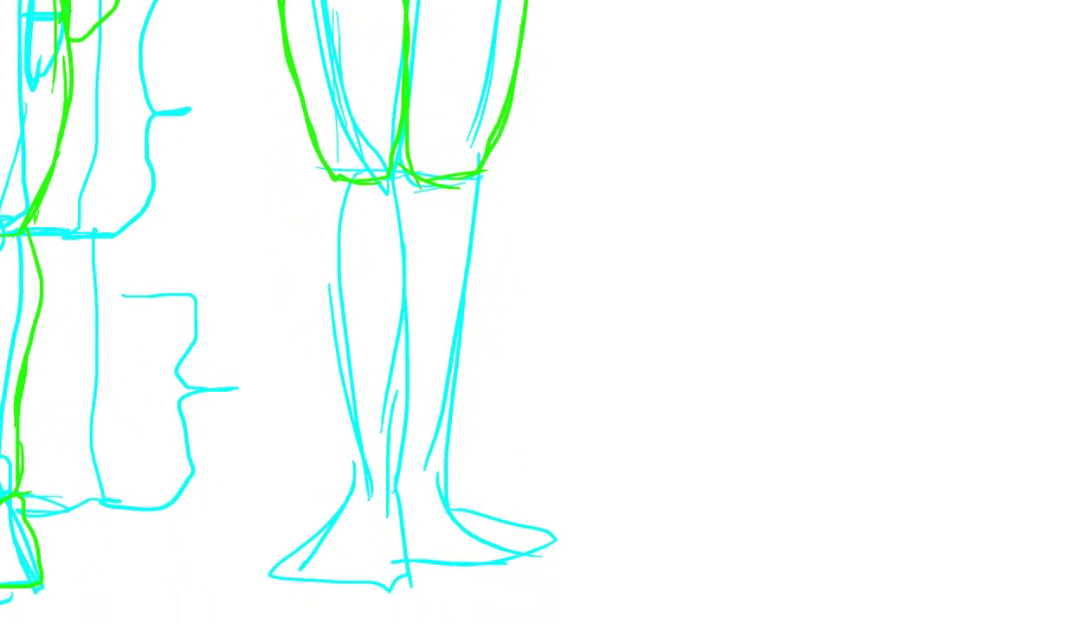
left_click_drag(318, 172, 317, 357)
left_click_drag(303, 259, 338, 494)
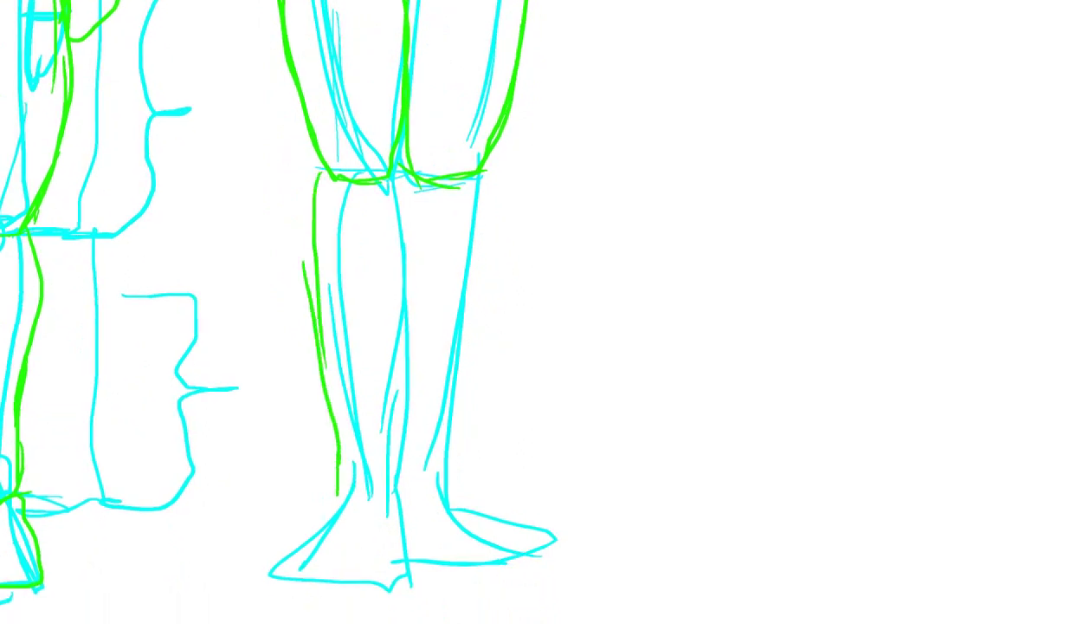
left_click_drag(394, 168, 387, 335)
left_click_drag(403, 282, 378, 476)
left_click_drag(390, 438, 396, 481)
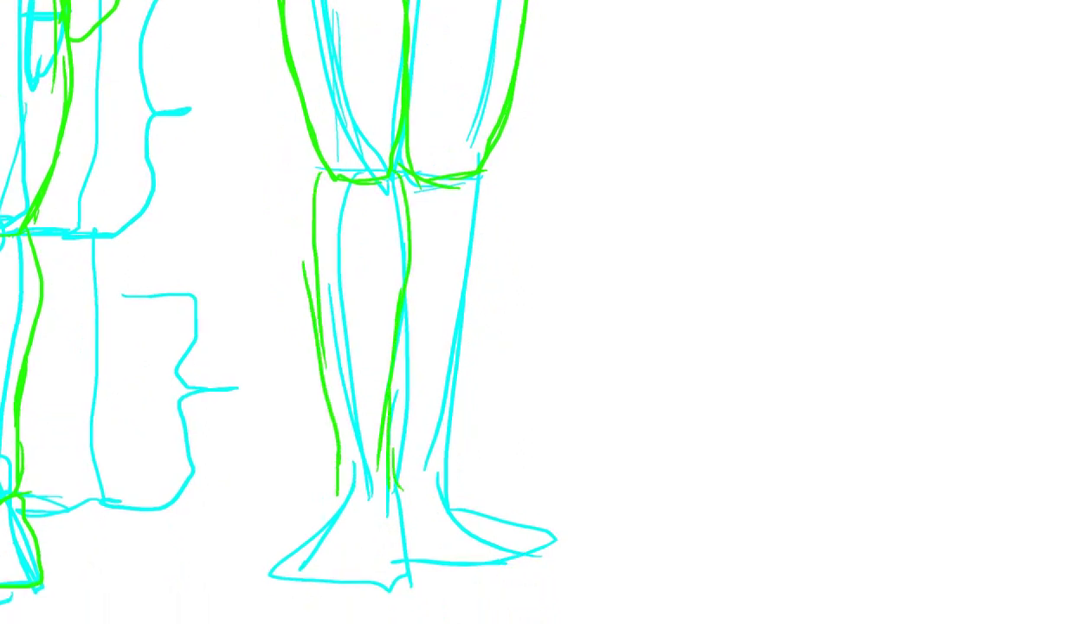
left_click_drag(491, 170, 462, 433)
mouse_move(470, 345)
left_mouse_down()
mouse_move(454, 482)
mouse_move(426, 480)
mouse_move(498, 373)
left_mouse_up()
Step: Outline both of the second figure's outward-pointing feet in green around the cyan construction
mouse_move(409, 381)
left_mouse_down()
mouse_move(342, 462)
mouse_move(440, 490)
left_mouse_up()
mouse_move(466, 370)
left_mouse_down()
mouse_move(472, 450)
mouse_move(419, 502)
left_mouse_up()
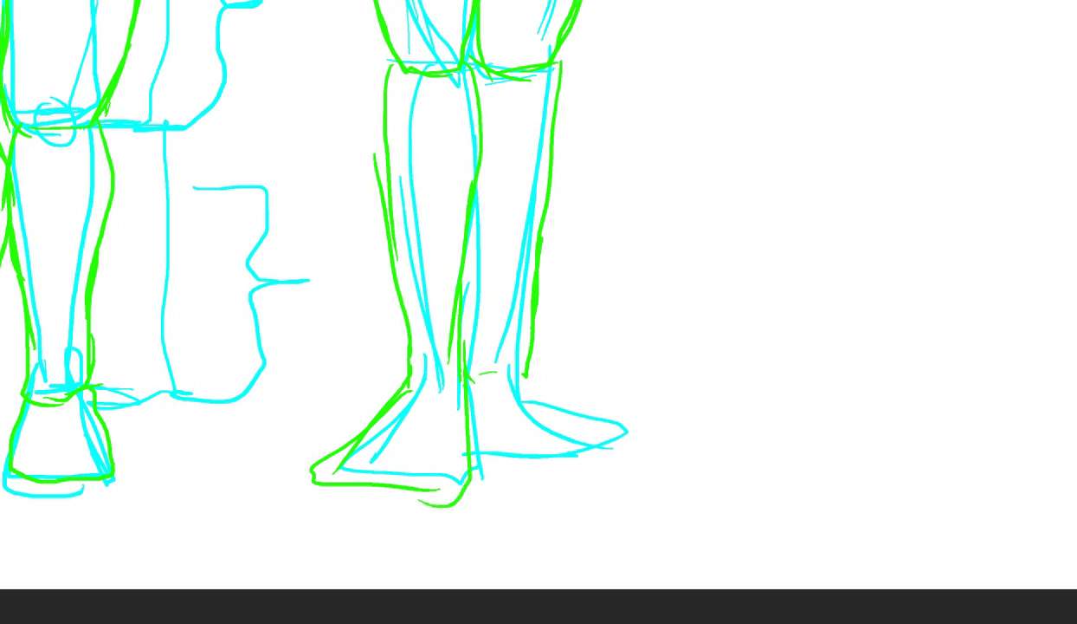
left_click_drag(524, 374, 656, 446)
mouse_move(559, 405)
left_mouse_down()
mouse_move(632, 428)
mouse_move(474, 469)
left_mouse_up()
key("h")
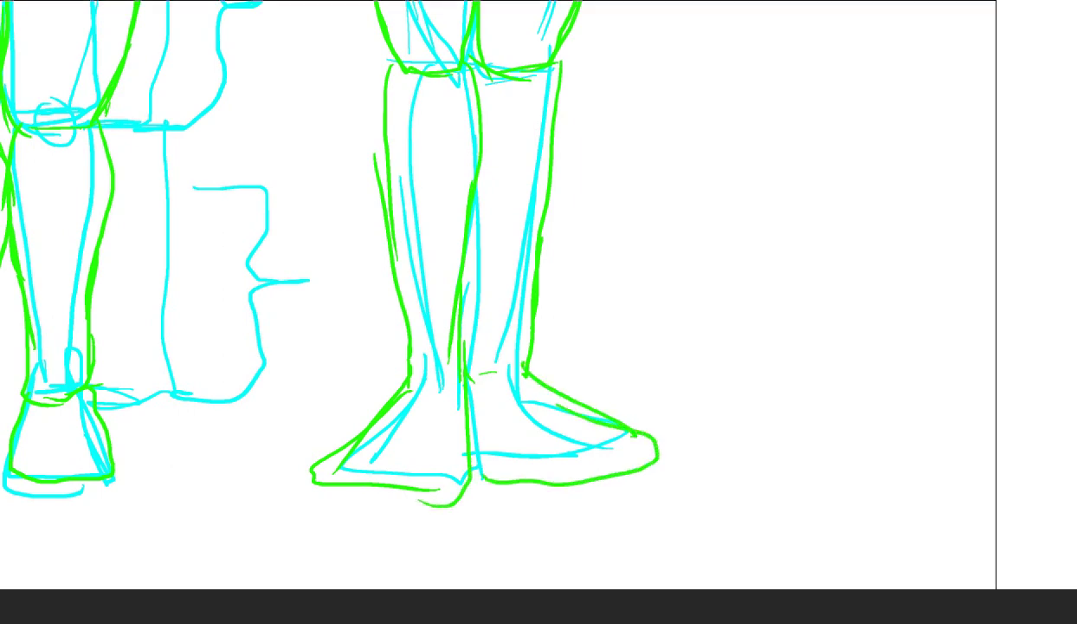
Step: Outline the second figure's rounded shoulders, upper arms, forearms and mitten-like hands in green beside the torso
key("ctrl+minus")
left_click_drag(485, 260, 436, 317)
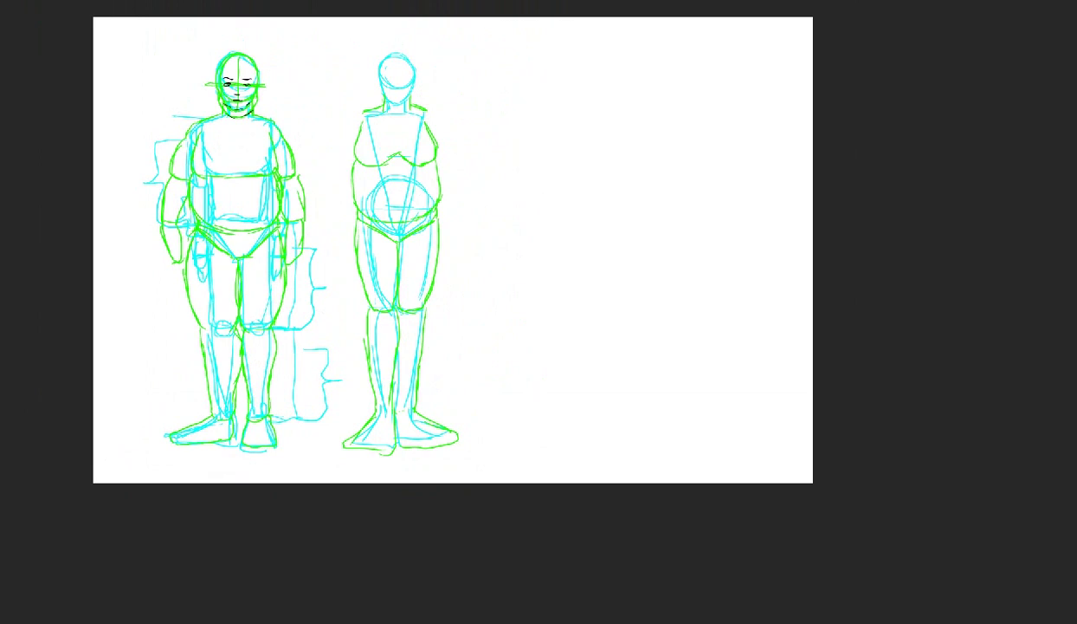
key("ctrl+plus")
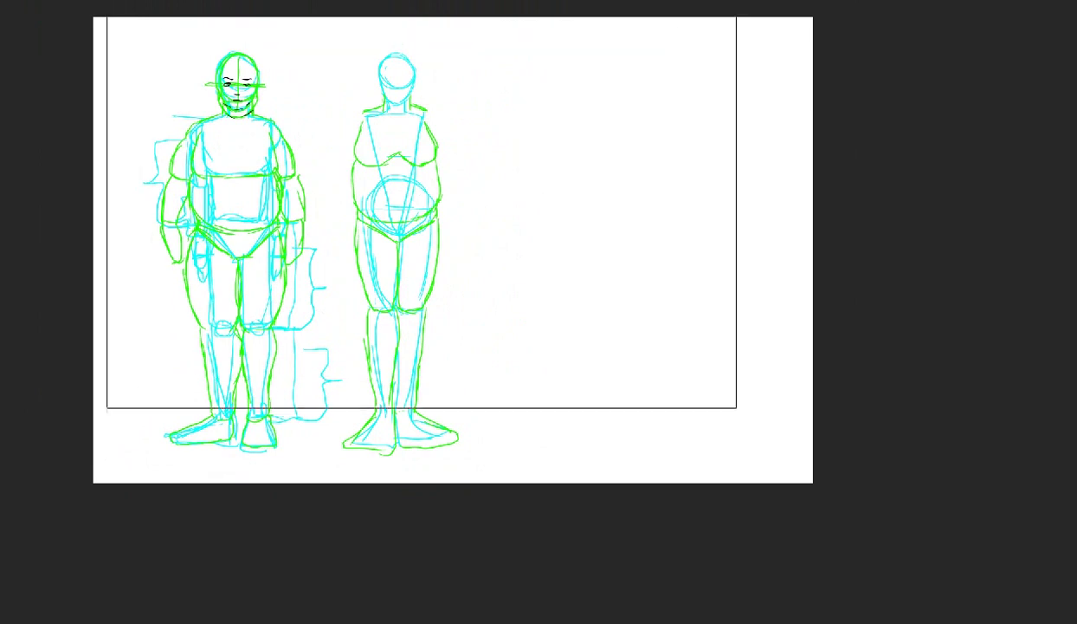
left_click_drag(485, 260, 492, 336)
mouse_move(334, 135)
left_mouse_down()
mouse_move(317, 145)
mouse_move(319, 184)
mouse_move(297, 236)
mouse_move(326, 239)
left_mouse_up()
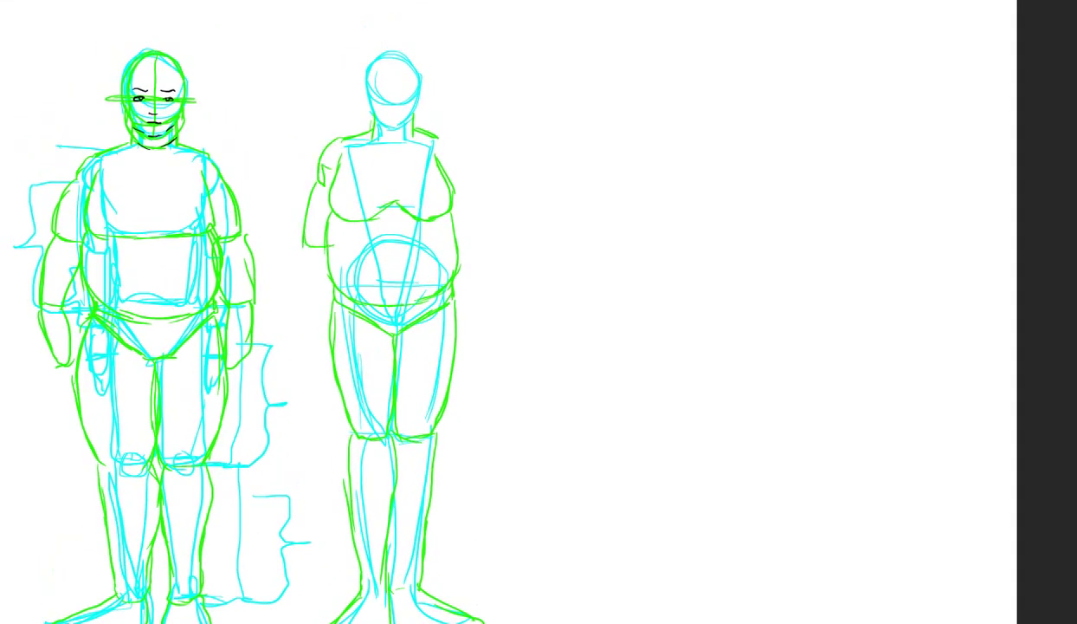
mouse_move(424, 134)
left_mouse_down()
mouse_move(474, 219)
mouse_move(461, 232)
left_mouse_up()
mouse_move(305, 234)
left_mouse_down()
mouse_move(295, 315)
mouse_move(325, 310)
mouse_move(322, 292)
mouse_move(313, 360)
mouse_move(329, 355)
left_mouse_up()
left_click_drag(472, 231, 468, 322)
mouse_move(480, 265)
left_mouse_down()
mouse_move(475, 313)
mouse_move(456, 315)
mouse_move(456, 369)
left_mouse_up()
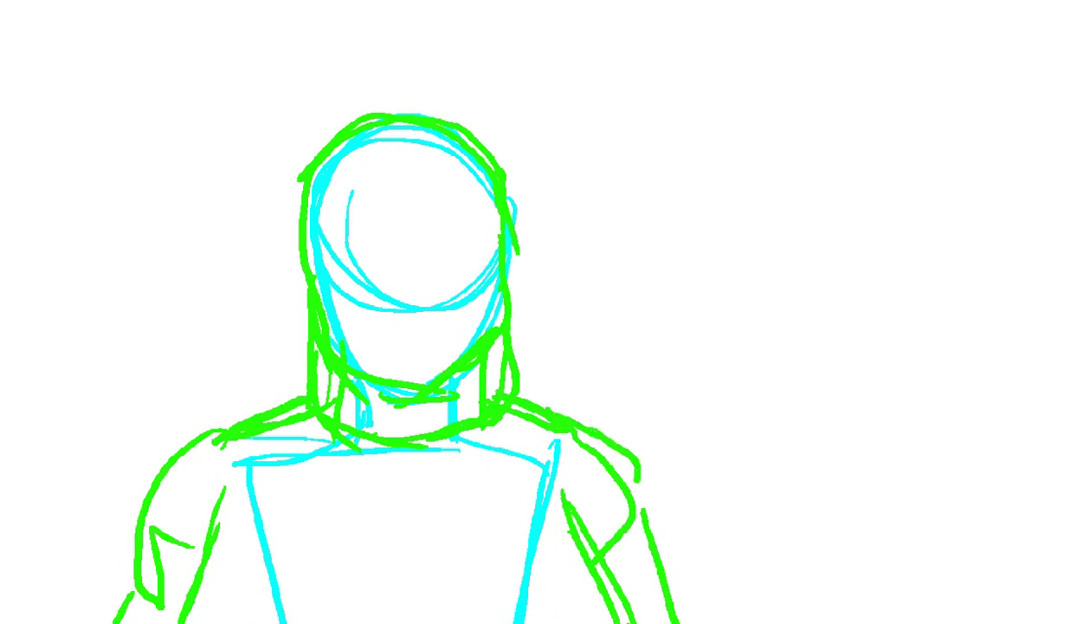
left_click_drag(522, 359, 447, 234)
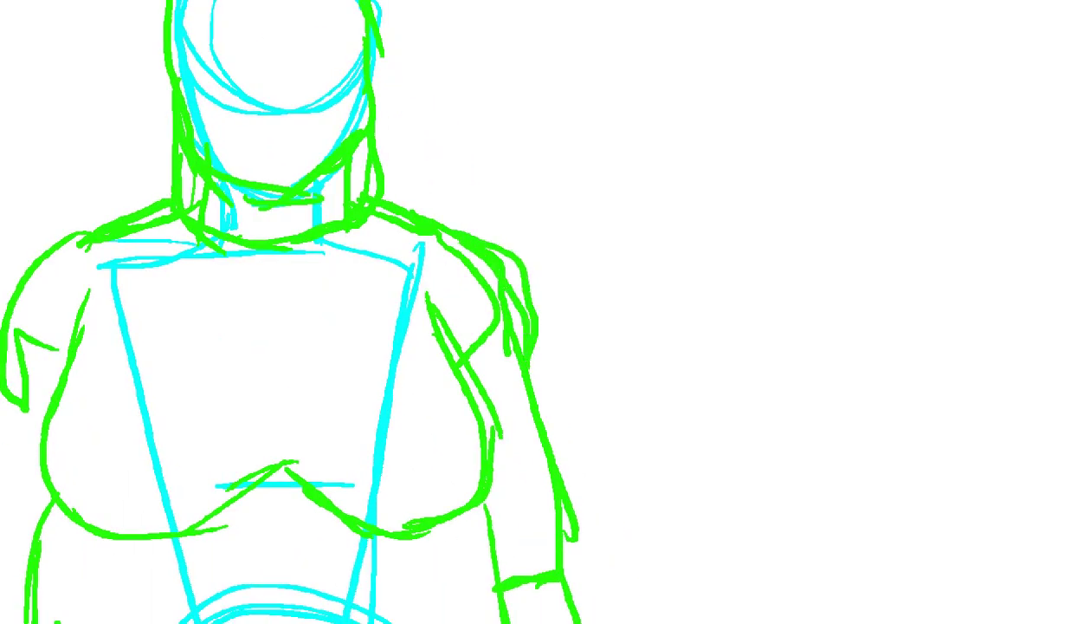
scroll(353, 397, "down", 5)
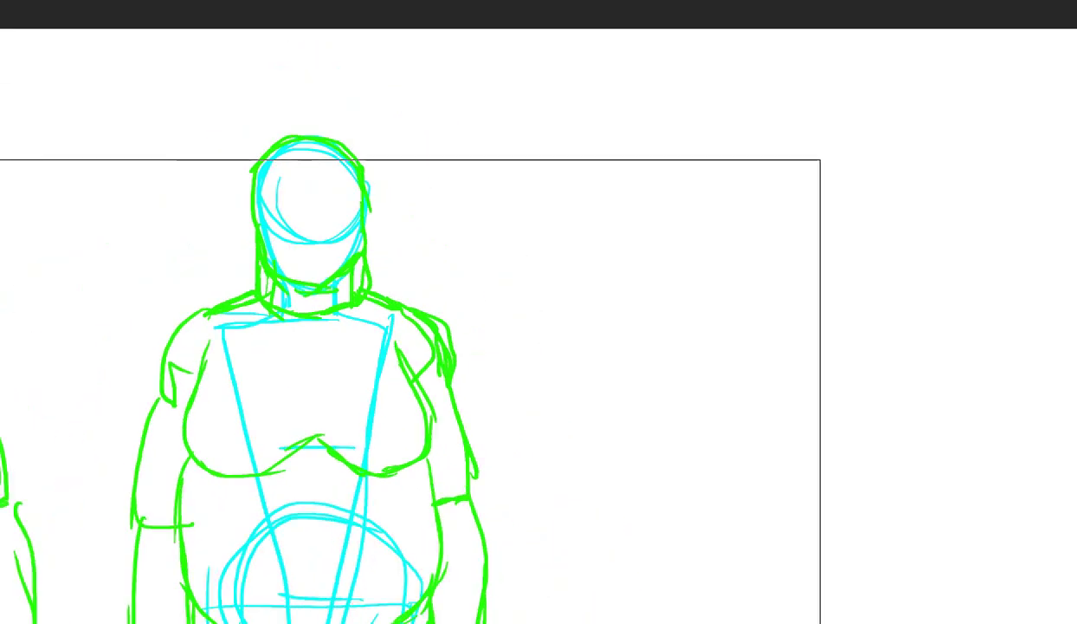
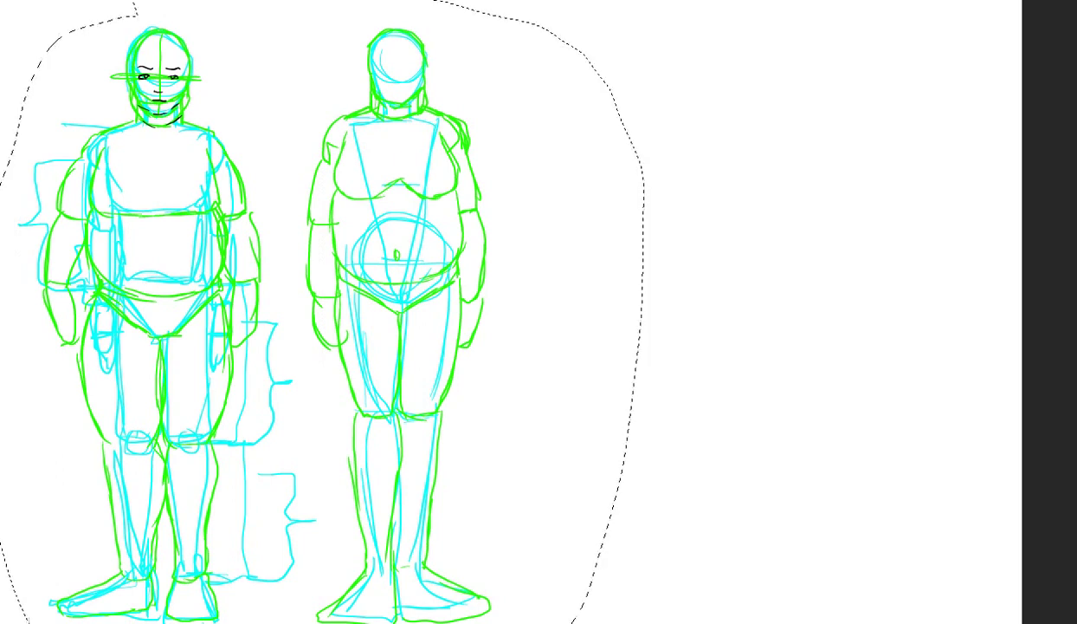
mouse_move(2, 19)
left_mouse_down()
mouse_move(35, 2)
mouse_move(126, 10)
left_mouse_up()
key("ctrl+d")
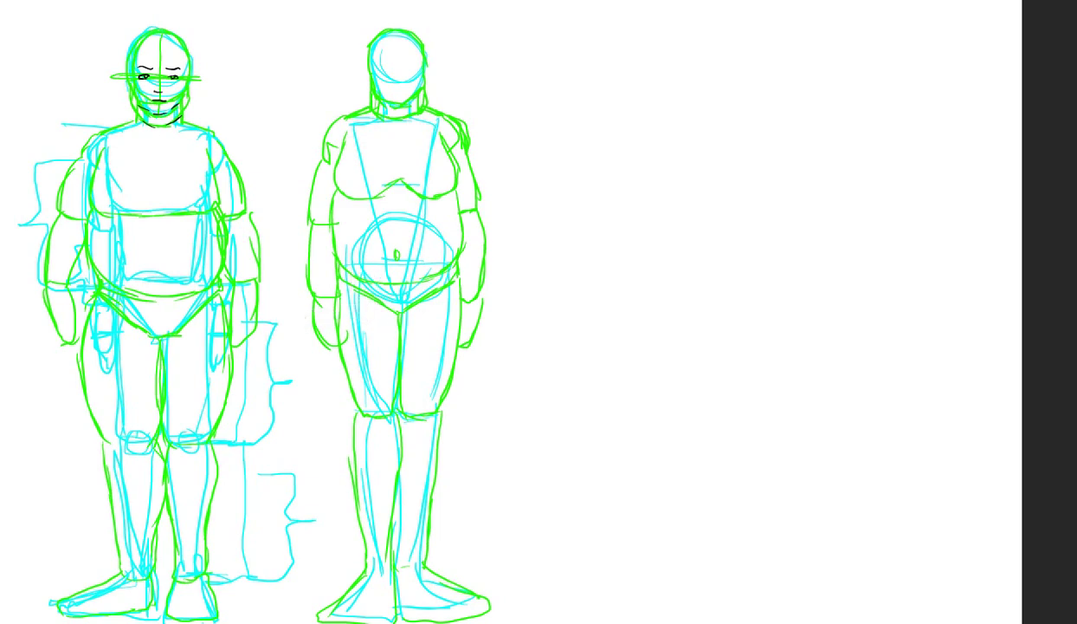
key("ctrl+z")
key("ctrl+t")
left_click_drag(188, 297, 332, 289)
key("ctrl+z")
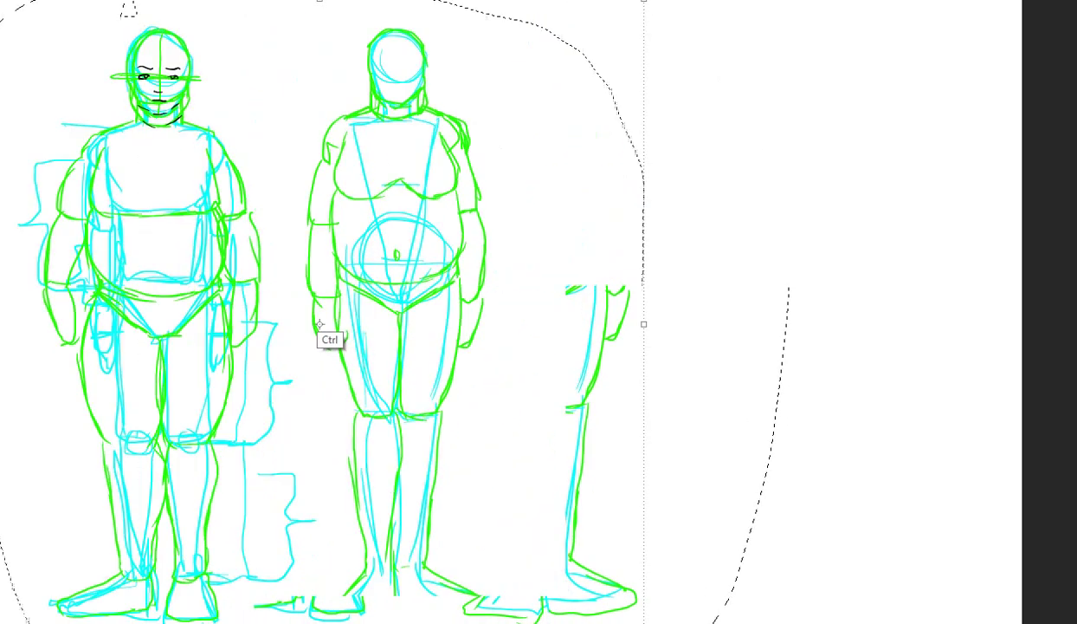
key("ctrl+d")
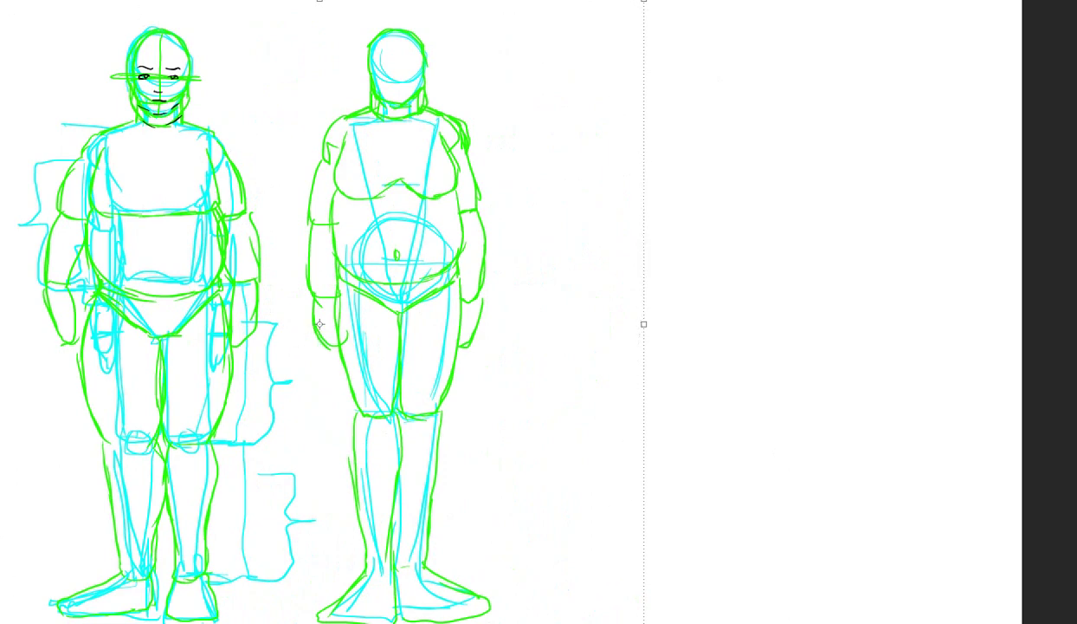
Step: Duplicate both figures across the canvas, leaving a copy of the first figure in the middle and the second figure beyond it
left_click_drag(222, 255, 496, 262)
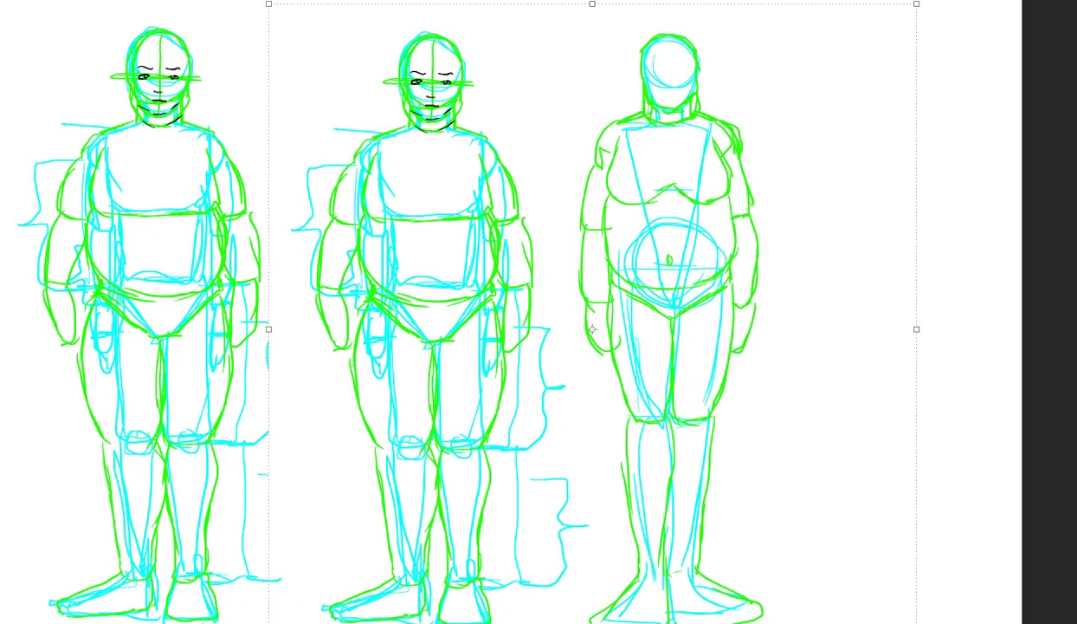
right_click(482, 261)
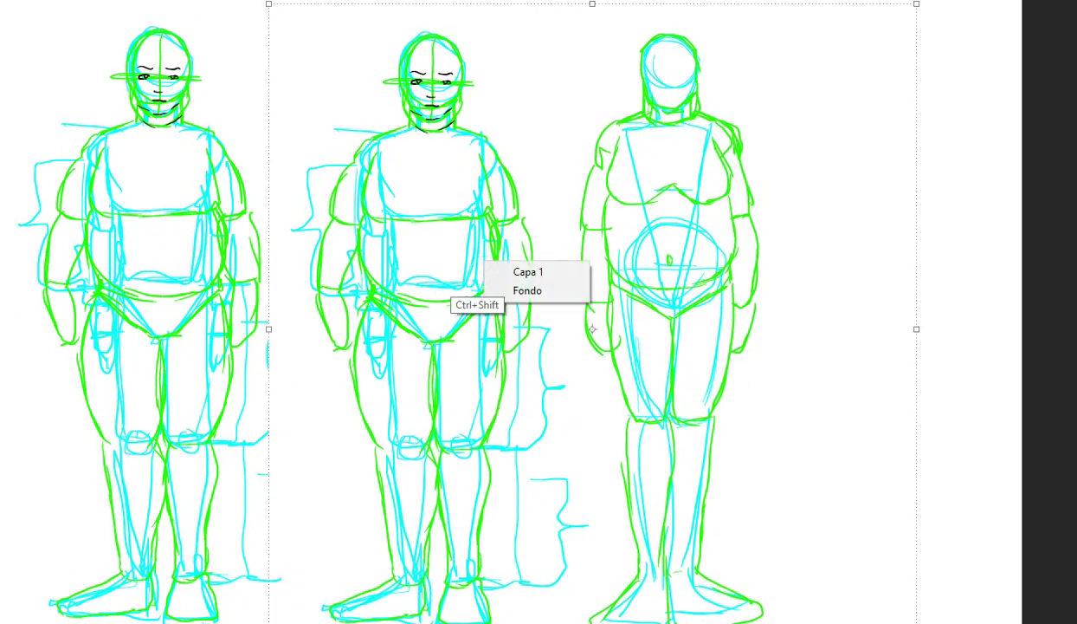
left_click(414, 231)
key("b")
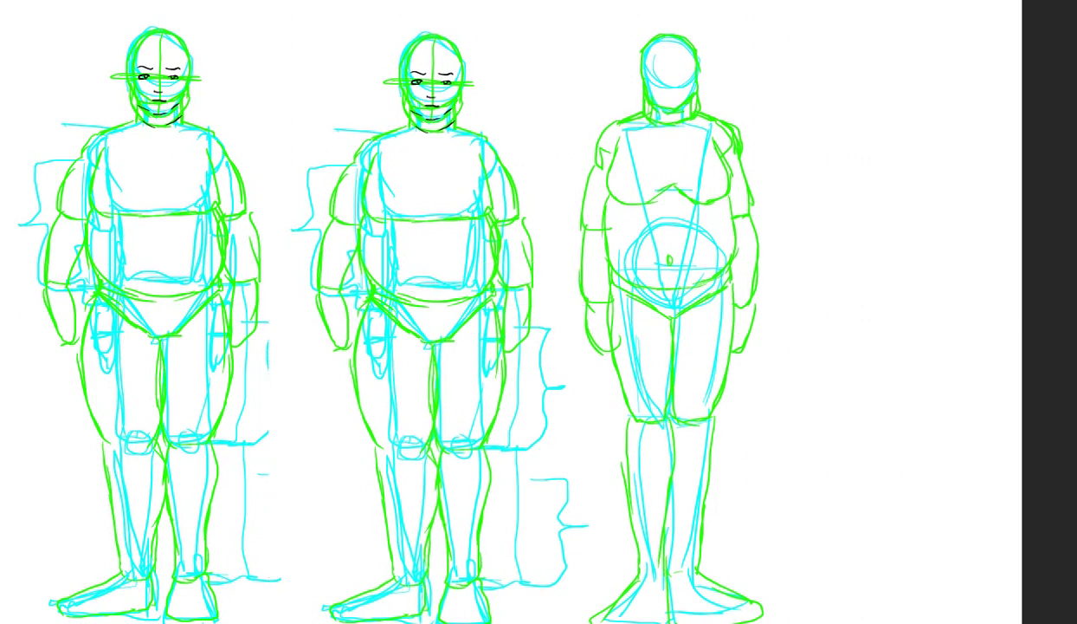
Step: Lasso the middle figure copy, fade it to a pale guide by raising its luminosity in Hue/Saturation, and deselect it
mouse_move(449, 19)
left_mouse_down()
mouse_move(298, 121)
mouse_move(284, 395)
mouse_move(308, 619)
mouse_move(581, 485)
mouse_move(556, 341)
mouse_move(448, 19)
left_mouse_up()
key("ctrl+u")
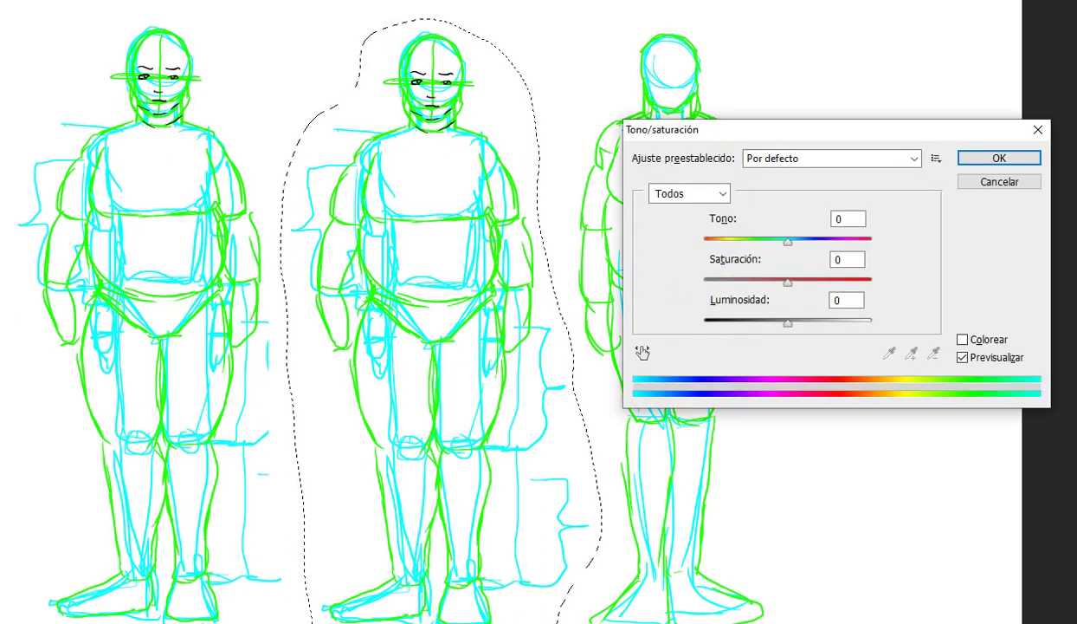
left_click_drag(788, 323, 862, 323)
type("58")
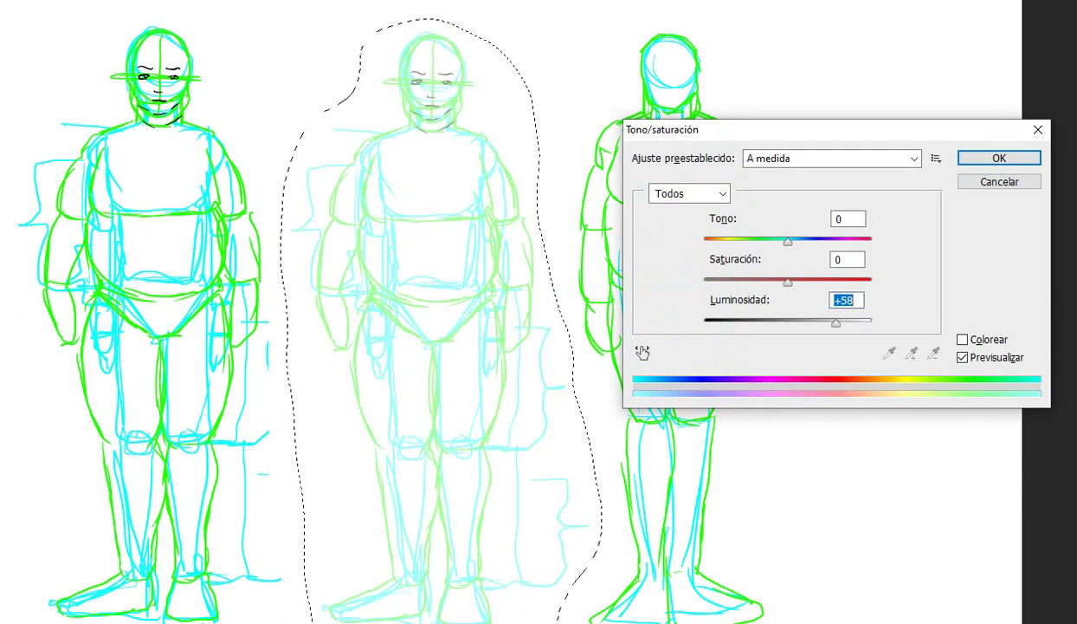
key("Return")
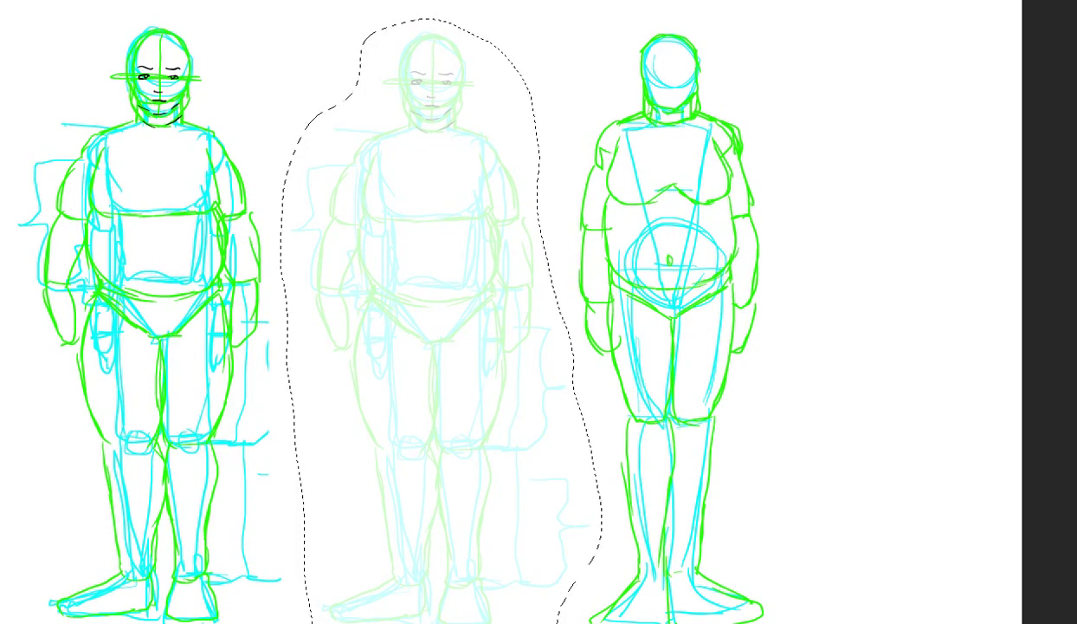
key("ctrl+d")
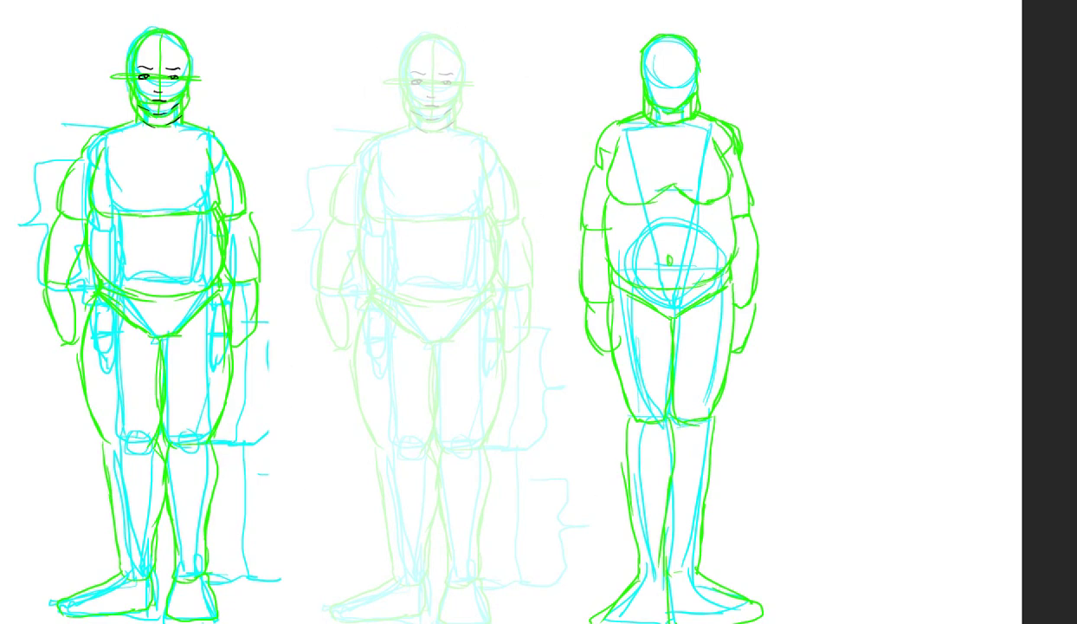
Step: Draw the middle figure's egg-shaped head, curved jaw line and short neck in cyan over the pale guide
scroll(450, 128, "up", 1)
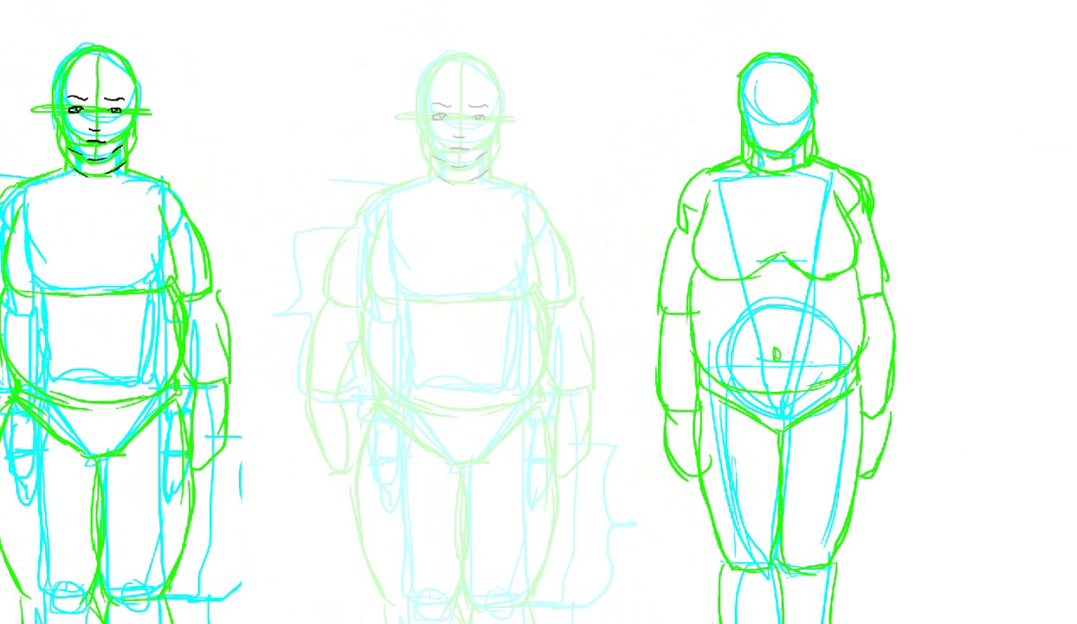
mouse_move(461, 52)
left_mouse_down()
mouse_move(422, 124)
mouse_move(504, 79)
mouse_move(428, 148)
mouse_move(448, 180)
mouse_move(489, 88)
mouse_move(428, 192)
mouse_move(482, 191)
left_mouse_up()
left_click_drag(485, 199, 486, 133)
mouse_move(487, 112)
left_mouse_down()
mouse_move(483, 131)
mouse_move(377, 136)
mouse_move(528, 129)
left_mouse_up()
mouse_move(498, 122)
left_mouse_down()
mouse_move(531, 129)
mouse_move(508, 132)
left_mouse_up()
left_click_drag(518, 143, 508, 109)
Step: Draw the middle figure's large hip circle and a V-shaped torso tapering from the shoulders to the crotch in cyan
mouse_move(480, 264)
left_mouse_down()
mouse_move(368, 314)
mouse_move(514, 308)
mouse_move(362, 310)
mouse_move(518, 277)
mouse_move(366, 314)
mouse_move(459, 232)
mouse_move(475, 373)
left_mouse_up()
scroll(451, 312, "down", 1)
left_click_drag(450, 312, 423, 313)
left_click_drag(336, 98, 409, 383)
mouse_move(409, 383)
left_mouse_down()
mouse_move(353, 189)
mouse_move(344, 113)
left_mouse_up()
left_click_drag(344, 113, 405, 374)
mouse_move(486, 97)
left_mouse_down()
mouse_move(438, 309)
mouse_move(473, 106)
mouse_move(419, 372)
left_mouse_up()
scroll(433, 312, "down", 3)
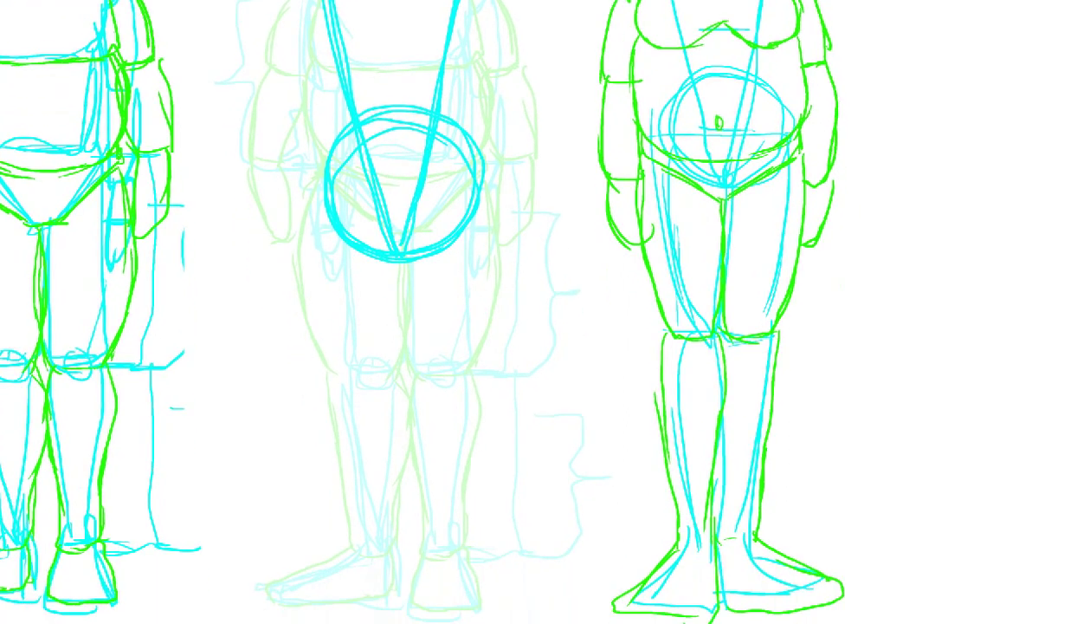
Step: Draw both of the middle figure's thighs in cyan from the hip circle, tapering down to the knees
left_click_drag(322, 185, 350, 370)
mouse_move(312, 234)
left_mouse_down()
mouse_move(378, 371)
mouse_move(381, 350)
left_mouse_up()
mouse_move(392, 243)
left_mouse_down()
mouse_move(381, 364)
mouse_move(422, 368)
mouse_move(451, 327)
left_mouse_up()
mouse_move(466, 170)
left_mouse_down()
mouse_move(441, 337)
mouse_move(466, 210)
left_mouse_up()
Step: Draw the middle figure's viewer-left lower leg and its long foot pointing outward in cyan
scroll(519, 312, "down", 3)
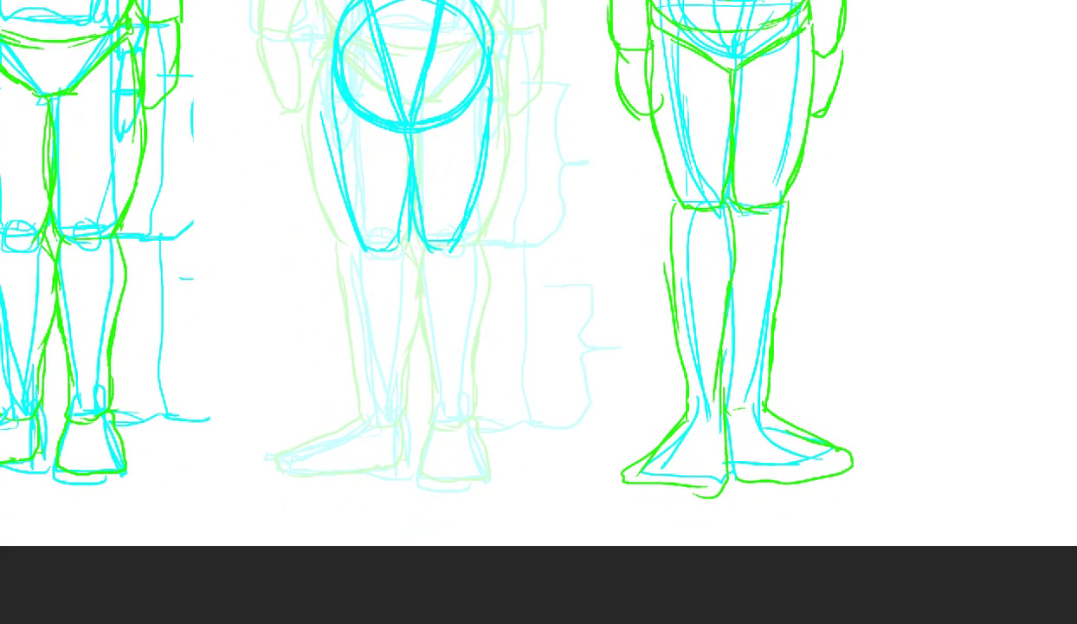
left_click_drag(360, 250, 369, 421)
left_click_drag(409, 251, 395, 425)
mouse_move(395, 329)
left_mouse_down()
mouse_move(398, 425)
mouse_move(388, 460)
left_mouse_up()
left_click_drag(362, 403, 277, 451)
left_click_drag(337, 422, 255, 457)
mouse_move(256, 468)
left_mouse_down()
mouse_move(364, 472)
mouse_move(393, 460)
left_mouse_up()
Step: Draw the middle figure's viewer-right lower leg and its forward-facing wedge-shaped foot in cyan
mouse_move(421, 246)
left_mouse_down()
mouse_move(409, 364)
mouse_move(423, 431)
mouse_move(466, 301)
mouse_move(435, 435)
left_mouse_up()
left_click_drag(457, 316, 441, 433)
left_click_drag(471, 275, 457, 447)
left_click_drag(429, 409, 410, 487)
mouse_move(410, 485)
left_mouse_down()
mouse_move(476, 484)
mouse_move(468, 446)
left_mouse_up()
left_click_drag(445, 399, 464, 463)
left_click_drag(451, 420, 470, 470)
left_click_drag(456, 469, 436, 472)
Step: Draw horizontal cyan guide lines across the middle figure at crotch, shoulder, chest and waist height
mouse_move(450, 286)
left_mouse_down()
mouse_move(463, 459)
mouse_move(447, 528)
left_mouse_up()
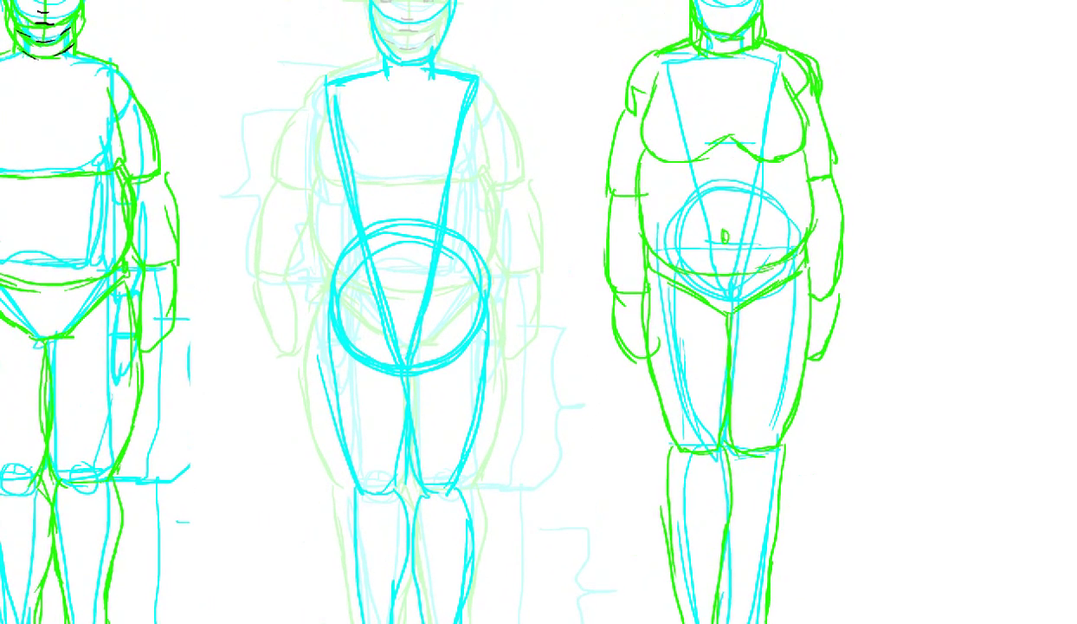
left_click_drag(472, 362, 304, 375)
left_click_drag(445, 359, 476, 356)
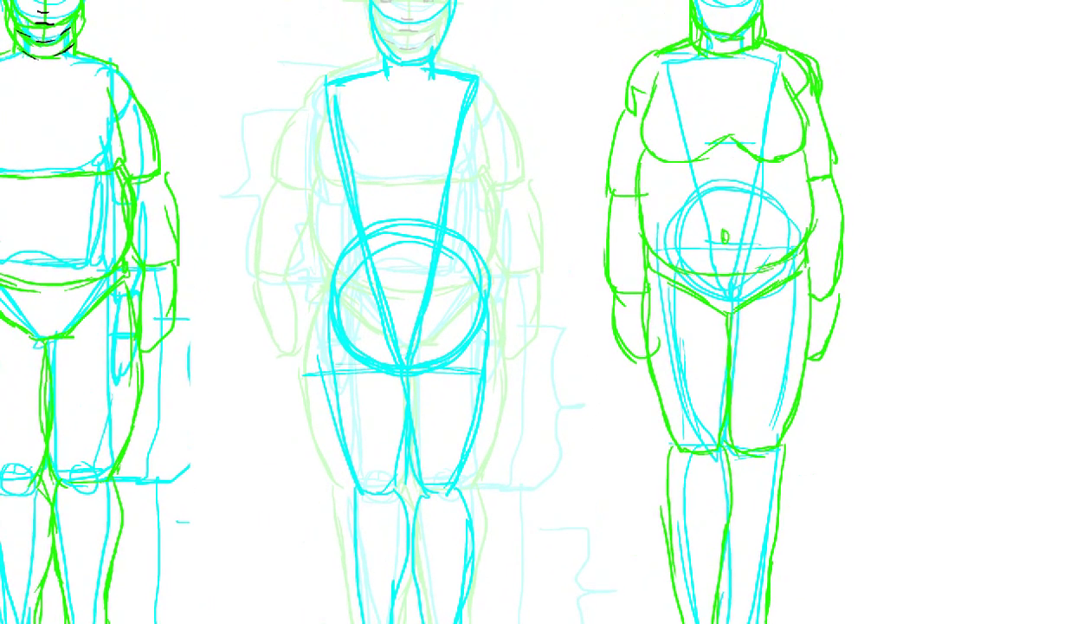
left_click_drag(505, 73, 290, 81)
left_click_drag(518, 174, 247, 177)
left_click_drag(485, 259, 369, 258)
left_click_drag(453, 261, 365, 264)
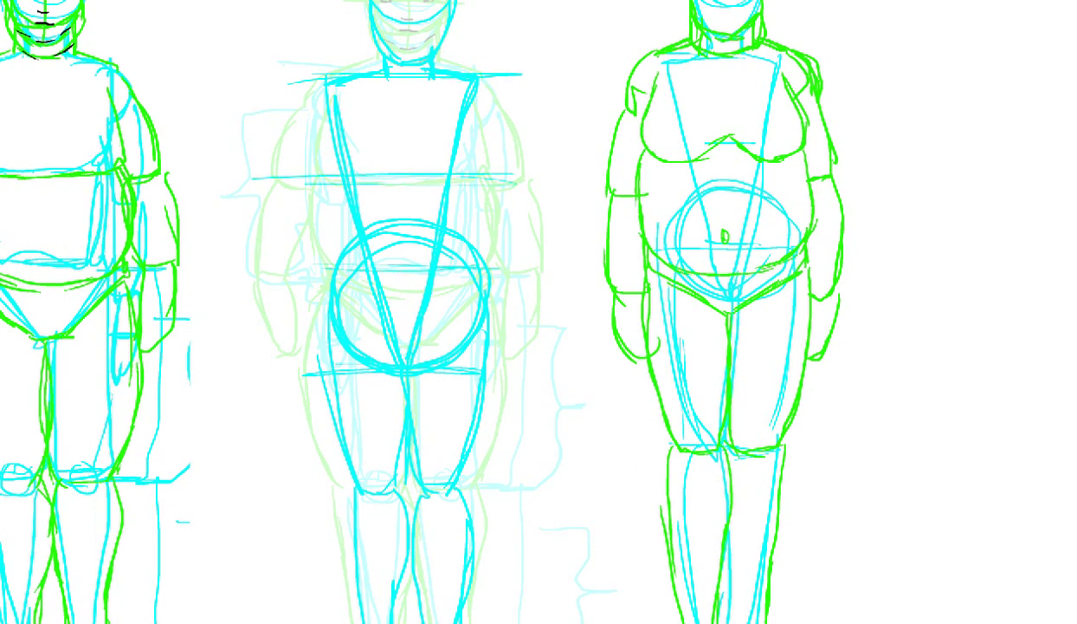
Step: Draw the middle figure's two breasts in cyan, hanging from the shoulders to just below the chest guide line
mouse_move(351, 100)
left_mouse_down()
mouse_move(330, 165)
mouse_move(373, 207)
mouse_move(448, 203)
mouse_move(396, 201)
left_mouse_up()
left_click_drag(463, 163, 434, 195)
mouse_move(447, 103)
left_mouse_down()
mouse_move(463, 162)
mouse_move(450, 168)
left_mouse_up()
mouse_move(350, 102)
left_mouse_down()
mouse_move(368, 205)
mouse_move(401, 167)
left_mouse_up()
left_click_drag(370, 206, 400, 175)
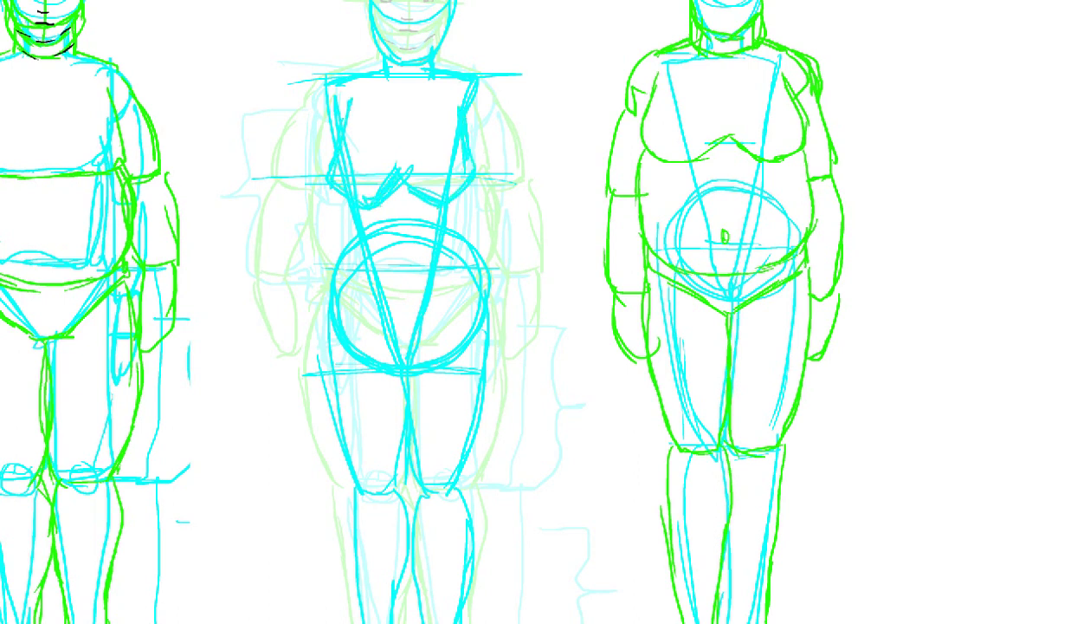
Step: Draw small rounded shoulder shapes in cyan on both sides of the middle figure's upper torso
left_click_drag(416, 225, 380, 235)
mouse_move(282, 95)
left_mouse_down()
mouse_move(270, 130)
mouse_move(286, 146)
left_mouse_up()
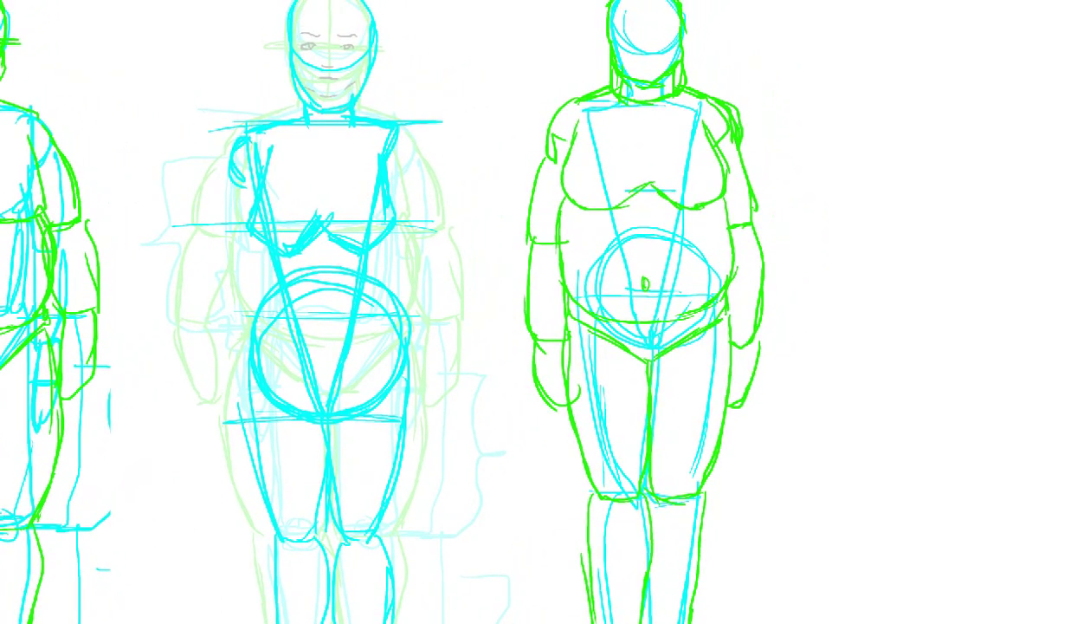
mouse_move(395, 123)
left_mouse_down()
mouse_move(405, 170)
mouse_move(413, 158)
left_mouse_up()
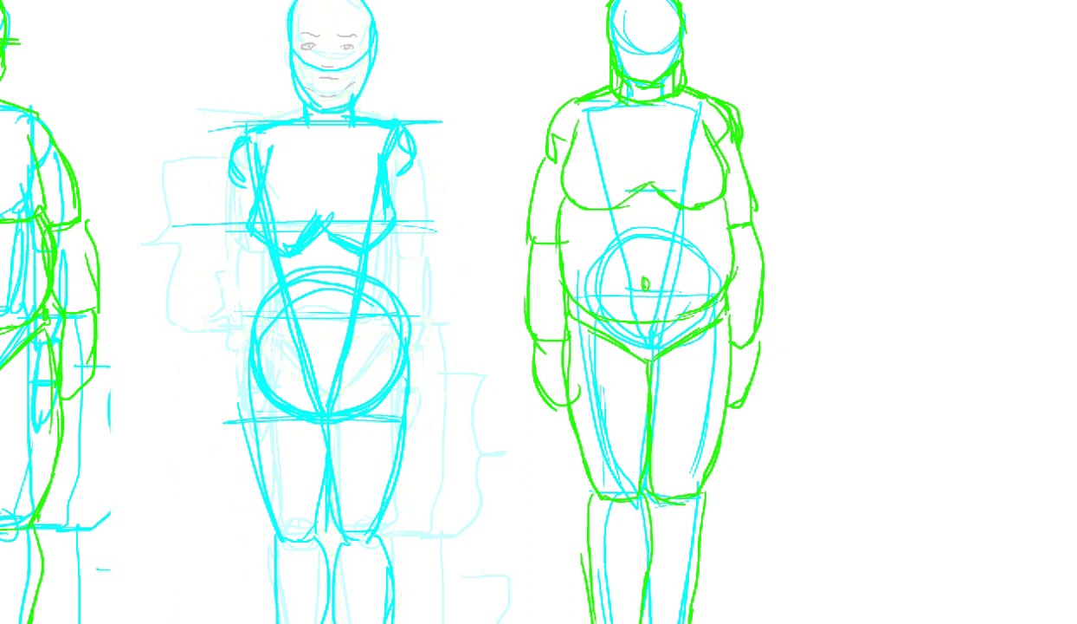
scroll(377, 316, "down", 3)
scroll(376, 316, "down", 1)
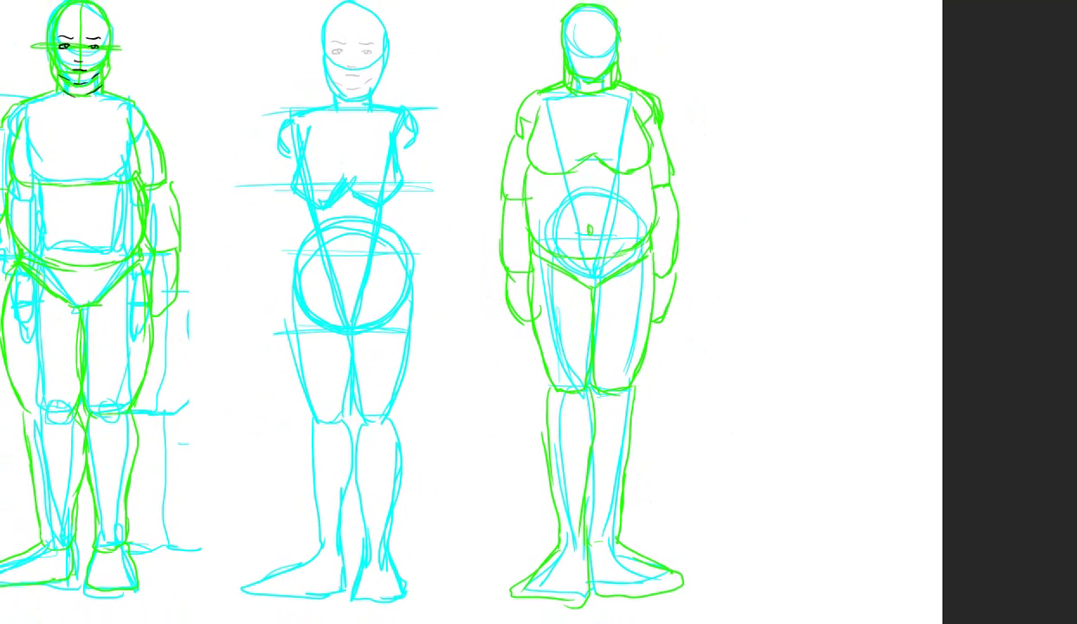
Step: Outline the sides of the middle figure's neck and the slopes down to both shoulders in green
scroll(471, 312, "up", 1)
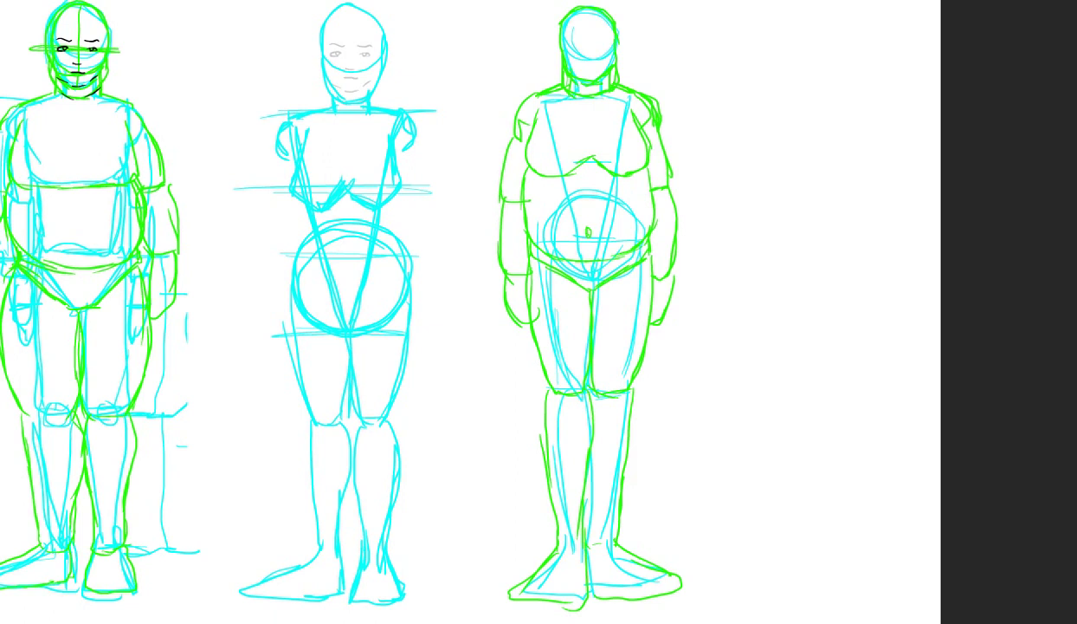
left_click_drag(538, 312, 532, 305)
mouse_move(322, 84)
left_mouse_down()
mouse_move(321, 105)
mouse_move(370, 102)
mouse_move(281, 107)
left_mouse_up()
left_click_drag(360, 95, 391, 106)
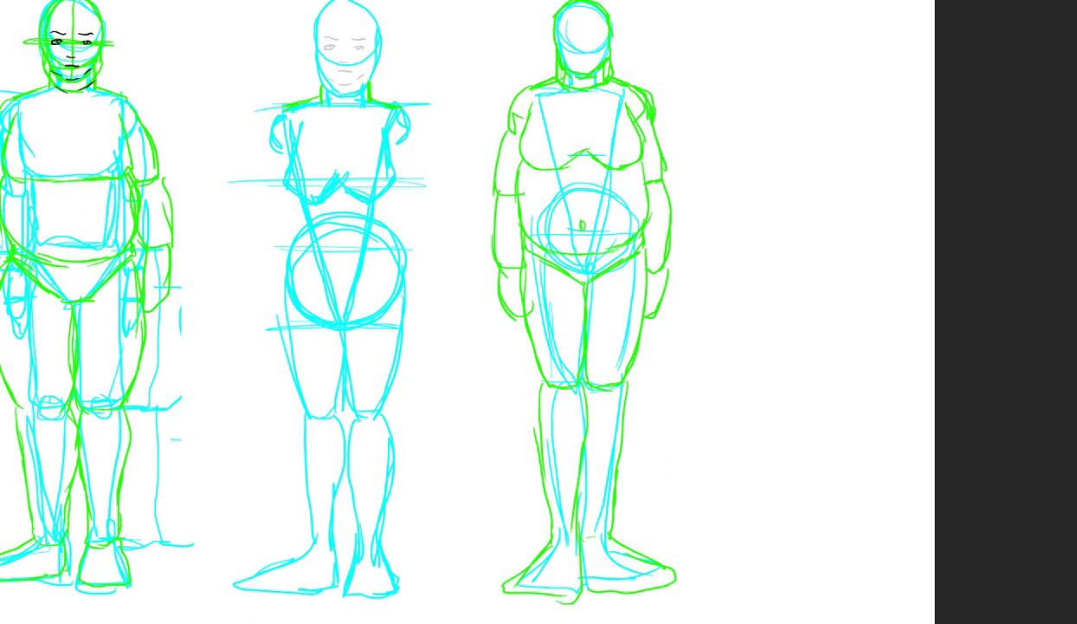
Step: Outline the middle figure's breasts and wide rounded belly in green over the cyan torso and hip circle
mouse_move(277, 119)
left_mouse_down()
mouse_move(274, 177)
mouse_move(285, 198)
mouse_move(305, 184)
mouse_move(362, 184)
mouse_move(373, 203)
mouse_move(391, 132)
left_mouse_up()
left_click_drag(368, 194, 380, 190)
mouse_move(276, 195)
left_mouse_down()
mouse_move(260, 253)
mouse_move(299, 296)
mouse_move(337, 305)
mouse_move(392, 276)
mouse_move(396, 241)
left_mouse_up()
mouse_move(386, 191)
left_mouse_down()
mouse_move(394, 257)
mouse_move(401, 250)
left_mouse_up()
Step: Outline both of the middle figure's thighs in green, fuller than the cyan construction and rounded off at the knees
mouse_move(264, 271)
left_mouse_down()
mouse_move(274, 290)
mouse_move(332, 315)
mouse_move(404, 284)
mouse_move(263, 372)
left_mouse_up()
mouse_move(264, 294)
left_mouse_down()
mouse_move(284, 407)
mouse_move(303, 413)
left_mouse_up()
left_click_drag(290, 403, 312, 403)
left_click_drag(334, 321, 310, 404)
mouse_move(335, 344)
left_mouse_down()
mouse_move(340, 401)
mouse_move(372, 392)
left_mouse_up()
mouse_move(399, 272)
left_mouse_down()
mouse_move(409, 364)
mouse_move(378, 407)
left_mouse_up()
left_click_drag(390, 358, 372, 405)
Step: Outline both of the middle figure's lower legs in green from the knees to the ankles, slightly wider than the cyan
left_click_drag(281, 398, 291, 537)
mouse_move(316, 402)
left_mouse_down()
mouse_move(327, 409)
mouse_move(327, 510)
mouse_move(302, 538)
left_mouse_up()
mouse_move(338, 401)
left_mouse_down()
mouse_move(350, 549)
mouse_move(391, 552)
left_mouse_up()
left_click_drag(389, 416, 387, 555)
Step: Outline the middle figure's ankles and both feet in green around the cyan construction
mouse_move(403, 454)
left_mouse_down()
mouse_move(393, 517)
mouse_move(410, 449)
left_mouse_up()
mouse_move(305, 465)
left_mouse_down()
mouse_move(238, 510)
mouse_move(348, 502)
left_mouse_up()
mouse_move(347, 455)
left_mouse_down()
mouse_move(339, 511)
mouse_move(407, 517)
mouse_move(397, 466)
mouse_move(409, 510)
left_mouse_up()
left_click_drag(390, 347, 354, 475)
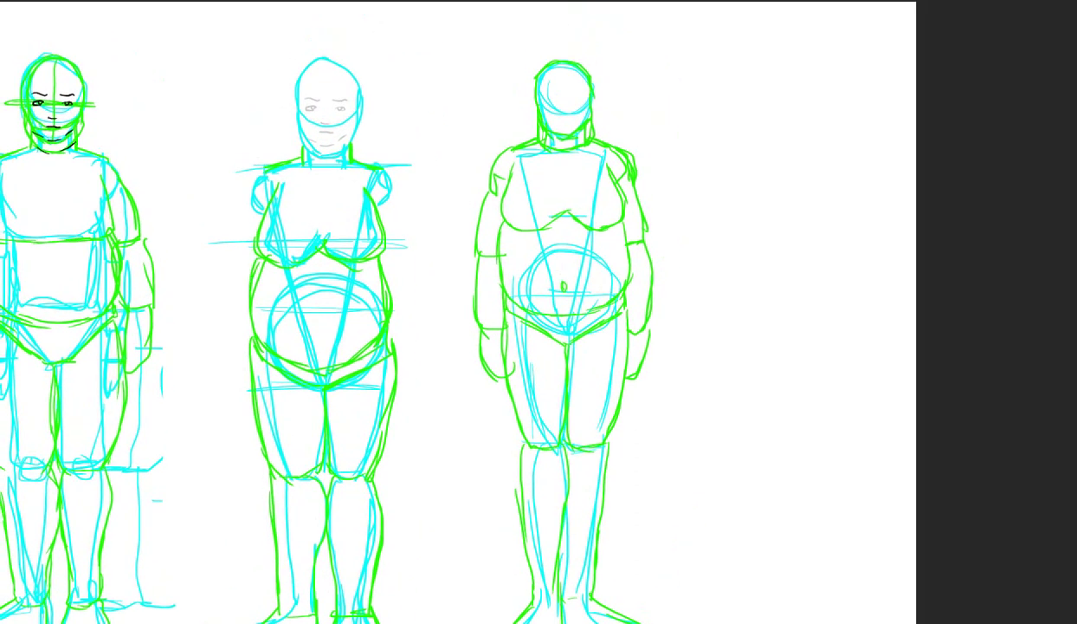
Step: Outline both of the middle figure's rounded shoulders in green around the cyan shoulder shapes
left_click_drag(243, 275, 220, 301)
left_click_drag(232, 192, 222, 230)
left_click_drag(242, 197, 227, 229)
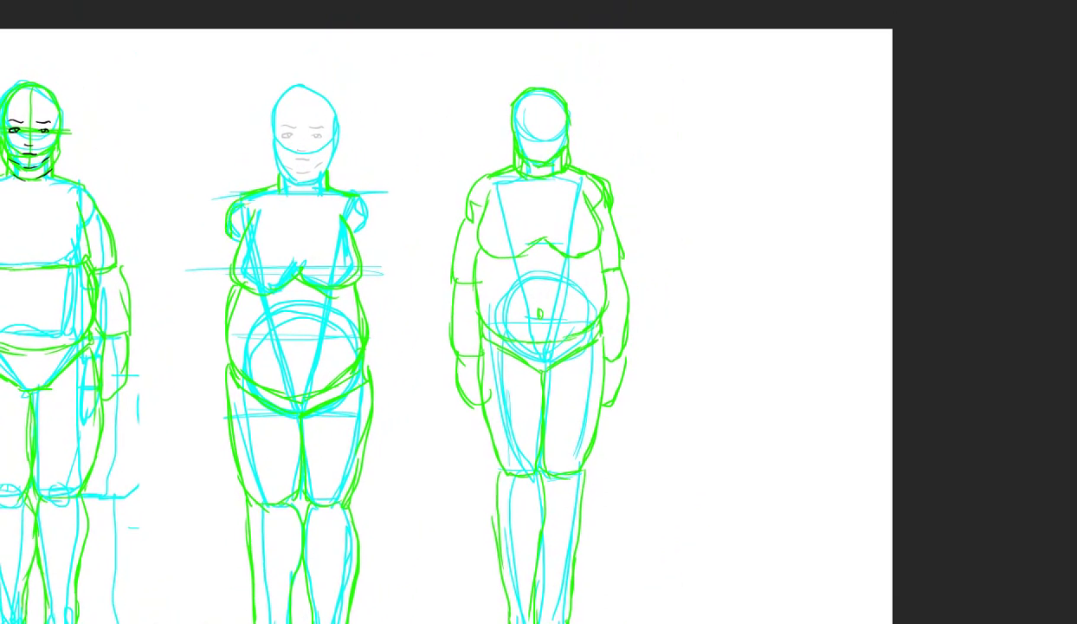
mouse_move(353, 194)
left_mouse_down()
mouse_move(355, 239)
mouse_move(366, 219)
left_mouse_up()
mouse_move(364, 260)
left_mouse_down()
mouse_move(396, 241)
mouse_move(381, 248)
left_mouse_up()
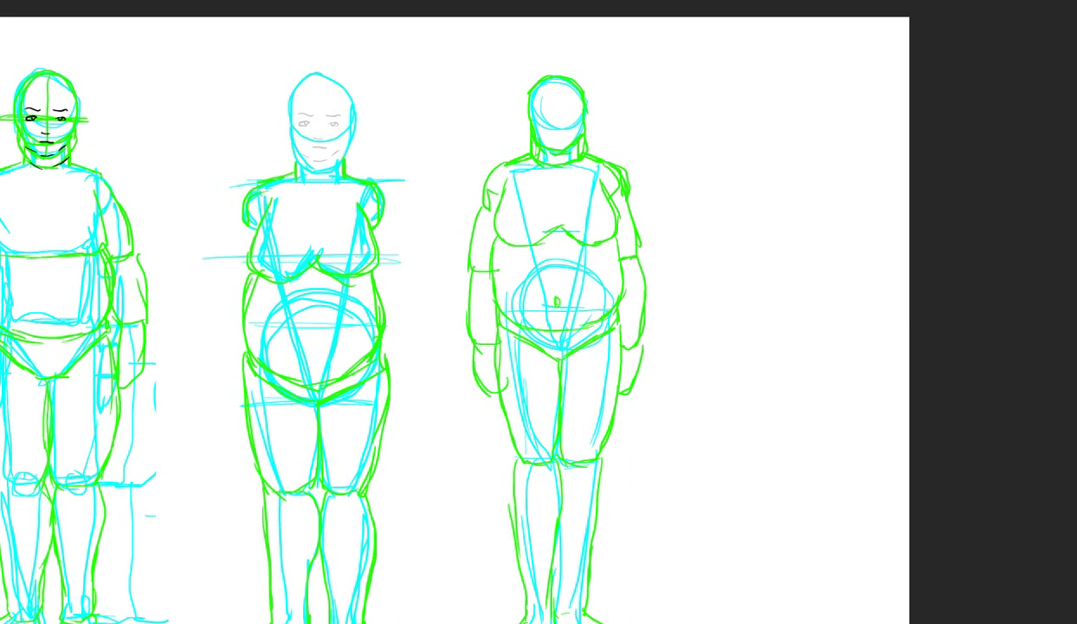
left_click_drag(554, 312, 519, 306)
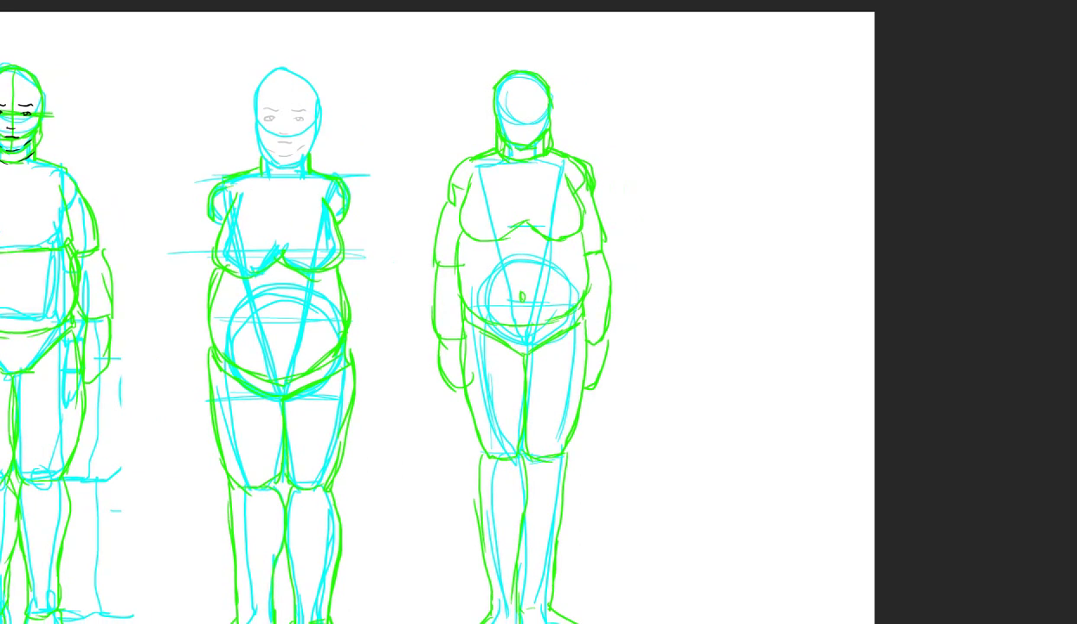
left_click_drag(208, 310, 256, 346)
key("ctrl+z")
mouse_move(181, 329)
left_mouse_down()
mouse_move(343, 327)
mouse_move(163, 331)
left_mouse_up()
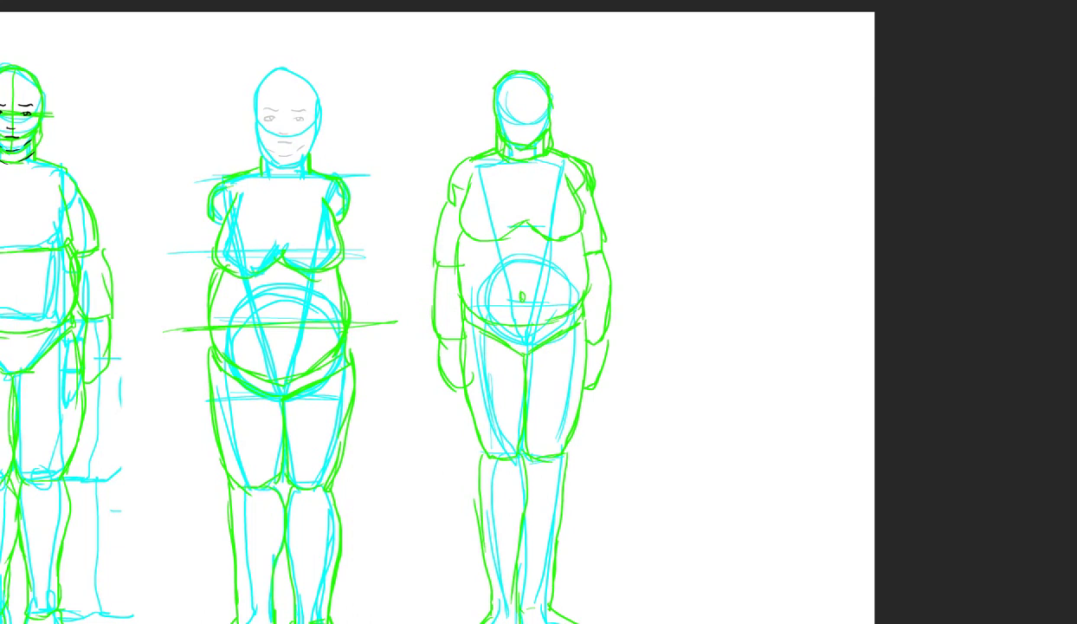
key("ctrl+z")
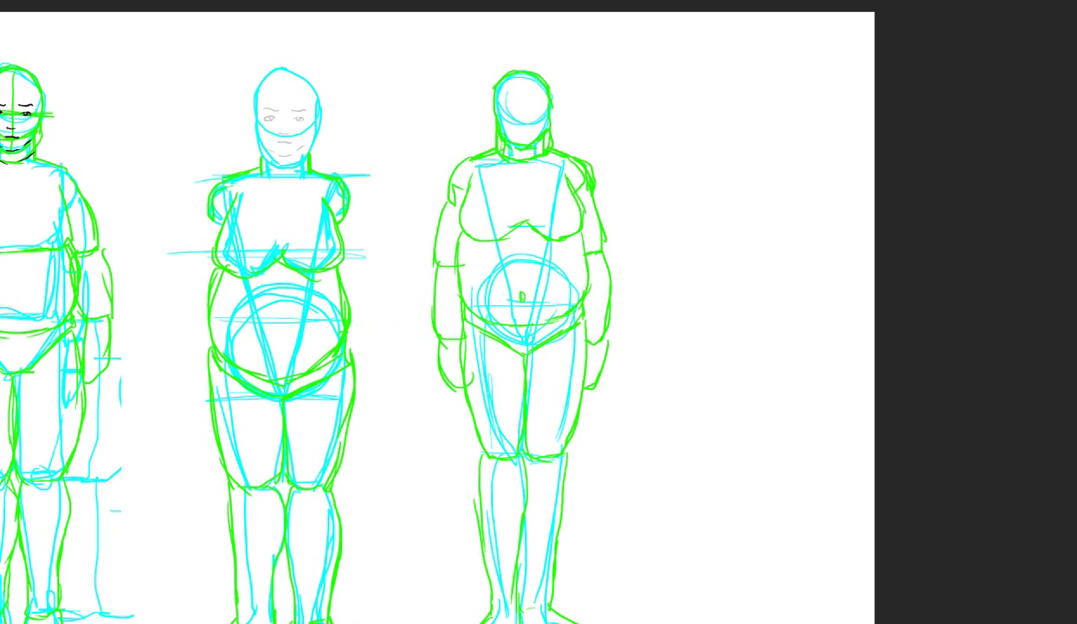
Step: Outline the middle figure's arm on the image's right side in green, with a fuller upper arm and forearm
left_click_drag(538, 312, 493, 303)
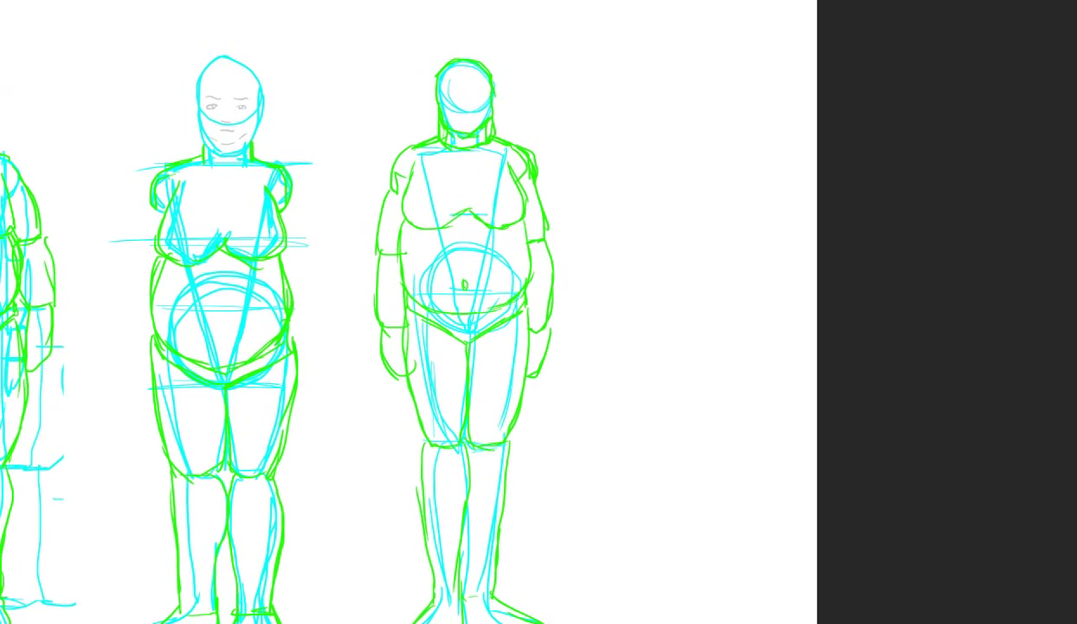
left_click_drag(293, 194, 310, 245)
left_click_drag(312, 246, 309, 263)
mouse_move(303, 248)
left_mouse_down()
mouse_move(310, 261)
mouse_move(292, 274)
mouse_move(288, 319)
mouse_move(310, 352)
left_mouse_up()
left_click_drag(314, 291, 319, 360)
Step: Outline the middle figure's arm on the image's left side and both hanging hands in green
left_click_drag(260, 294, 321, 296)
left_click_drag(210, 201, 199, 274)
left_click_drag(206, 220, 199, 275)
mouse_move(199, 275)
left_mouse_down()
mouse_move(221, 279)
mouse_move(197, 268)
mouse_move(199, 401)
left_mouse_up()
left_click_drag(217, 353, 201, 424)
mouse_move(218, 368)
left_mouse_down()
mouse_move(215, 416)
mouse_move(198, 407)
left_mouse_up()
left_click_drag(355, 338, 351, 375)
mouse_move(368, 356)
left_mouse_down()
mouse_move(359, 414)
mouse_move(345, 422)
left_mouse_up()
mouse_move(358, 352)
left_mouse_down()
mouse_move(365, 427)
mouse_move(345, 388)
mouse_move(428, 340)
left_mouse_up()
key("ctrl+minus")
left_click_drag(503, 308, 419, 296)
mouse_move(314, 93)
left_mouse_down()
mouse_move(328, 81)
mouse_move(422, 110)
left_mouse_up()
key("ctrl+z")
key("ctrl+z")
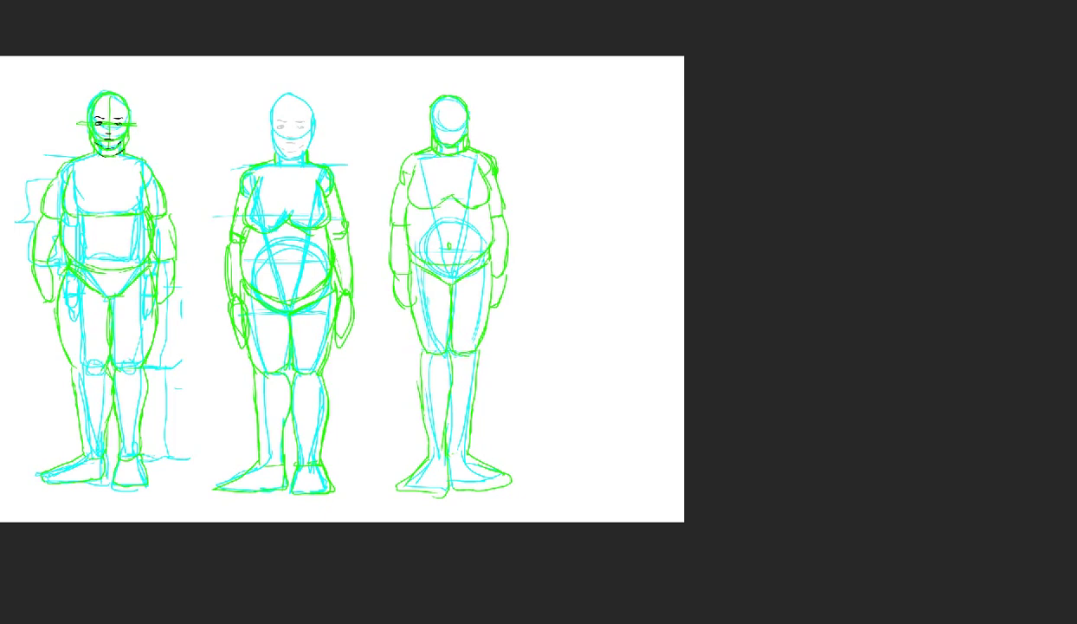
Step: Bring back the program's interface, show the layers and add a new blank layer above the Fondo layer
scroll(242, 94, "up", 8)
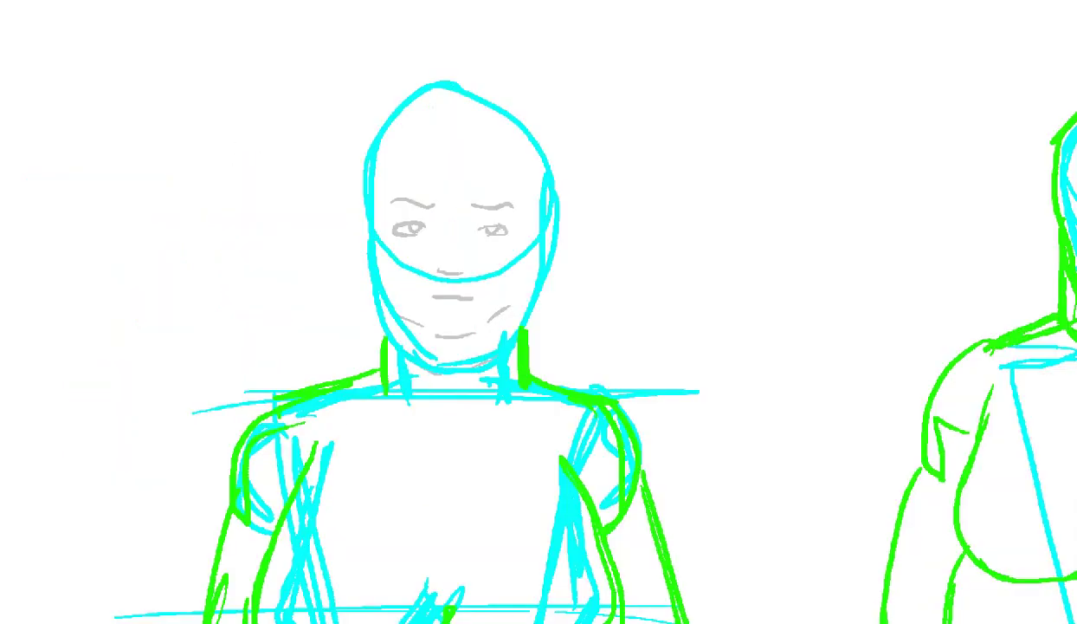
left_click_drag(0, 0, 916, 541)
scroll(412, 238, "down", 1)
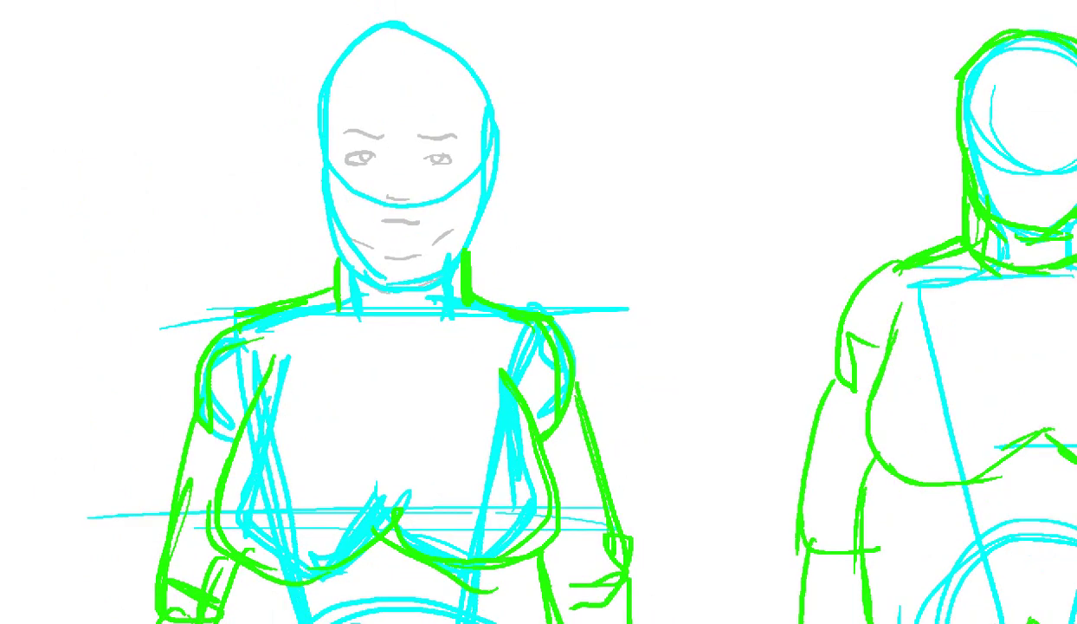
key("f")
left_click(1040, 197)
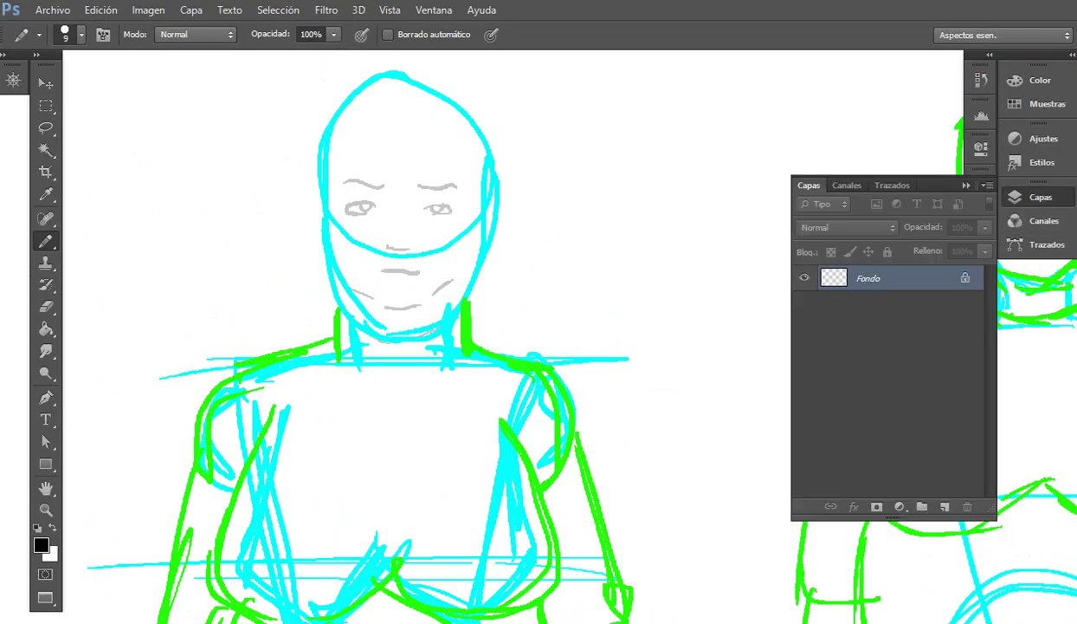
left_click(945, 505)
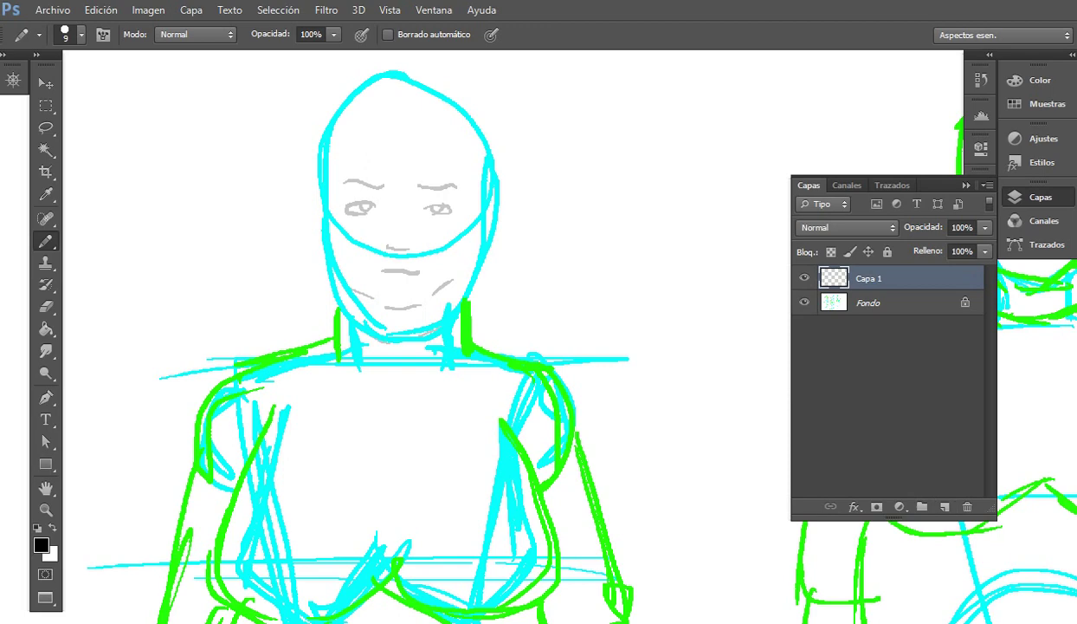
Step: Draw the middle figure's eyes and thick eyebrows in black on Capa 1, over the faded grey facial features
key("ctrl+0")
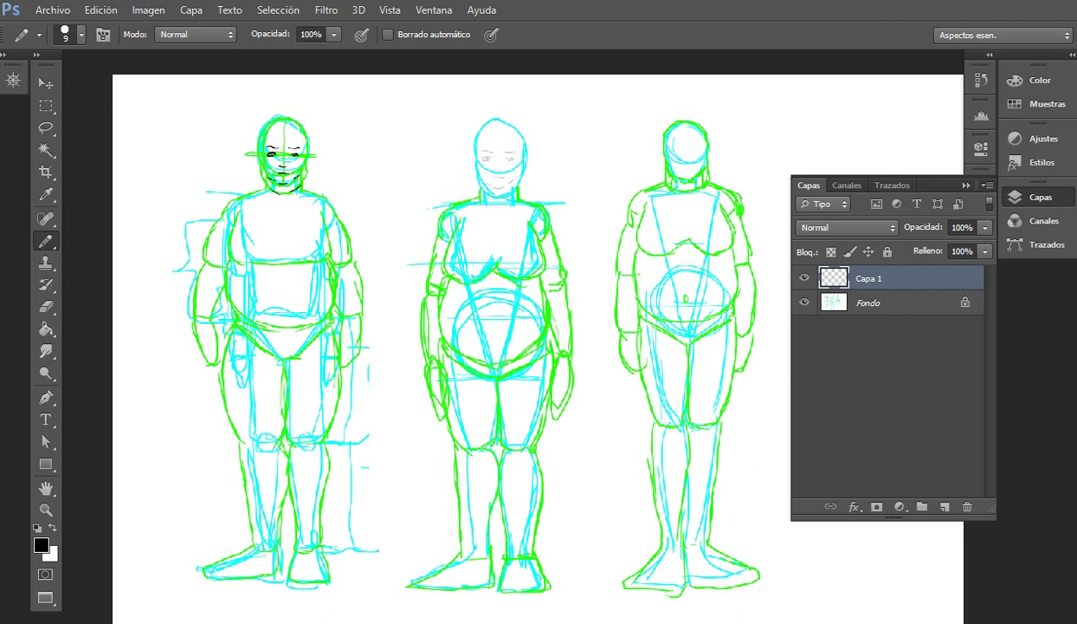
left_click_drag(431, 102, 568, 232)
scroll(503, 182, "up", 2)
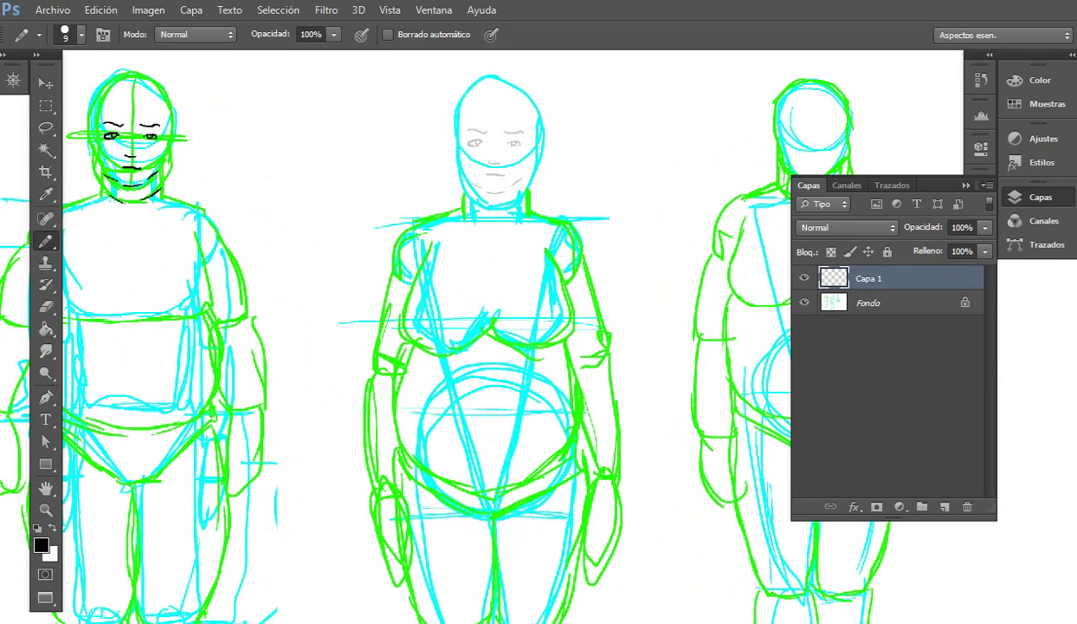
scroll(518, 130, "up", 3)
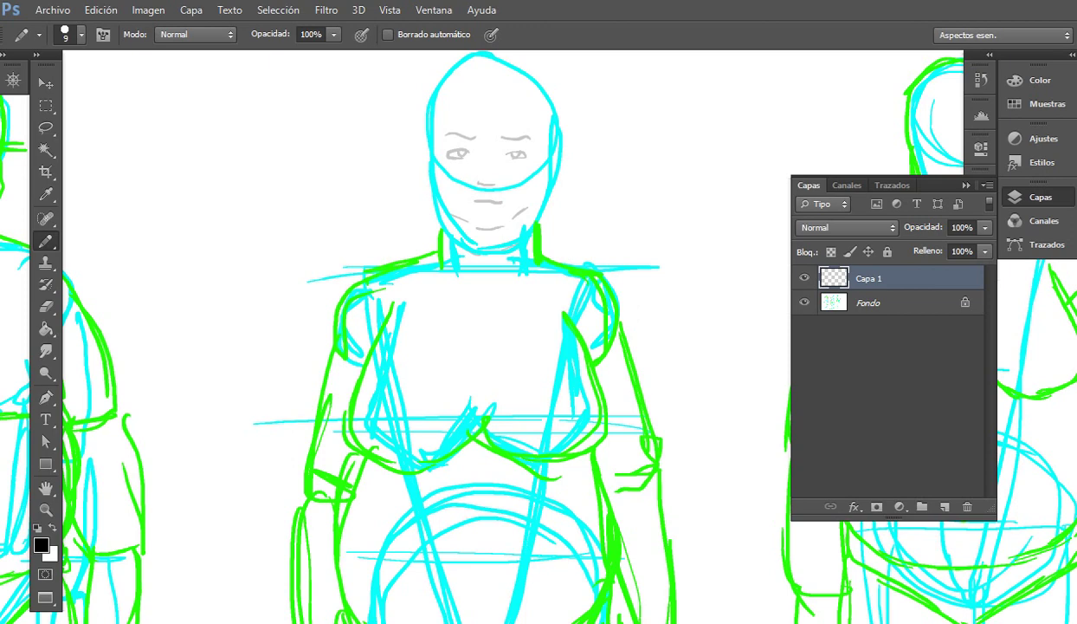
scroll(499, 180, "up", 1)
scroll(499, 180, "up", 1)
left_click_drag(499, 180, 514, 212)
mouse_move(400, 165)
left_mouse_down()
mouse_move(443, 145)
mouse_move(464, 168)
mouse_move(403, 165)
left_mouse_up()
mouse_move(418, 154)
left_mouse_down()
mouse_move(446, 161)
mouse_move(400, 174)
left_mouse_up()
mouse_move(522, 168)
left_mouse_down()
mouse_move(578, 164)
mouse_move(523, 158)
mouse_move(559, 176)
mouse_move(534, 184)
mouse_move(554, 155)
mouse_move(519, 169)
mouse_move(539, 161)
left_mouse_up()
left_click_drag(513, 123, 593, 114)
left_click_drag(475, 120, 386, 112)
Step: Draw the middle figure's nose, mouth line and short chin creases in black over the grey guides
mouse_move(468, 206)
left_mouse_down()
mouse_move(471, 222)
mouse_move(509, 223)
mouse_move(472, 219)
mouse_move(491, 219)
mouse_move(492, 238)
mouse_move(521, 235)
left_mouse_up()
left_click_drag(483, 283, 530, 268)
left_click_drag(402, 256, 438, 295)
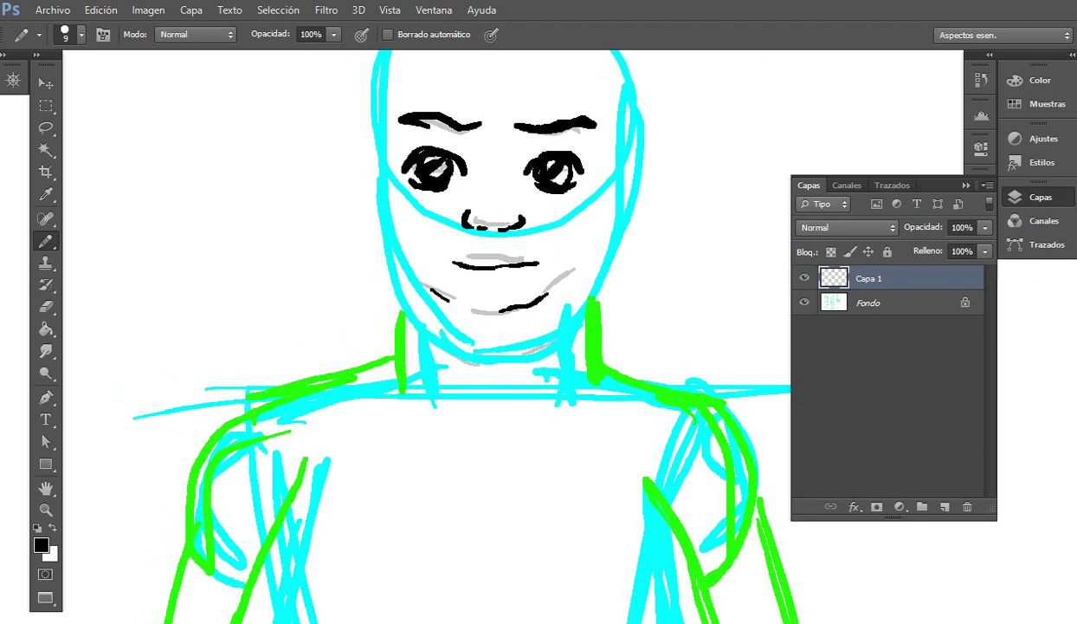
Step: Draw the full cheek and jaw contour in black down both sides of the middle figure's face to the neck
mouse_move(381, 160)
left_mouse_down()
mouse_move(385, 312)
mouse_move(432, 372)
left_mouse_up()
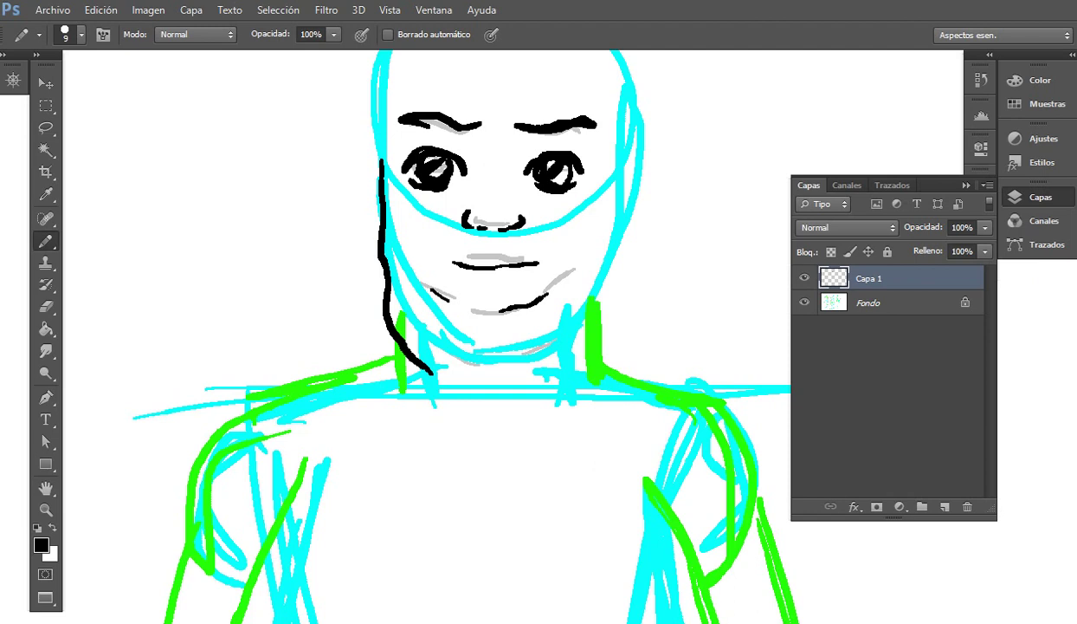
mouse_move(617, 160)
left_mouse_down()
mouse_move(604, 308)
mouse_move(575, 355)
mouse_move(546, 370)
left_mouse_up()
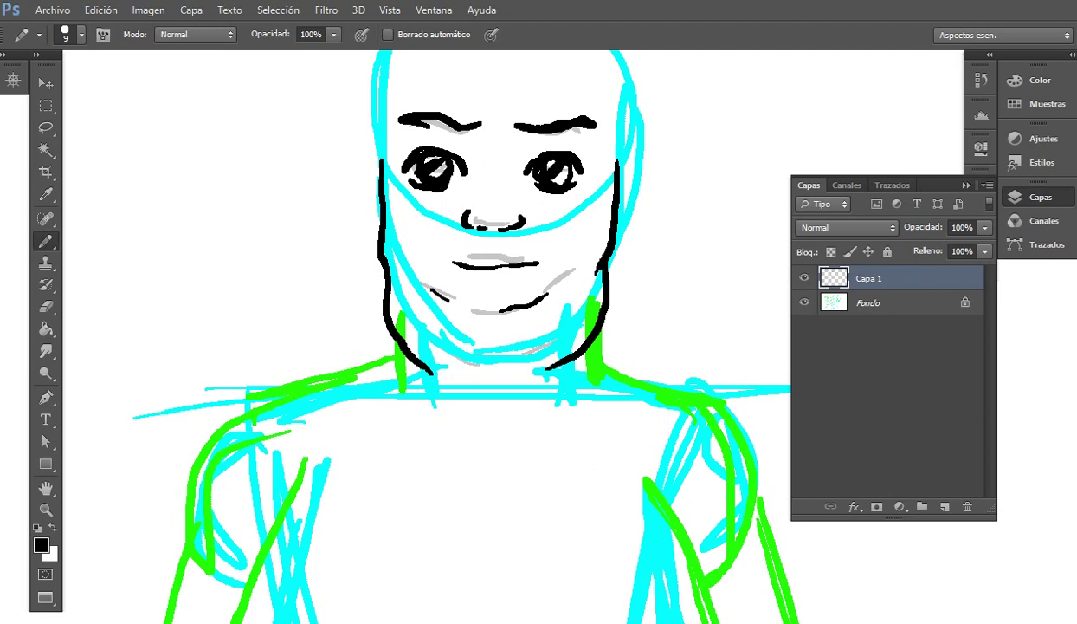
mouse_move(423, 359)
left_mouse_down()
mouse_move(494, 383)
mouse_move(587, 346)
left_mouse_up()
key("ctrl+z")
Step: Draw the crease under the chin and the sloping shoulder lines from the neck in black
left_click_drag(451, 290, 305, 349)
left_click_drag(554, 364, 310, 334)
left_click_drag(422, 253, 565, 318)
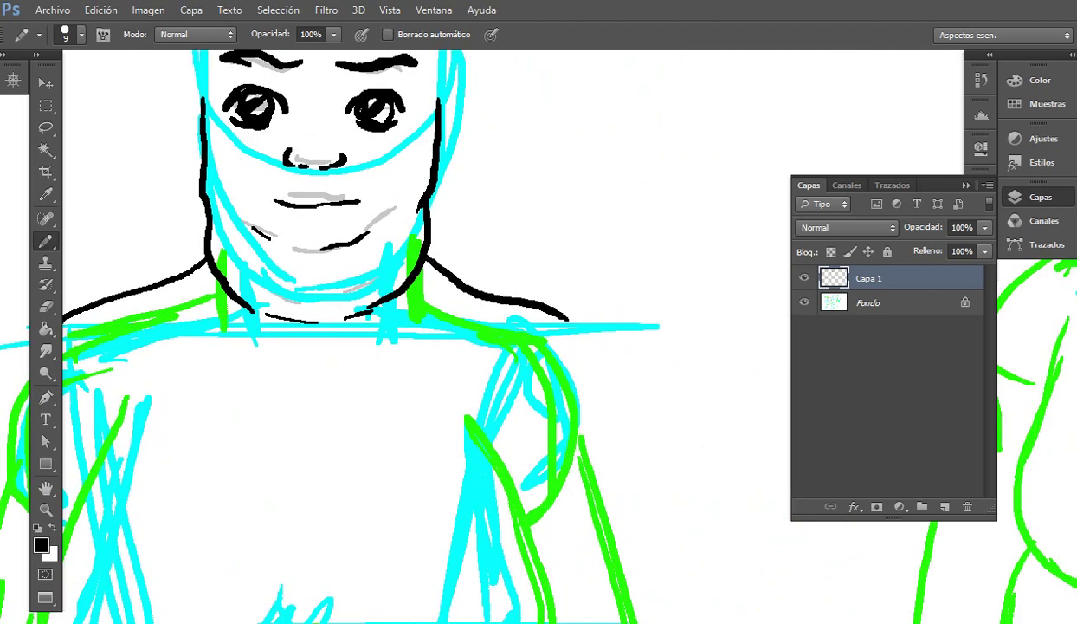
Step: Draw the outer shoulder curve on the image's left side and a double-lined round T-shirt collar in black
mouse_move(451, 381)
left_mouse_down()
mouse_move(647, 242)
mouse_move(649, 218)
left_mouse_up()
mouse_move(248, 161)
left_mouse_down()
mouse_move(215, 198)
mouse_move(193, 303)
left_mouse_up()
mouse_move(519, 347)
left_mouse_down()
mouse_move(525, 257)
mouse_move(374, 360)
mouse_move(421, 369)
left_mouse_up()
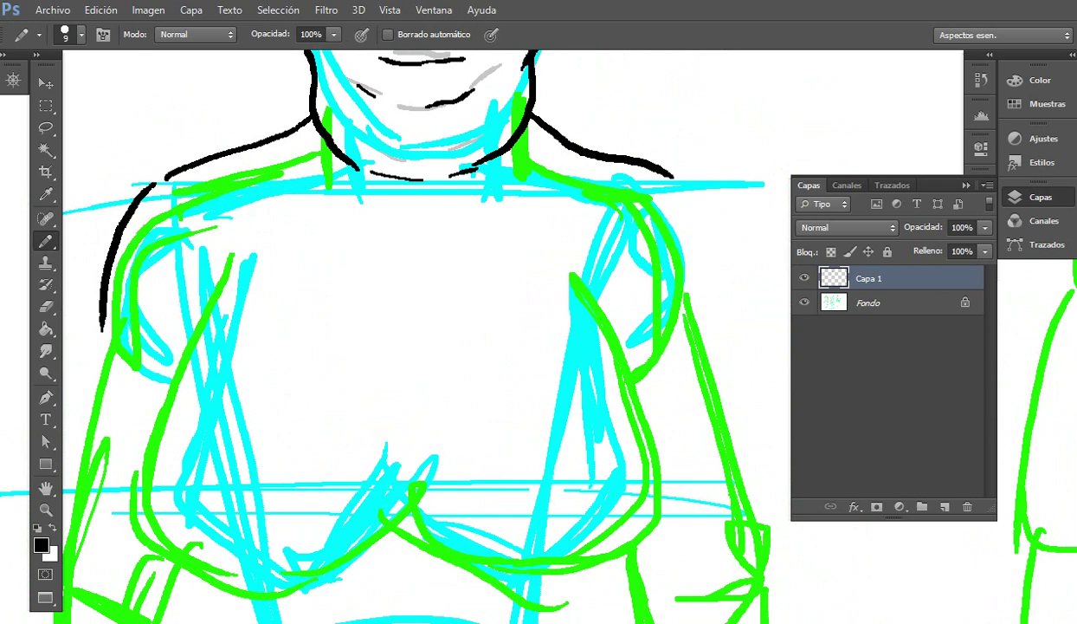
mouse_move(425, 364)
left_mouse_down()
mouse_move(416, 291)
mouse_move(455, 315)
mouse_move(489, 273)
left_mouse_up()
left_click_drag(520, 347, 451, 476)
mouse_move(299, 155)
left_mouse_down()
mouse_move(341, 225)
mouse_move(390, 249)
mouse_move(438, 251)
mouse_move(492, 225)
mouse_move(531, 155)
left_mouse_up()
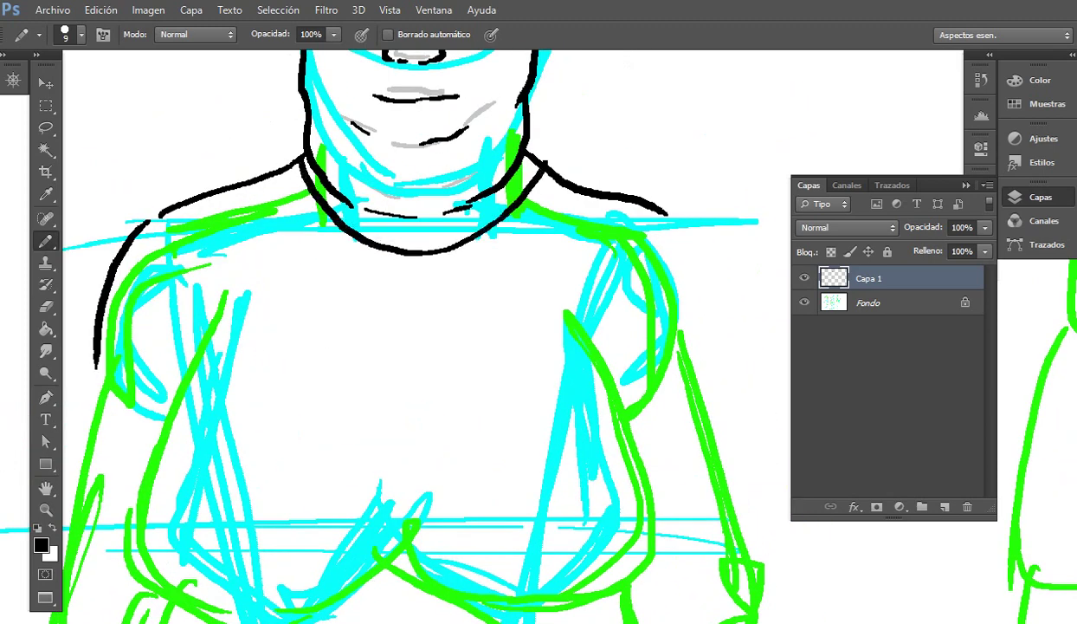
mouse_move(284, 172)
left_mouse_down()
mouse_move(331, 252)
mouse_move(405, 276)
mouse_move(498, 230)
mouse_move(542, 177)
left_mouse_up()
Step: Draw the chest contour of the T-shirt in black, curving down both sides and beneath the bust
left_click_drag(346, 390, 365, 236)
mouse_move(219, 154)
left_mouse_down()
mouse_move(146, 303)
mouse_move(142, 394)
mouse_move(214, 463)
mouse_move(539, 462)
left_mouse_up()
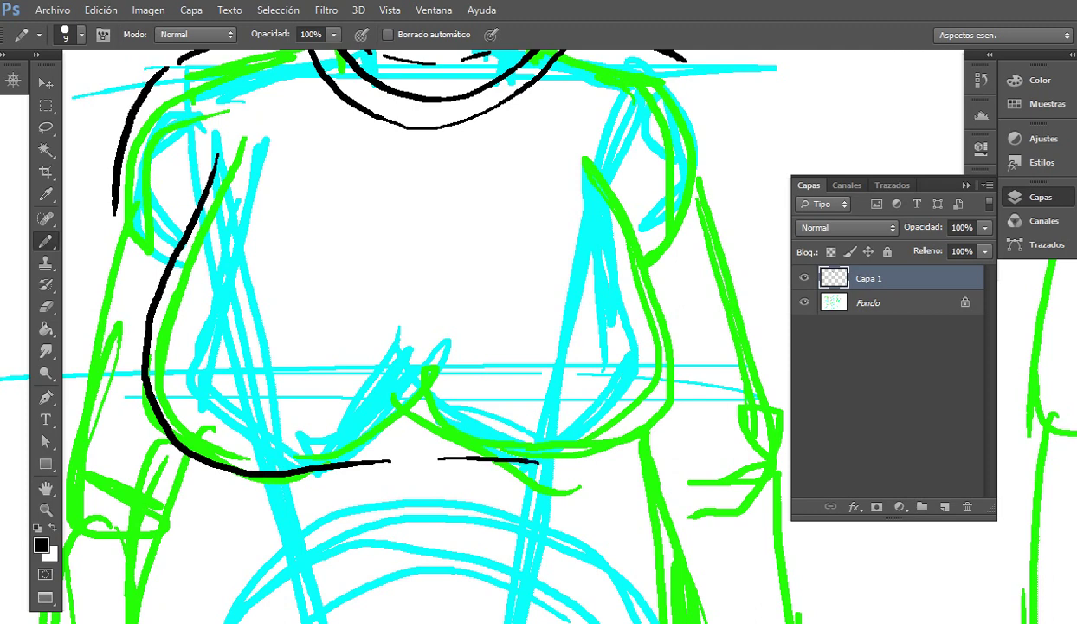
left_click_drag(592, 153, 649, 321)
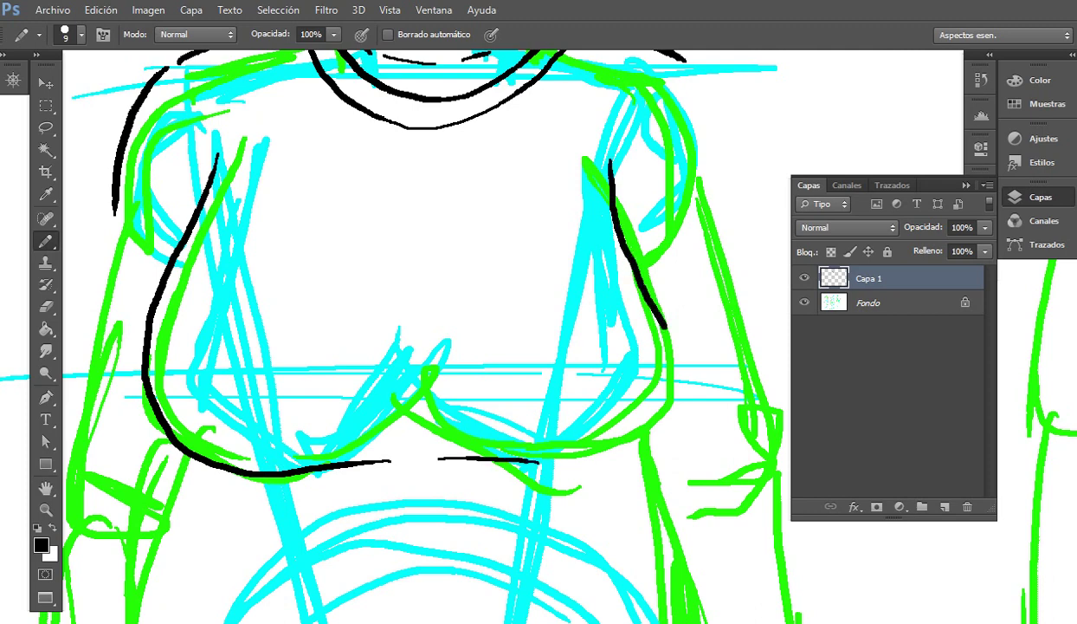
key("ctrl+z")
mouse_move(614, 154)
left_mouse_down()
mouse_move(662, 278)
mouse_move(672, 367)
mouse_move(664, 400)
mouse_move(627, 444)
mouse_move(585, 456)
left_mouse_up()
Step: Add several short horizontal fabric fold lines in black across the middle of the T-shirt's chest
left_click_drag(309, 438, 457, 431)
left_click_drag(317, 393, 508, 388)
left_click_drag(292, 366, 458, 363)
left_click_drag(356, 304, 488, 298)
left_click_drag(375, 277, 445, 274)
Step: Draw both sides of the rounded belly in black from the bust to the hips, with a diagonal fold near the hip
mouse_move(445, 329)
left_mouse_down()
mouse_move(432, 301)
mouse_move(450, 164)
mouse_move(524, 106)
left_mouse_up()
left_click_drag(265, 230, 221, 372)
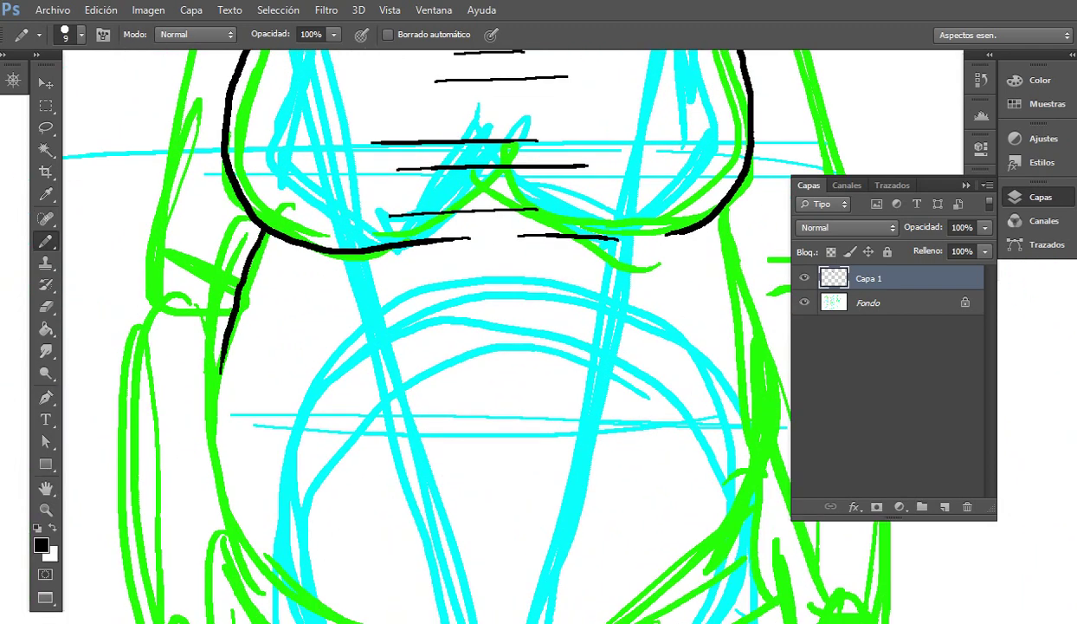
left_click_drag(433, 390, 443, 313)
mouse_move(263, 164)
left_mouse_down()
mouse_move(212, 329)
mouse_move(208, 487)
left_mouse_up()
mouse_move(519, 346)
left_mouse_down()
mouse_move(222, 303)
mouse_move(223, 321)
left_mouse_up()
left_click_drag(433, 260, 444, 296)
mouse_move(449, 139)
left_mouse_down()
mouse_move(492, 329)
mouse_move(496, 455)
left_mouse_up()
left_click_drag(433, 346, 581, 208)
left_click_drag(611, 273, 502, 344)
left_click_drag(617, 253, 631, 310)
left_click_drag(433, 347, 571, 291)
Step: Draw the curved shirt hem below the belly in black and add short fold strokes along it
mouse_move(194, 249)
left_mouse_down()
mouse_move(214, 307)
mouse_move(277, 339)
mouse_move(403, 366)
mouse_move(553, 367)
mouse_move(762, 319)
mouse_move(787, 300)
mouse_move(785, 271)
mouse_move(753, 237)
left_mouse_up()
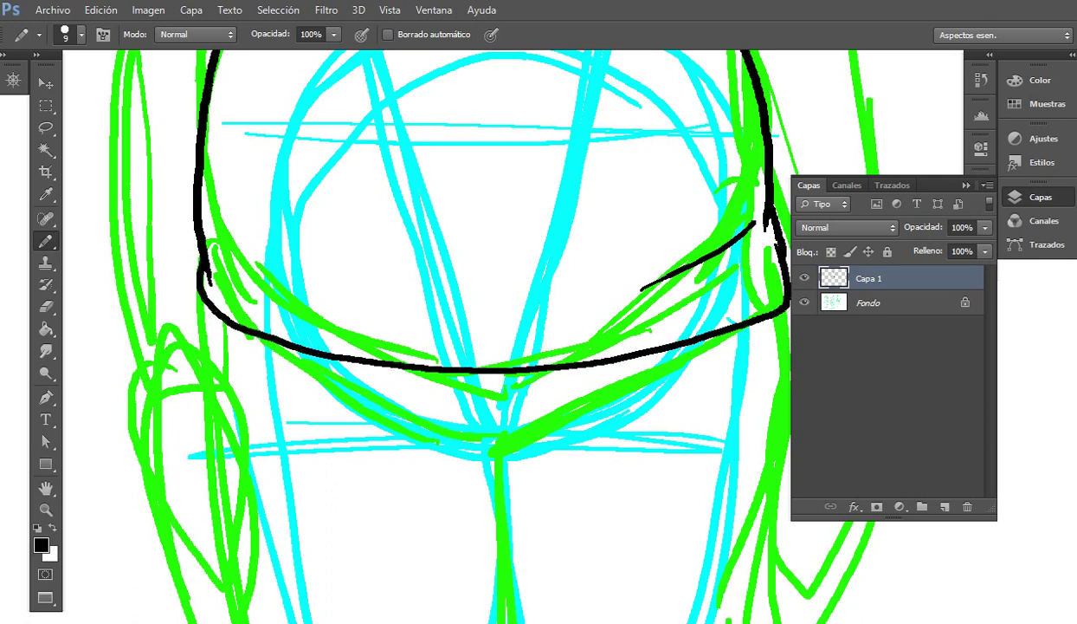
left_click_drag(629, 345, 775, 302)
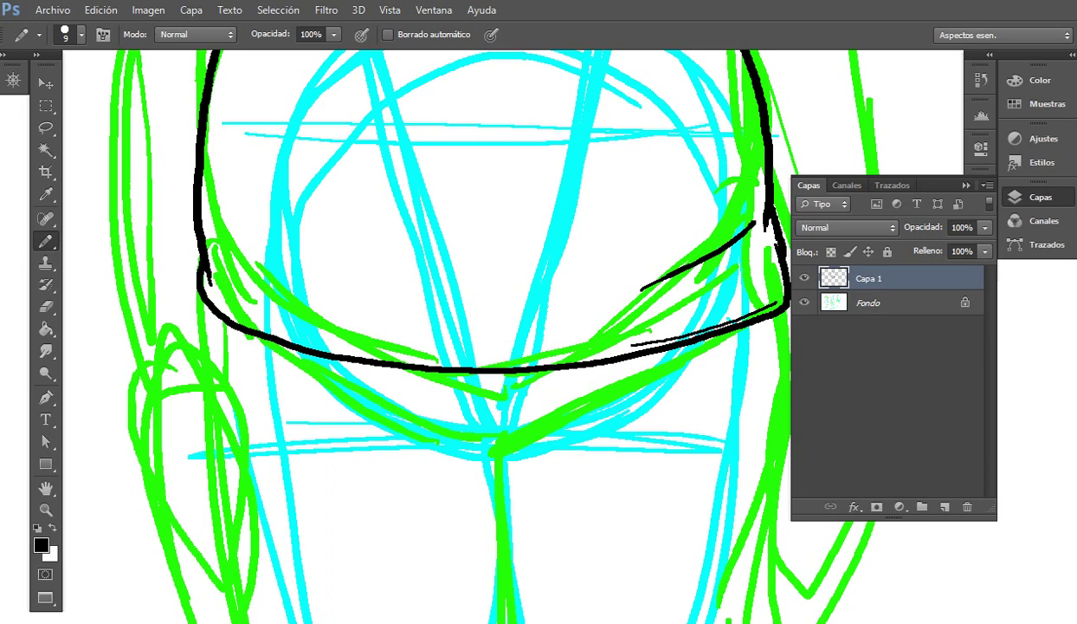
left_click_drag(246, 305, 307, 324)
mouse_move(411, 349)
left_mouse_down()
mouse_move(555, 355)
mouse_move(449, 252)
mouse_move(509, 224)
mouse_move(469, 195)
left_mouse_up()
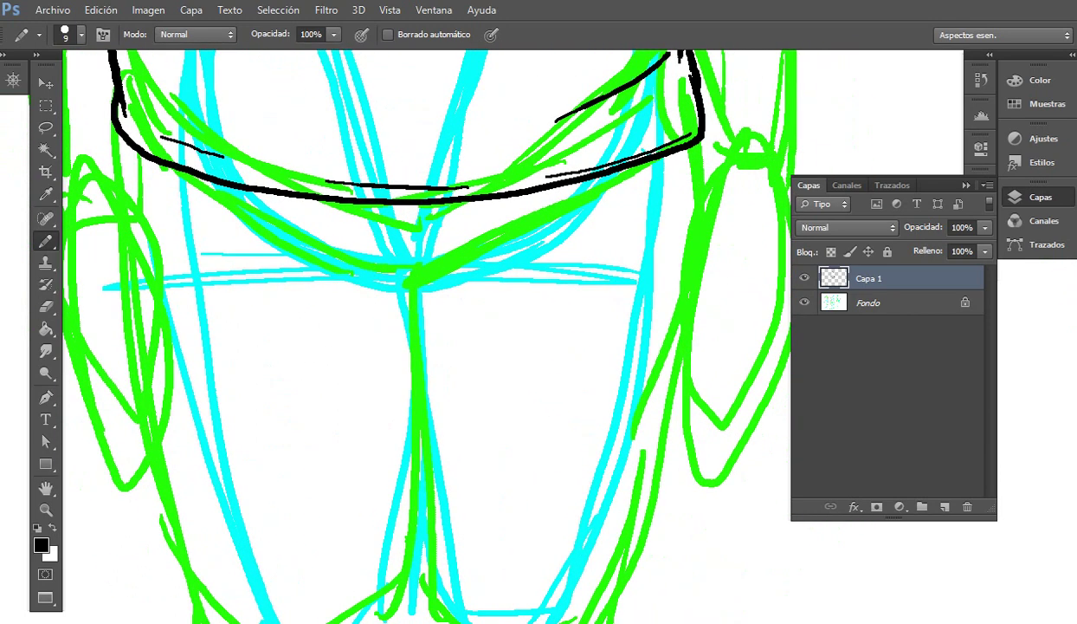
Step: Draw the trouser creases at the crotch and the inner thigh line in black, with wrinkles at the inner knees
left_click_drag(416, 279, 555, 227)
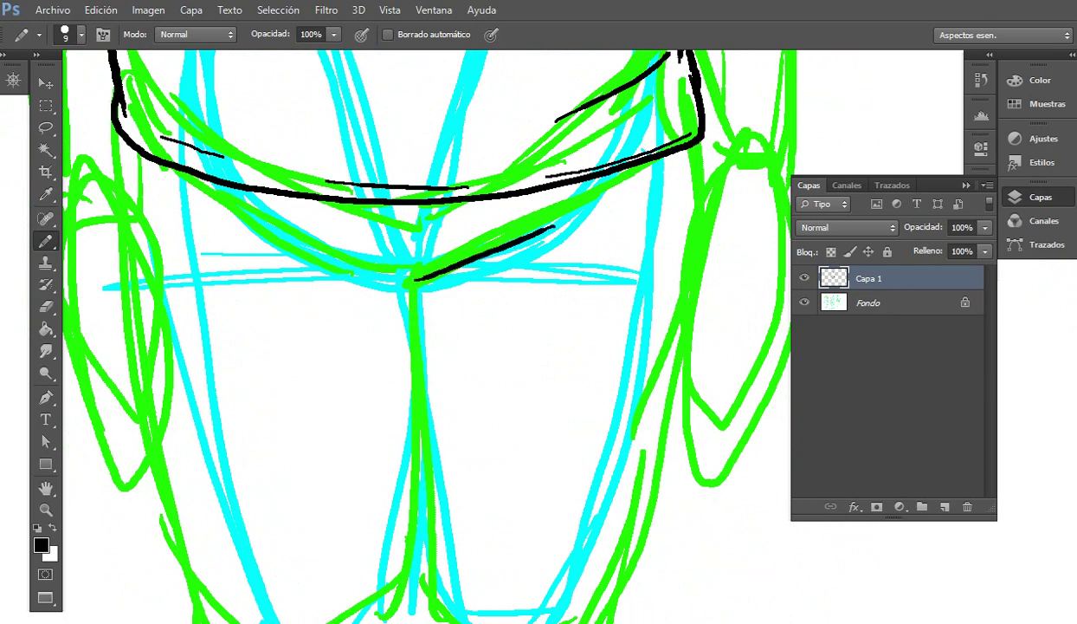
mouse_move(416, 279)
left_mouse_down()
mouse_move(536, 280)
mouse_move(355, 231)
mouse_move(296, 179)
left_mouse_up()
mouse_move(477, 227)
left_mouse_down()
mouse_move(428, 197)
mouse_move(453, 377)
mouse_move(449, 263)
left_mouse_up()
mouse_move(414, 153)
left_mouse_down()
mouse_move(418, 333)
mouse_move(456, 412)
mouse_move(456, 284)
left_mouse_up()
mouse_move(413, 232)
left_mouse_down()
mouse_move(418, 283)
mouse_move(444, 329)
left_mouse_up()
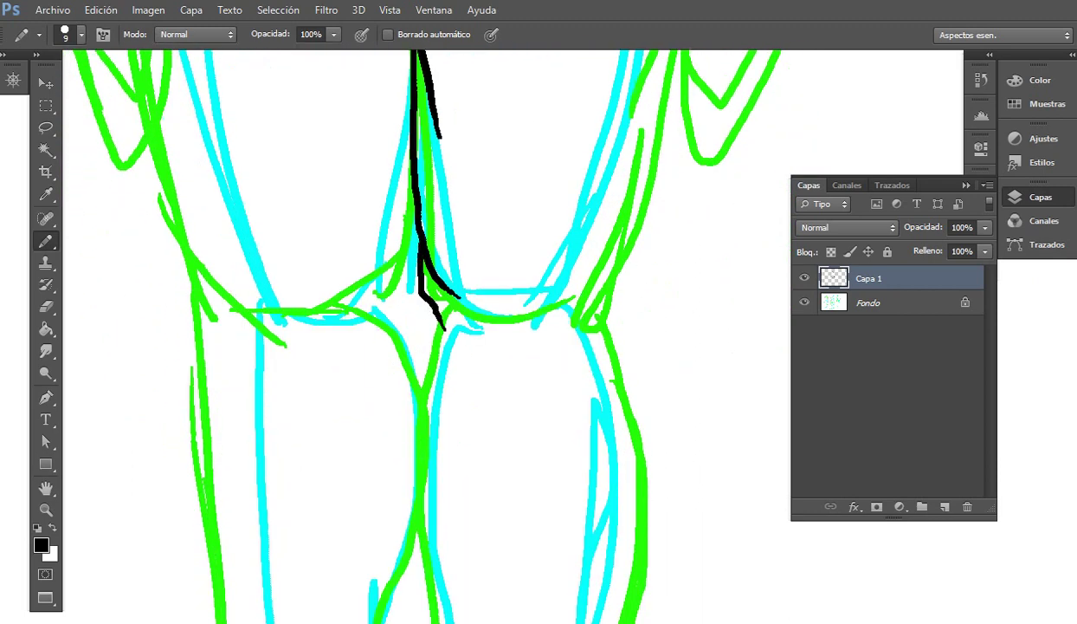
mouse_move(413, 199)
left_mouse_down()
mouse_move(412, 296)
mouse_move(373, 309)
left_mouse_up()
left_click_drag(421, 278, 373, 345)
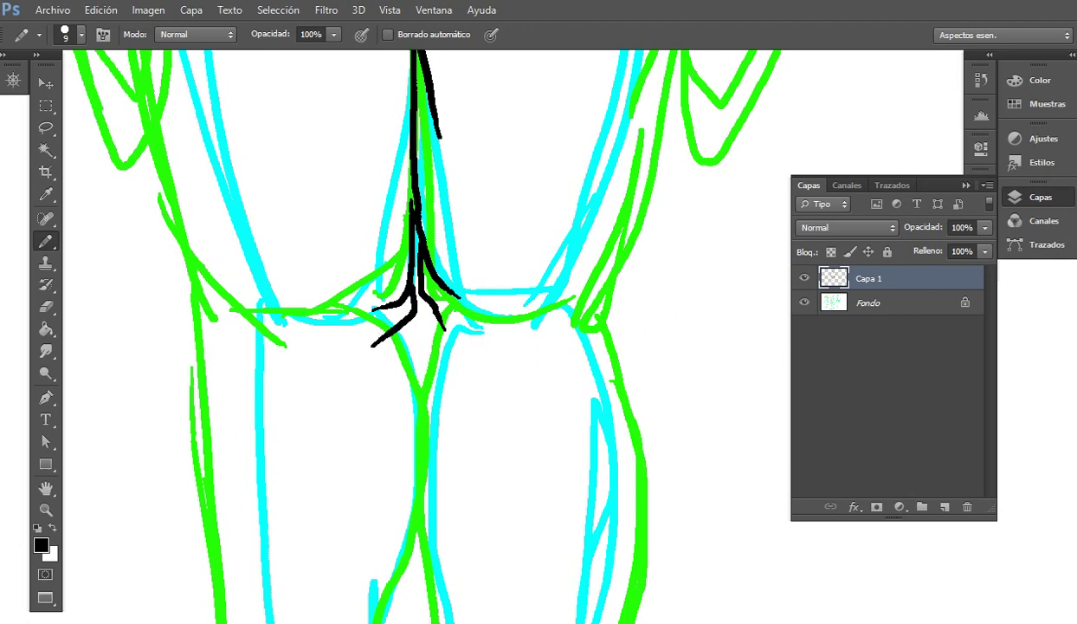
Step: Draw the inner contours of both lower legs in black and add a folded trouser cuff at each ankle
mouse_move(414, 290)
left_mouse_down()
mouse_move(433, 369)
mouse_move(433, 217)
left_mouse_up()
mouse_move(416, 158)
left_mouse_down()
mouse_move(408, 354)
mouse_move(406, 193)
mouse_move(386, 400)
mouse_move(394, 542)
mouse_move(221, 545)
mouse_move(217, 570)
mouse_move(388, 567)
mouse_move(396, 548)
left_mouse_up()
left_click_drag(468, 450, 329, 327)
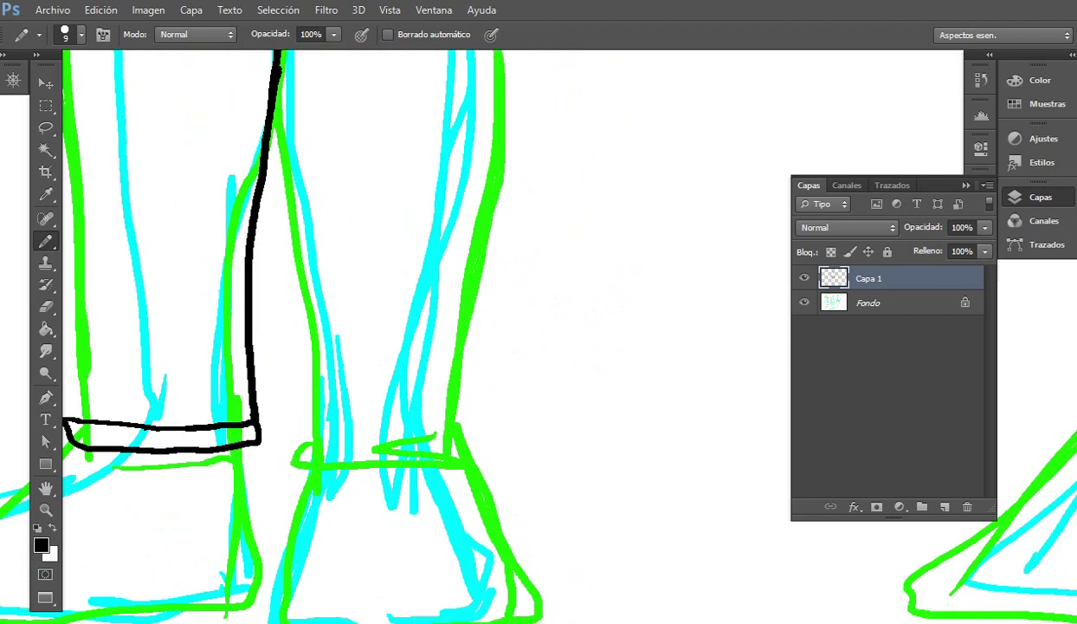
mouse_move(293, 418)
left_mouse_down()
mouse_move(483, 414)
mouse_move(291, 433)
mouse_move(457, 438)
mouse_move(483, 415)
left_mouse_up()
left_click_drag(442, 330, 488, 437)
left_click_drag(322, 204, 343, 519)
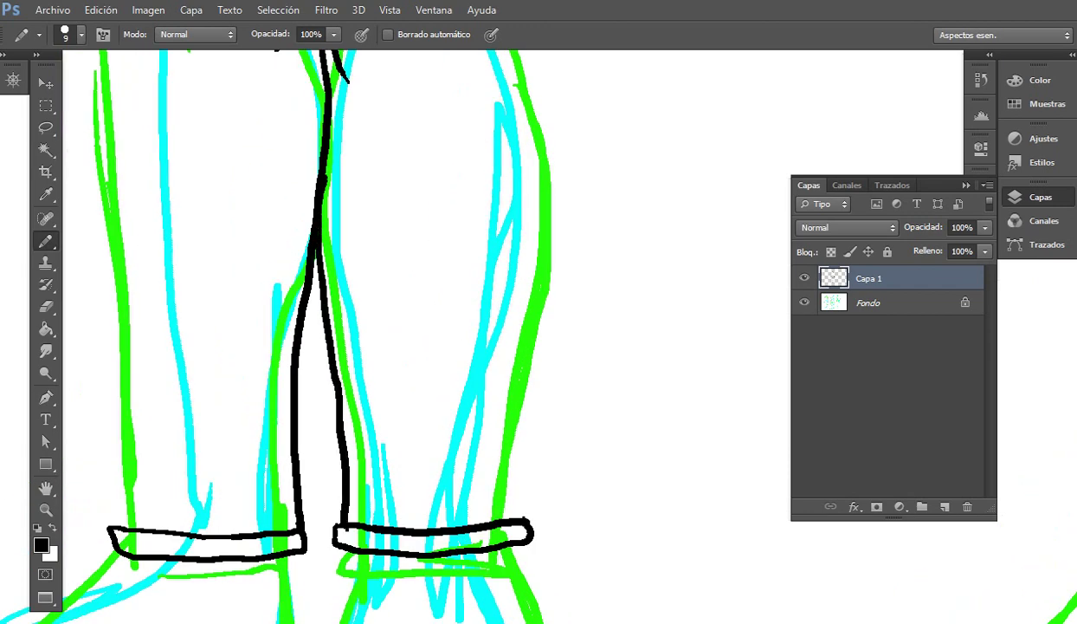
key("ctrl+z")
left_click_drag(310, 237, 336, 521)
Step: Draw the outer contour of the trouser leg on the image's right side in black, with a knee wrinkle, down to its cuff
mouse_move(416, 173)
left_mouse_down()
mouse_move(327, 407)
mouse_move(305, 546)
left_mouse_up()
left_click_drag(347, 260, 309, 457)
mouse_move(467, 85)
left_mouse_down()
mouse_move(466, 172)
mouse_move(430, 378)
mouse_move(343, 601)
left_mouse_up()
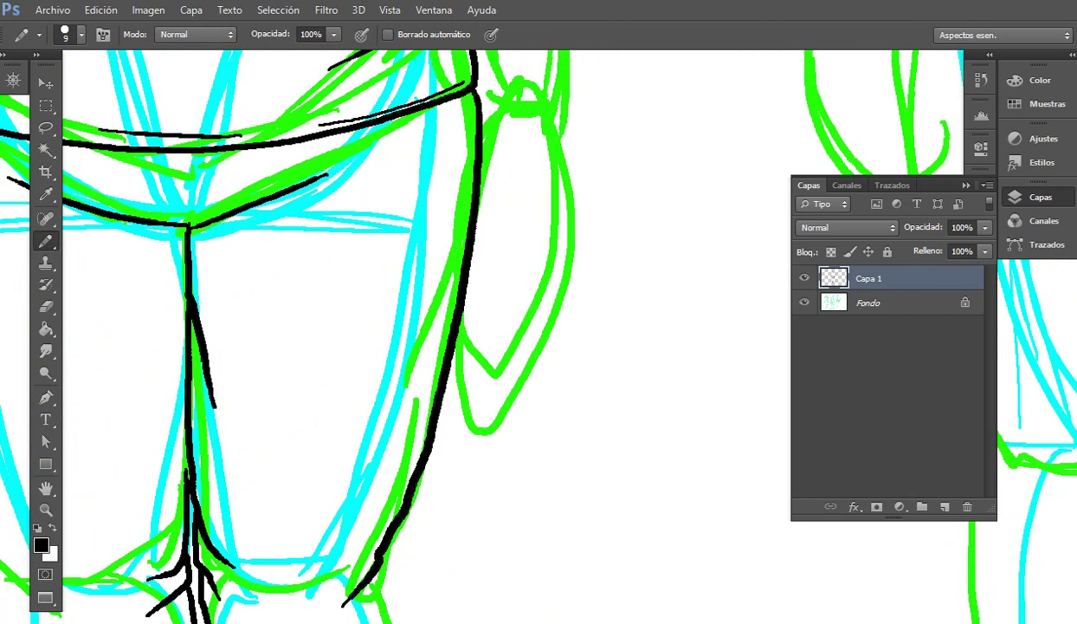
left_click_drag(376, 547, 368, 605)
scroll(319, 334, "down", 10)
left_click_drag(375, 343, 407, 515)
scroll(319, 334, "down", 10)
mouse_move(434, 295)
left_mouse_down()
mouse_move(439, 420)
mouse_move(402, 596)
left_mouse_up()
Step: Draw the outer contour of the trouser leg on the image's left side in black, with knee wrinkles, down to its cuff
left_click_drag(403, 364, 688, 349)
mouse_move(485, 113)
left_mouse_down()
mouse_move(513, 380)
mouse_move(498, 582)
left_mouse_up()
left_click_drag(498, 347, 514, 380)
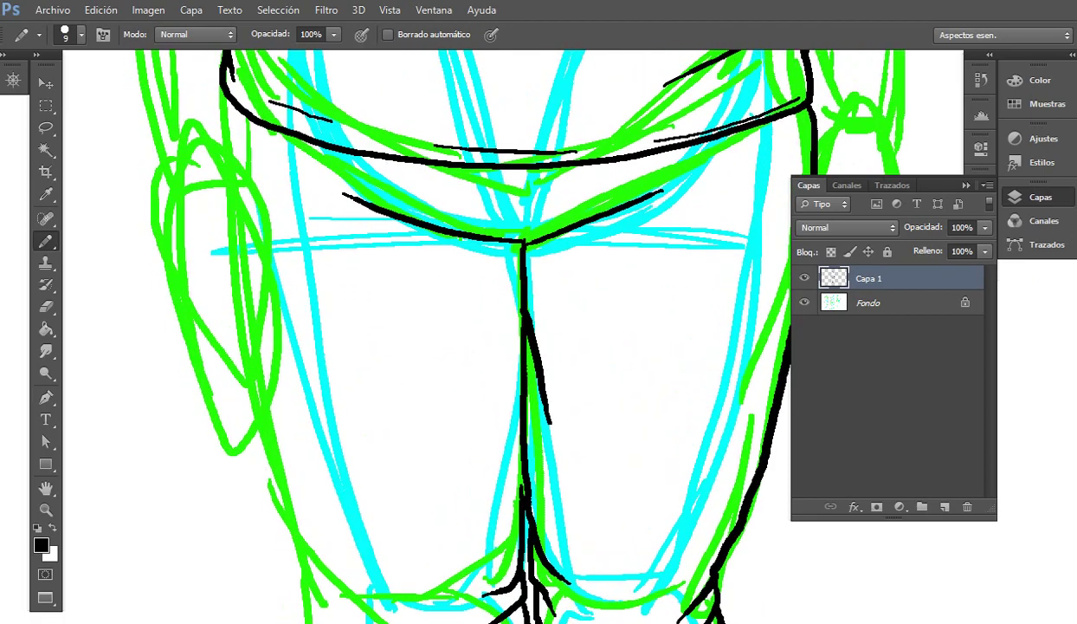
mouse_move(220, 99)
left_mouse_down()
mouse_move(244, 355)
mouse_move(299, 563)
left_mouse_up()
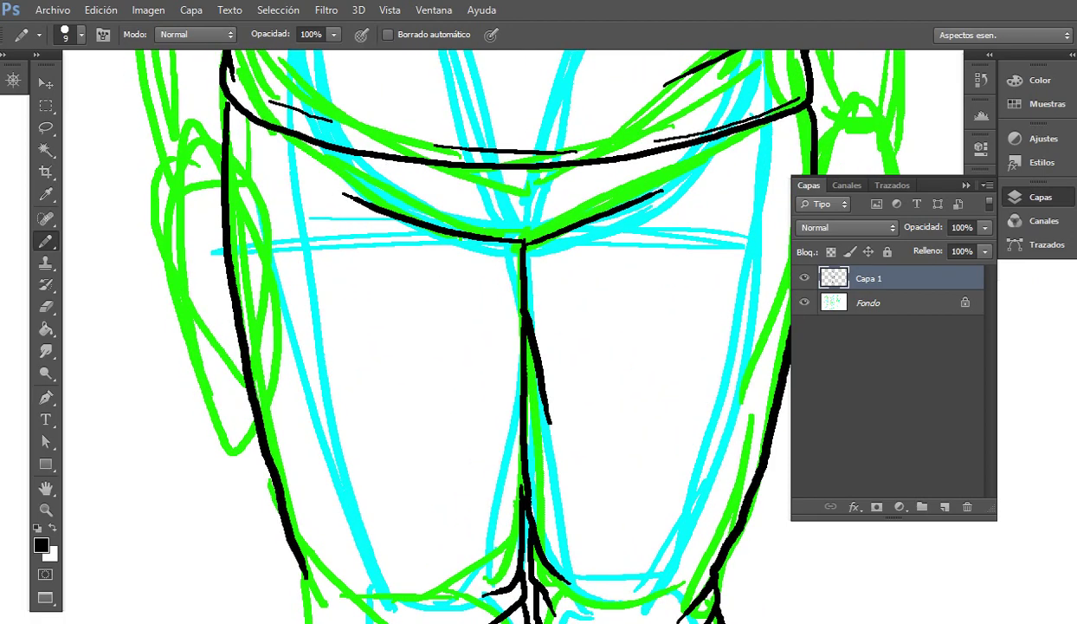
scroll(298, 562, "down", 5)
mouse_move(319, 227)
left_mouse_down()
mouse_move(335, 290)
mouse_move(303, 282)
mouse_move(328, 318)
left_mouse_up()
left_click_drag(323, 357, 313, 280)
scroll(320, 312, "down", 3)
mouse_move(304, 83)
left_mouse_down()
mouse_move(303, 218)
mouse_move(331, 530)
left_mouse_up()
scroll(433, 338, "down", 2)
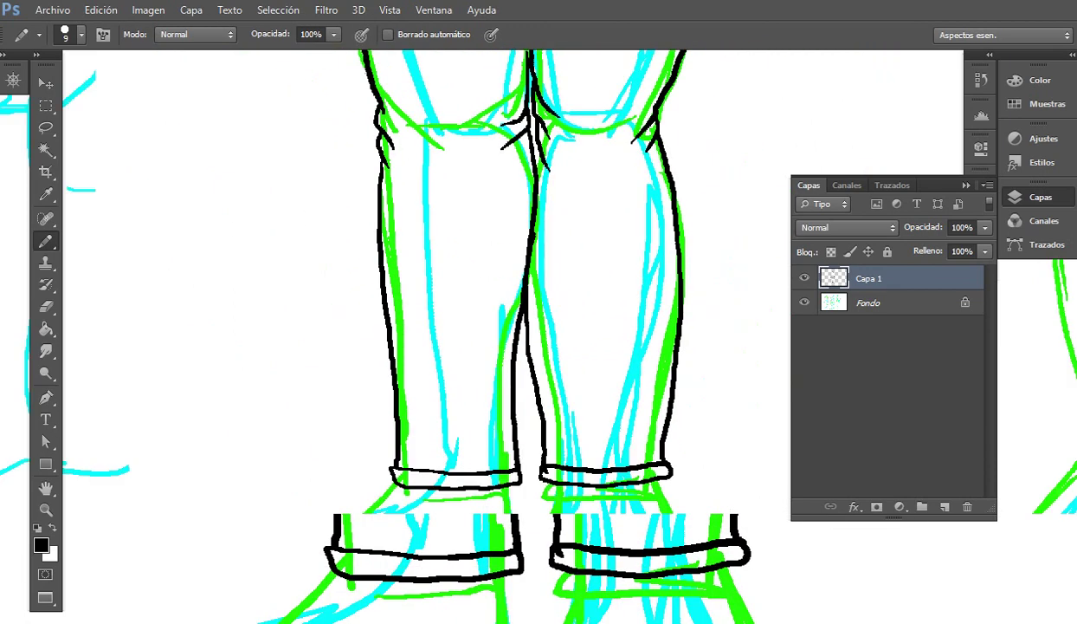
Step: Complete the T-shirt sleeve on the image's left side in black with a double-lined cuff
scroll(433, 338, "up", 8)
scroll(433, 338, "up", 8)
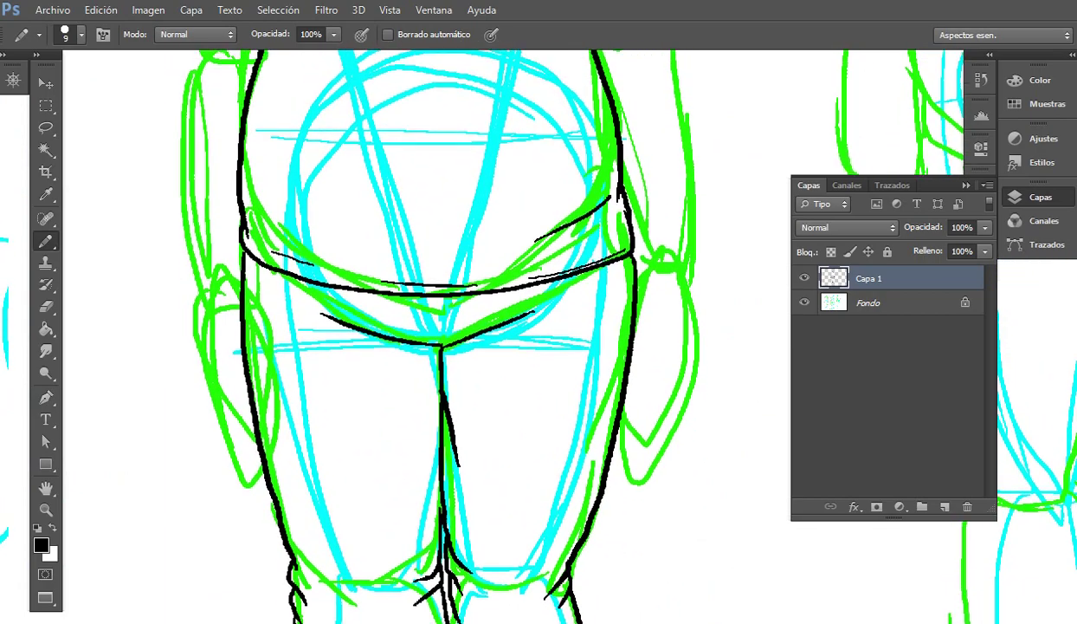
scroll(433, 338, "up", 4)
scroll(433, 338, "left", 2)
mouse_move(278, 212)
left_mouse_down()
mouse_move(266, 249)
mouse_move(300, 268)
mouse_move(266, 262)
mouse_move(302, 278)
left_mouse_up()
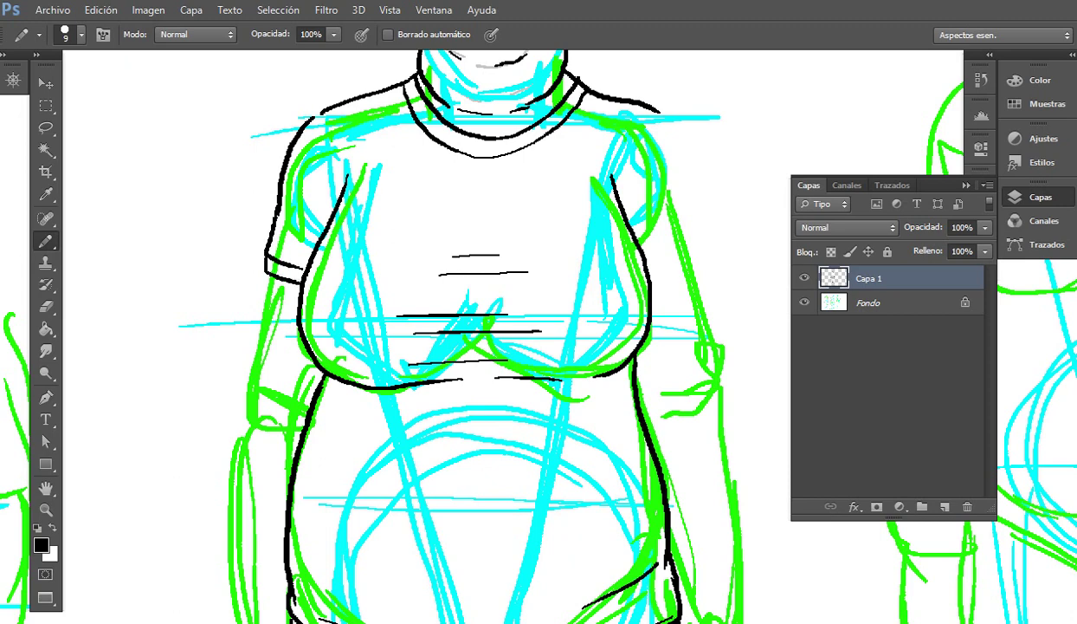
Step: Draw the T-shirt sleeve on the image's right side in black, with a double-lined cuff and the outer shoulder curve
left_click_drag(520, 303, 382, 293)
left_click_drag(503, 235, 563, 230)
left_click_drag(511, 100, 554, 227)
left_click_drag(160, 568, 150, 620)
key("ctrl+z")
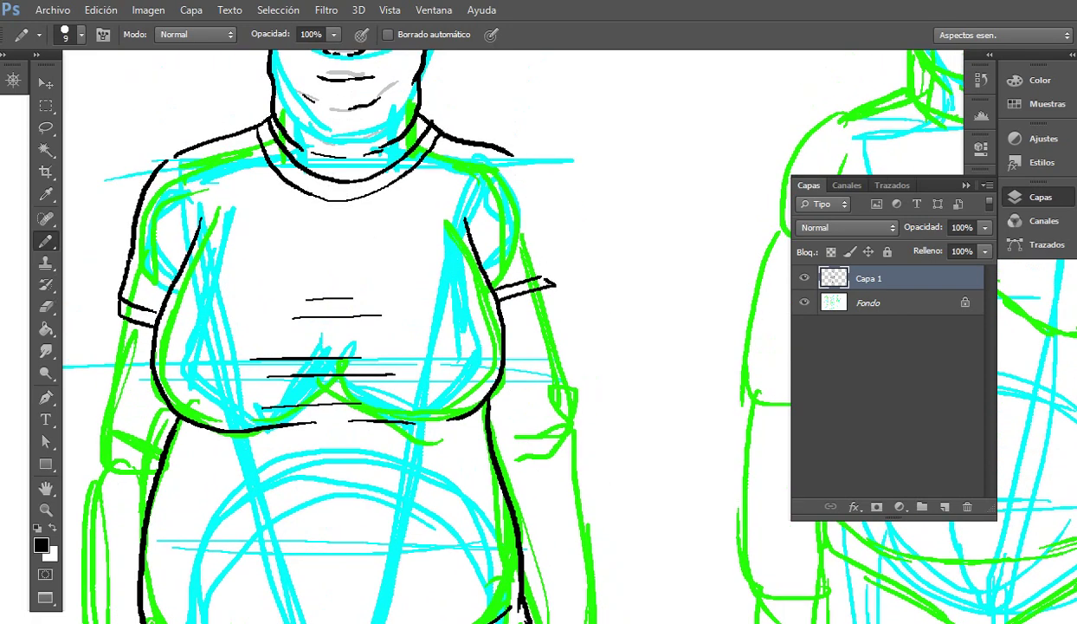
left_click_drag(498, 154, 546, 282)
Step: Draw the outlines of both arms in black from the T-shirt sleeves down to the wrists, with creases at the elbows
left_click_drag(152, 620, 181, 484)
left_click_drag(146, 175, 127, 305)
left_click_drag(347, 329, 190, 281)
left_click_drag(412, 103, 426, 227)
left_click_drag(426, 227, 668, 192)
mouse_move(218, 215)
left_mouse_down()
mouse_move(197, 282)
mouse_move(198, 414)
mouse_move(215, 474)
left_mouse_up()
left_click_drag(235, 230, 281, 234)
mouse_move(637, 217)
left_mouse_down()
mouse_move(378, 218)
mouse_move(371, 267)
mouse_move(408, 250)
left_mouse_up()
mouse_move(349, 229)
left_mouse_down()
mouse_move(371, 281)
mouse_move(365, 197)
left_mouse_up()
mouse_move(415, 145)
left_mouse_down()
mouse_move(435, 198)
mouse_move(419, 394)
mouse_move(440, 199)
mouse_move(404, 206)
left_mouse_up()
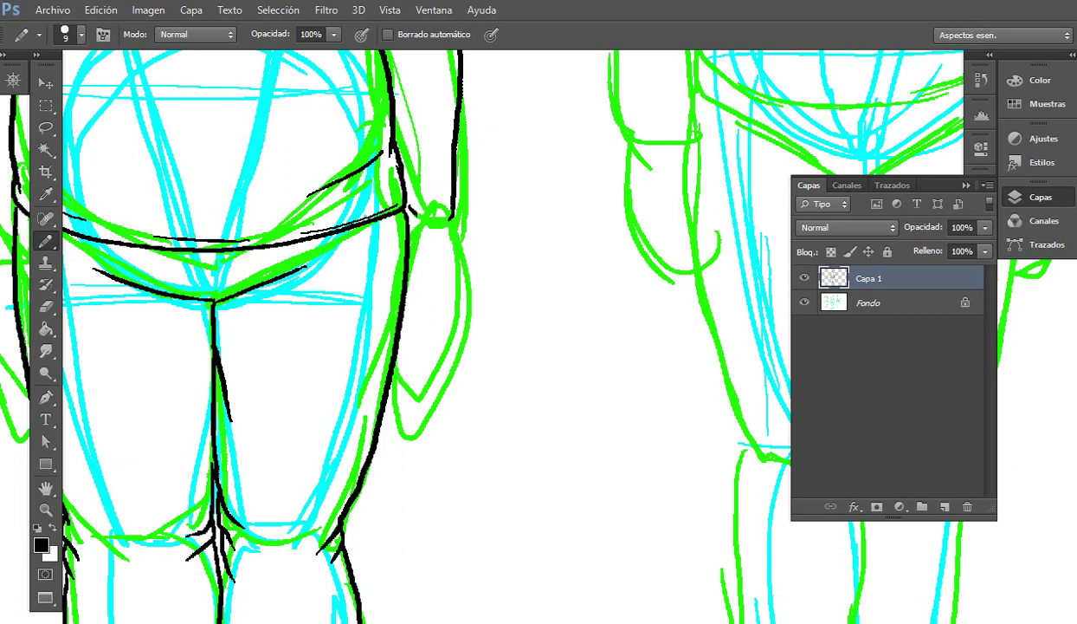
Step: Draw the half-closed hand on the image's right side in black, with its thumb and curled fingers beside the thigh
mouse_move(364, 346)
left_mouse_down()
mouse_move(539, 335)
mouse_move(531, 314)
left_mouse_up()
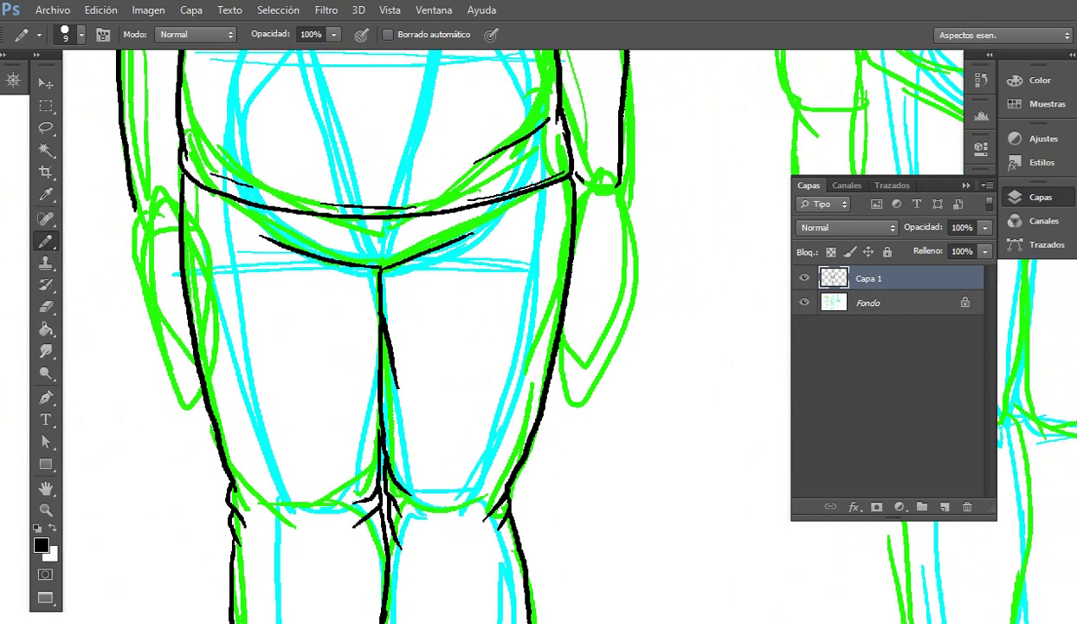
mouse_move(584, 186)
left_mouse_down()
mouse_move(578, 241)
mouse_move(604, 255)
mouse_move(555, 189)
left_mouse_up()
left_click_drag(569, 110, 583, 232)
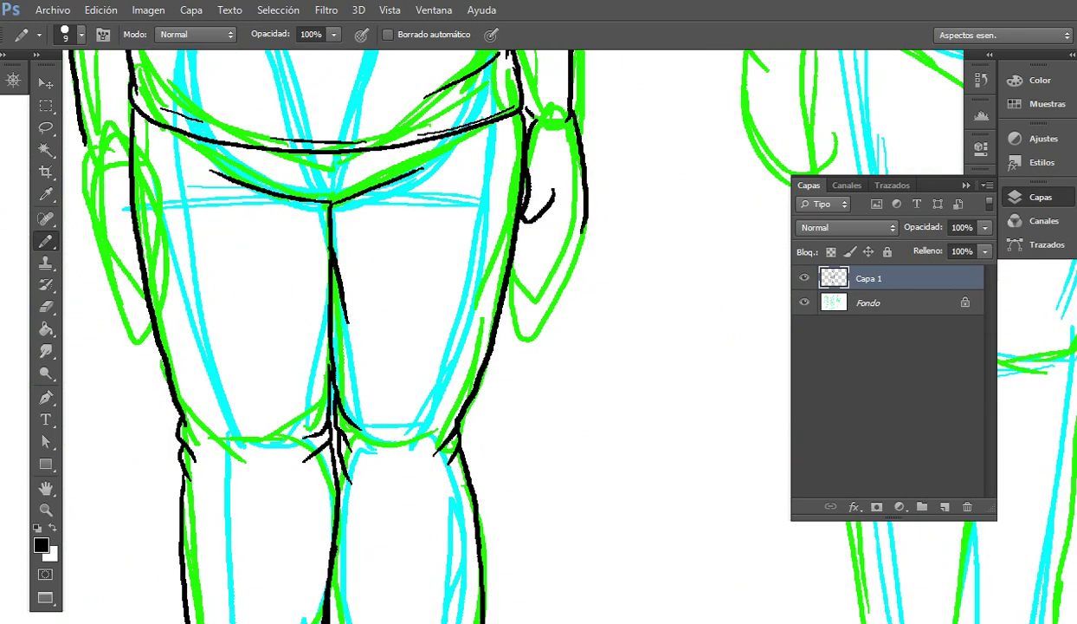
left_click_drag(485, 346, 492, 296)
mouse_move(551, 159)
left_mouse_down()
mouse_move(520, 234)
mouse_move(533, 240)
mouse_move(568, 202)
mouse_move(522, 215)
mouse_move(547, 201)
mouse_move(516, 195)
mouse_move(524, 156)
mouse_move(521, 170)
mouse_move(566, 169)
left_mouse_up()
scroll(329, 336, "down", 2)
key("ctrl+z")
mouse_move(594, 133)
left_mouse_down()
mouse_move(572, 165)
mouse_move(691, 291)
left_mouse_up()
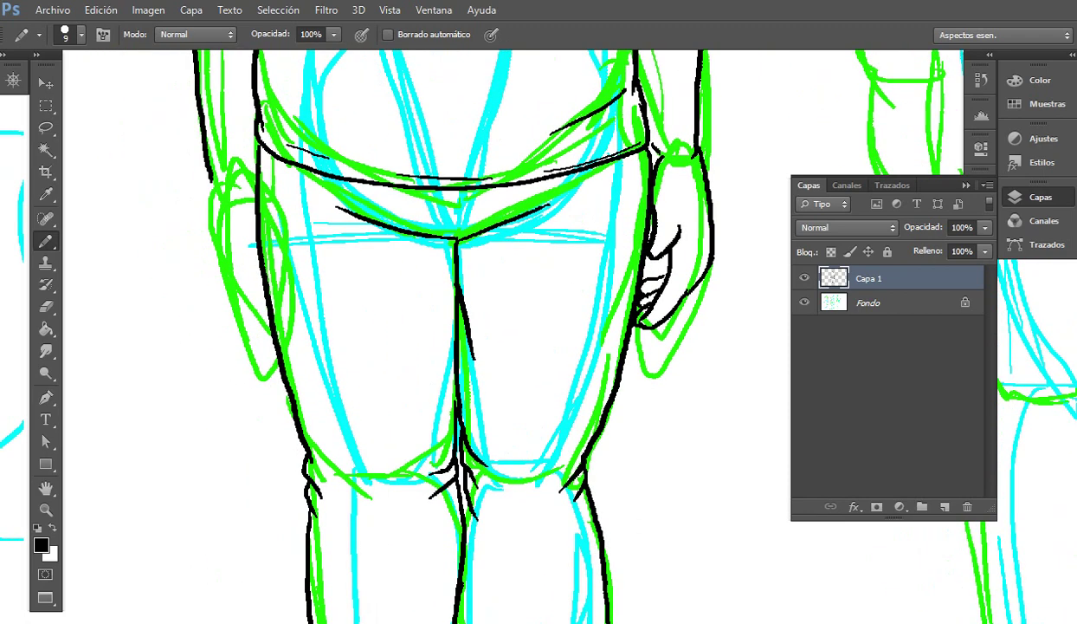
Step: Draw the hand on the image's left side in black, with its thumb and curled fingers beside the thigh
mouse_move(209, 174)
left_mouse_down()
mouse_move(194, 230)
mouse_move(230, 287)
mouse_move(245, 266)
mouse_move(246, 208)
left_mouse_up()
left_click_drag(457, 346, 439, 325)
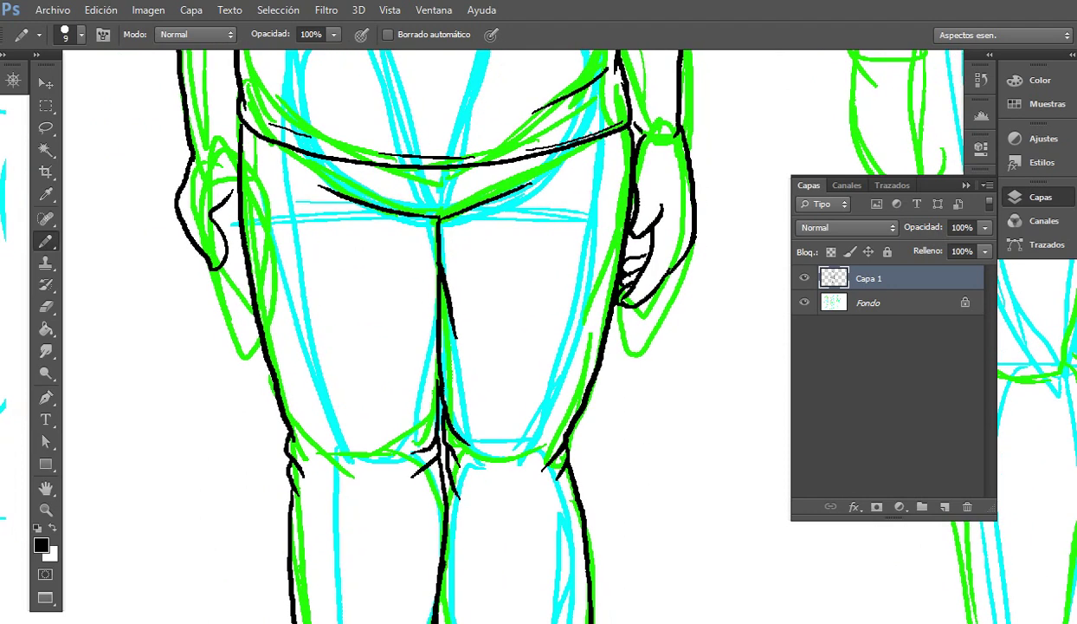
mouse_move(184, 234)
left_mouse_down()
mouse_move(207, 294)
mouse_move(239, 315)
mouse_move(217, 258)
left_mouse_up()
left_click_drag(244, 315, 234, 246)
left_click_drag(433, 278, 436, 344)
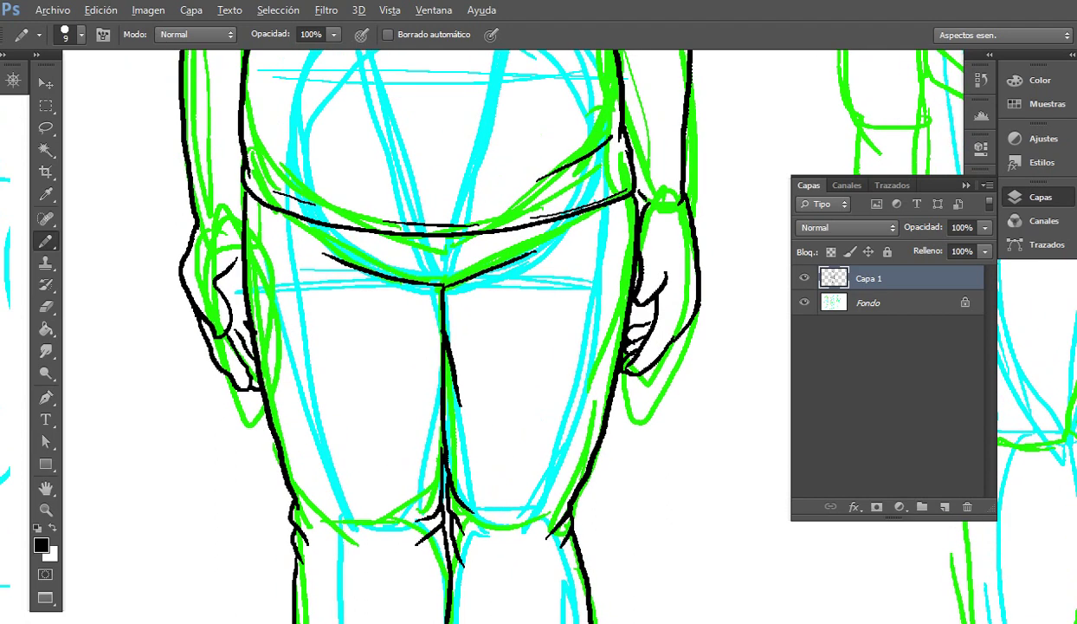
Step: Narrow the middle figure's neck by redrawing both side lines further inward in black and erasing the old outer lines
scroll(433, 343, "down", 2)
scroll(364, 446, "down", 4)
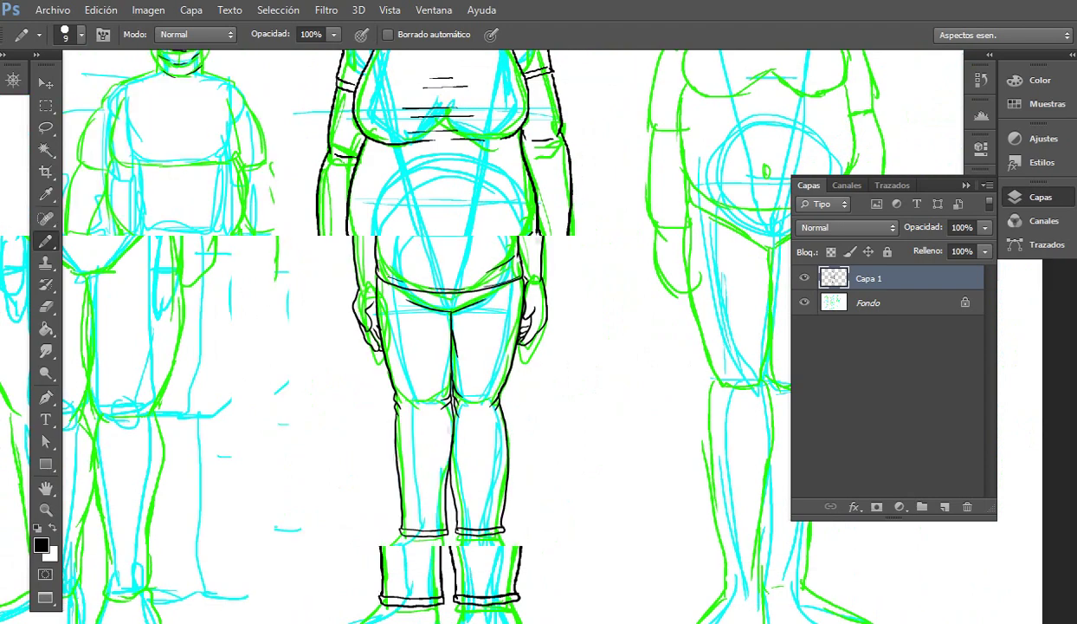
left_click_drag(407, 260, 419, 320)
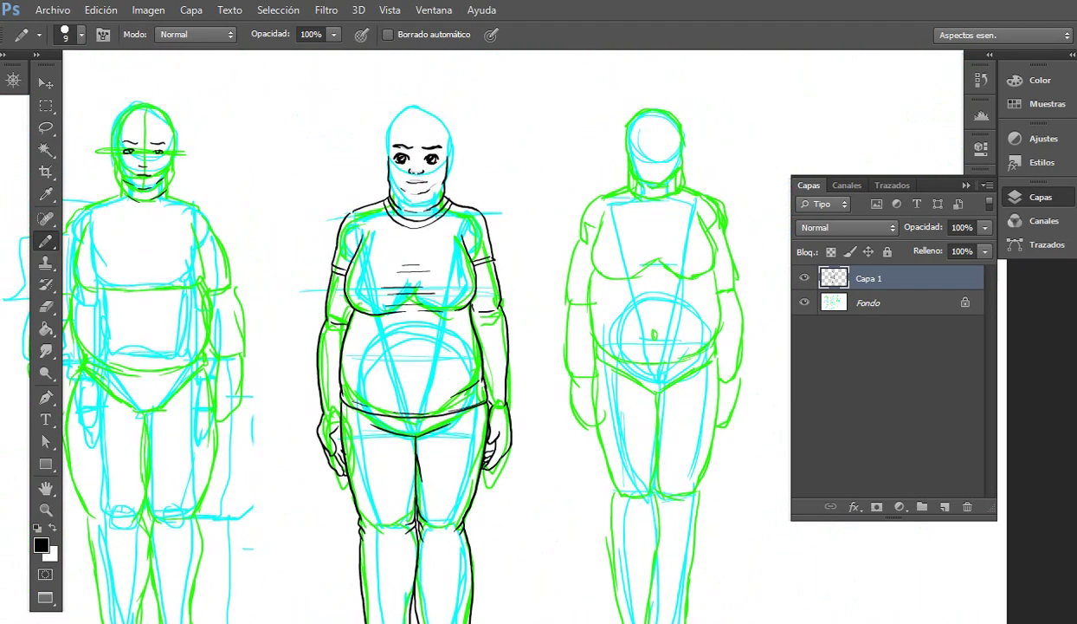
left_click_drag(351, 99, 469, 187)
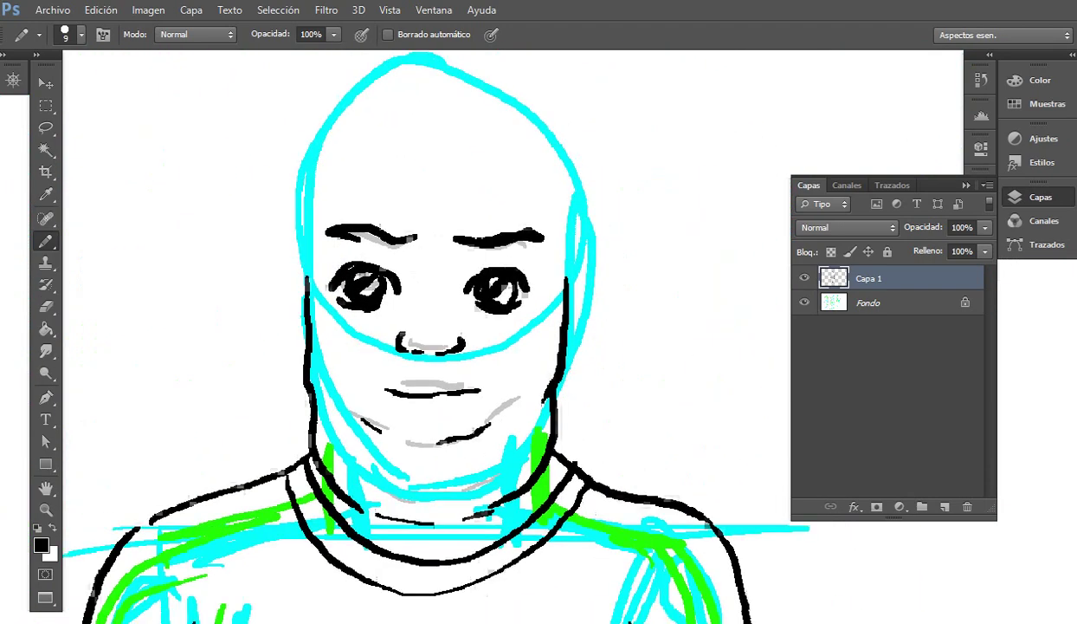
left_click_drag(284, 313, 290, 366)
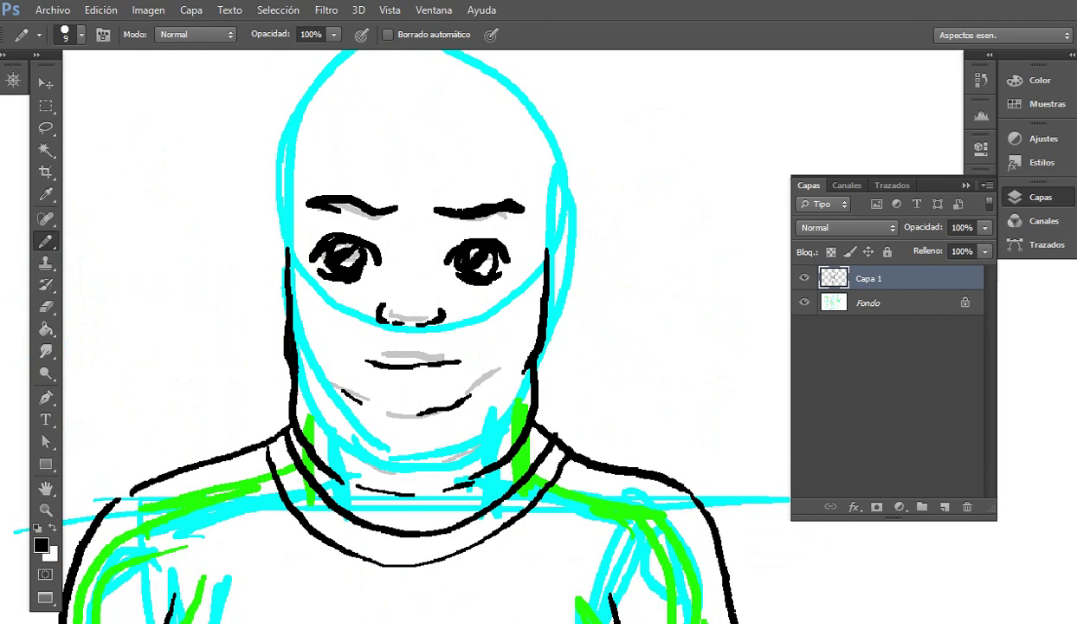
left_click_drag(416, 363, 390, 329)
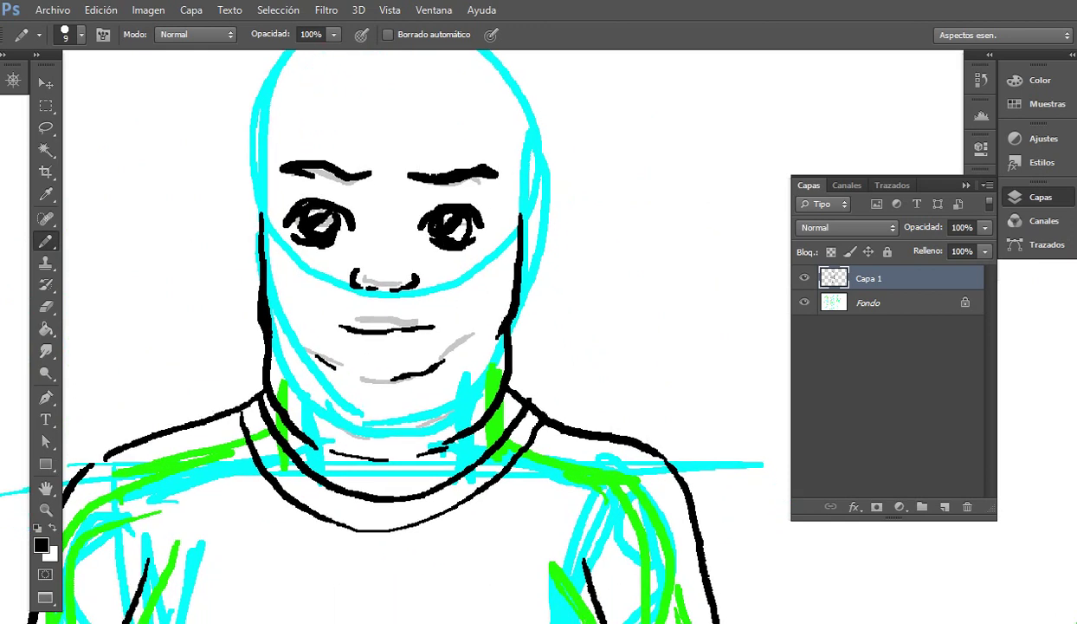
mouse_move(262, 297)
left_mouse_down()
mouse_move(276, 377)
mouse_move(267, 382)
left_mouse_up()
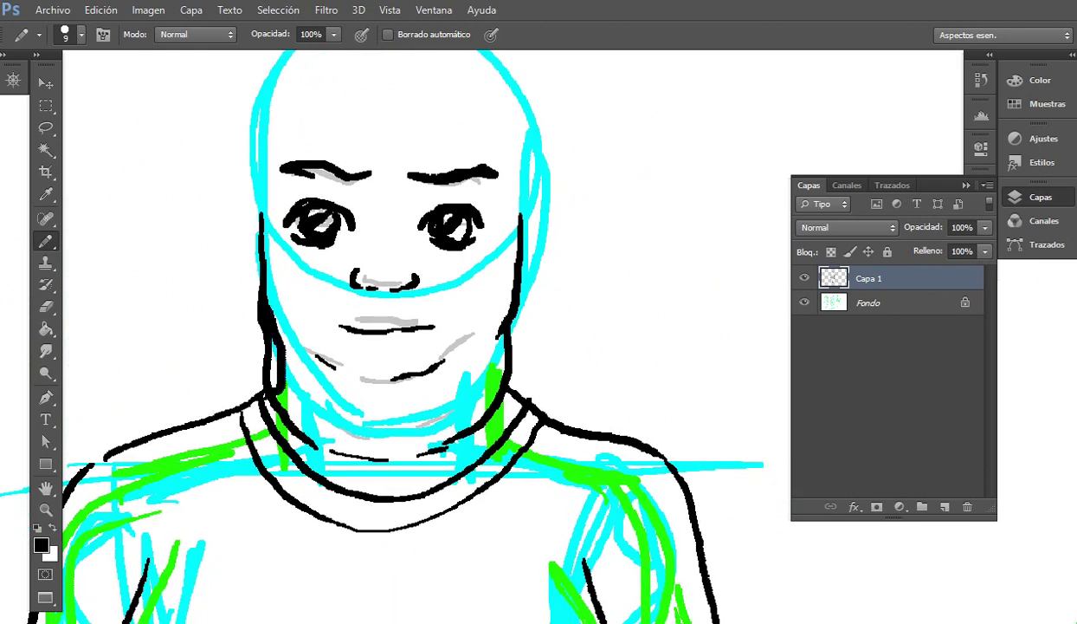
left_click_drag(416, 364, 357, 316)
left_click_drag(441, 260, 439, 332)
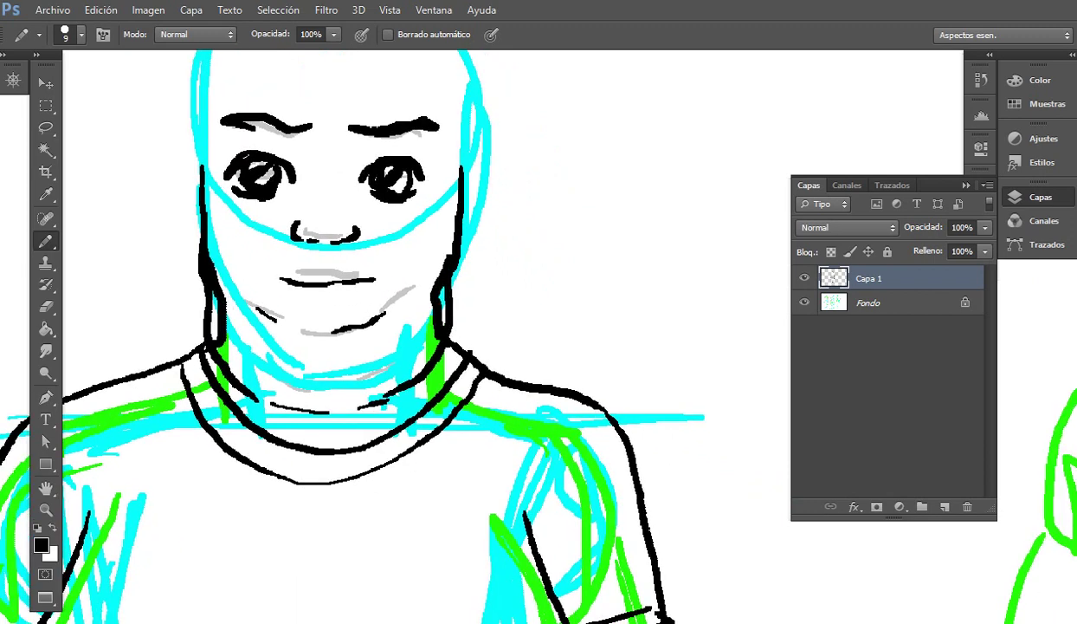
key("e")
mouse_move(438, 283)
left_mouse_down()
mouse_move(443, 221)
mouse_move(437, 322)
left_mouse_up()
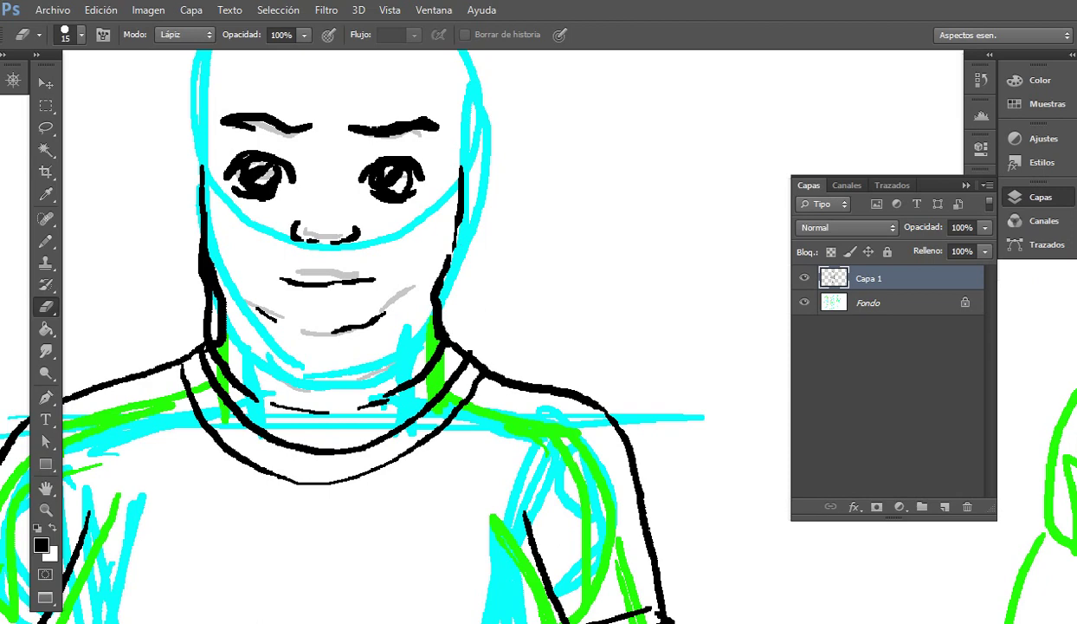
mouse_move(195, 245)
left_mouse_down()
mouse_move(200, 332)
mouse_move(164, 425)
mouse_move(239, 471)
left_mouse_up()
Step: Draw the middle figure's fringe in black as pointed strands falling across the forehead and over the eyebrows
key("b")
mouse_move(243, 164)
left_mouse_down()
mouse_move(264, 224)
mouse_move(320, 204)
mouse_move(398, 204)
mouse_move(381, 286)
left_mouse_up()
mouse_move(448, 232)
left_mouse_down()
mouse_move(394, 279)
mouse_move(420, 287)
left_mouse_up()
left_click_drag(488, 233, 428, 284)
left_click_drag(489, 251, 443, 303)
left_click_drag(509, 301, 450, 322)
Step: Draw both ears in black and add hair strands beside the face on the image's left side
mouse_move(223, 294)
left_mouse_down()
mouse_move(207, 356)
mouse_move(228, 374)
left_mouse_up()
mouse_move(492, 302)
left_mouse_down()
mouse_move(500, 303)
mouse_move(490, 388)
mouse_move(470, 389)
left_mouse_up()
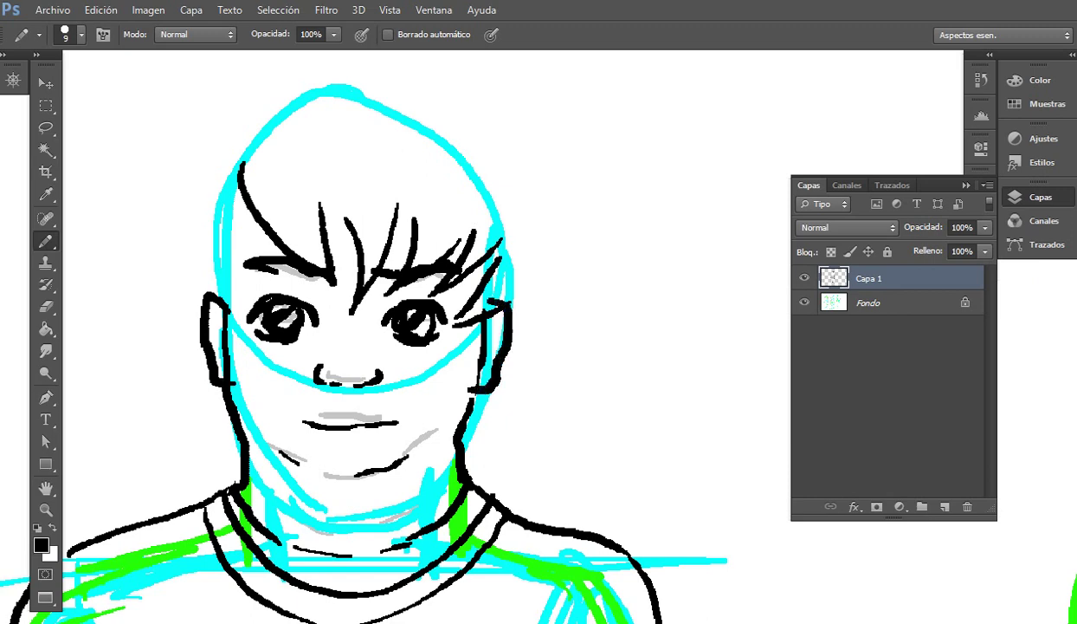
left_click_drag(424, 347, 475, 329)
left_click_drag(283, 153, 301, 292)
left_click_drag(244, 257, 283, 300)
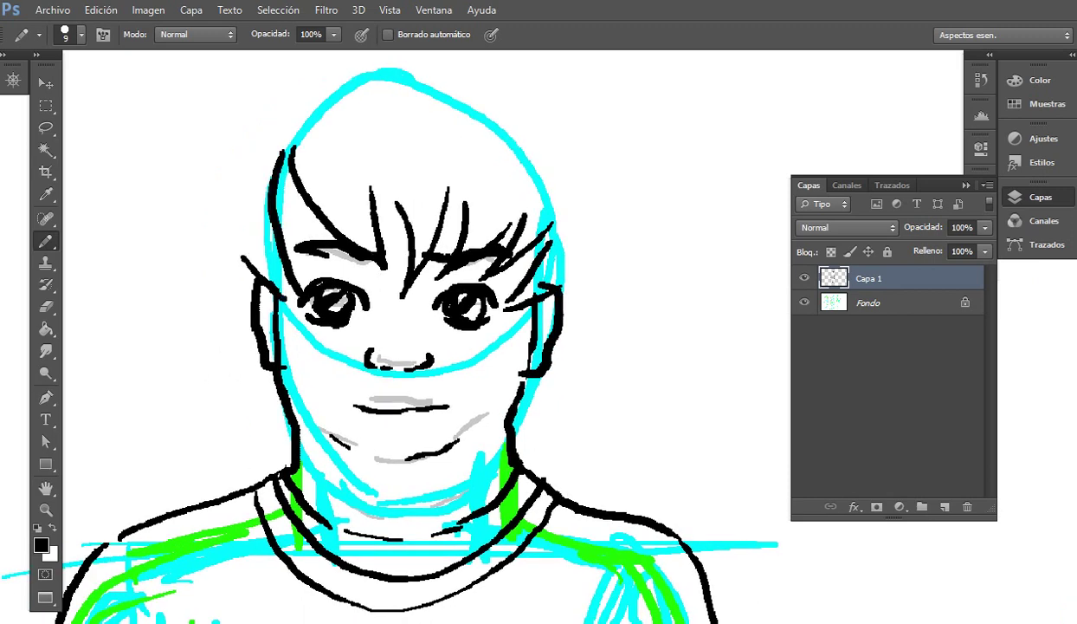
Step: Draw the outer hair contour on the image's left side in black, ending in a flared tip at the shoulder
left_click_drag(338, 234, 327, 343)
mouse_move(381, 153)
left_mouse_down()
mouse_move(296, 164)
mouse_move(189, 432)
mouse_move(305, 275)
mouse_move(313, 255)
mouse_move(201, 402)
left_mouse_up()
key("ctrl+z")
mouse_move(351, 137)
left_mouse_down()
mouse_move(301, 138)
mouse_move(182, 267)
mouse_move(173, 450)
left_mouse_up()
scroll(433, 346, "down", 3)
scroll(433, 346, "left", 2)
mouse_move(282, 344)
left_mouse_down()
mouse_move(308, 312)
mouse_move(300, 416)
mouse_move(318, 410)
mouse_move(321, 428)
mouse_move(347, 419)
mouse_move(166, 500)
left_mouse_up()
Step: Continue the black hair contour over the crown and down the image's right side to a flared tip at the shoulder
mouse_move(276, 88)
left_mouse_down()
mouse_move(392, 122)
mouse_move(451, 204)
left_mouse_up()
scroll(433, 346, "right", 3)
scroll(433, 347, "down", 1)
mouse_move(349, 163)
left_mouse_down()
mouse_move(394, 256)
mouse_move(363, 449)
left_mouse_up()
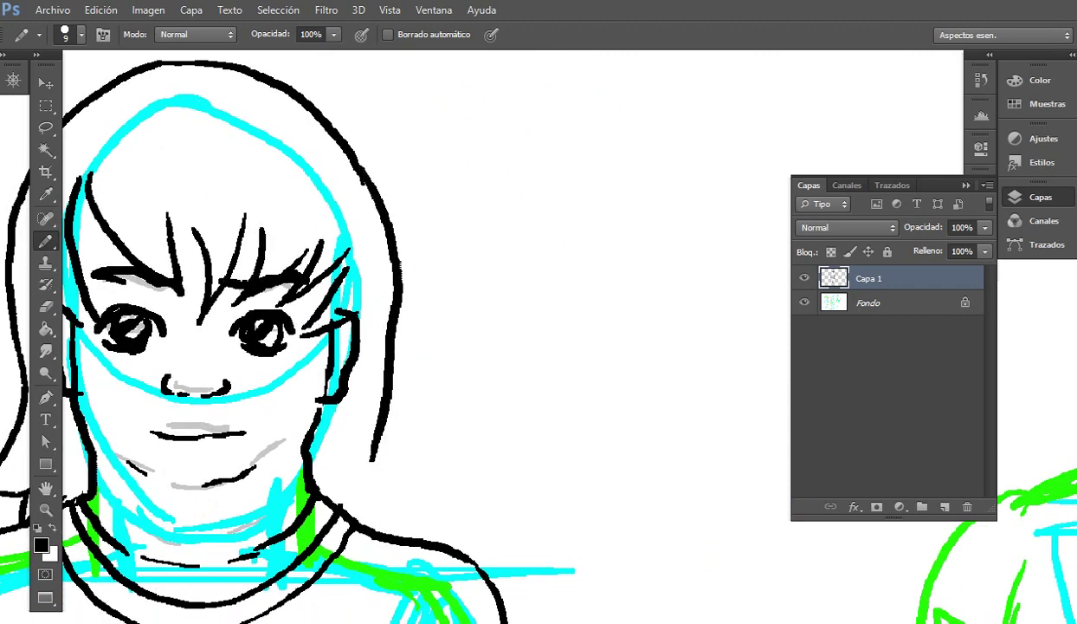
scroll(433, 346, "down", 4)
scroll(433, 346, "left", 2)
mouse_move(437, 275)
left_mouse_down()
mouse_move(475, 355)
mouse_move(390, 334)
mouse_move(410, 357)
left_mouse_up()
scroll(433, 346, "left", 3)
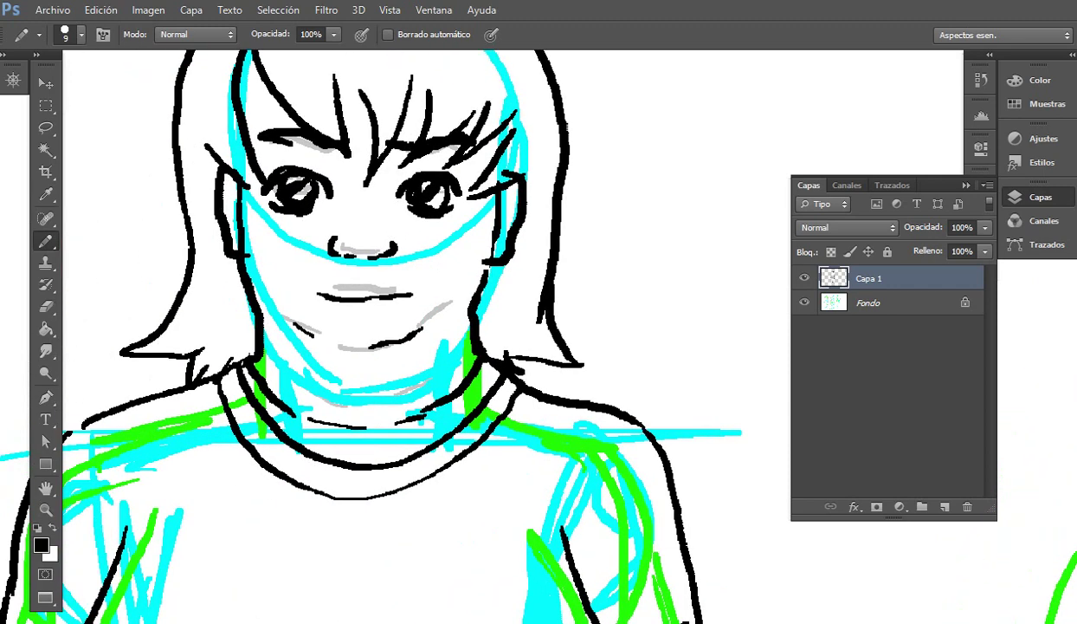
Step: Erase the short black chin marks and draw a continuous curved jawline in black across the neck
key("e")
mouse_move(290, 319)
left_mouse_down()
mouse_move(400, 331)
mouse_move(368, 320)
left_mouse_up()
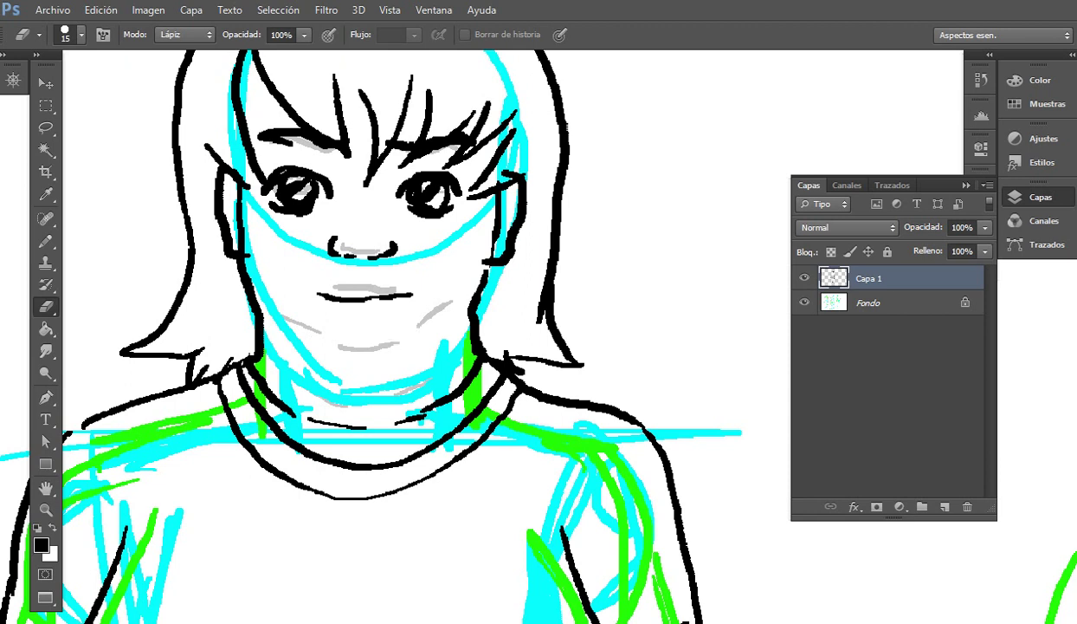
key("b")
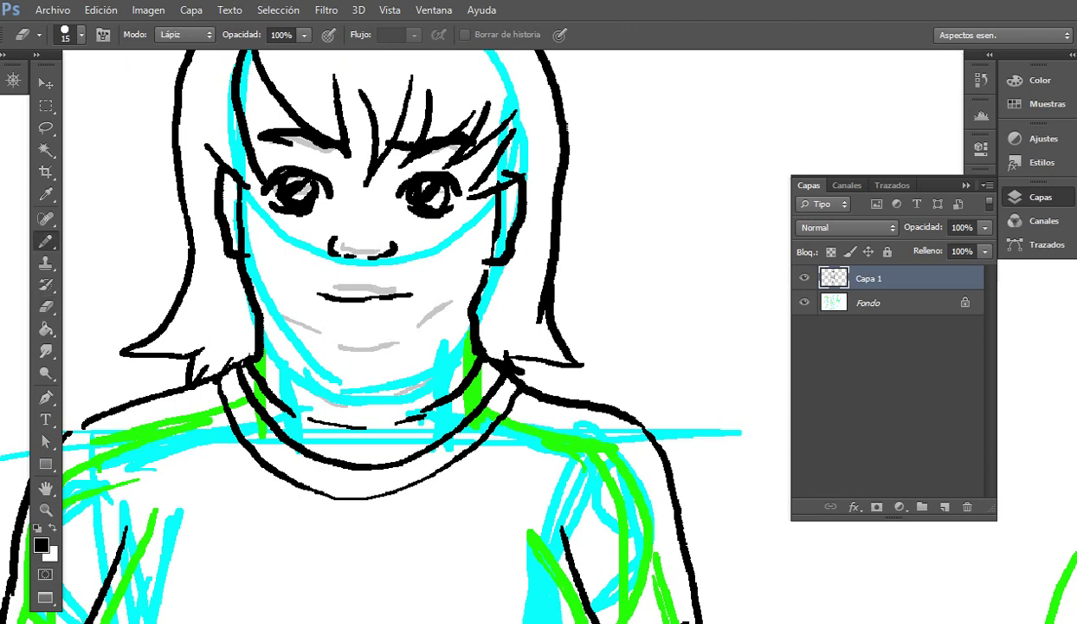
mouse_move(284, 324)
left_mouse_down()
mouse_move(360, 354)
mouse_move(417, 325)
mouse_move(407, 329)
mouse_move(465, 278)
mouse_move(409, 335)
left_mouse_up()
left_click_drag(253, 295, 322, 350)
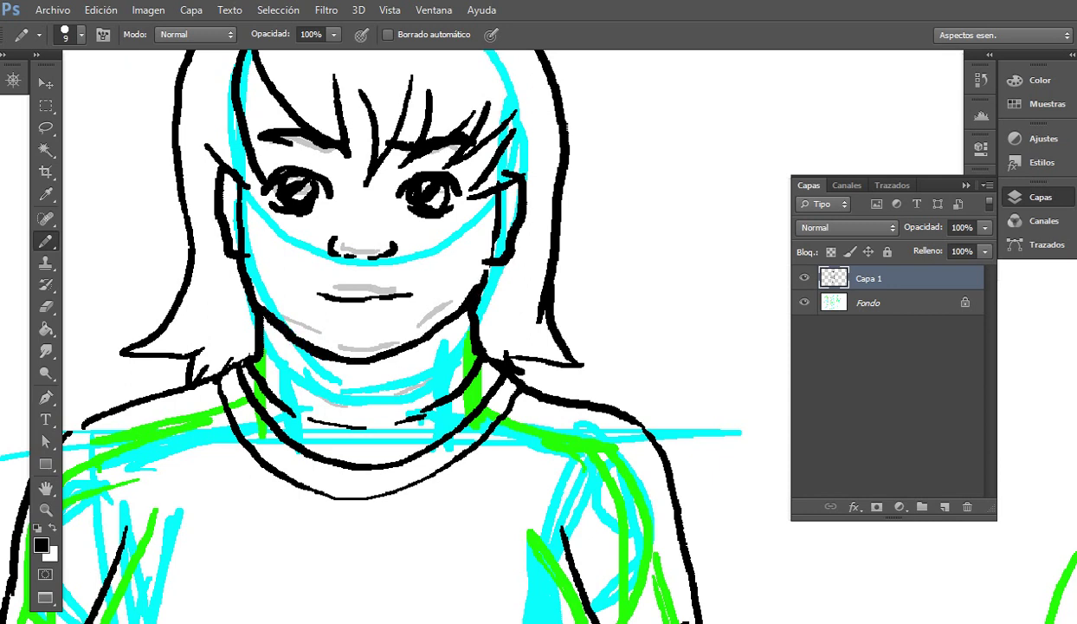
Step: Inspect the middle figure's black line art with the Fondo layer hidden, and restore that layer's visibility
scroll(407, 374, "down", 5)
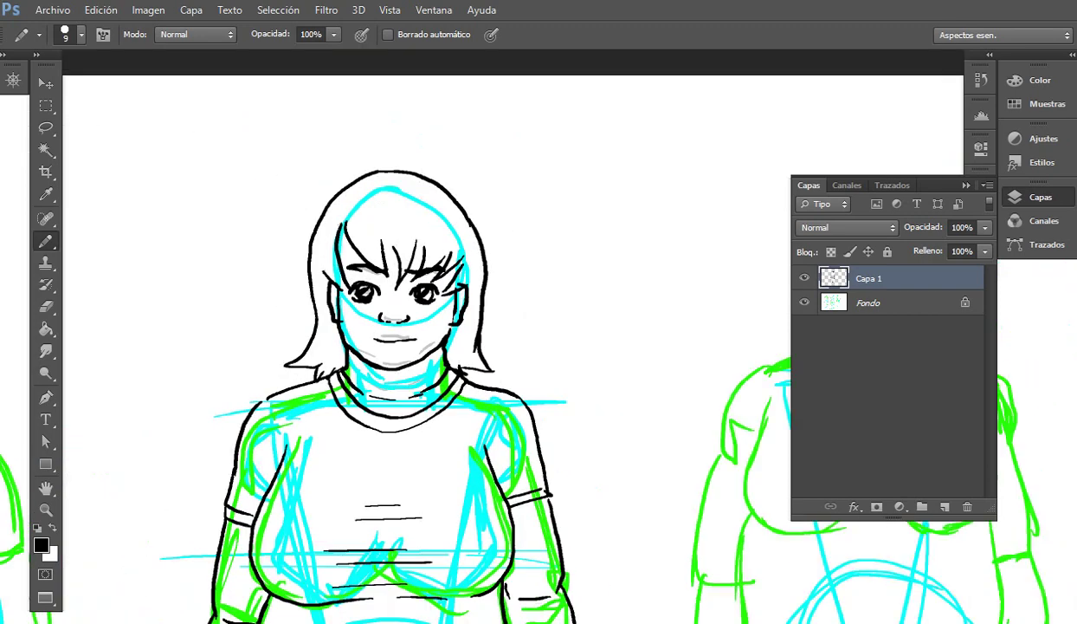
key("ctrl+minus")
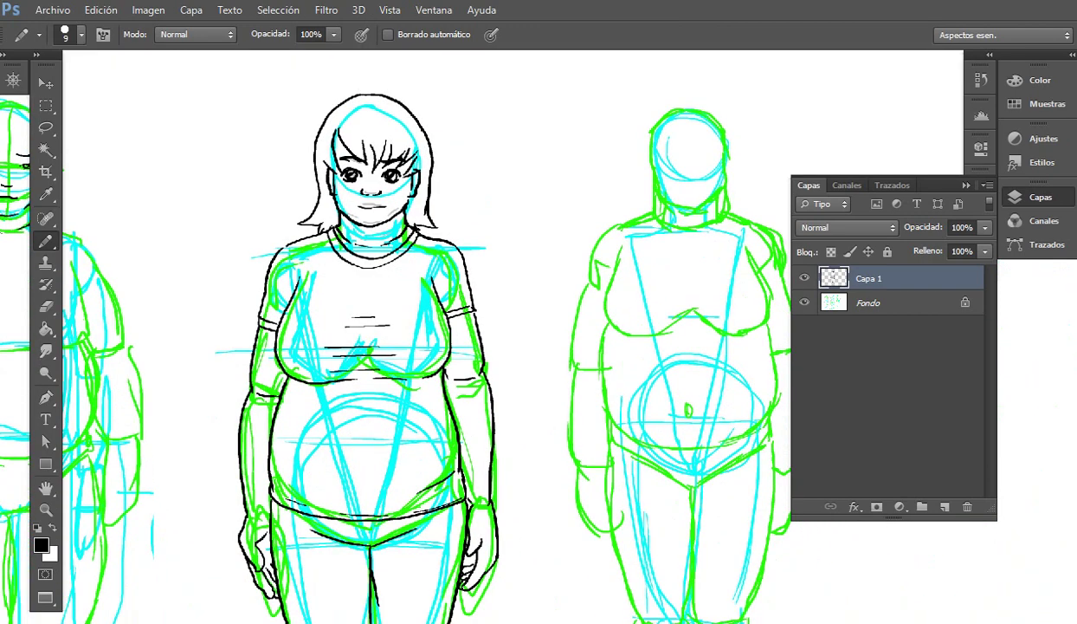
scroll(407, 374, "down", 1)
left_click_drag(407, 374, 452, 273)
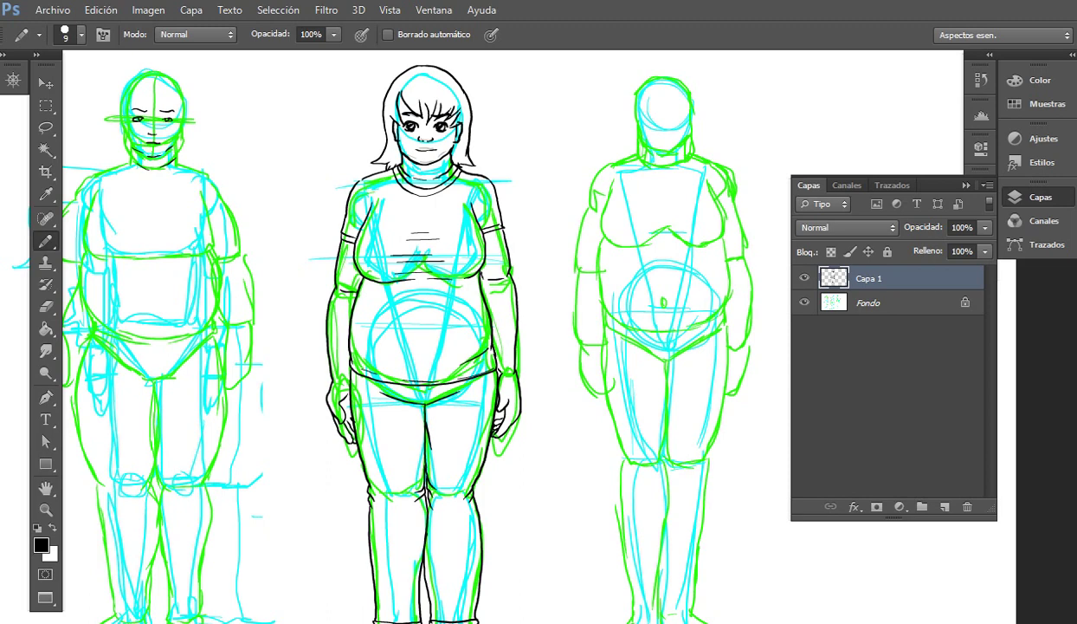
left_click(804, 301)
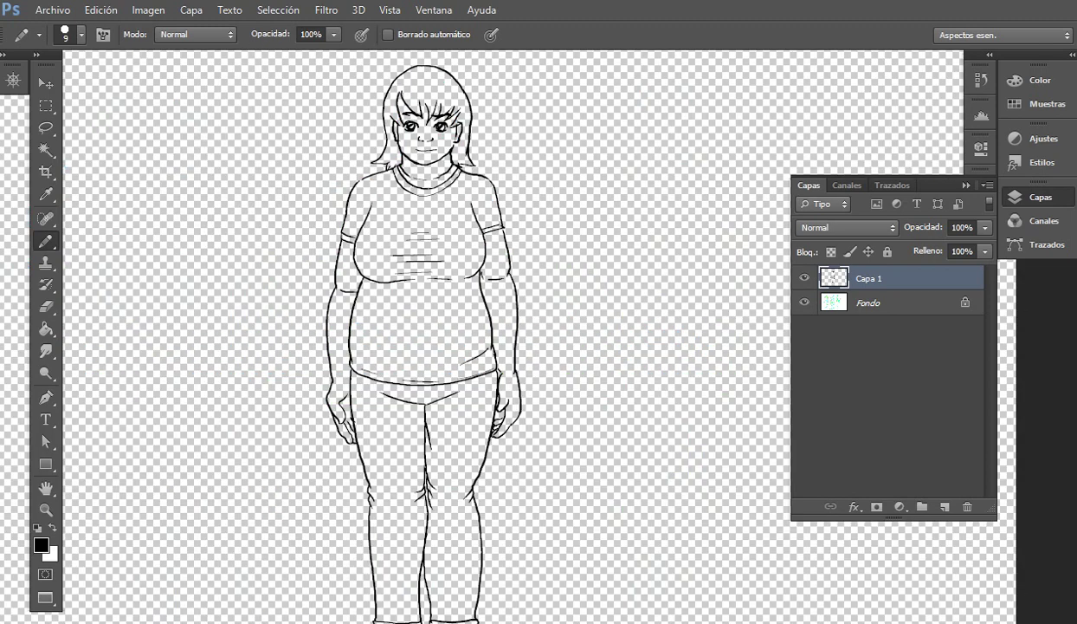
left_click(805, 301)
left_click(805, 301)
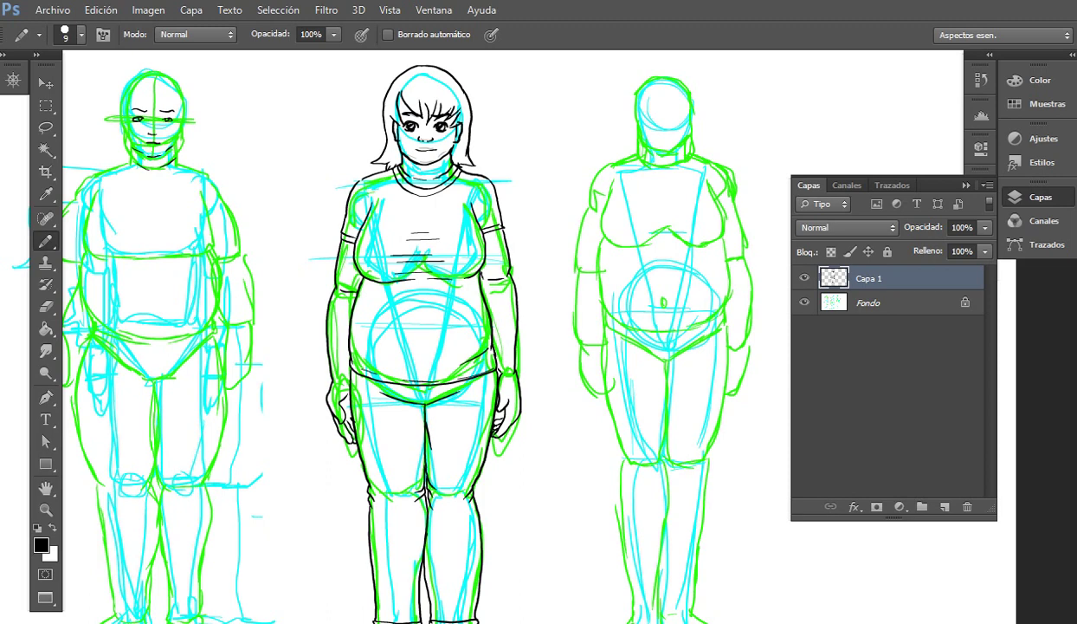
Step: Draw the eyebrows and eyes with dark irises in black on the face of the figure on the image's left
left_click_drag(425, 346, 526, 354)
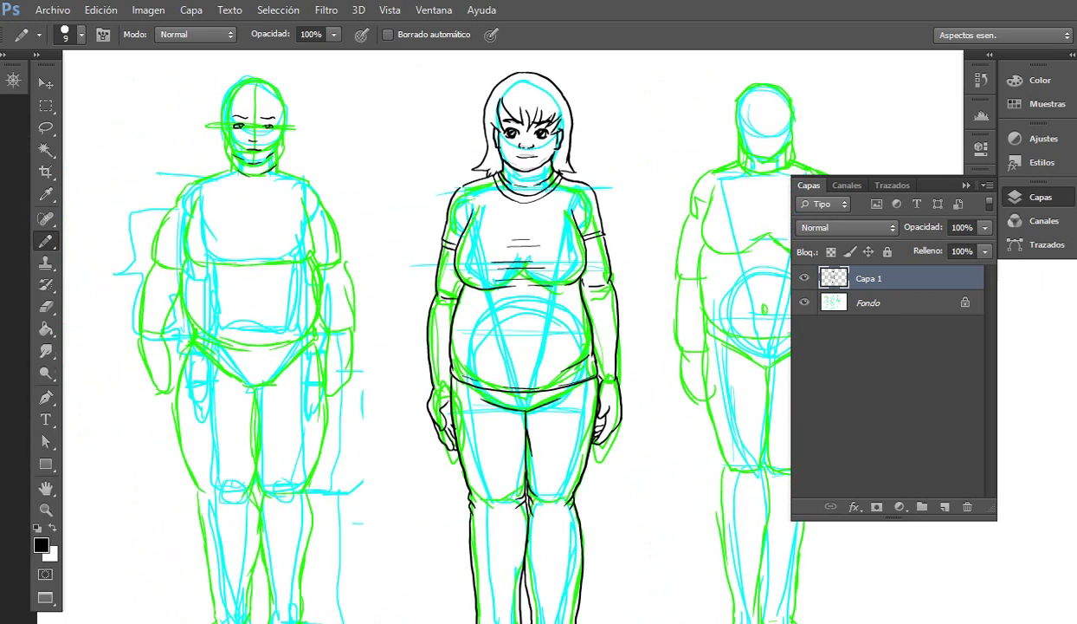
left_click_drag(185, 71, 374, 218)
left_click_drag(424, 286, 379, 311)
mouse_move(352, 246)
left_mouse_down()
mouse_move(285, 246)
mouse_move(300, 249)
left_mouse_up()
mouse_move(405, 248)
left_mouse_down()
mouse_move(452, 244)
mouse_move(465, 254)
left_mouse_up()
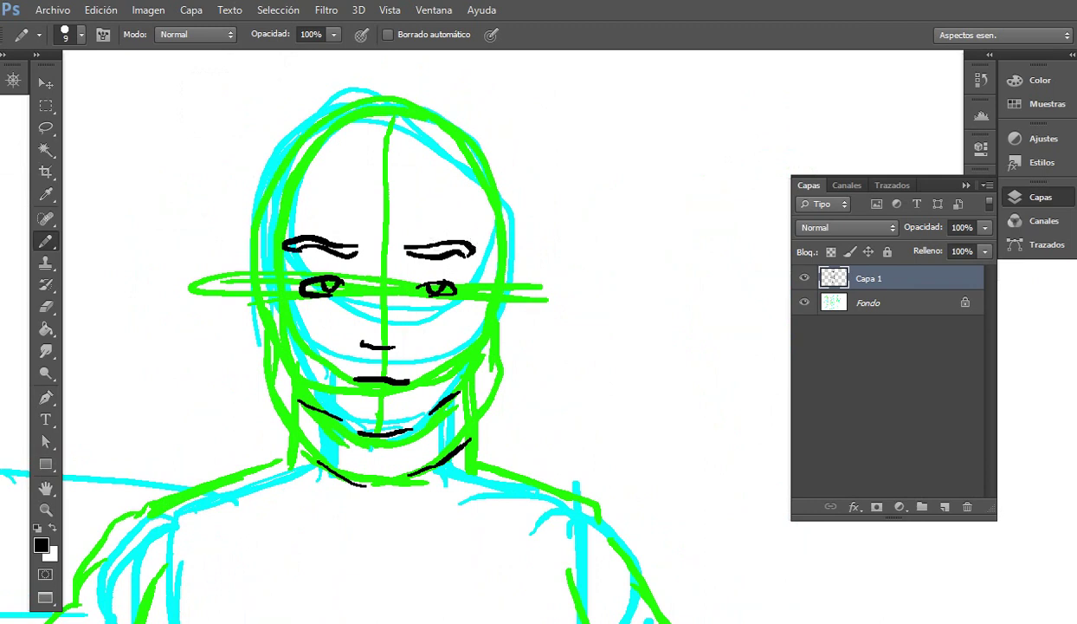
mouse_move(333, 294)
left_mouse_down()
mouse_move(418, 269)
mouse_move(448, 275)
mouse_move(426, 287)
mouse_move(404, 281)
mouse_move(422, 278)
left_mouse_up()
left_click_drag(334, 286, 318, 275)
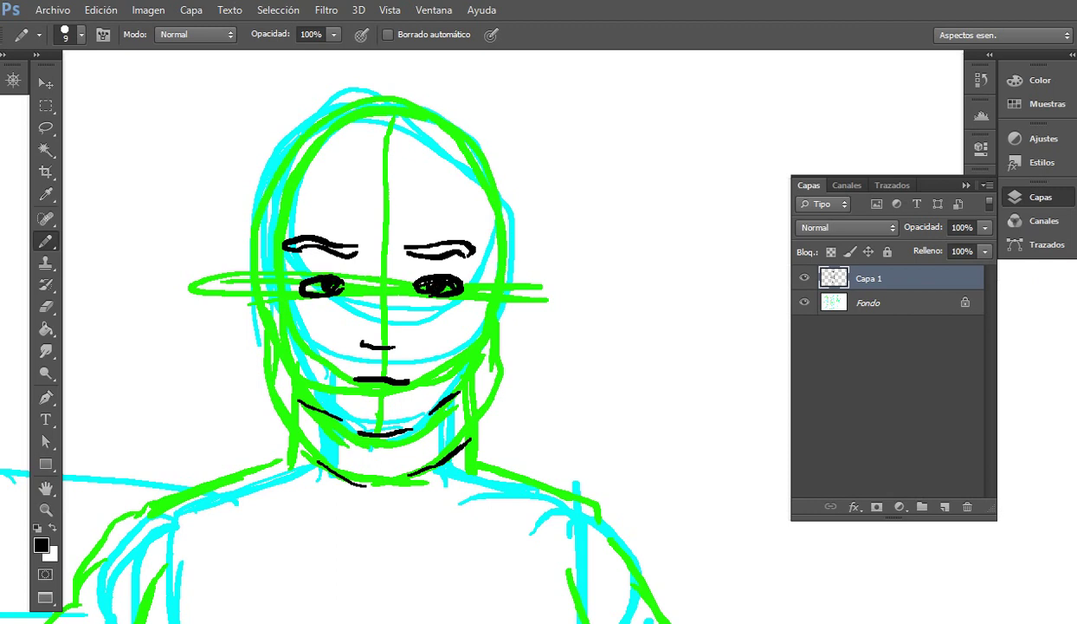
Step: Complete the nose of the left figure and draw its cheek contours and jawline in black
left_click_drag(395, 347, 354, 318)
left_click_drag(342, 248, 354, 250)
left_click_drag(250, 259, 240, 273)
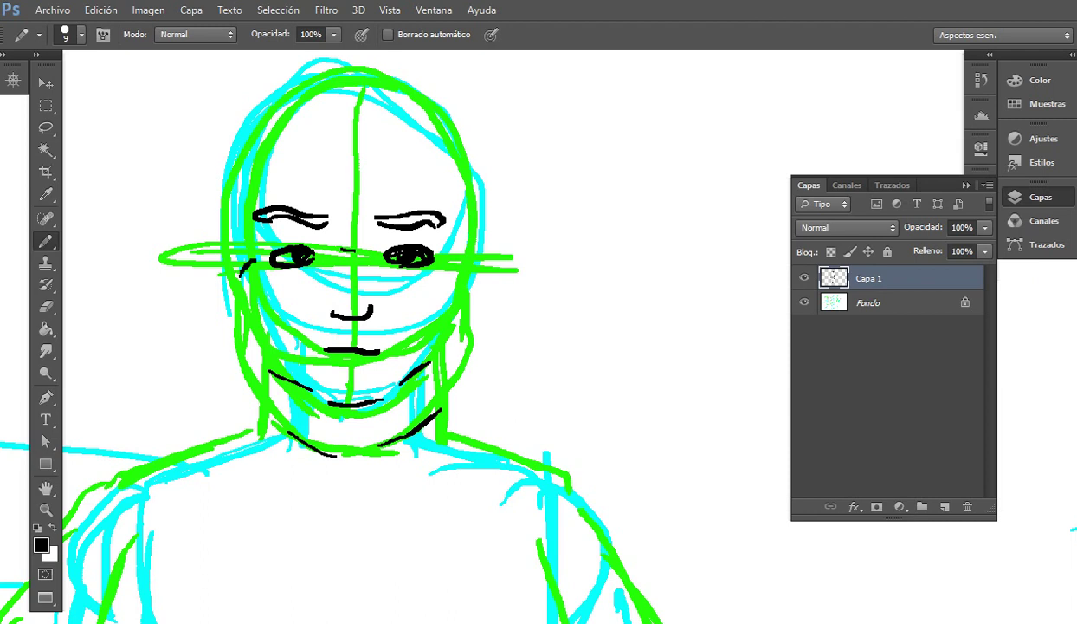
left_click_drag(446, 253, 458, 277)
left_click_drag(231, 276, 249, 368)
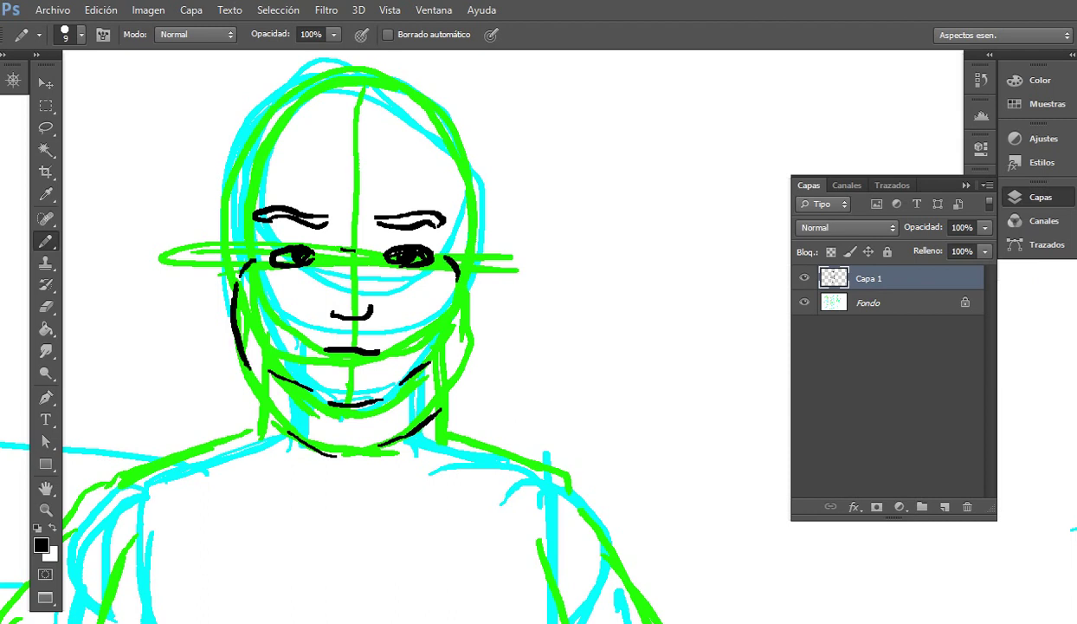
left_click_drag(390, 363, 357, 305)
mouse_move(208, 291)
left_mouse_down()
mouse_move(298, 333)
mouse_move(394, 303)
mouse_move(430, 276)
mouse_move(423, 208)
mouse_move(500, 239)
left_mouse_up()
Step: Draw both ears of the left figure in black, with sideburns in front of them
mouse_move(270, 171)
left_mouse_down()
mouse_move(256, 253)
mouse_move(266, 260)
left_mouse_up()
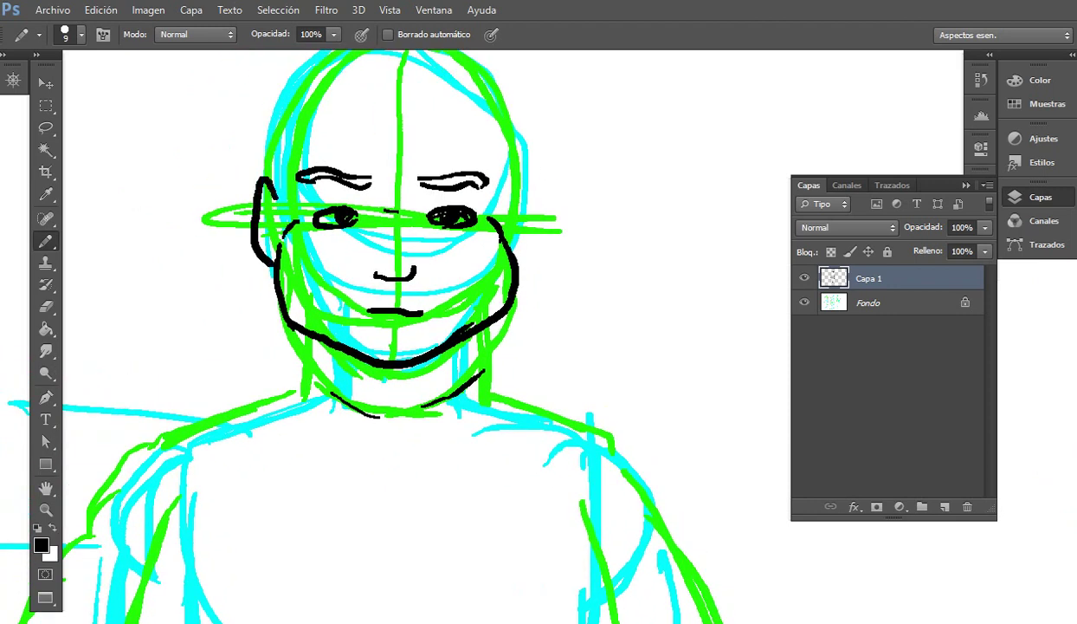
left_click_drag(389, 260, 387, 354)
left_click_drag(267, 265, 282, 293)
left_click_drag(294, 228, 287, 272)
Step: Draw the left figure's forehead hairline and the jagged outer contour of its short hair in black
mouse_move(291, 226)
left_mouse_down()
mouse_move(346, 185)
mouse_move(459, 193)
mouse_move(487, 247)
mouse_move(489, 307)
mouse_move(505, 302)
mouse_move(489, 249)
mouse_move(523, 333)
mouse_move(508, 356)
mouse_move(536, 439)
left_mouse_up()
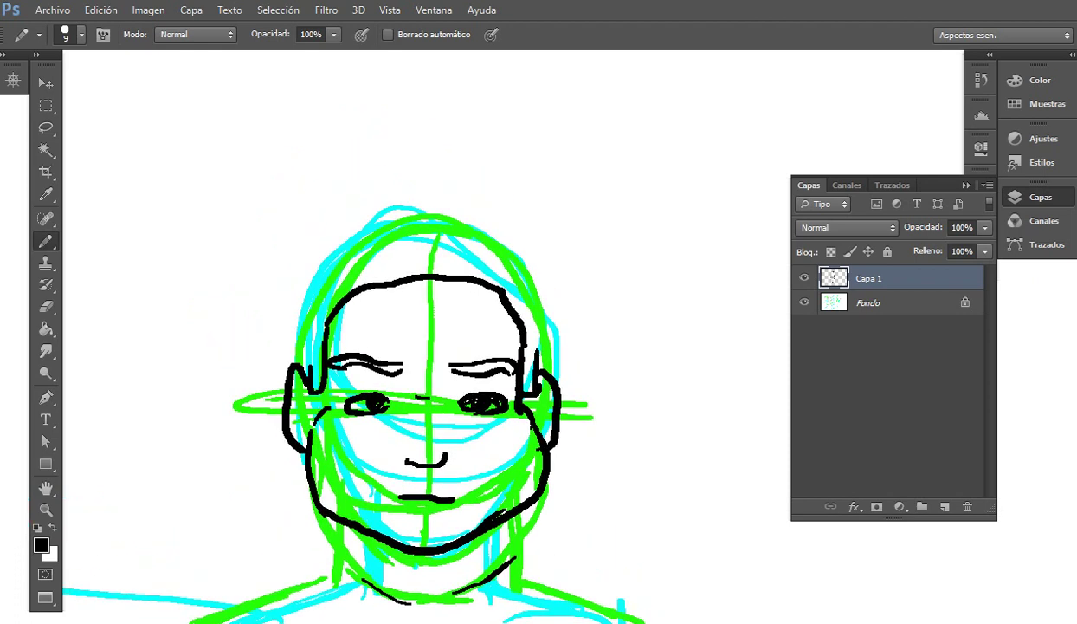
mouse_move(328, 198)
left_mouse_down()
mouse_move(287, 257)
mouse_move(277, 368)
left_mouse_up()
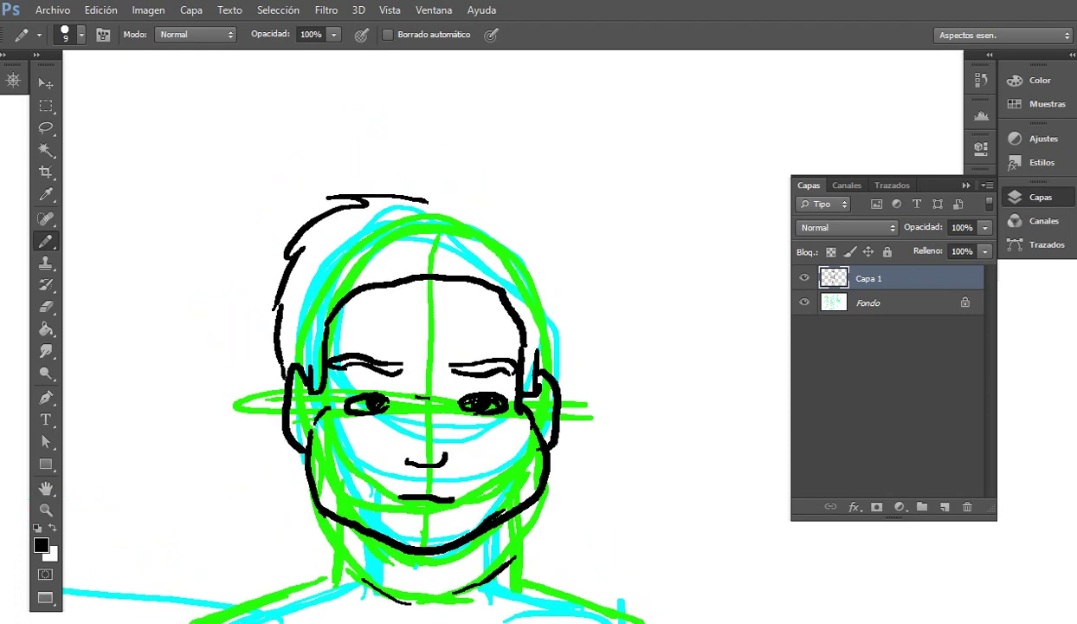
mouse_move(418, 189)
left_mouse_down()
mouse_move(507, 210)
mouse_move(530, 260)
mouse_move(439, 156)
mouse_move(463, 267)
mouse_move(553, 141)
left_mouse_up()
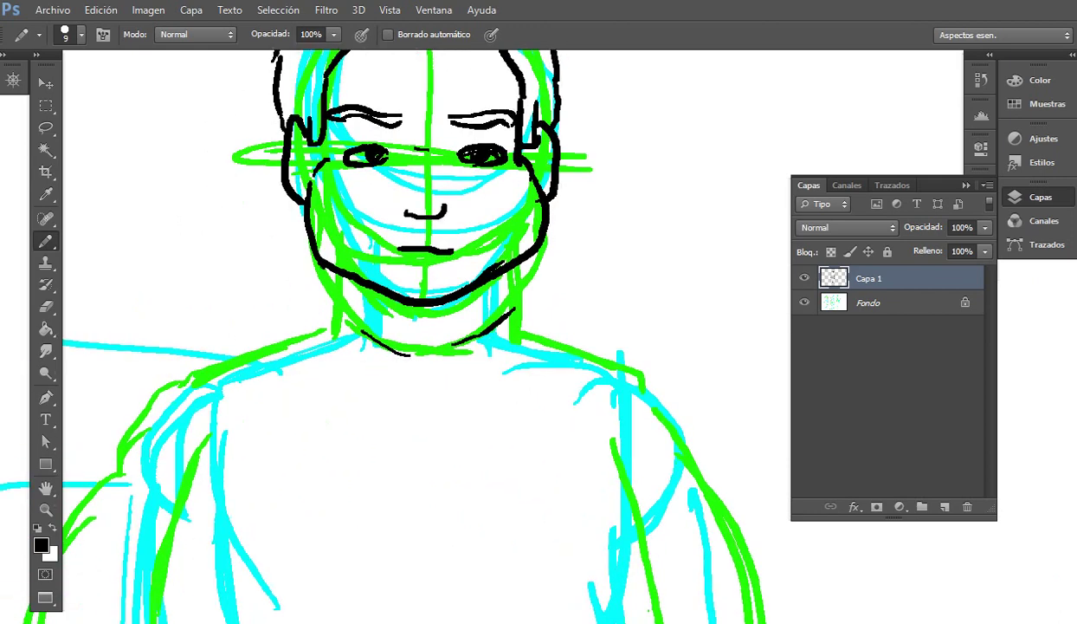
Step: Thin the left figure's black jawline by erasing along its edge from cheek to cheek
left_click_drag(319, 266, 326, 322)
key("ctrl+z")
key("e")
mouse_move(316, 251)
left_mouse_down()
mouse_move(388, 289)
mouse_move(442, 293)
mouse_move(517, 260)
mouse_move(527, 232)
left_mouse_up()
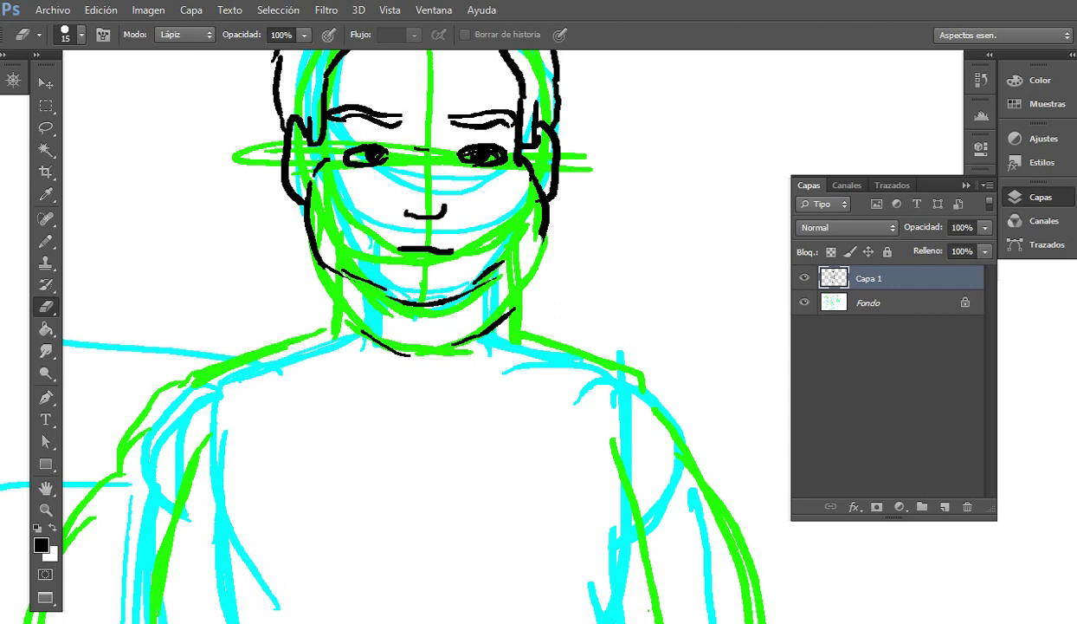
Step: Draw the sides of the left figure's neck and the curved neckline at its base in black
key("b")
mouse_move(316, 255)
left_mouse_down()
mouse_move(373, 295)
mouse_move(420, 303)
mouse_move(546, 251)
mouse_move(518, 241)
mouse_move(460, 287)
mouse_move(394, 300)
mouse_move(317, 257)
left_mouse_up()
key("ctrl+z")
left_click_drag(407, 407, 428, 355)
left_click_drag(338, 217, 348, 265)
left_click_drag(544, 210, 542, 276)
left_click_drag(520, 363, 546, 311)
mouse_move(373, 206)
left_mouse_down()
mouse_move(455, 249)
mouse_move(554, 223)
mouse_move(578, 205)
left_mouse_up()
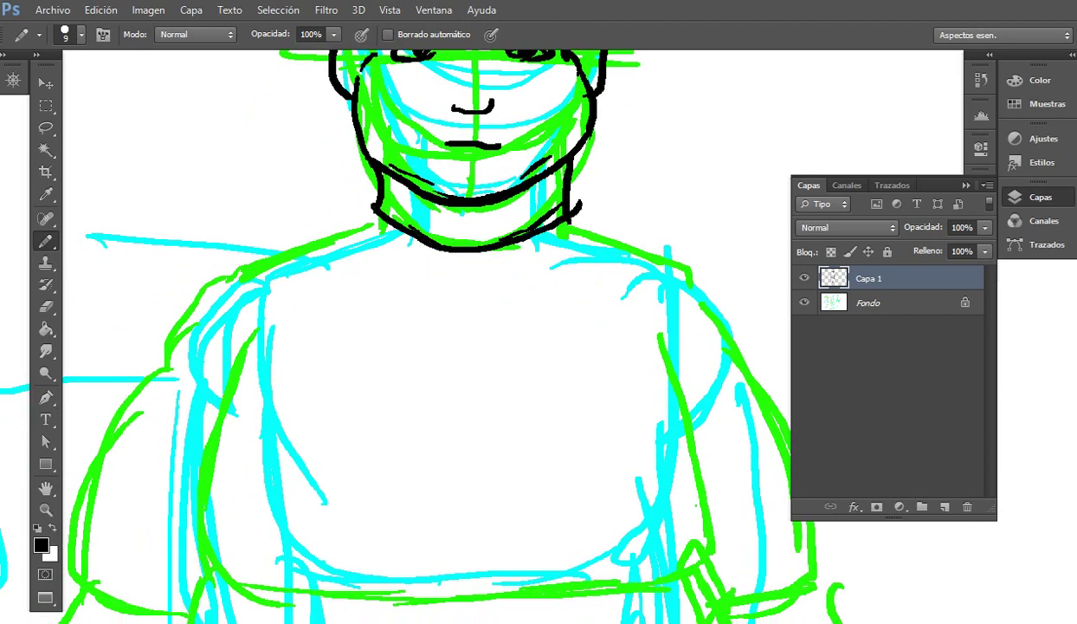
Step: Draw a shirt collar with two pointed flaps around the left figure's neck in black
mouse_move(357, 197)
left_mouse_down()
mouse_move(350, 221)
mouse_move(433, 258)
mouse_move(498, 247)
left_mouse_up()
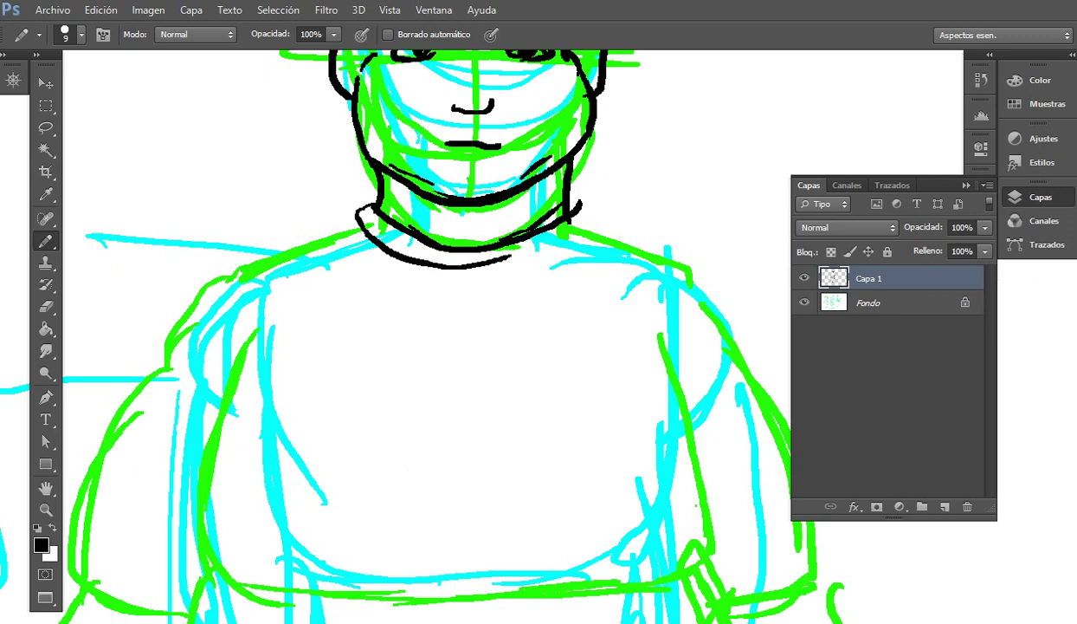
key("ctrl+z")
mouse_move(519, 347)
left_mouse_down()
mouse_move(454, 351)
mouse_move(450, 366)
mouse_move(445, 353)
left_mouse_up()
mouse_move(381, 266)
left_mouse_down()
mouse_move(302, 260)
mouse_move(262, 282)
mouse_move(292, 217)
left_mouse_up()
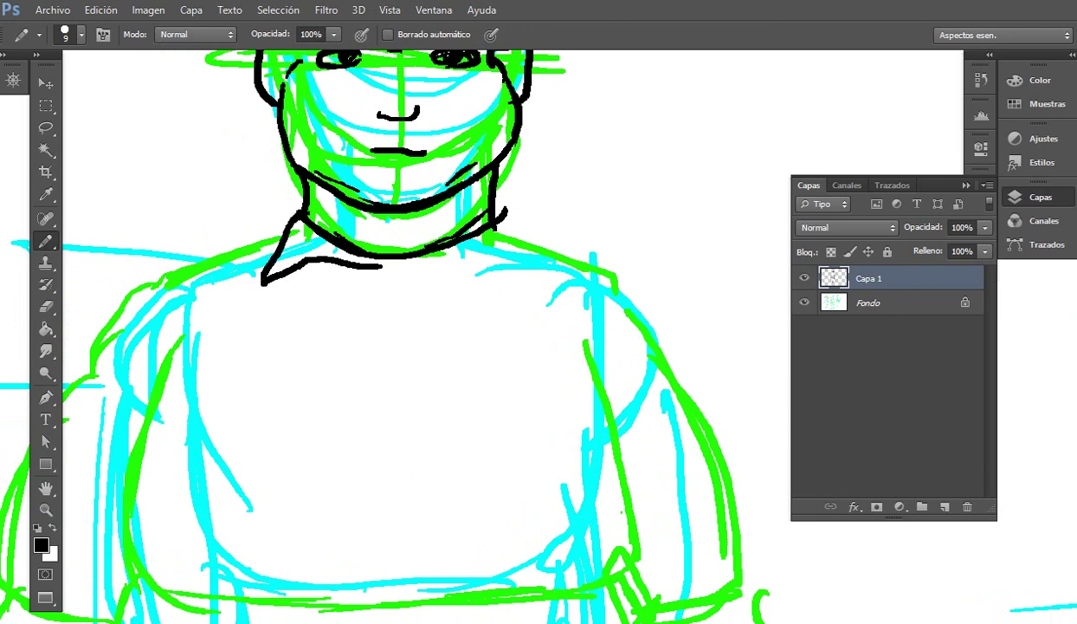
mouse_move(400, 263)
left_mouse_down()
mouse_move(502, 271)
mouse_move(497, 212)
left_mouse_up()
scroll(485, 338, "down", 2)
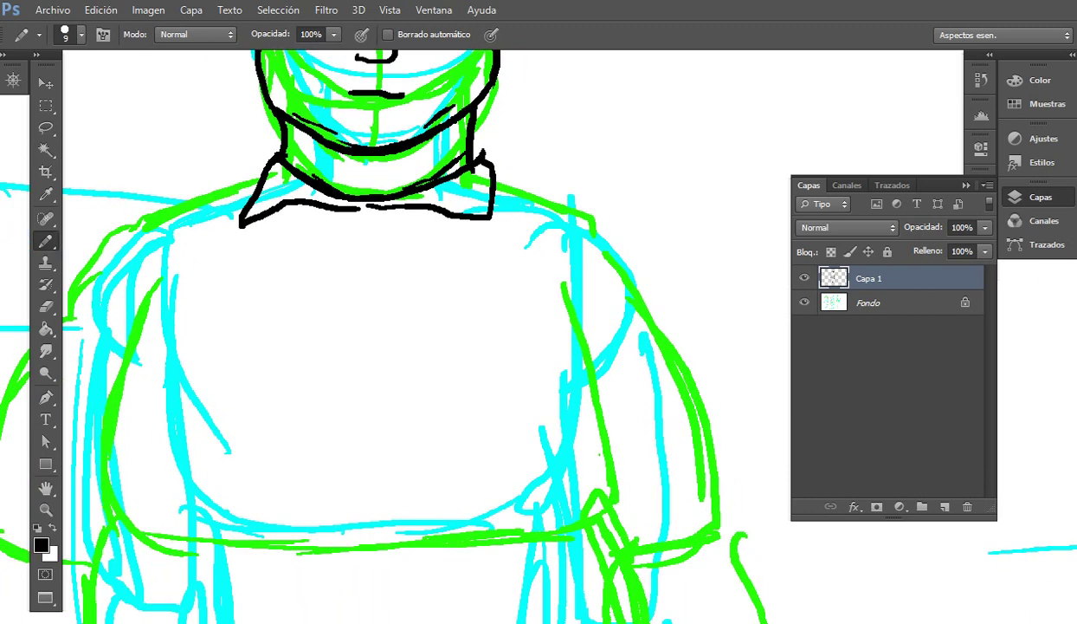
Step: Draw the tapered knot of the tie beneath the left figure's shirt collar in black
mouse_move(343, 222)
left_mouse_down()
mouse_move(371, 280)
mouse_move(418, 283)
mouse_move(437, 222)
left_mouse_up()
scroll(437, 222, "down", 1)
scroll(438, 338, "down", 4)
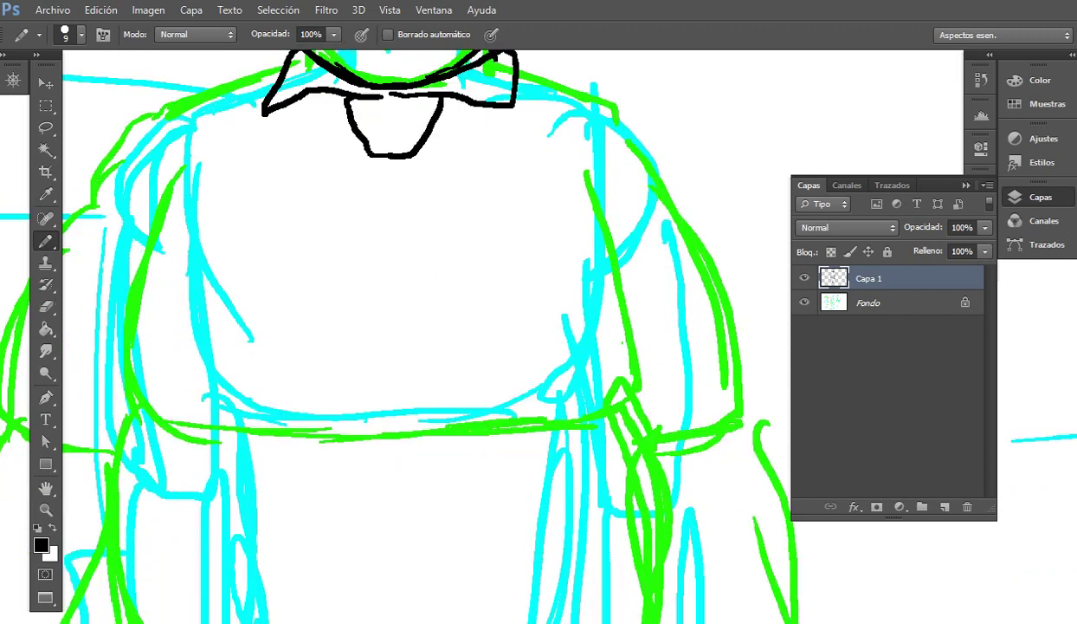
left_click_drag(437, 286, 425, 316)
Step: Draw the long V-shaped opening of the left figure's jacket and the two sides of the tie inside it
left_click_drag(263, 146, 335, 407)
mouse_move(465, 158)
left_mouse_down()
mouse_move(385, 333)
mouse_move(372, 442)
left_mouse_up()
mouse_move(335, 408)
left_mouse_down()
mouse_move(350, 476)
mouse_move(375, 404)
mouse_move(390, 423)
left_mouse_up()
mouse_move(356, 206)
left_mouse_down()
mouse_move(322, 293)
mouse_move(324, 326)
left_mouse_up()
left_click_drag(397, 220, 417, 323)
mouse_move(416, 323)
left_mouse_down()
mouse_move(425, 336)
mouse_move(526, 367)
left_mouse_up()
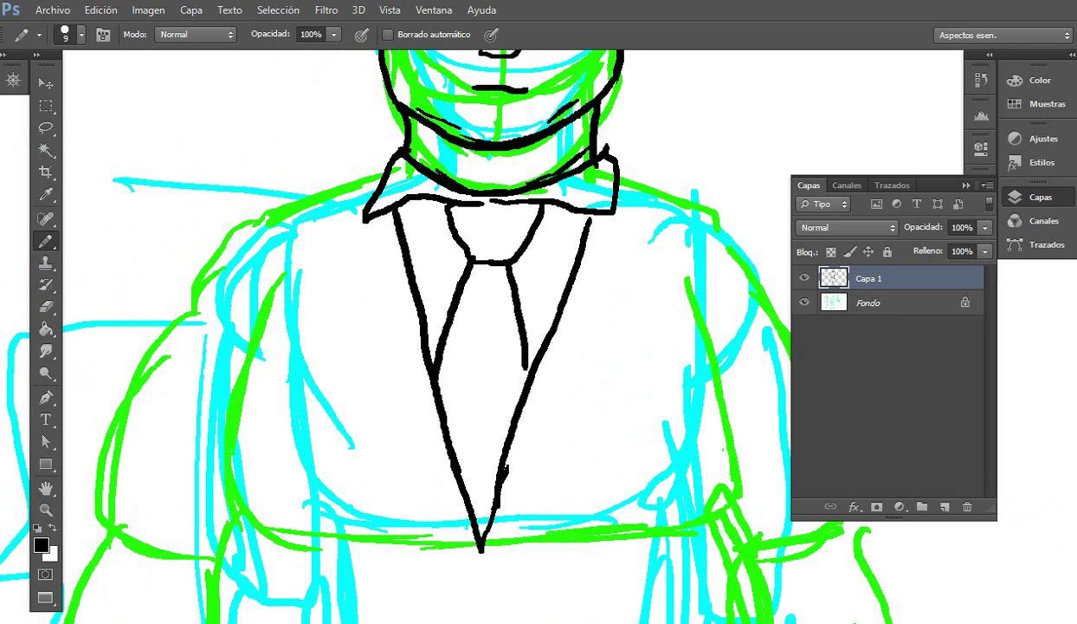
Step: Draw the upper lapels on both sides of the jacket, adding the notch and lower lapel edge on the image's left
mouse_move(395, 165)
left_mouse_down()
mouse_move(301, 187)
mouse_move(327, 345)
mouse_move(404, 351)
left_mouse_up()
mouse_move(554, 353)
left_mouse_down()
mouse_move(440, 330)
mouse_move(535, 323)
left_mouse_up()
mouse_move(502, 143)
left_mouse_down()
mouse_move(546, 154)
mouse_move(552, 182)
mouse_move(513, 321)
mouse_move(463, 219)
left_mouse_up()
mouse_move(227, 229)
left_mouse_down()
mouse_move(179, 239)
mouse_move(302, 483)
left_mouse_up()
Step: Draw the short front edge below the V opening and complete the notched lapel on the image's right
left_click_drag(314, 423, 315, 487)
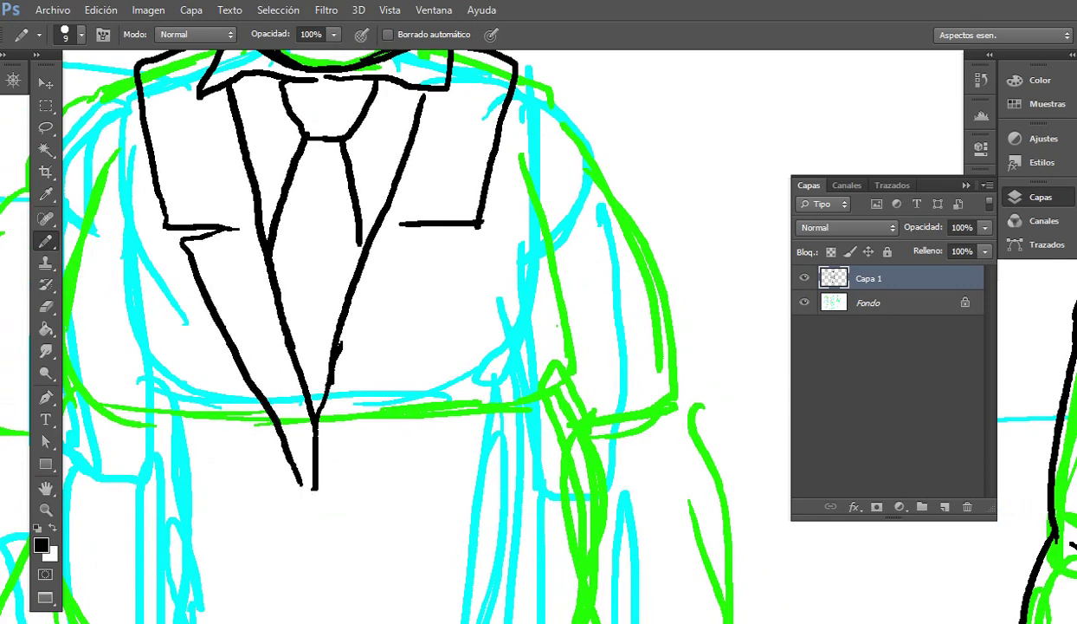
mouse_move(407, 223)
left_mouse_down()
mouse_move(459, 229)
mouse_move(385, 351)
mouse_move(325, 489)
mouse_move(306, 485)
left_mouse_up()
left_click_drag(301, 270, 396, 405)
key("ctrl+z")
mouse_move(381, 364)
left_mouse_down()
mouse_move(552, 410)
mouse_move(701, 417)
left_mouse_up()
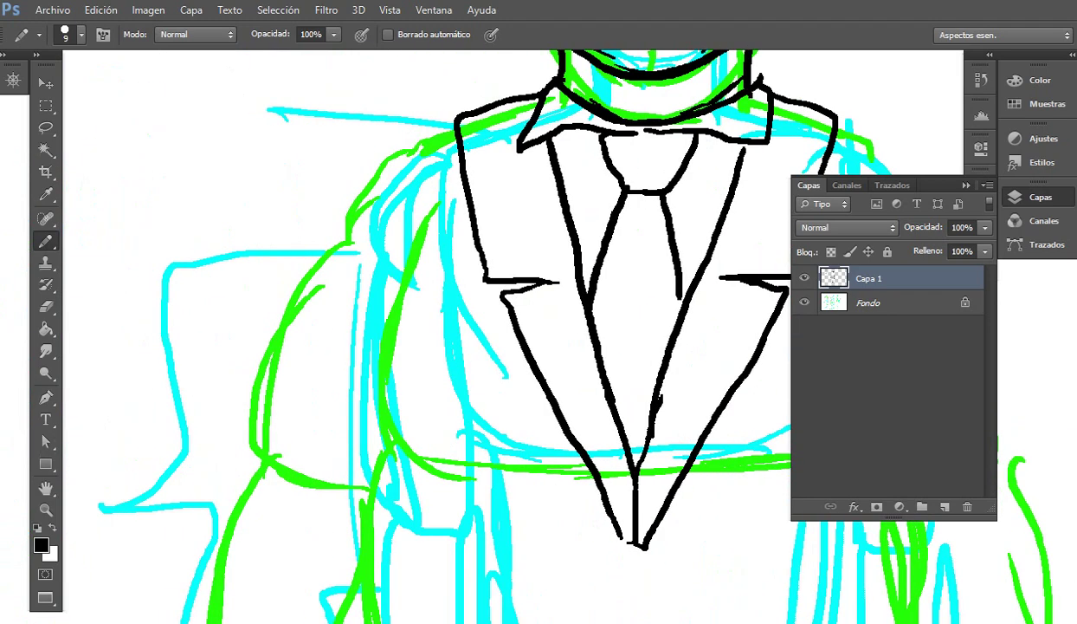
Step: Draw both shoulder lines of the jacket and its side contour on the image's left down to the waist
mouse_move(446, 123)
left_mouse_down()
mouse_move(366, 138)
mouse_move(361, 156)
left_mouse_up()
mouse_move(623, 260)
left_mouse_down()
mouse_move(374, 247)
mouse_move(312, 316)
left_mouse_up()
mouse_move(524, 177)
left_mouse_down()
mouse_move(584, 197)
mouse_move(601, 219)
left_mouse_up()
left_click_drag(372, 364, 583, 236)
mouse_move(314, 127)
left_mouse_down()
mouse_move(290, 186)
mouse_move(270, 308)
mouse_move(275, 399)
mouse_move(272, 187)
left_mouse_up()
mouse_move(260, 144)
left_mouse_down()
mouse_move(247, 270)
mouse_move(271, 421)
mouse_move(137, 348)
left_mouse_up()
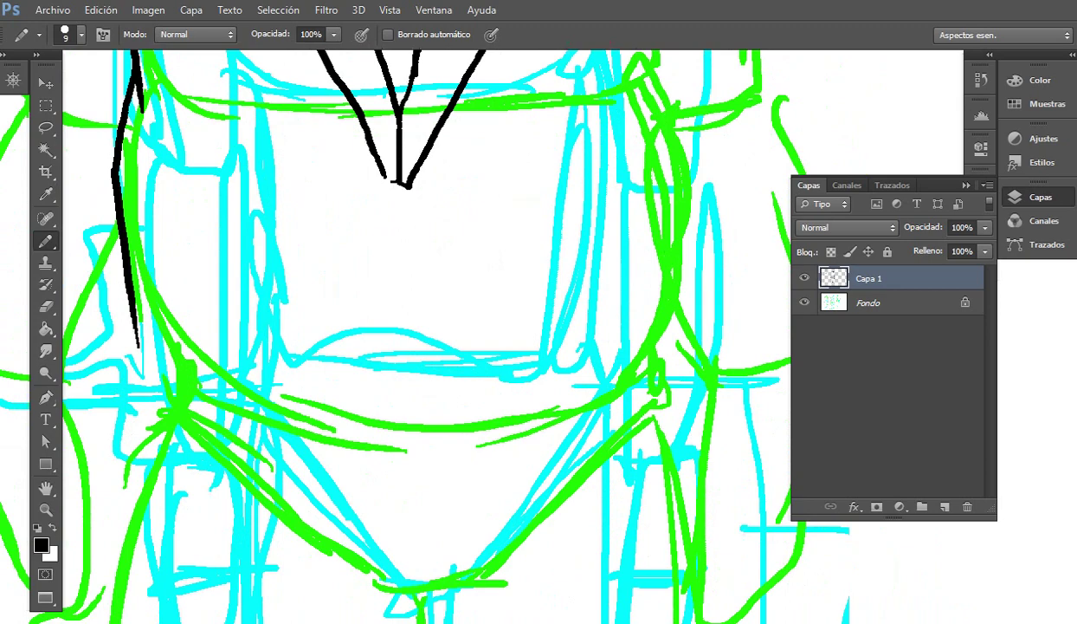
Step: Draw the jacket's front closing line, waist folds, and the flared hem with slanted front edge on the image's left
mouse_move(395, 183)
left_mouse_down()
mouse_move(400, 382)
mouse_move(560, 383)
mouse_move(495, 313)
left_mouse_up()
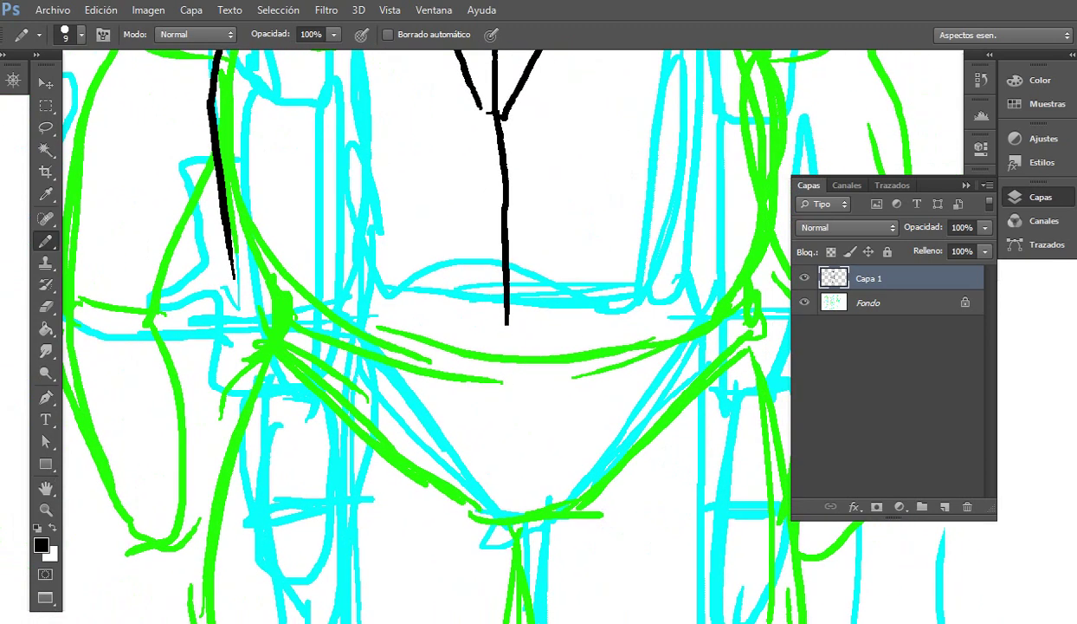
mouse_move(225, 227)
left_mouse_down()
mouse_move(234, 301)
mouse_move(195, 116)
left_mouse_up()
mouse_move(468, 139)
left_mouse_down()
mouse_move(458, 221)
mouse_move(368, 353)
mouse_move(517, 328)
mouse_move(541, 424)
left_mouse_up()
left_click_drag(372, 179, 511, 231)
left_click_drag(427, 229, 348, 223)
mouse_move(372, 173)
left_mouse_down()
mouse_move(322, 370)
mouse_move(287, 339)
mouse_move(267, 250)
mouse_move(481, 305)
mouse_move(160, 488)
left_mouse_up()
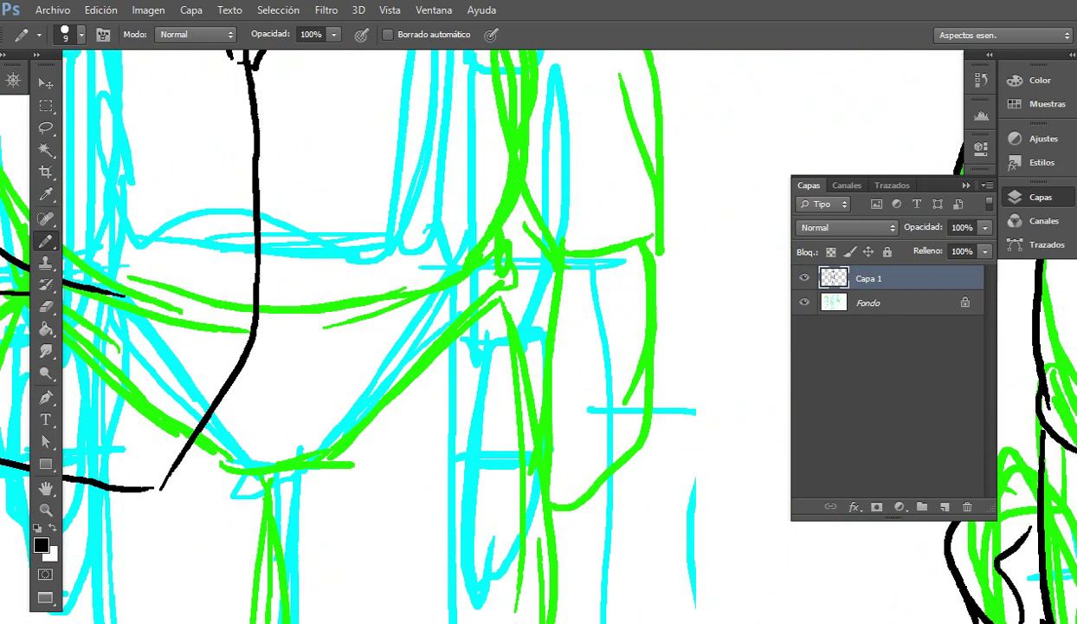
Step: Draw the jacket's front flap and hem on the image's right, then add three round buttons with short crease lines
left_click_drag(225, 290, 346, 270)
mouse_move(279, 301)
left_mouse_down()
mouse_move(344, 310)
mouse_move(421, 361)
left_mouse_up()
mouse_move(309, 244)
left_mouse_down()
mouse_move(313, 265)
mouse_move(317, 252)
left_mouse_up()
left_click_drag(350, 242, 398, 234)
mouse_move(362, 264)
left_mouse_down()
mouse_move(398, 261)
mouse_move(456, 326)
left_mouse_up()
mouse_move(379, 185)
left_mouse_down()
mouse_move(376, 210)
mouse_move(463, 170)
left_mouse_up()
left_click_drag(419, 207, 467, 203)
Step: Draw the jacket's armhole line on the image's right, from the chest down to the underarm
left_click_drag(468, 259, 307, 138)
mouse_move(251, 307)
left_mouse_down()
mouse_move(280, 213)
mouse_move(329, 362)
mouse_move(508, 346)
mouse_move(569, 319)
left_mouse_up()
left_click_drag(347, 104, 310, 589)
mouse_move(440, 114)
left_mouse_down()
mouse_move(468, 276)
mouse_move(453, 363)
mouse_move(398, 191)
left_mouse_up()
mouse_move(406, 105)
left_mouse_down()
mouse_move(426, 175)
mouse_move(415, 333)
mouse_move(387, 213)
mouse_move(374, 317)
left_mouse_up()
key("ctrl+z")
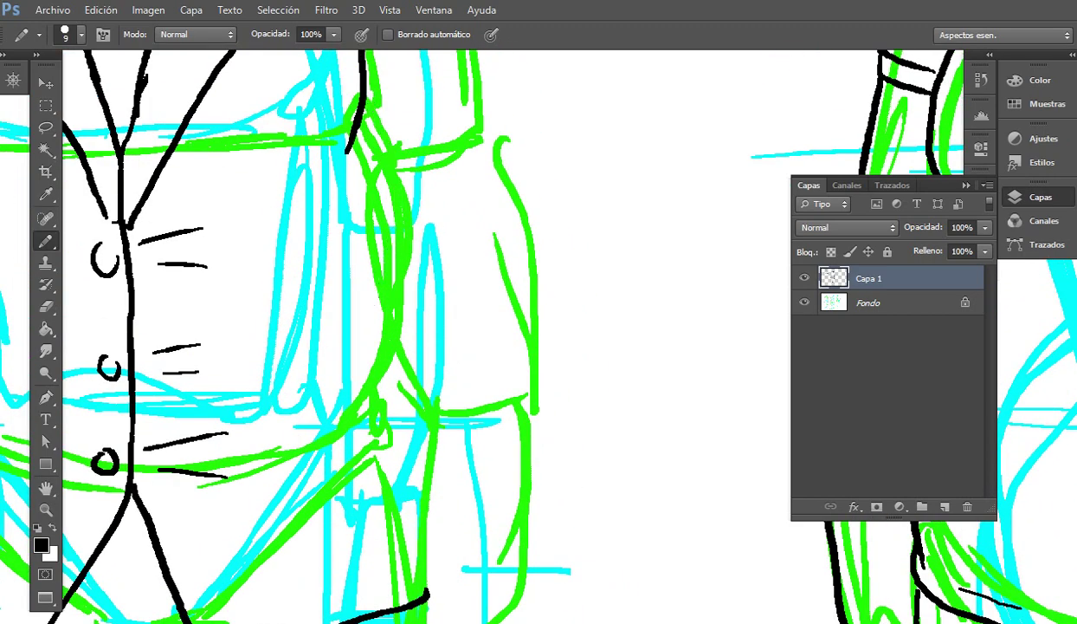
Step: Draw the jacket's side contour on the image's right down to the hem and a breast pocket with a pointed handkerchief
mouse_move(367, 71)
left_mouse_down()
mouse_move(394, 333)
mouse_move(343, 454)
left_mouse_up()
mouse_move(381, 364)
left_mouse_down()
mouse_move(423, 201)
mouse_move(459, 327)
mouse_move(473, 435)
mouse_move(507, 404)
mouse_move(665, 342)
left_mouse_up()
mouse_move(407, 104)
left_mouse_down()
mouse_move(381, 400)
mouse_move(388, 613)
mouse_move(388, 446)
mouse_move(369, 544)
left_mouse_up()
mouse_move(459, 187)
left_mouse_down()
mouse_move(520, 186)
mouse_move(504, 206)
mouse_move(516, 205)
left_mouse_up()
left_click_drag(473, 165, 514, 181)
left_click_drag(450, 416, 450, 245)
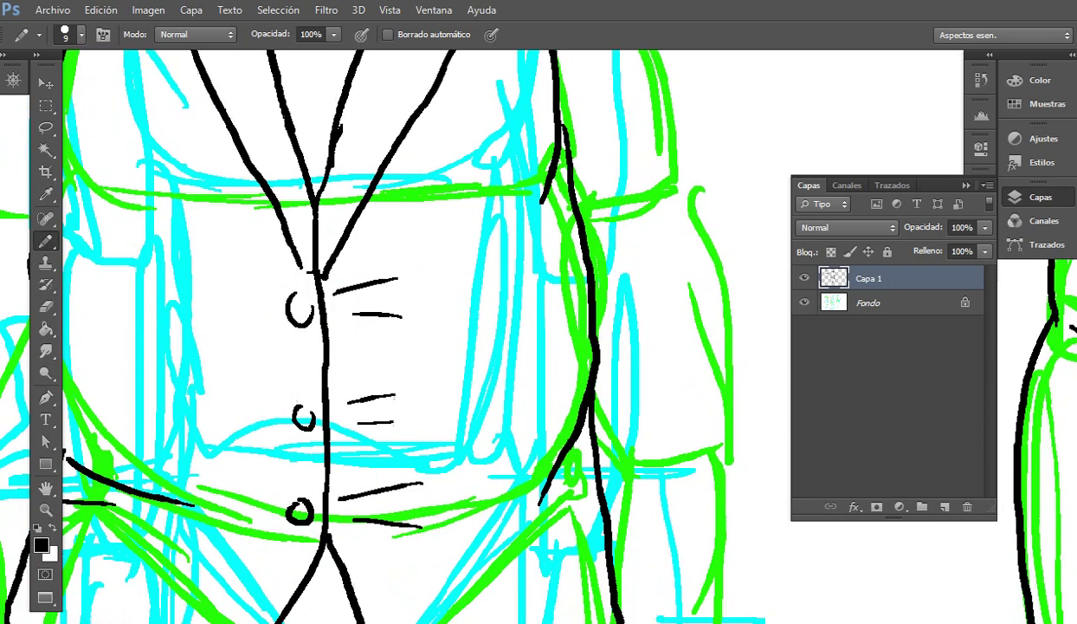
Step: Draw two curved, mirrored side pockets on the front of the left figure's jacket in black
mouse_move(427, 286)
left_mouse_down()
mouse_move(522, 423)
mouse_move(498, 301)
mouse_move(530, 400)
mouse_move(499, 413)
left_mouse_up()
left_click_drag(502, 407, 635, 377)
mouse_move(355, 262)
left_mouse_down()
mouse_move(252, 338)
mouse_move(227, 379)
mouse_move(203, 367)
mouse_move(279, 265)
mouse_move(348, 249)
left_mouse_up()
key("ctrl+minus")
key("ctrl+minus")
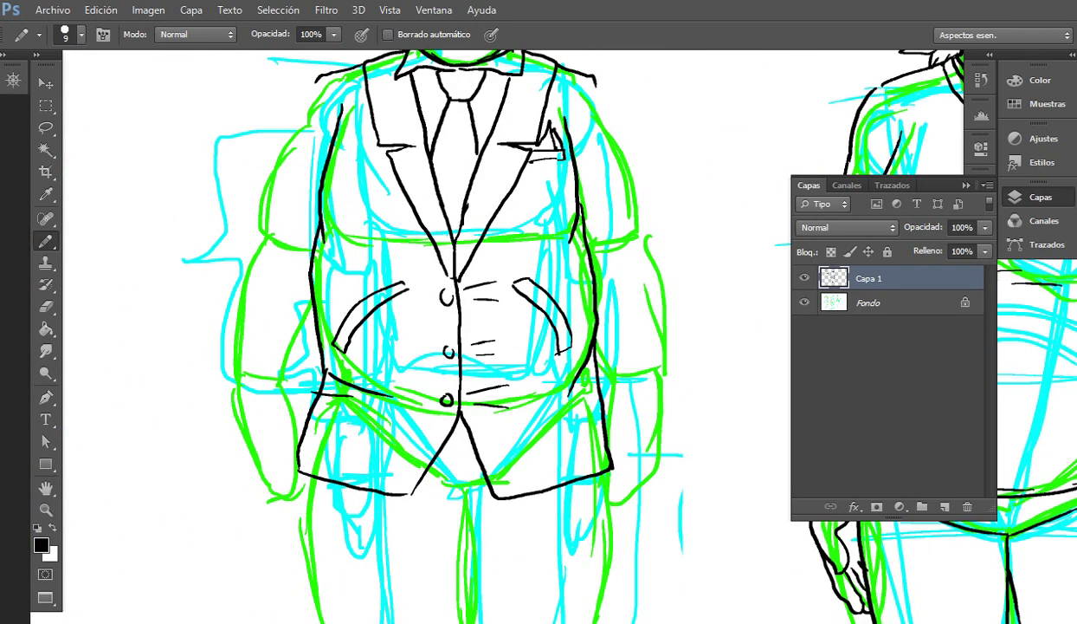
Step: Draw the left figure's sleeve on the image's left in black, with an elbow crease and a wide cuff
left_click_drag(468, 298, 423, 379)
mouse_move(260, 149)
left_mouse_down()
mouse_move(200, 286)
mouse_move(256, 315)
left_mouse_up()
mouse_move(203, 290)
left_mouse_down()
mouse_move(173, 427)
mouse_move(232, 424)
mouse_move(266, 393)
left_mouse_up()
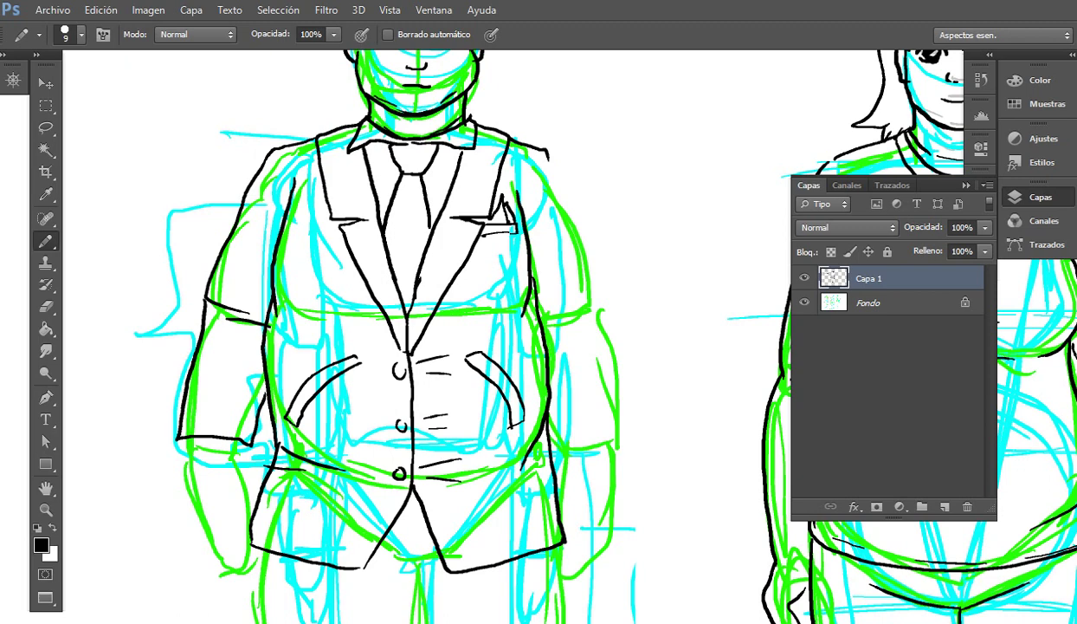
mouse_move(178, 439)
left_mouse_down()
mouse_move(185, 471)
mouse_move(247, 456)
mouse_move(246, 443)
left_mouse_up()
left_click_drag(415, 364, 319, 367)
Step: Draw the left figure's sleeve on the image's right in black, with an elbow crease and a wide cuff
left_click_drag(438, 154, 510, 296)
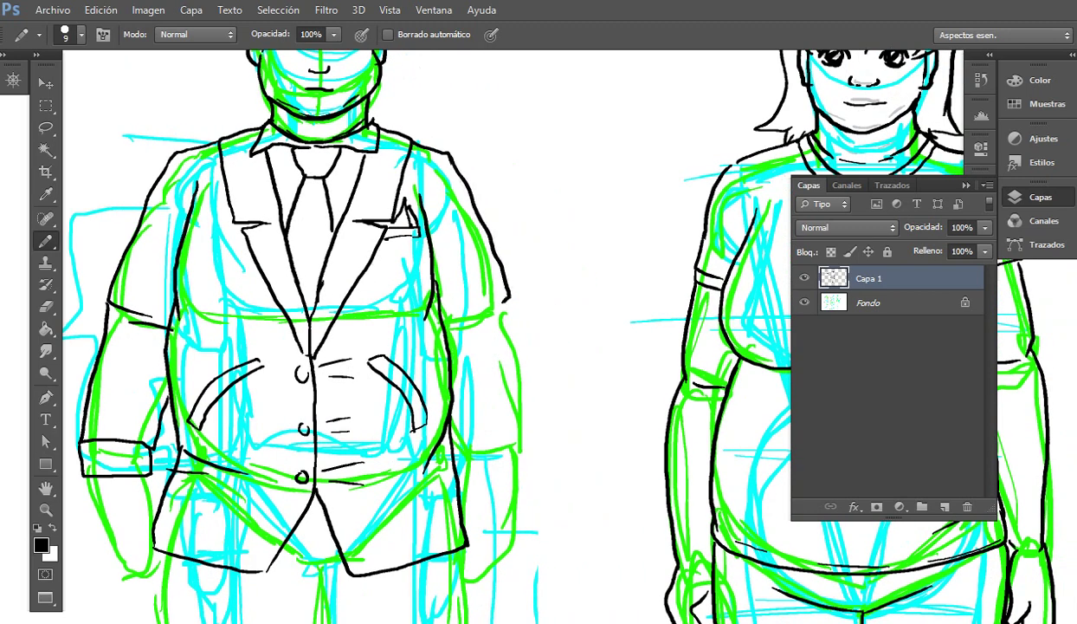
mouse_move(450, 314)
left_mouse_down()
mouse_move(489, 306)
mouse_move(427, 216)
mouse_move(454, 362)
left_mouse_up()
left_click_drag(285, 433, 312, 346)
mouse_move(404, 261)
left_mouse_down()
mouse_move(473, 264)
mouse_move(473, 280)
mouse_move(402, 288)
left_mouse_up()
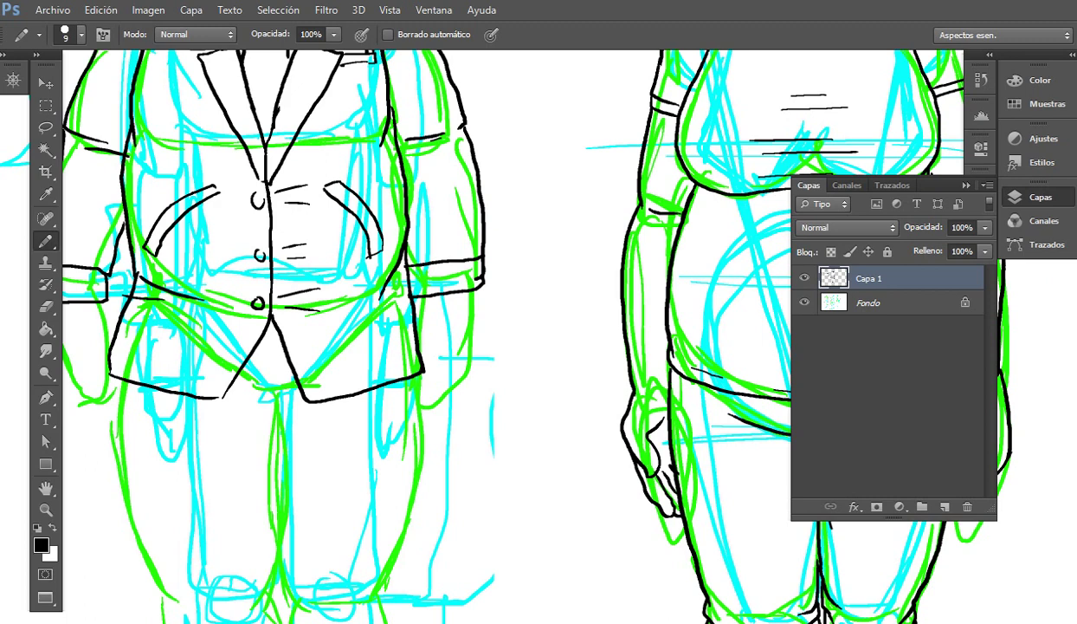
Step: Draw the curved crotch line below the jacket and the inner thigh line down to the knee of the left figure's trousers
mouse_move(303, 433)
left_mouse_down()
mouse_move(310, 407)
mouse_move(388, 344)
left_mouse_up()
mouse_move(316, 284)
left_mouse_down()
mouse_move(351, 317)
mouse_move(378, 322)
mouse_move(398, 300)
left_mouse_up()
mouse_move(364, 347)
left_mouse_down()
mouse_move(362, 237)
mouse_move(368, 348)
mouse_move(342, 418)
left_mouse_up()
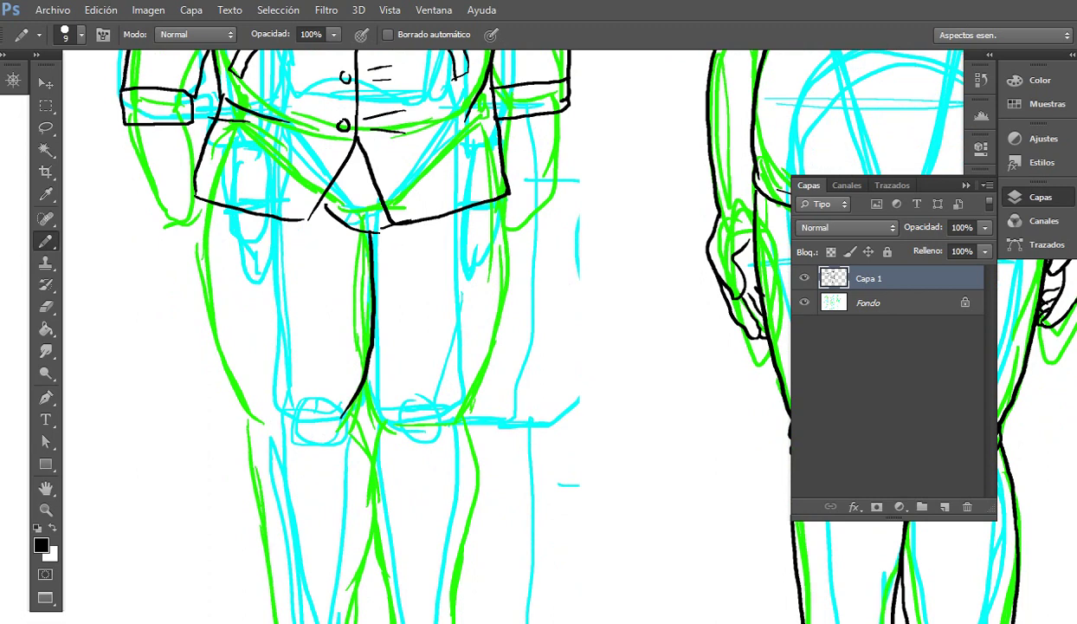
key("ctrl+z")
mouse_move(361, 225)
left_mouse_down()
mouse_move(364, 350)
mouse_move(334, 437)
left_mouse_up()
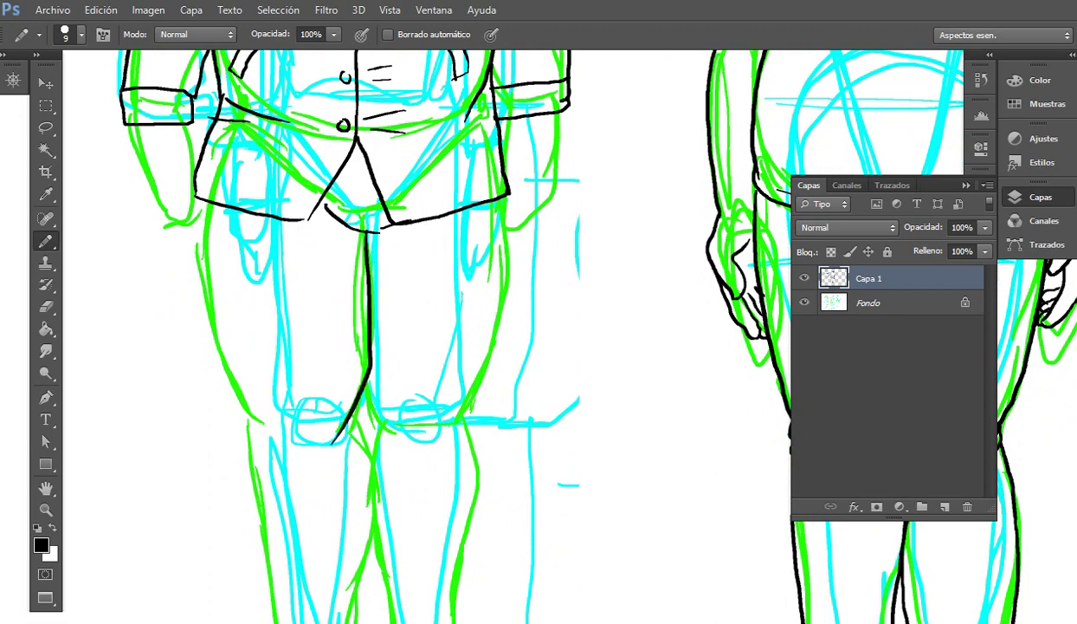
Step: Draw the knee creases, the inner line of the lower legs, and the first ankle folds of the left figure's trousers
mouse_move(369, 365)
left_mouse_down()
mouse_move(396, 435)
mouse_move(364, 299)
mouse_move(321, 329)
left_mouse_up()
mouse_move(339, 286)
left_mouse_down()
mouse_move(349, 567)
mouse_move(242, 577)
mouse_move(220, 568)
mouse_move(249, 517)
left_mouse_up()
left_click_drag(253, 534, 292, 545)
left_click_drag(321, 485, 354, 559)
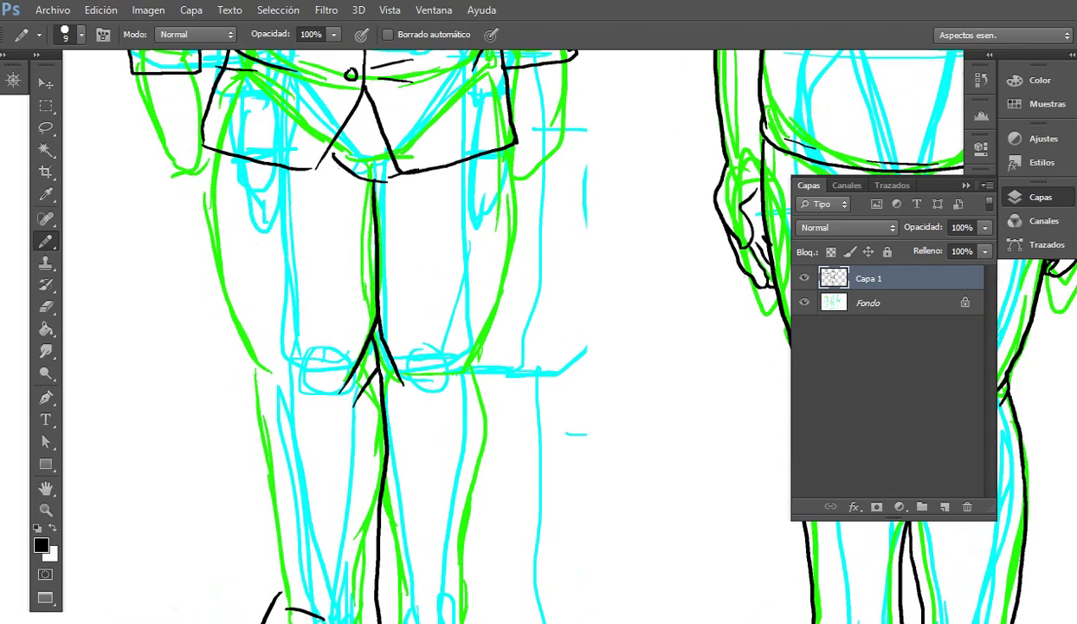
Step: Draw the outer contours of both trouser legs of the left figure in black, with creases at the knees
mouse_move(277, 596)
left_mouse_down()
mouse_move(201, 239)
mouse_move(202, 145)
left_mouse_up()
left_click_drag(416, 260, 260, 232)
mouse_move(352, 114)
left_mouse_down()
mouse_move(322, 322)
mouse_move(284, 364)
left_mouse_up()
left_click_drag(324, 327, 310, 383)
Step: Complete the lower trouser legs of the left figure with hems and ankle folds above both feet
scroll(310, 383, "down", 3)
scroll(333, 200, "down", 1)
mouse_move(336, 200)
left_mouse_down()
mouse_move(334, 414)
mouse_move(286, 473)
mouse_move(234, 458)
mouse_move(308, 417)
left_mouse_up()
left_click_drag(243, 446, 238, 278)
mouse_move(251, 372)
left_mouse_down()
mouse_move(416, 272)
mouse_move(378, 202)
left_mouse_up()
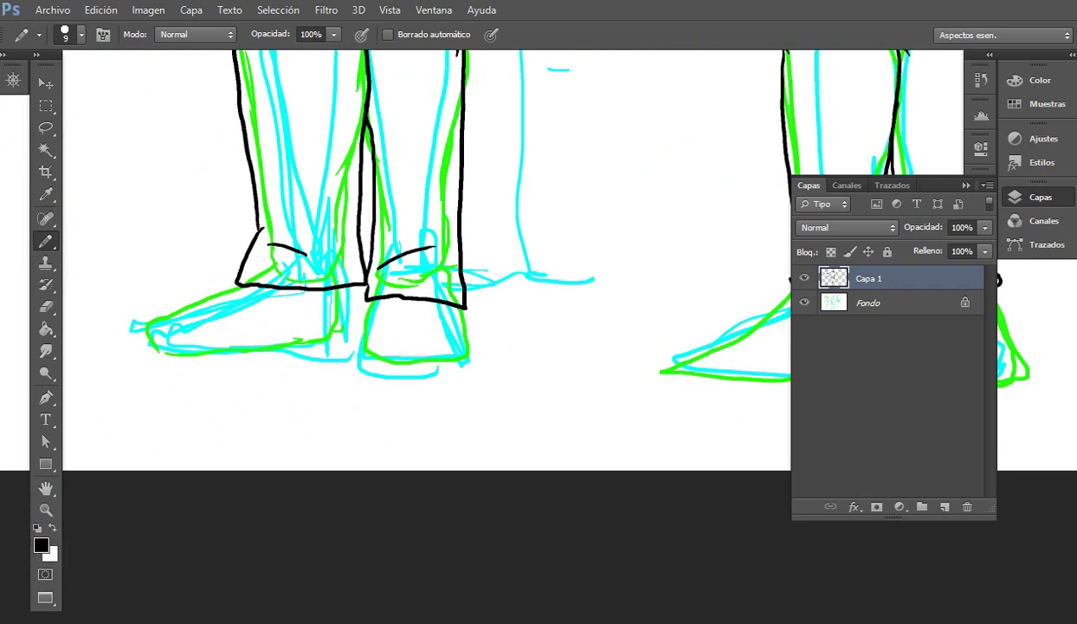
Step: Draw the outlines of both shoes below the left figure's trouser hems in black
mouse_move(359, 295)
left_mouse_down()
mouse_move(372, 351)
mouse_move(459, 351)
mouse_move(461, 293)
left_mouse_up()
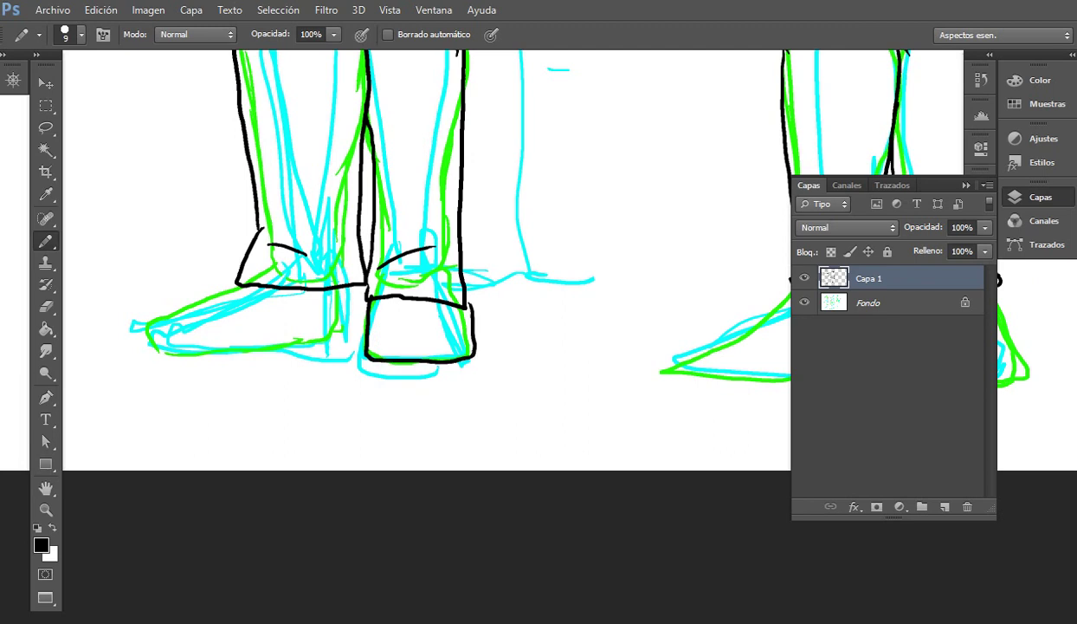
scroll(424, 260, "left", 6)
scroll(424, 259, "left", 1)
mouse_move(403, 266)
left_mouse_down()
mouse_move(325, 298)
mouse_move(299, 327)
mouse_move(494, 324)
mouse_move(506, 264)
left_mouse_up()
scroll(424, 260, "down", 3)
scroll(424, 259, "left", 2)
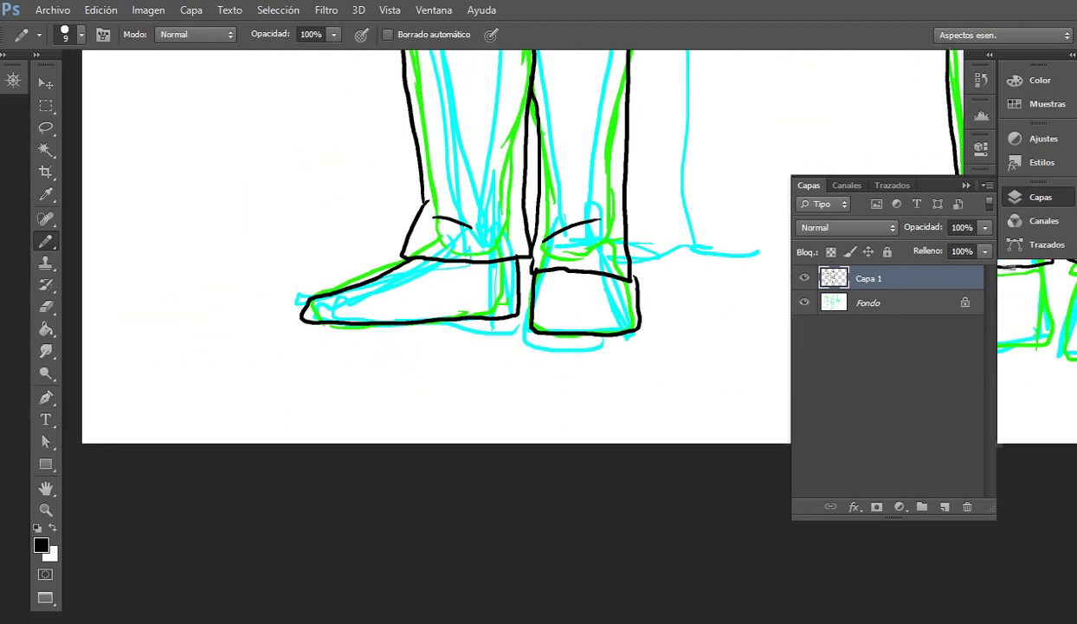
Step: Add soles beneath both of the left figure's shoes, with a heel step on the side-facing one
mouse_move(322, 279)
left_mouse_down()
mouse_move(328, 290)
mouse_move(392, 300)
mouse_move(499, 303)
mouse_move(528, 268)
left_mouse_up()
scroll(528, 268, "down", 1)
scroll(528, 269, "right", 3)
mouse_move(425, 267)
left_mouse_down()
mouse_move(472, 295)
mouse_move(525, 277)
mouse_move(528, 254)
left_mouse_up()
scroll(526, 225, "down", 1)
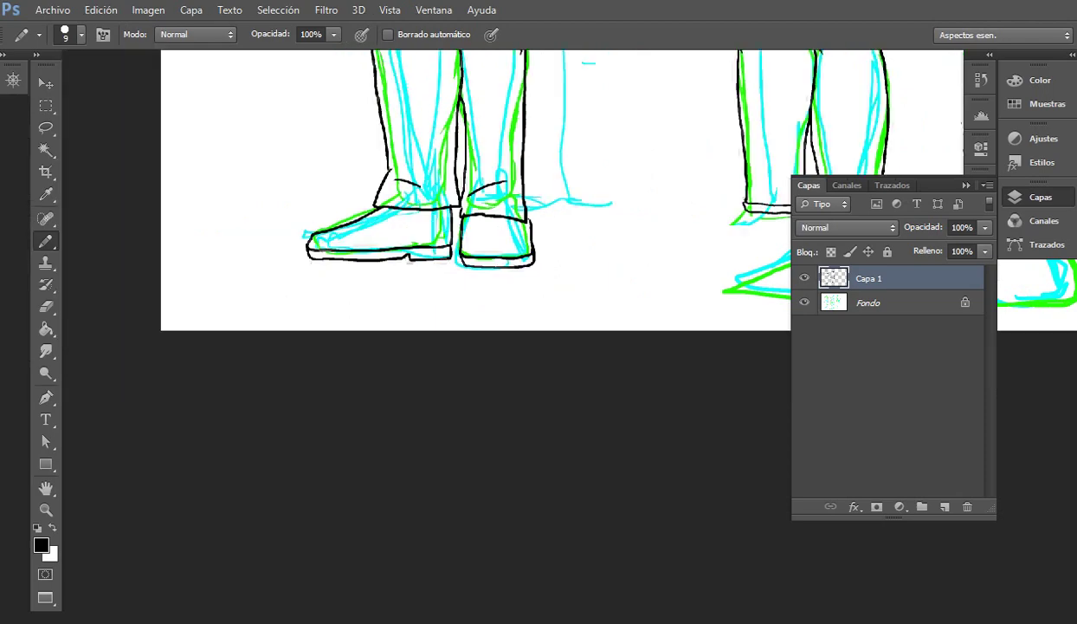
scroll(440, 329, "down", 2)
left_click_drag(440, 329, 371, 515)
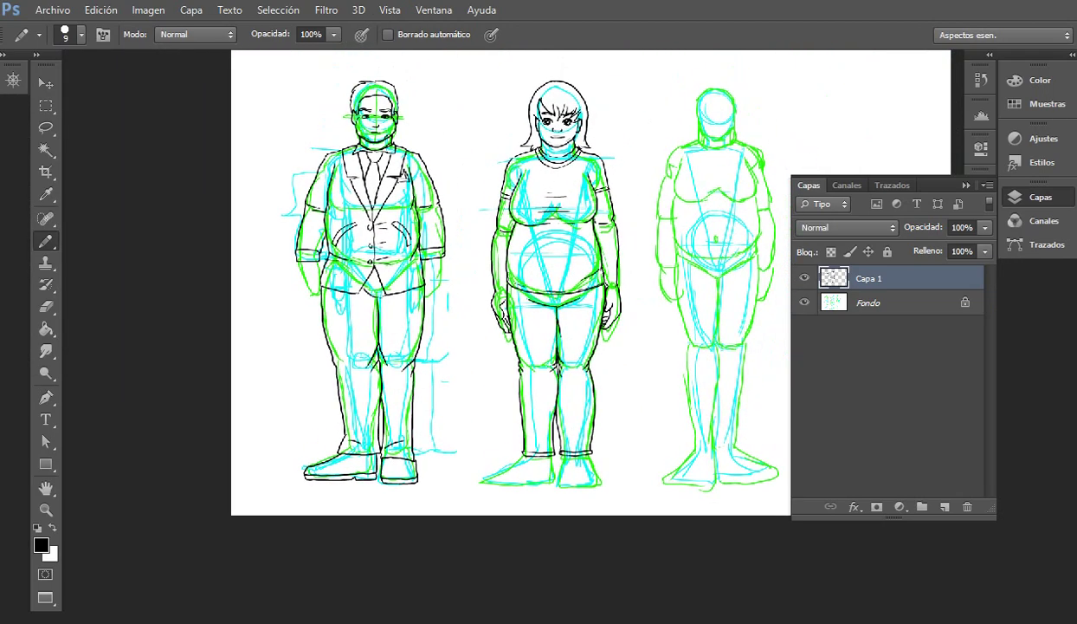
Step: Draw the left figure's hand below the cuff on the image's left, with its thumb, fingers and outer contour
scroll(381, 247, "up", 5)
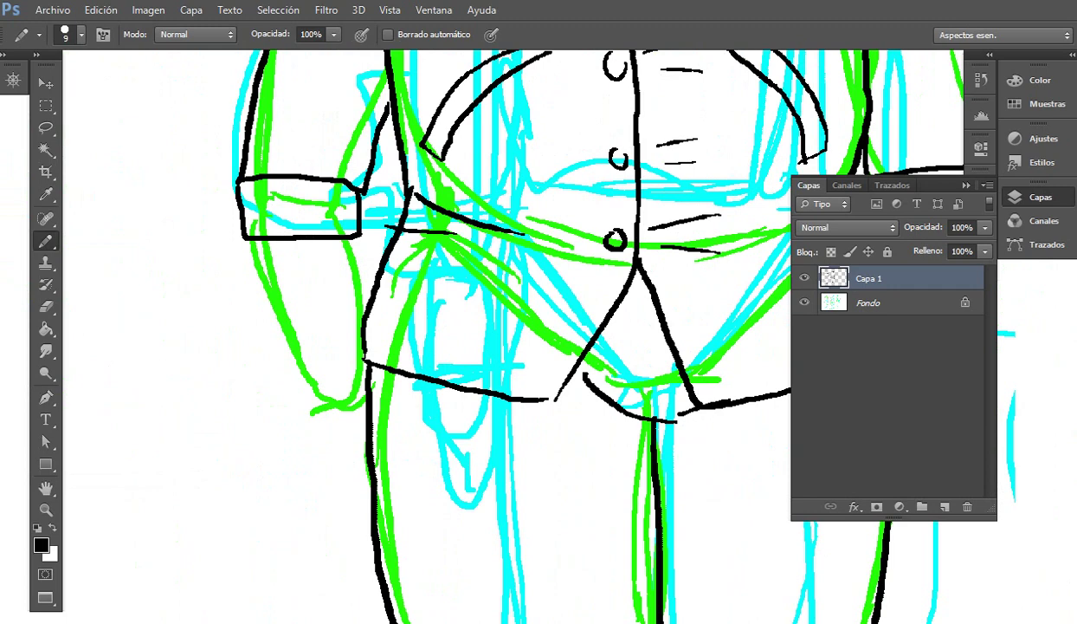
mouse_move(310, 253)
left_mouse_down()
mouse_move(333, 319)
mouse_move(355, 232)
left_mouse_up()
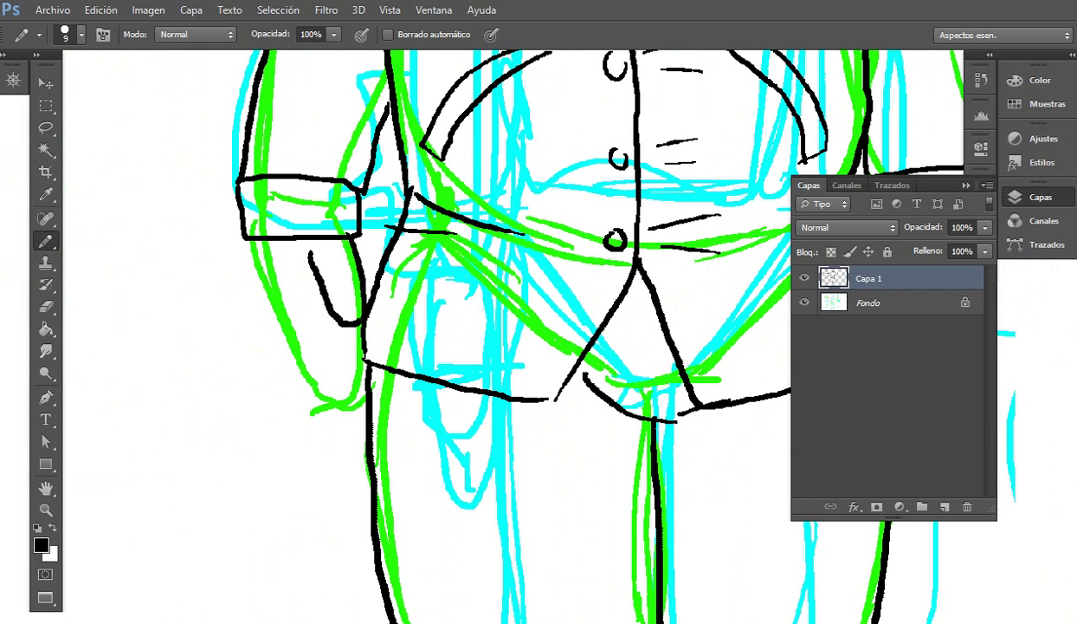
left_click_drag(306, 337, 358, 392)
left_click_drag(349, 338, 358, 374)
mouse_move(300, 338)
left_mouse_down()
mouse_move(313, 374)
mouse_move(363, 422)
left_mouse_up()
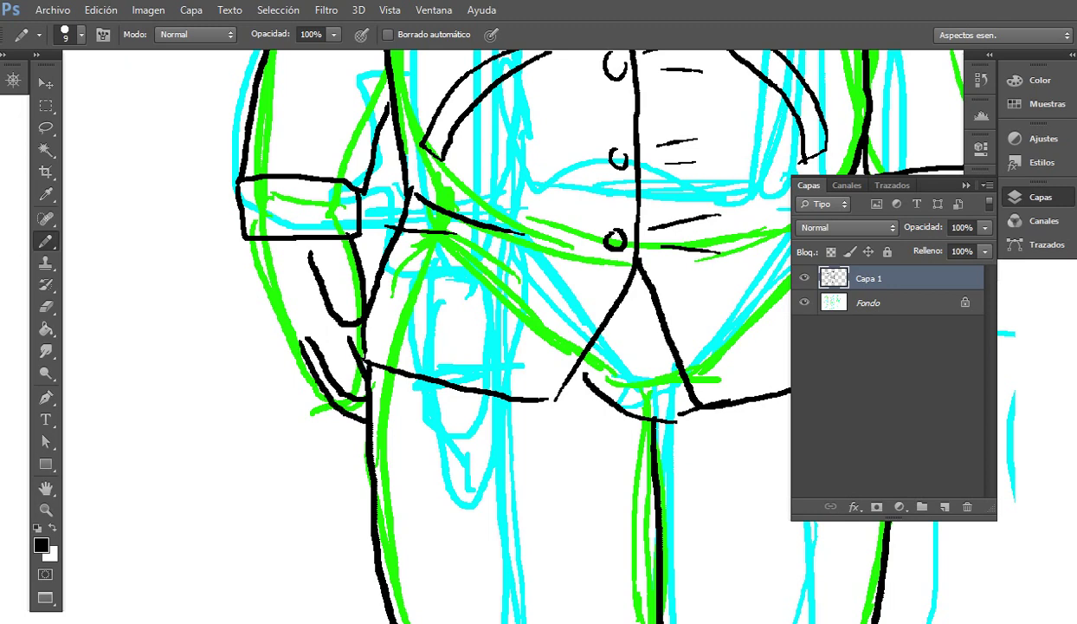
mouse_move(289, 334)
left_mouse_down()
mouse_move(264, 269)
mouse_move(267, 234)
left_mouse_up()
Step: Draw the left figure's hand below the cuff on the image's right, with its thumb, fingers and outer contour
left_click_drag(607, 329, 280, 308)
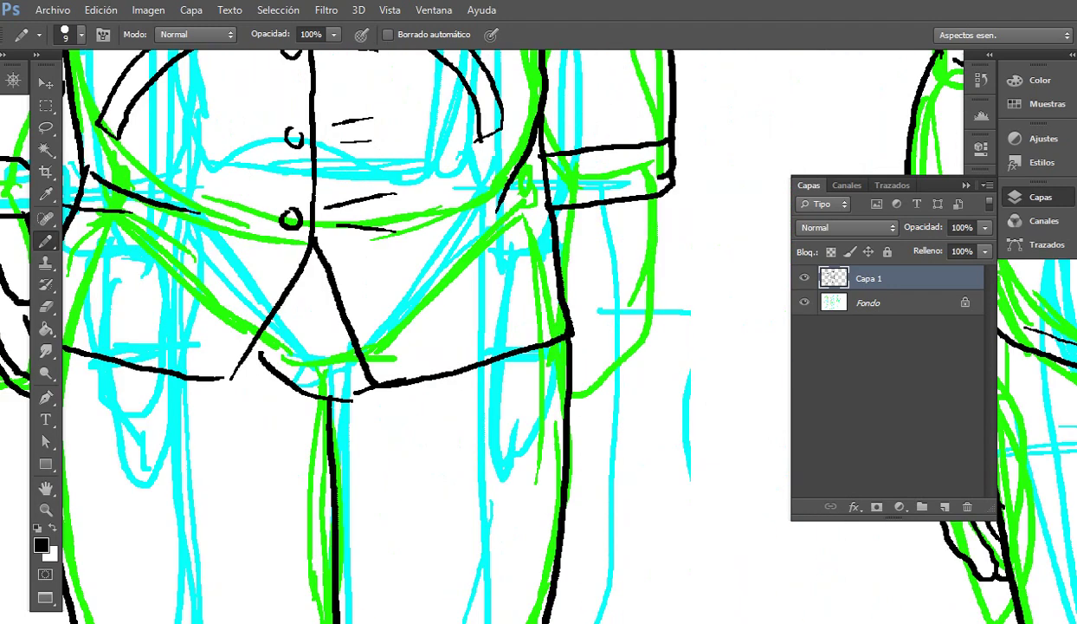
mouse_move(598, 202)
left_mouse_down()
mouse_move(606, 312)
mouse_move(641, 245)
left_mouse_up()
mouse_move(661, 196)
left_mouse_down()
mouse_move(645, 336)
mouse_move(593, 392)
mouse_move(608, 307)
left_mouse_up()
mouse_move(577, 385)
left_mouse_down()
mouse_move(579, 330)
mouse_move(587, 295)
left_mouse_up()
mouse_move(556, 343)
left_mouse_down()
mouse_move(571, 295)
mouse_move(552, 290)
mouse_move(539, 203)
left_mouse_up()
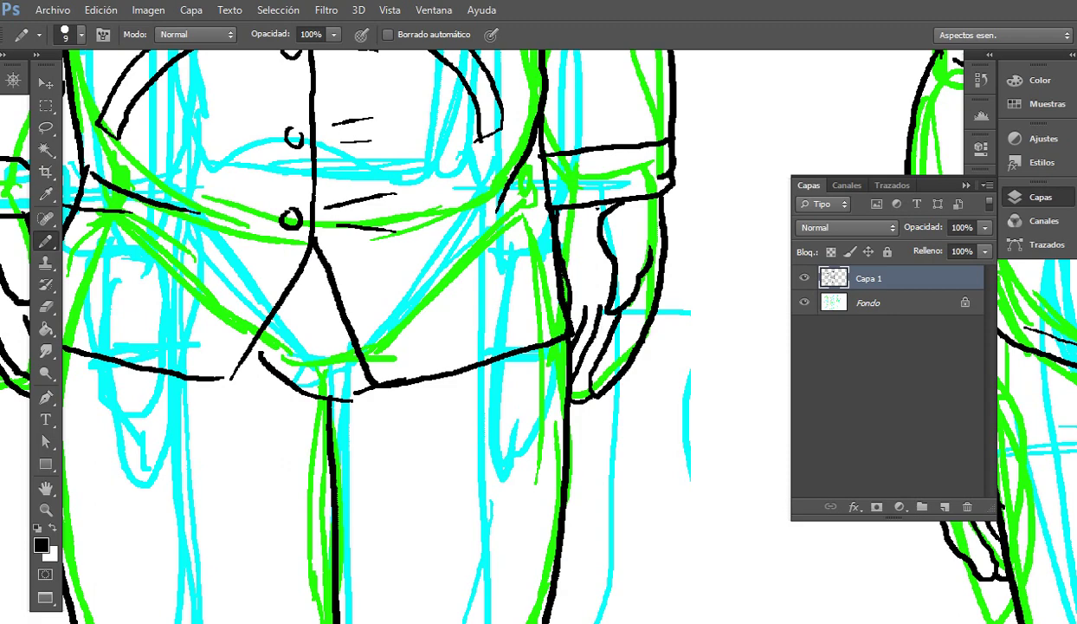
scroll(473, 298, "down", 6)
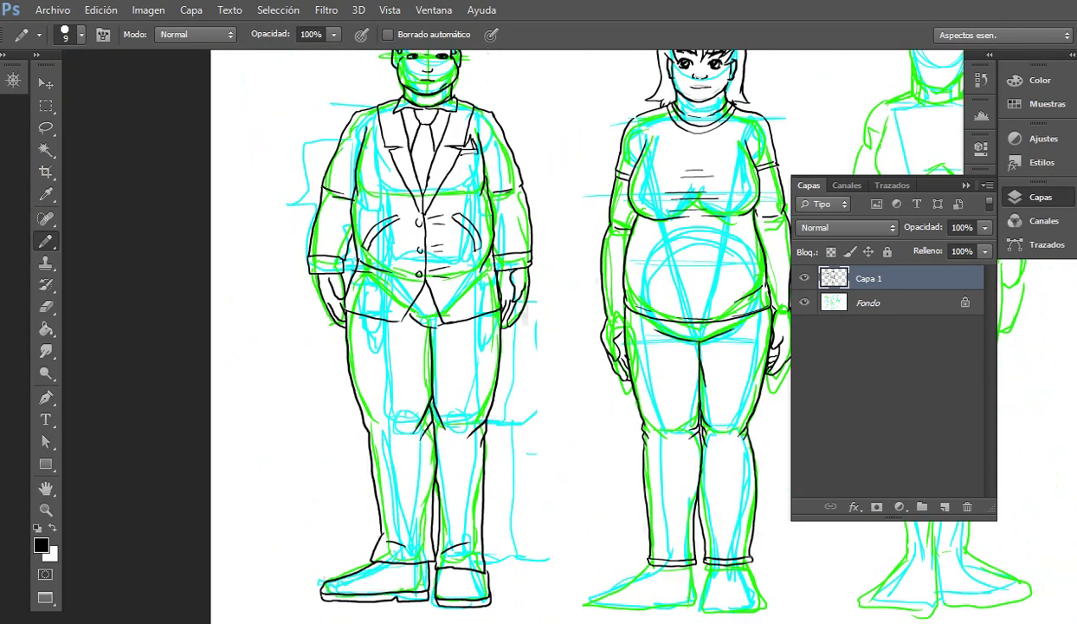
Step: Draw the middle figure's front-facing foot below the hem in black, with its side contours, sandal strap and big toe
left_click_drag(748, 433, 637, 463)
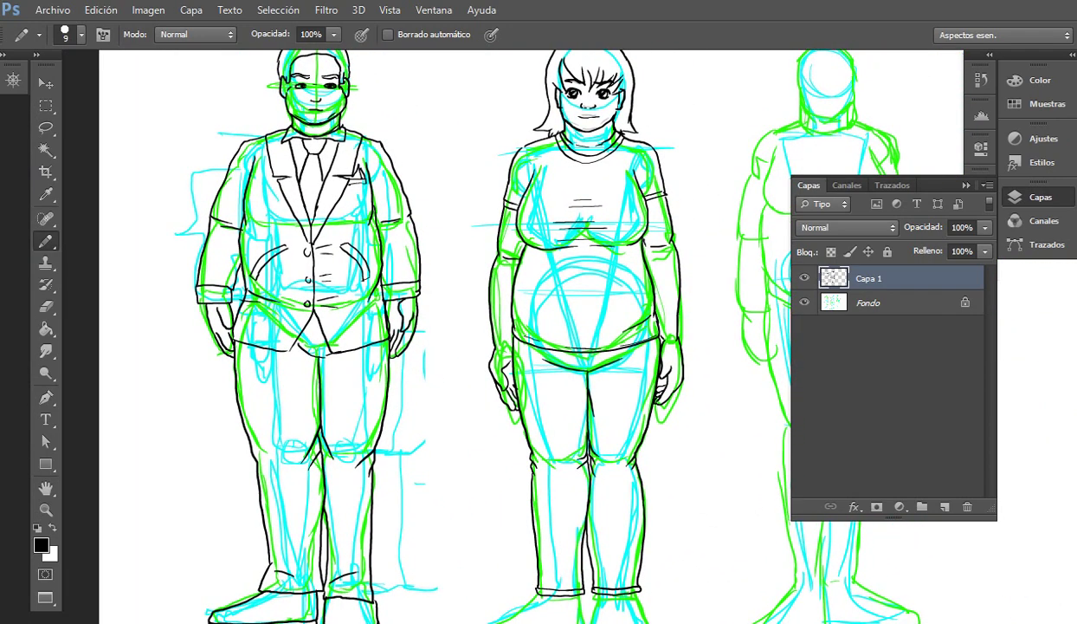
key("f")
mouse_move(636, 463)
left_mouse_down()
mouse_move(637, 489)
mouse_move(616, 485)
mouse_move(615, 465)
left_mouse_up()
scroll(459, 584, "up", 7)
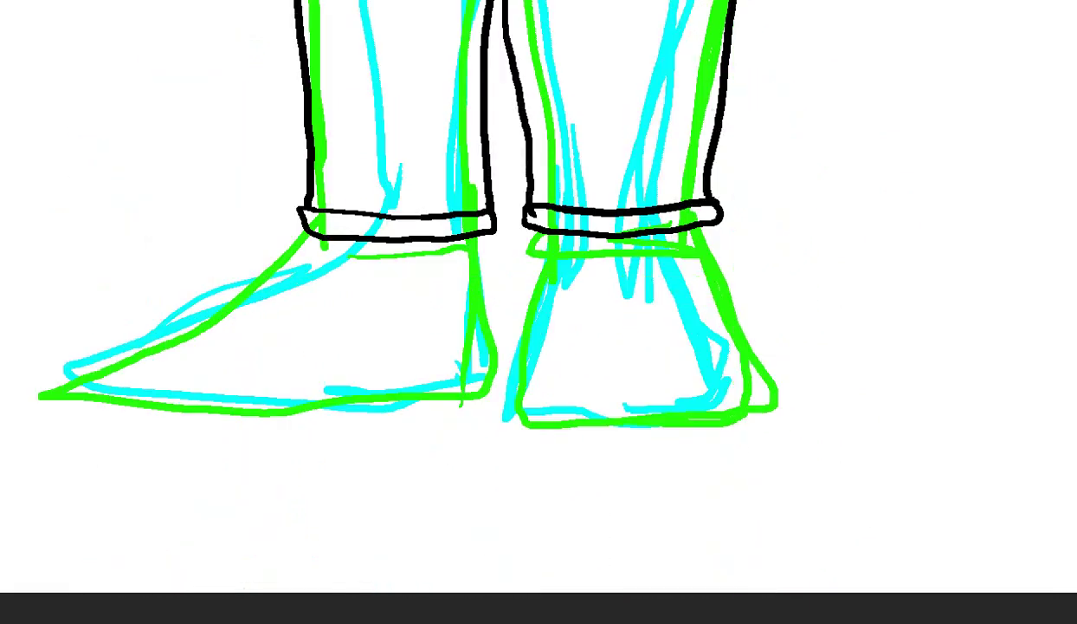
mouse_move(563, 338)
left_mouse_down()
mouse_move(522, 360)
mouse_move(527, 394)
mouse_move(579, 397)
mouse_move(600, 347)
left_mouse_up()
mouse_move(530, 314)
left_mouse_down()
mouse_move(560, 232)
mouse_move(517, 342)
mouse_move(516, 388)
left_mouse_up()
mouse_move(596, 346)
left_mouse_down()
mouse_move(734, 325)
mouse_move(582, 330)
left_mouse_up()
mouse_move(703, 227)
left_mouse_down()
mouse_move(730, 265)
mouse_move(738, 325)
left_mouse_up()
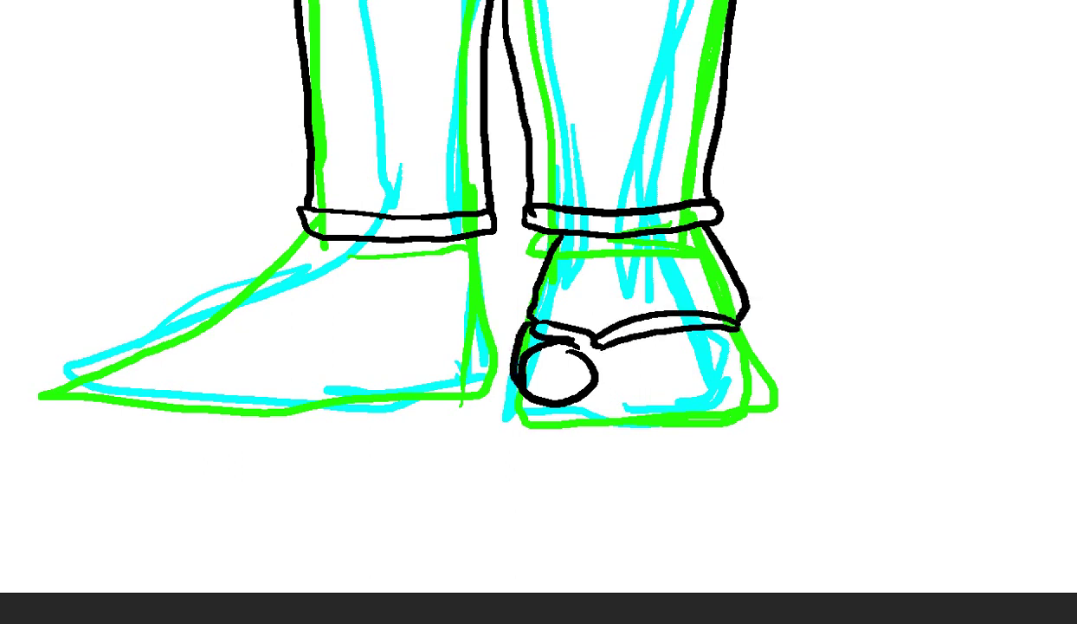
Step: Add the smaller toes and the sandal sole to the middle figure's front-facing foot
mouse_move(606, 348)
left_mouse_down()
mouse_move(599, 397)
mouse_move(622, 350)
left_mouse_up()
mouse_move(647, 389)
left_mouse_down()
mouse_move(658, 341)
mouse_move(703, 374)
mouse_move(666, 325)
left_mouse_up()
mouse_move(703, 379)
left_mouse_down()
mouse_move(754, 353)
mouse_move(706, 322)
left_mouse_up()
mouse_move(494, 365)
left_mouse_down()
mouse_move(518, 424)
mouse_move(598, 435)
mouse_move(769, 421)
mouse_move(784, 388)
mouse_move(744, 367)
left_mouse_up()
left_click_drag(606, 363, 824, 376)
Step: Draw the middle figure's side-facing foot in black with its strap, toes and sandal sole
mouse_move(520, 246)
left_mouse_down()
mouse_move(452, 301)
mouse_move(457, 332)
mouse_move(524, 402)
mouse_move(407, 337)
mouse_move(404, 322)
left_mouse_up()
mouse_move(441, 362)
left_mouse_down()
mouse_move(339, 370)
mouse_move(396, 417)
mouse_move(460, 398)
mouse_move(520, 421)
mouse_move(601, 390)
mouse_move(716, 374)
mouse_move(697, 247)
left_mouse_up()
mouse_move(399, 330)
left_mouse_down()
mouse_move(355, 336)
mouse_move(314, 361)
mouse_move(338, 392)
left_mouse_up()
mouse_move(311, 343)
left_mouse_down()
mouse_move(331, 336)
mouse_move(298, 378)
mouse_move(355, 326)
left_mouse_up()
mouse_move(291, 373)
left_mouse_down()
mouse_move(294, 416)
mouse_move(407, 437)
mouse_move(703, 427)
mouse_move(723, 400)
left_mouse_up()
Step: Check the proportions and inking of all three figures across the whole canvas
key("ctrl+minus")
key("ctrl+minus")
key("ctrl+minus")
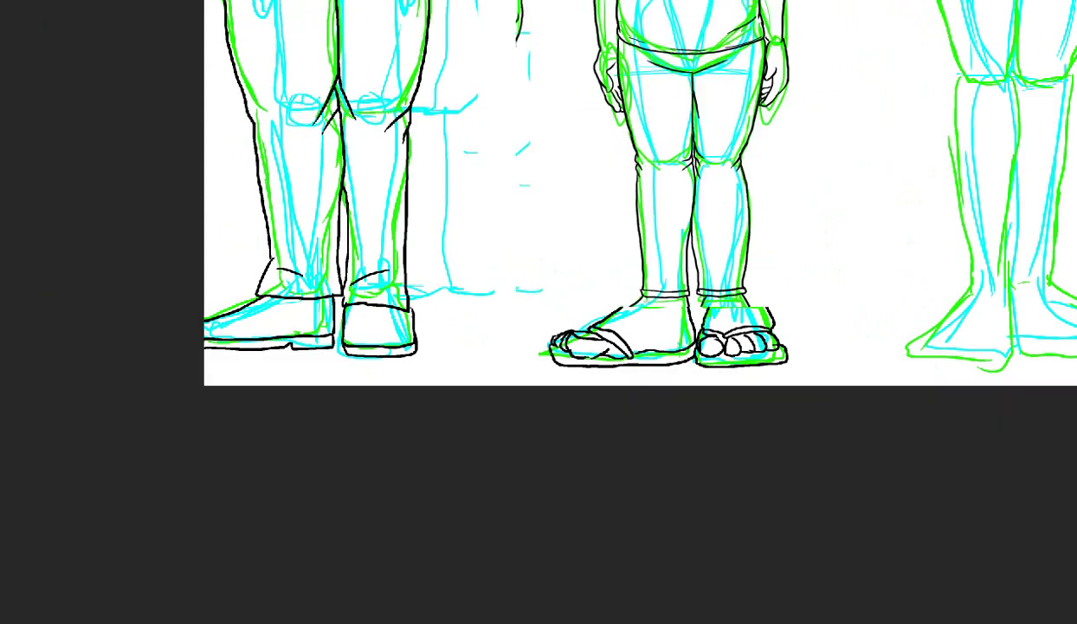
left_click_drag(684, 282, 563, 497)
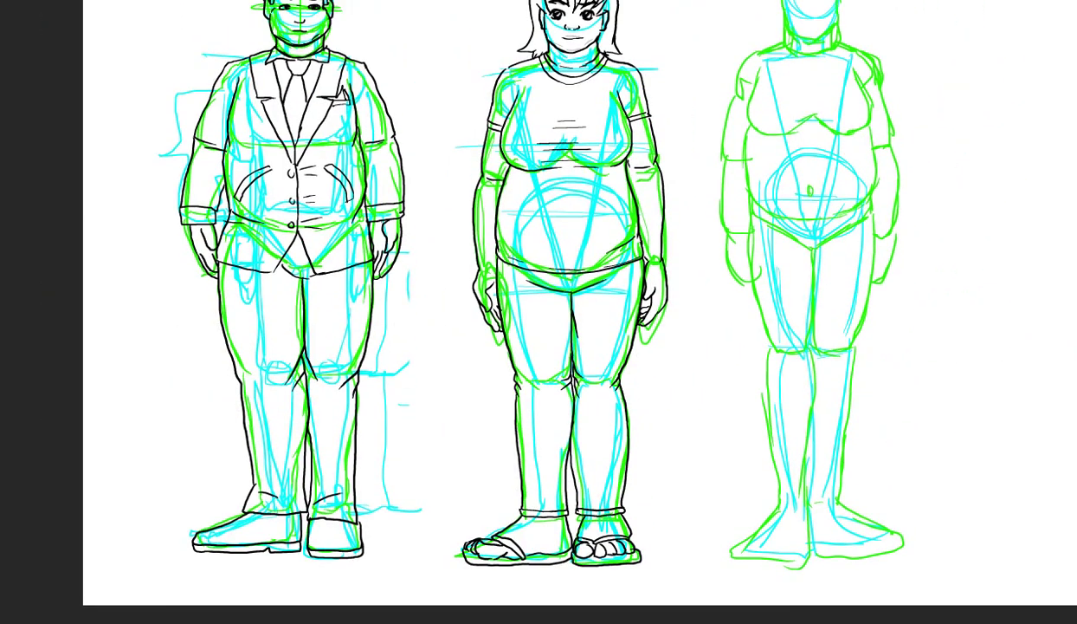
key("ctrl+minus")
left_click_drag(598, 294, 571, 326)
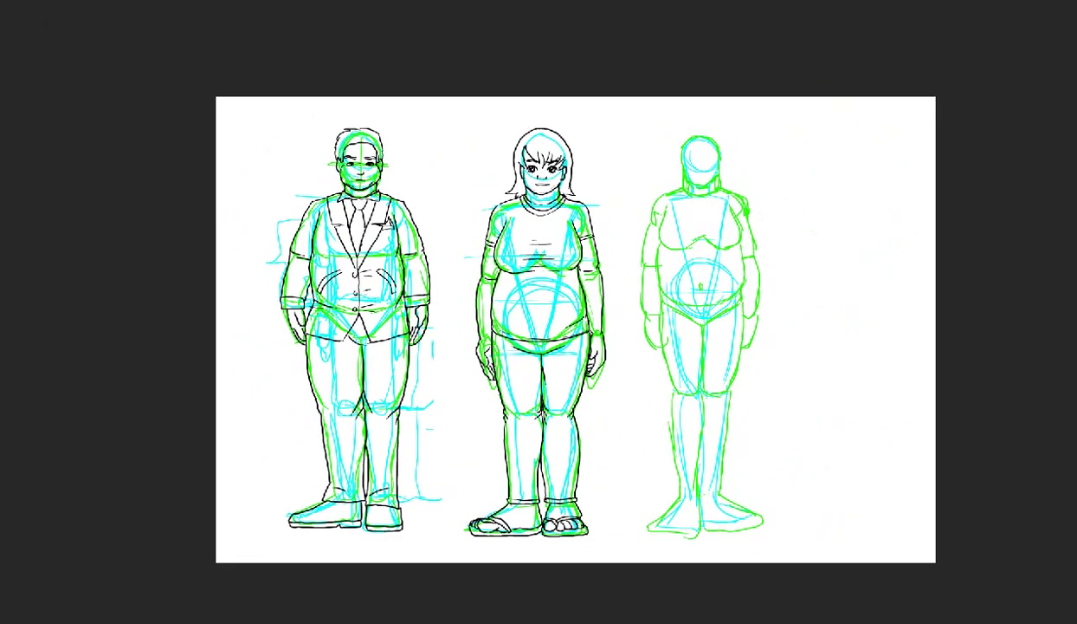
key("ctrl+0")
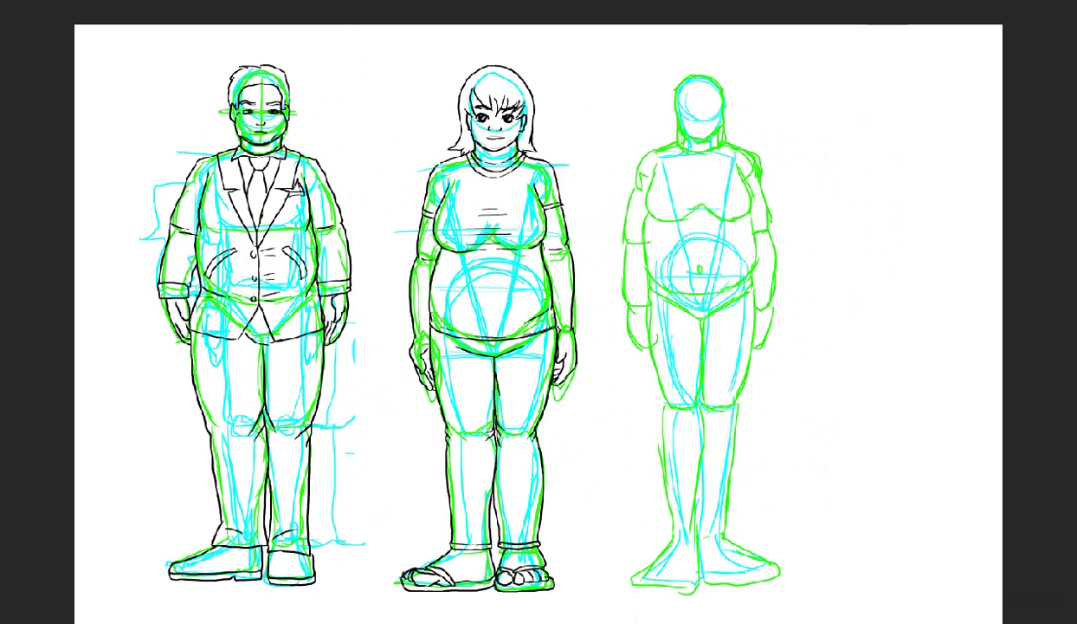
scroll(546, 375, "up", 1)
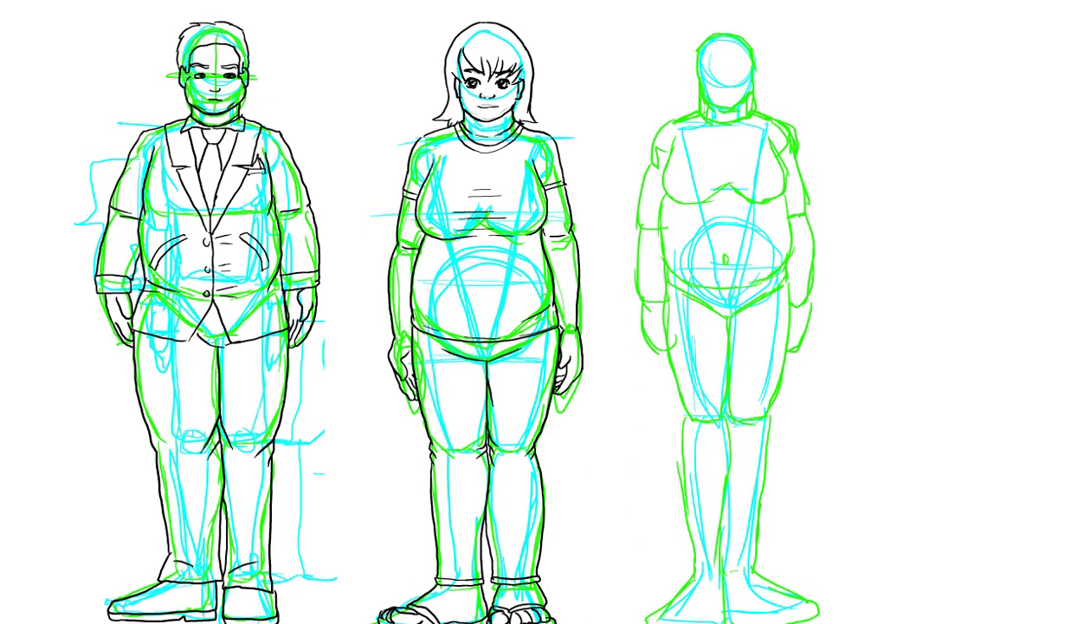
Step: Sketch a five-pointed star in cyan across the chest of the middle figure's T-shirt on the Fondo layer
key("ctrl+t")
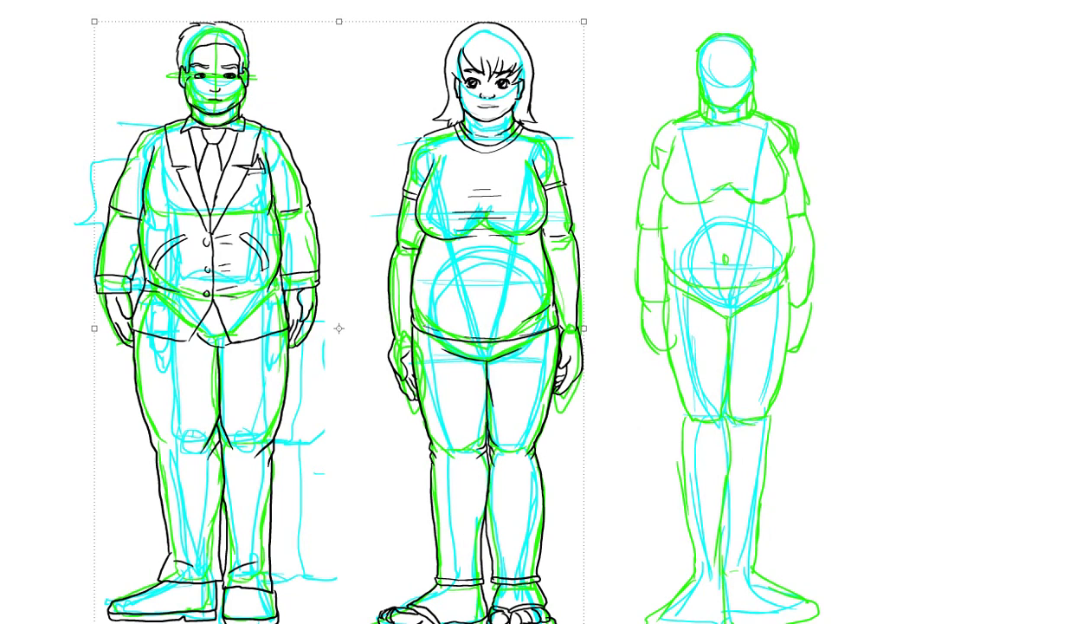
left_click_drag(362, 113, 636, 332)
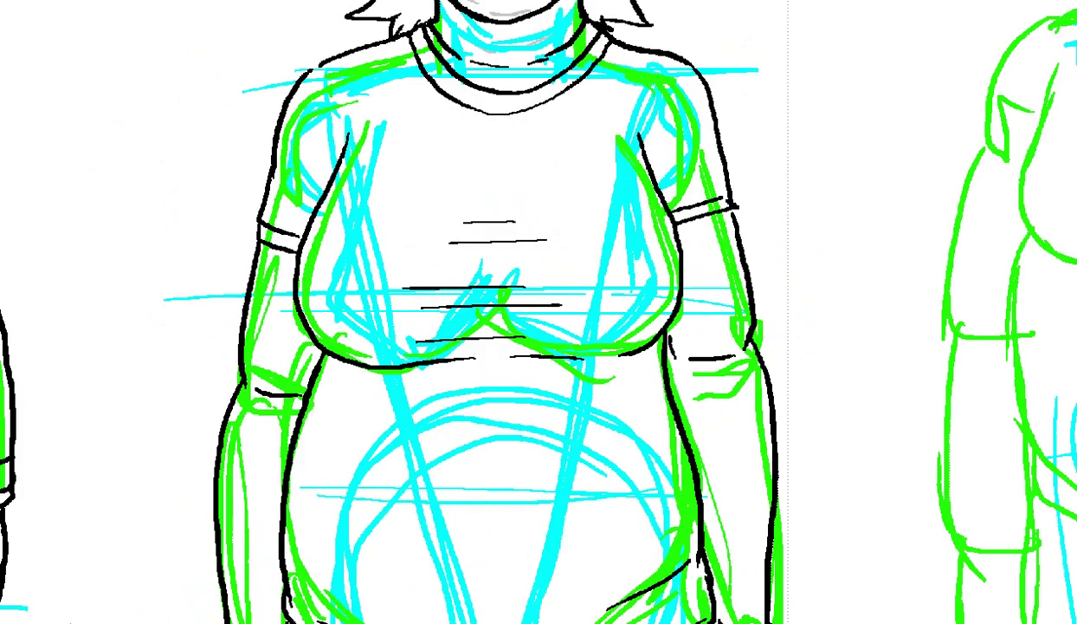
key("f")
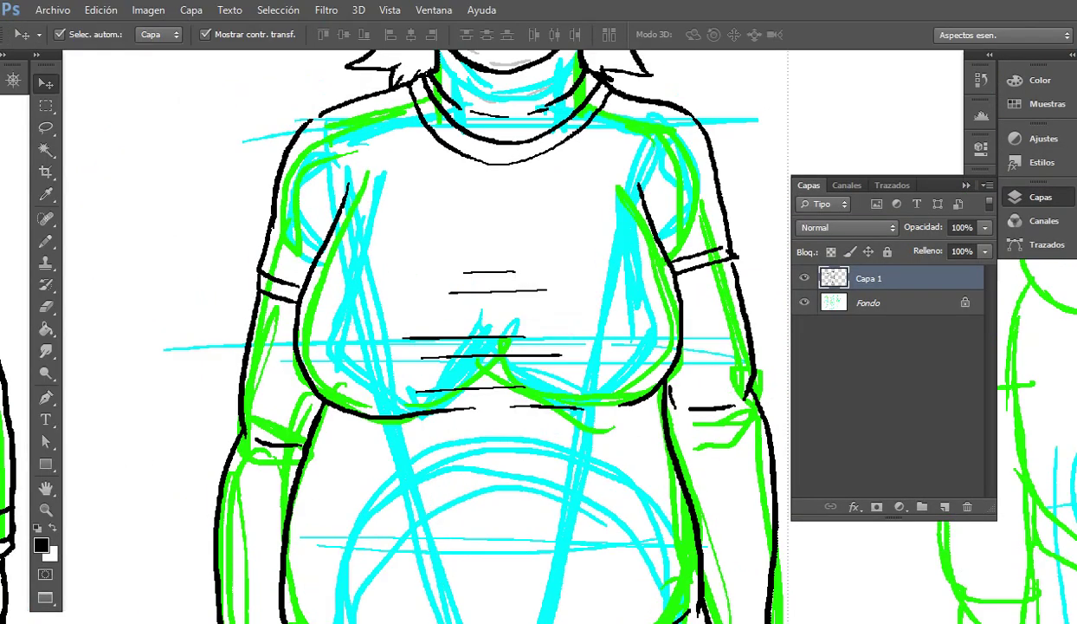
left_click(889, 303)
key("b")
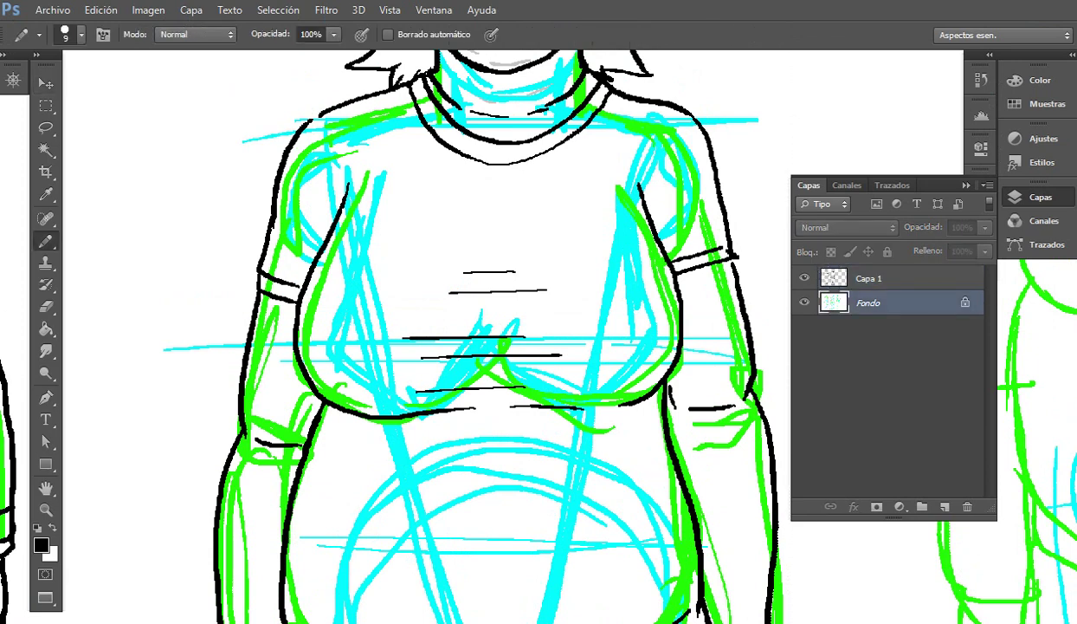
key("f")
key("f")
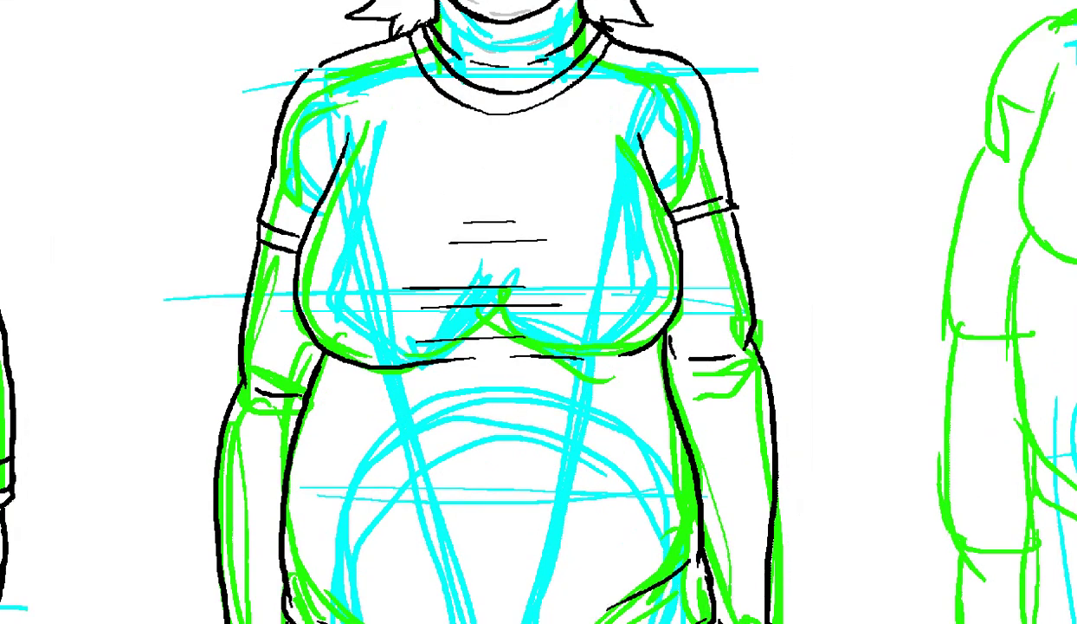
left_click_drag(498, 157, 405, 275)
left_click_drag(477, 191, 416, 295)
mouse_move(494, 143)
left_mouse_down()
mouse_move(584, 346)
mouse_move(572, 291)
left_mouse_up()
mouse_move(589, 208)
left_mouse_down()
mouse_move(485, 294)
mouse_move(362, 223)
mouse_move(537, 350)
left_mouse_up()
left_click_drag(424, 267, 560, 367)
left_click_drag(507, 216, 531, 269)
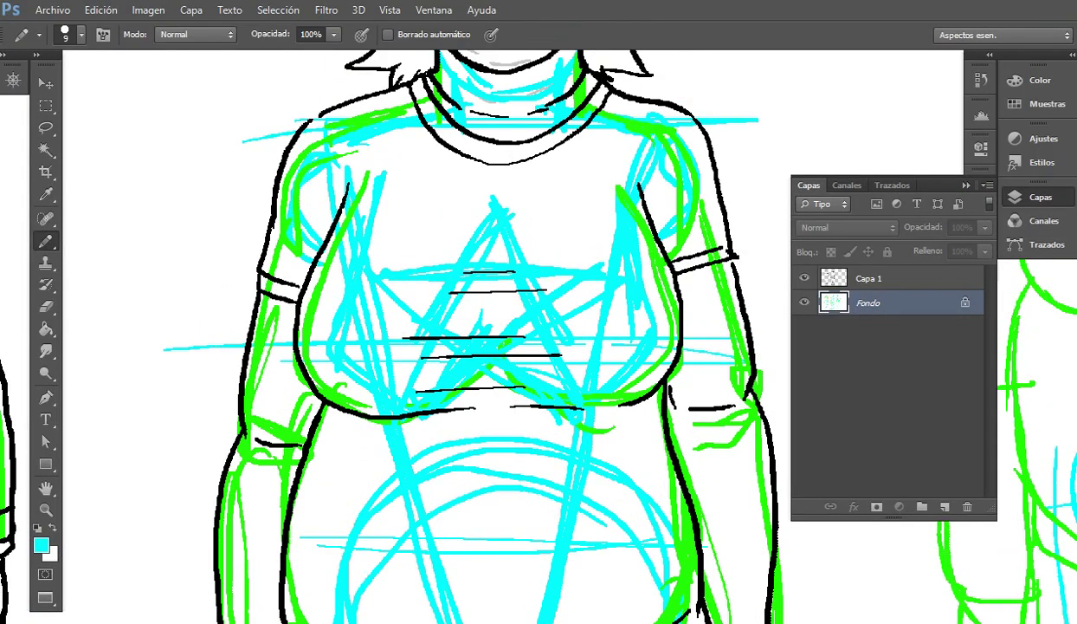
Step: Ink the star on the middle figure's T-shirt with a black outline and rounded points
left_click(889, 349)
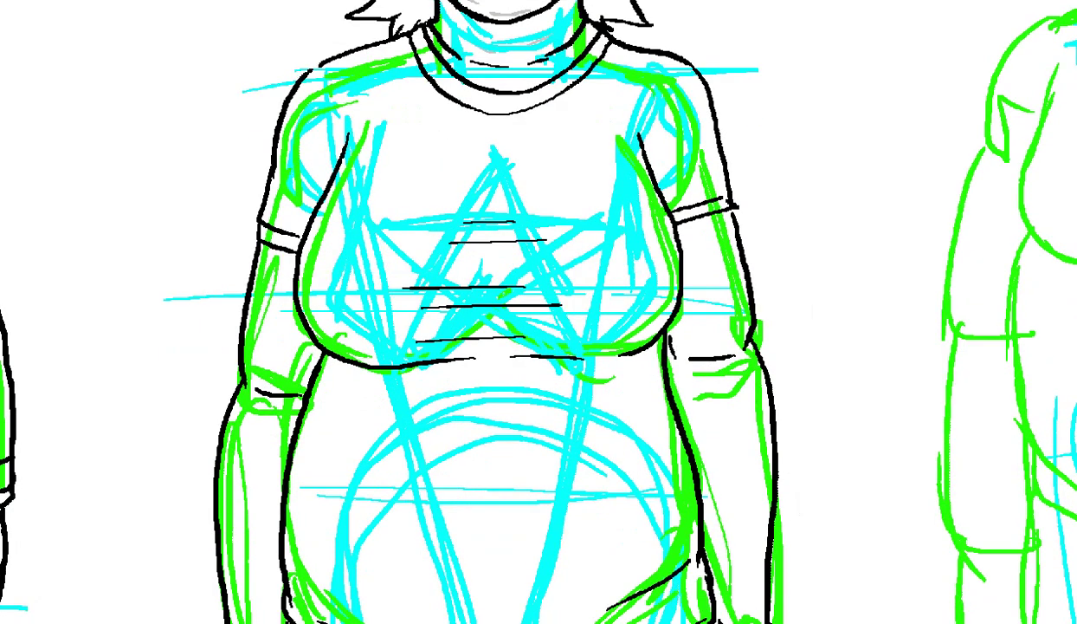
left_click_drag(404, 196, 674, 437)
left_click_drag(606, 364, 684, 518)
mouse_move(201, 254)
left_mouse_down()
mouse_move(219, 207)
mouse_move(329, 195)
mouse_move(405, 148)
mouse_move(463, 42)
mouse_move(525, 102)
mouse_move(561, 196)
left_mouse_up()
mouse_move(394, 143)
left_mouse_down()
mouse_move(510, 143)
mouse_move(554, 177)
mouse_move(429, 264)
left_mouse_up()
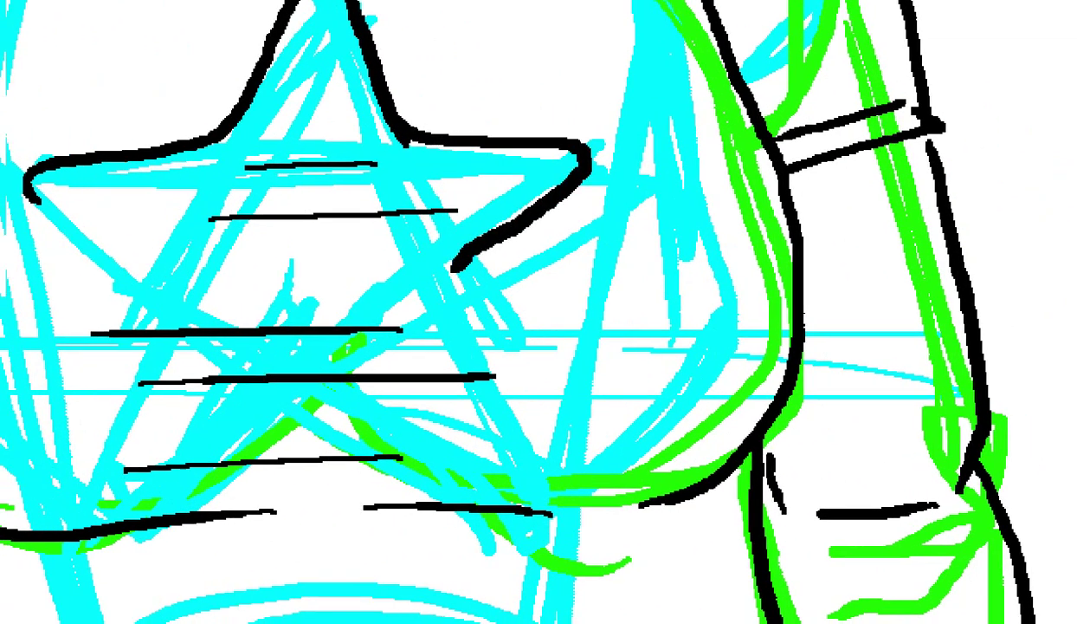
mouse_move(295, 137)
left_mouse_down()
mouse_move(355, 220)
mouse_move(368, 286)
mouse_move(333, 411)
mouse_move(364, 459)
mouse_move(452, 383)
mouse_move(565, 329)
mouse_move(801, 466)
mouse_move(714, 227)
mouse_move(720, 187)
left_mouse_up()
key("ctrl+minus")
key("ctrl+minus")
key("ctrl+minus")
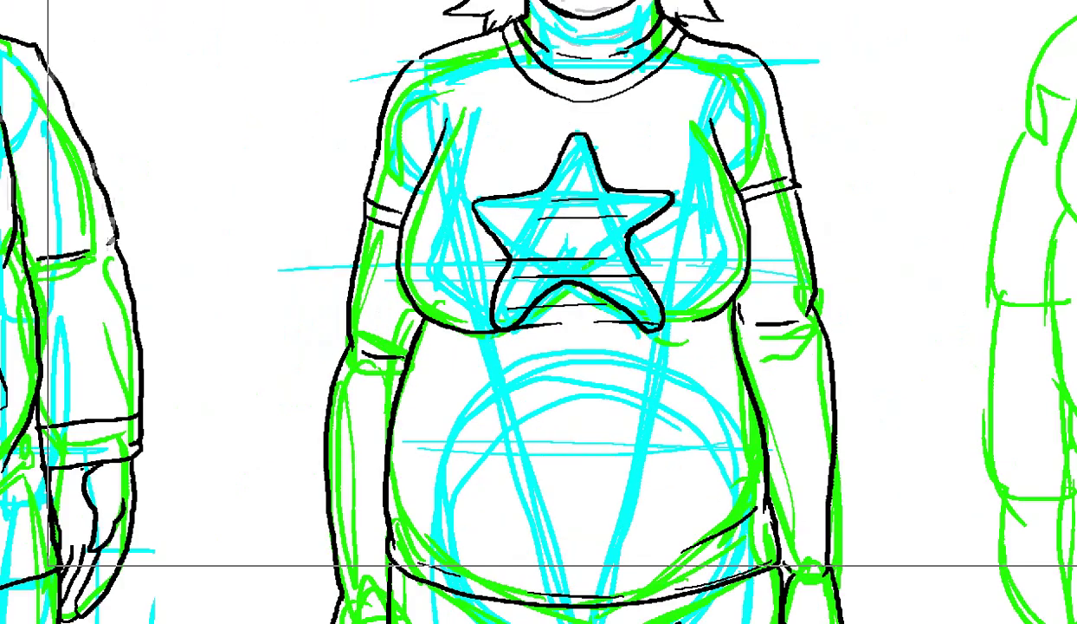
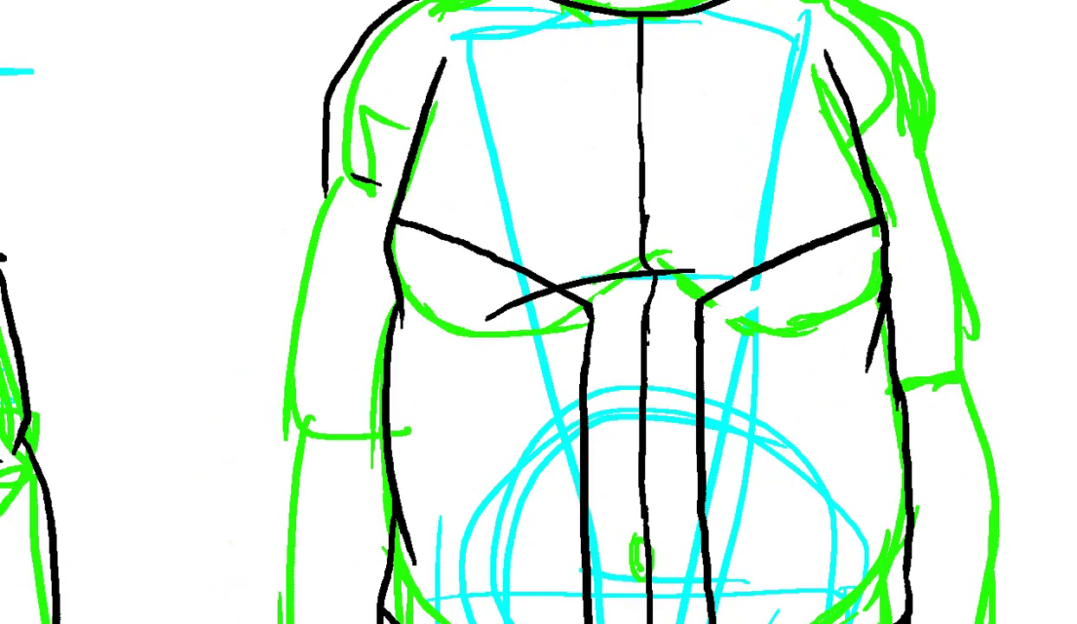
Step: Draw the right figure's jacket sleeve on the image's left in black, with its outer contour and cuff
mouse_move(321, 175)
left_mouse_down()
mouse_move(280, 324)
mouse_move(288, 448)
left_mouse_up()
left_click_drag(390, 390, 390, 246)
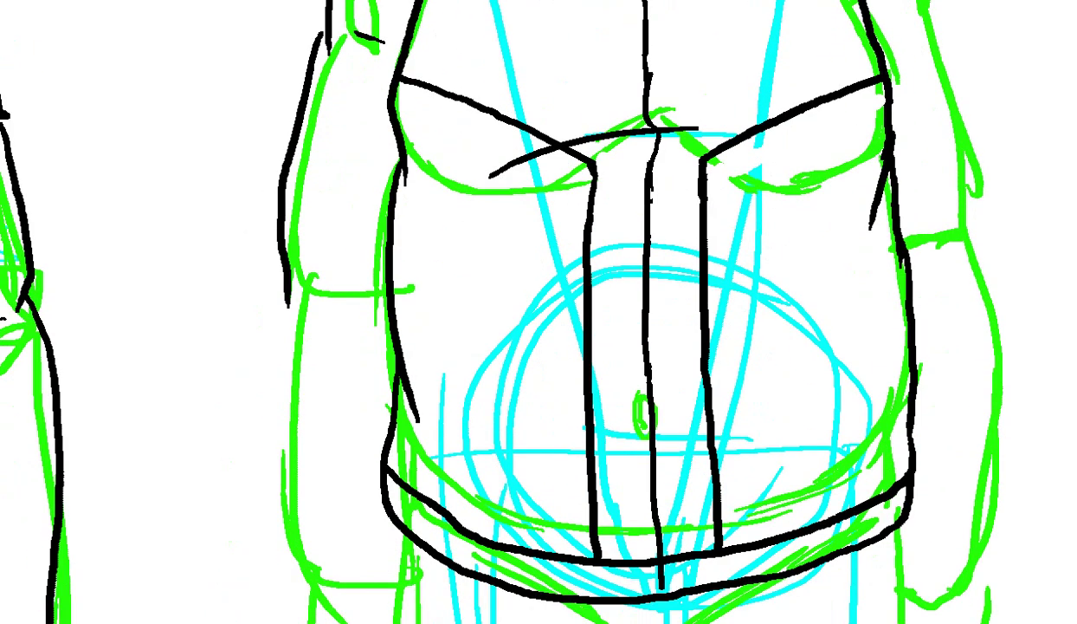
scroll(539, 312, "down", 3)
scroll(539, 311, "left", 1)
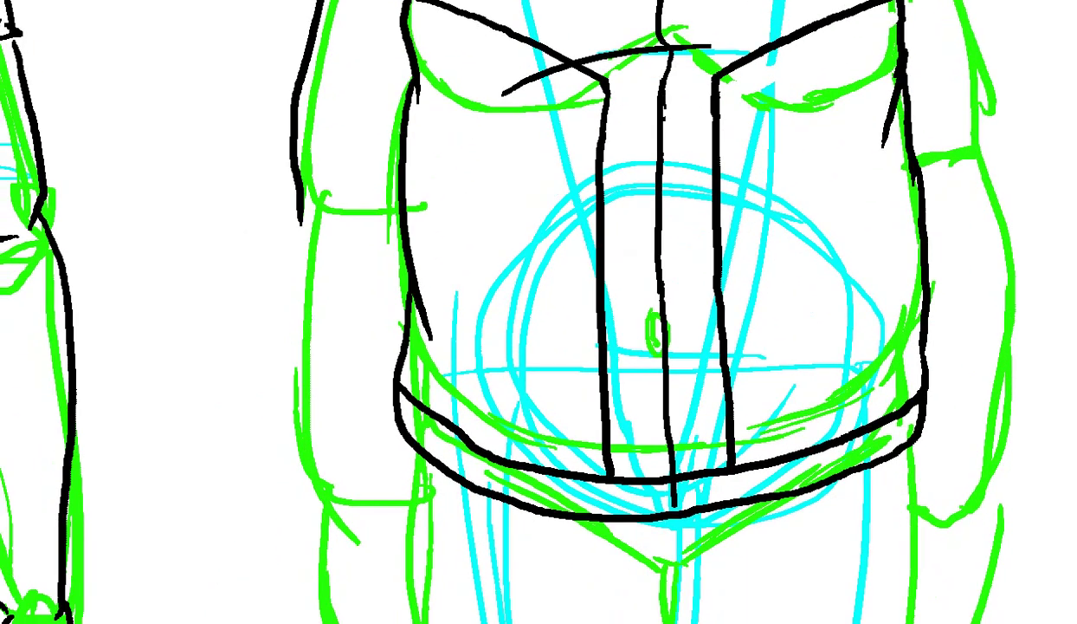
mouse_move(286, 195)
left_mouse_down()
mouse_move(299, 495)
mouse_move(407, 502)
mouse_move(293, 470)
left_mouse_up()
mouse_move(693, 216)
left_mouse_down()
mouse_move(452, 234)
mouse_move(272, 457)
left_mouse_up()
left_click_drag(235, 37, 237, 177)
Step: Draw the right figure's shoulder and jacket sleeve on the image's right in black, ending in a cuff
scroll(539, 312, "up", 3)
scroll(539, 312, "left", 1)
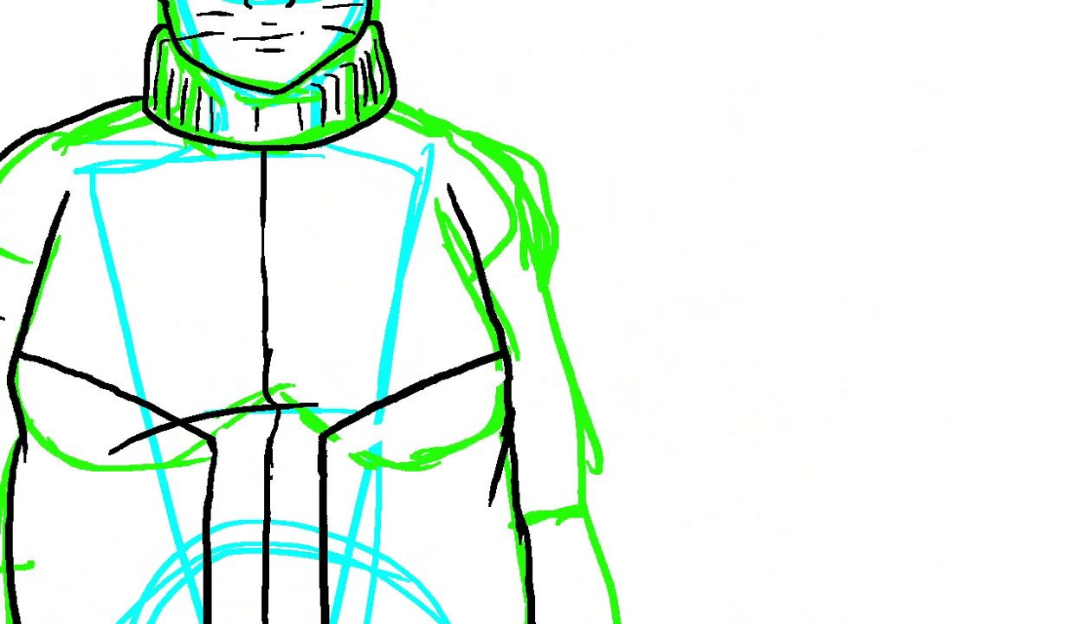
mouse_move(390, 86)
left_mouse_down()
mouse_move(537, 170)
mouse_move(565, 352)
left_mouse_up()
scroll(538, 312, "down", 4)
scroll(539, 312, "left", 1)
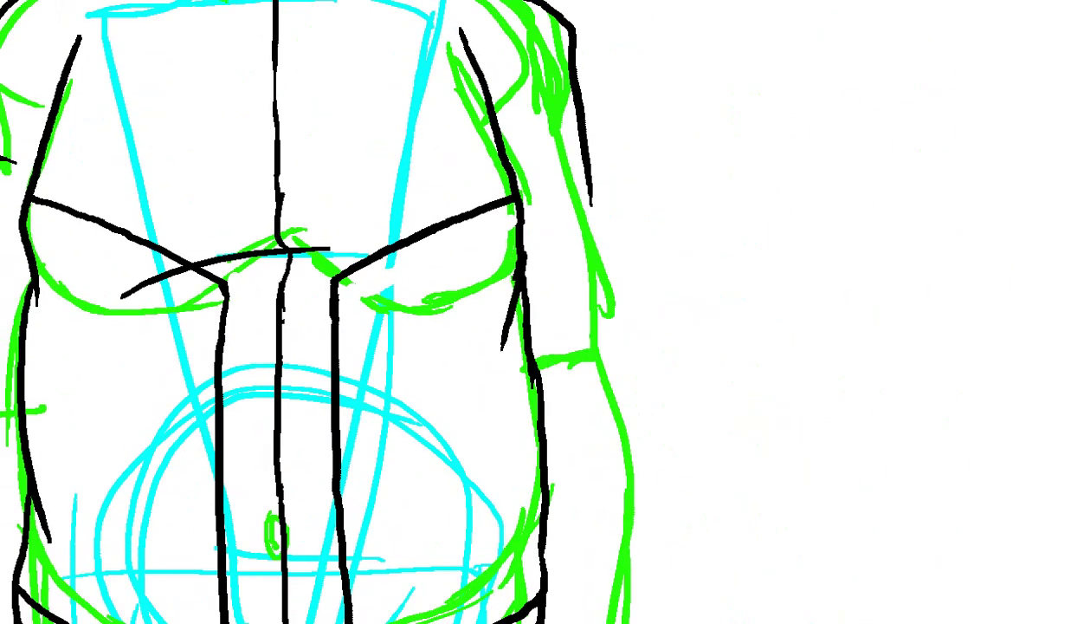
mouse_move(569, 167)
left_mouse_down()
mouse_move(603, 258)
mouse_move(596, 368)
left_mouse_up()
scroll(539, 312, "down", 5)
mouse_move(594, 137)
left_mouse_down()
mouse_move(638, 304)
mouse_move(623, 462)
mouse_move(533, 452)
mouse_move(535, 481)
mouse_move(594, 492)
mouse_move(610, 450)
left_mouse_up()
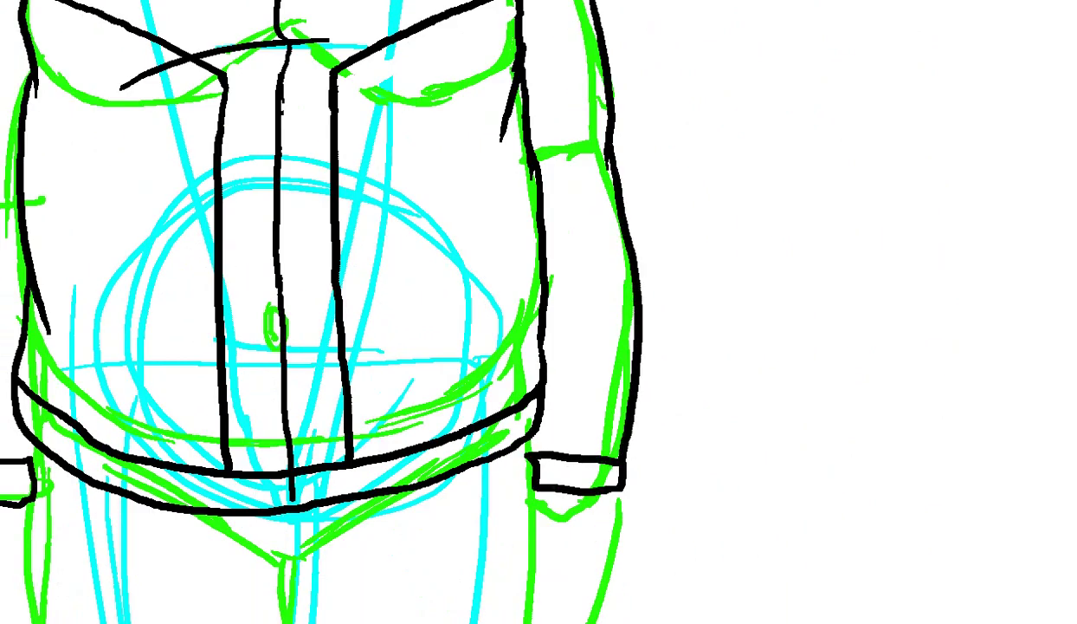
Step: Draw two straps around the right figure's thigh on the image's left, with a narrow sheath along its outer side
scroll(538, 312, "down", 5)
scroll(539, 312, "left", 3)
scroll(539, 312, "down", 6)
scroll(539, 312, "left", 2)
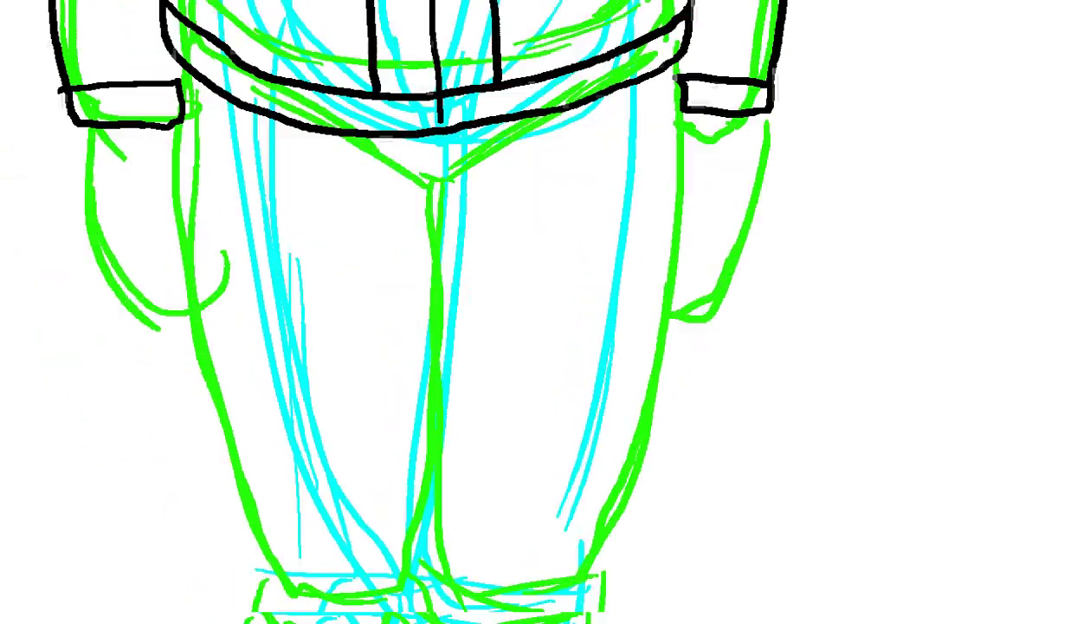
left_click_drag(217, 274, 466, 266)
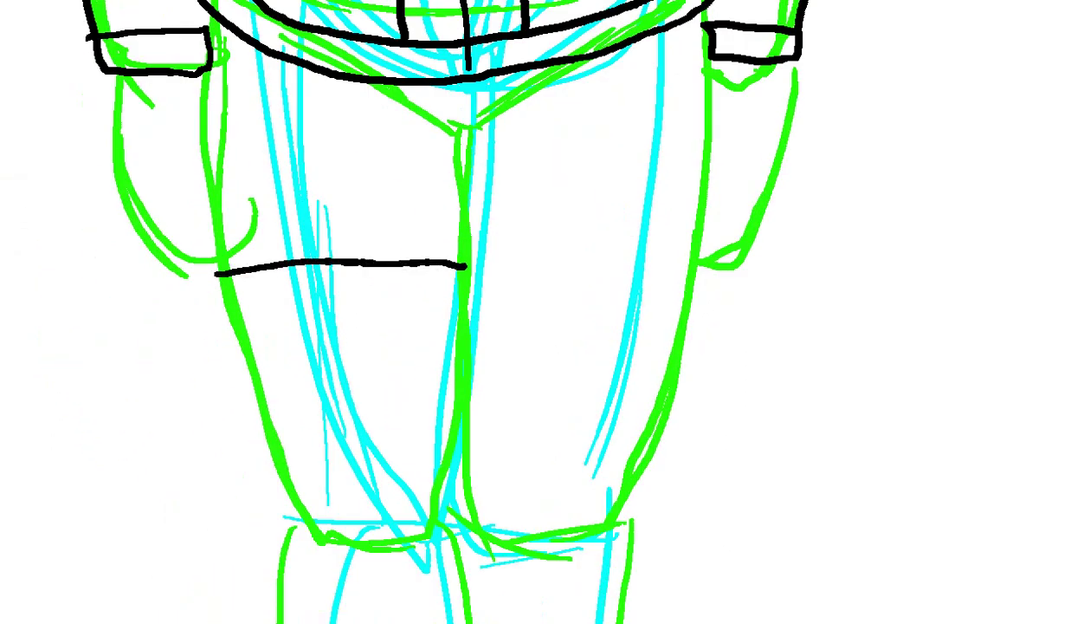
mouse_move(464, 305)
left_mouse_down()
mouse_move(246, 320)
mouse_move(450, 327)
mouse_move(457, 358)
mouse_move(246, 384)
left_mouse_up()
left_click_drag(216, 273, 250, 390)
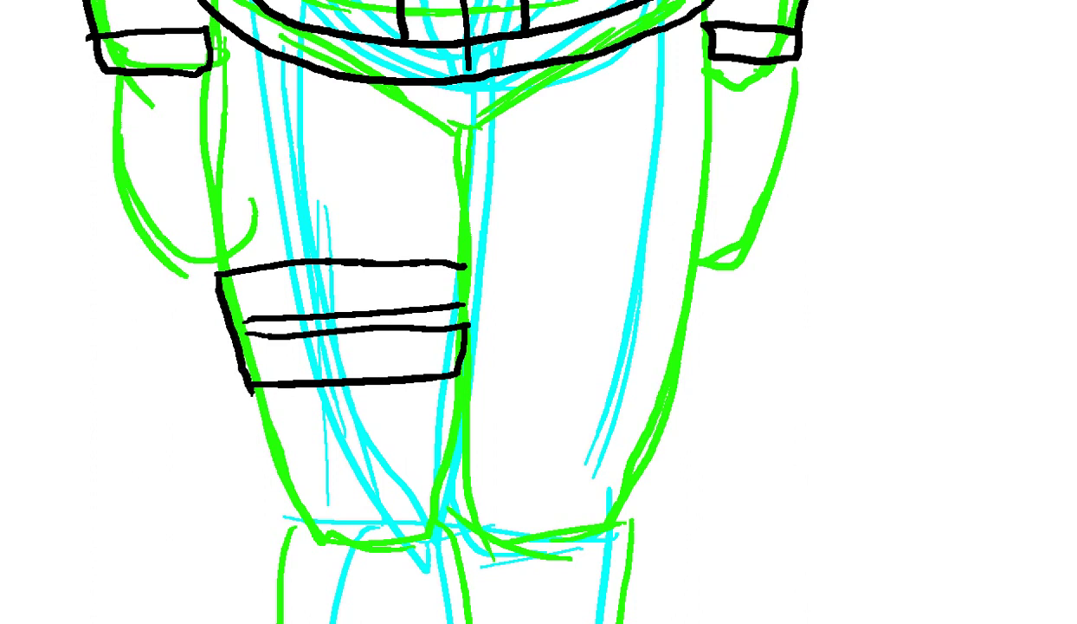
mouse_move(212, 259)
left_mouse_down()
mouse_move(169, 267)
mouse_move(232, 435)
mouse_move(204, 264)
left_mouse_up()
mouse_move(295, 325)
left_mouse_down()
mouse_move(303, 342)
mouse_move(270, 399)
left_mouse_up()
Step: Draw the right figure's crotch folds and the inner thigh contour down past the straps in black
mouse_move(436, 176)
left_mouse_down()
mouse_move(472, 196)
mouse_move(571, 160)
left_mouse_up()
mouse_move(490, 190)
left_mouse_down()
mouse_move(504, 286)
mouse_move(488, 336)
mouse_move(493, 390)
left_mouse_up()
left_click_drag(488, 215, 493, 246)
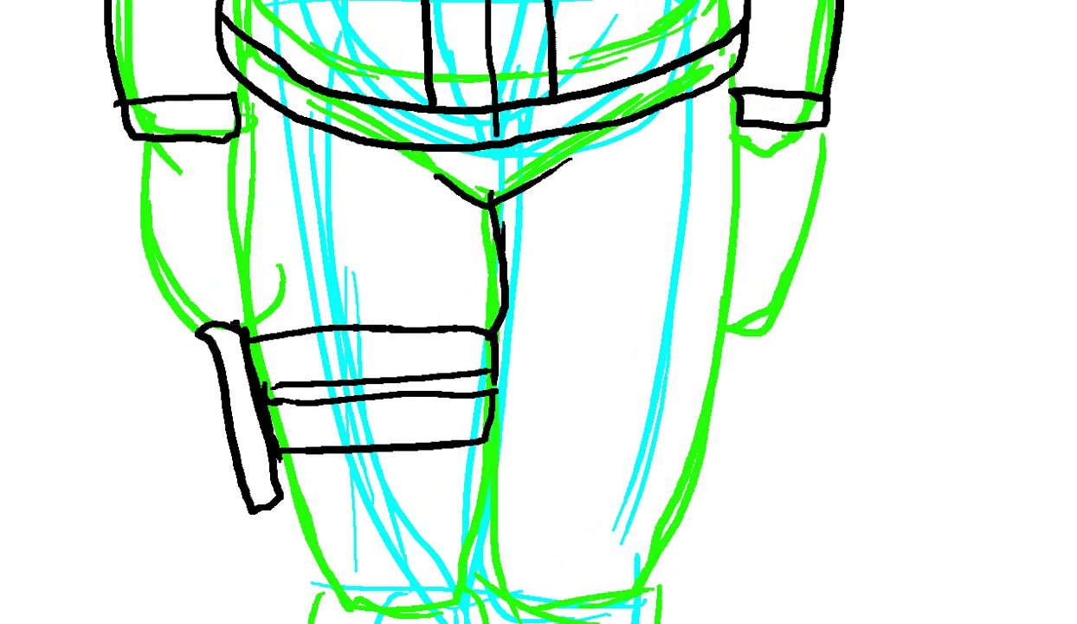
mouse_move(490, 319)
left_mouse_down()
mouse_move(517, 350)
mouse_move(486, 370)
mouse_move(490, 559)
mouse_move(485, 292)
mouse_move(463, 357)
left_mouse_up()
Step: Draw the right figure's trouser leg on the image's left, with its outer contour, inner calf line and hem
mouse_move(270, 217)
left_mouse_down()
mouse_move(289, 309)
mouse_move(337, 165)
mouse_move(340, 526)
left_mouse_up()
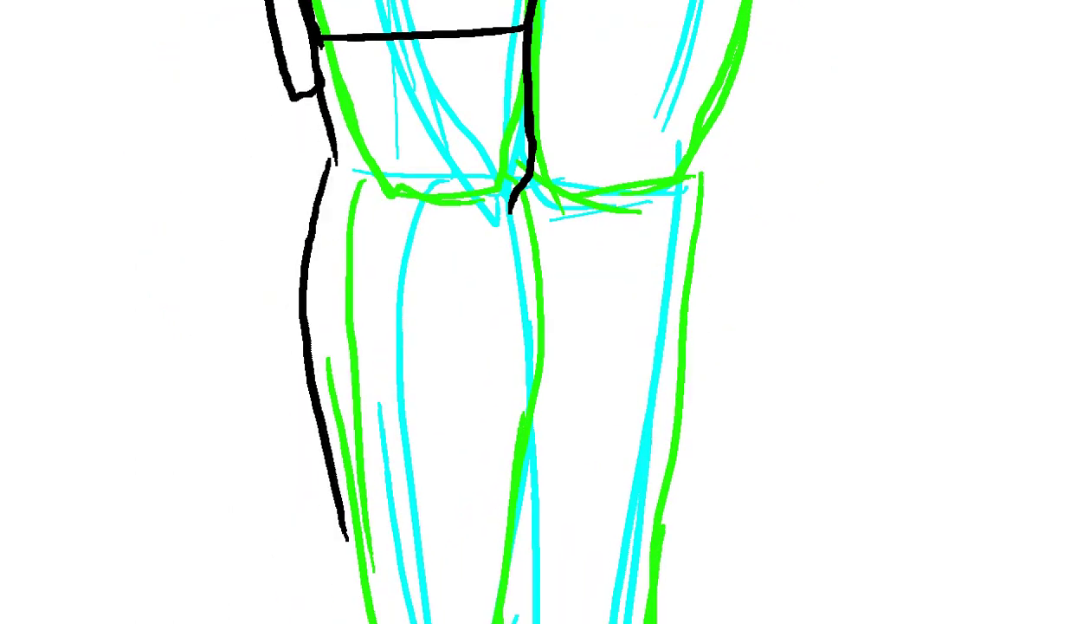
left_click_drag(321, 165, 326, 116)
scroll(473, 311, "down", 2)
scroll(473, 312, "right", 1)
scroll(472, 312, "down", 1)
scroll(473, 312, "right", 1)
mouse_move(423, 48)
left_mouse_down()
mouse_move(431, 300)
mouse_move(387, 506)
left_mouse_up()
scroll(473, 312, "down", 5)
scroll(473, 312, "left", 1)
mouse_move(319, 138)
left_mouse_down()
mouse_move(306, 371)
mouse_move(431, 398)
mouse_move(496, 388)
mouse_move(468, 245)
left_mouse_up()
left_click_drag(474, 160, 468, 252)
scroll(473, 312, "down", 1)
scroll(473, 312, "right", 2)
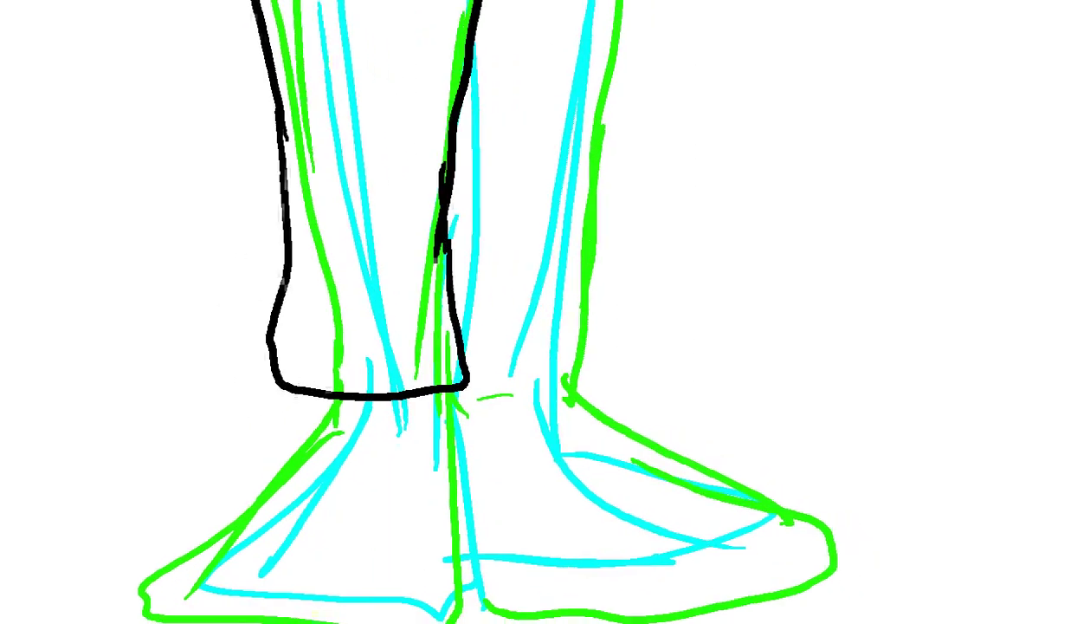
Step: Draw the right figure's trouser leg on the image's right in black, from the hem up to the waist
mouse_move(397, 355)
left_mouse_down()
mouse_move(442, 354)
mouse_move(544, 218)
mouse_move(551, 113)
left_mouse_up()
scroll(473, 312, "up", 4)
scroll(472, 311, "right", 1)
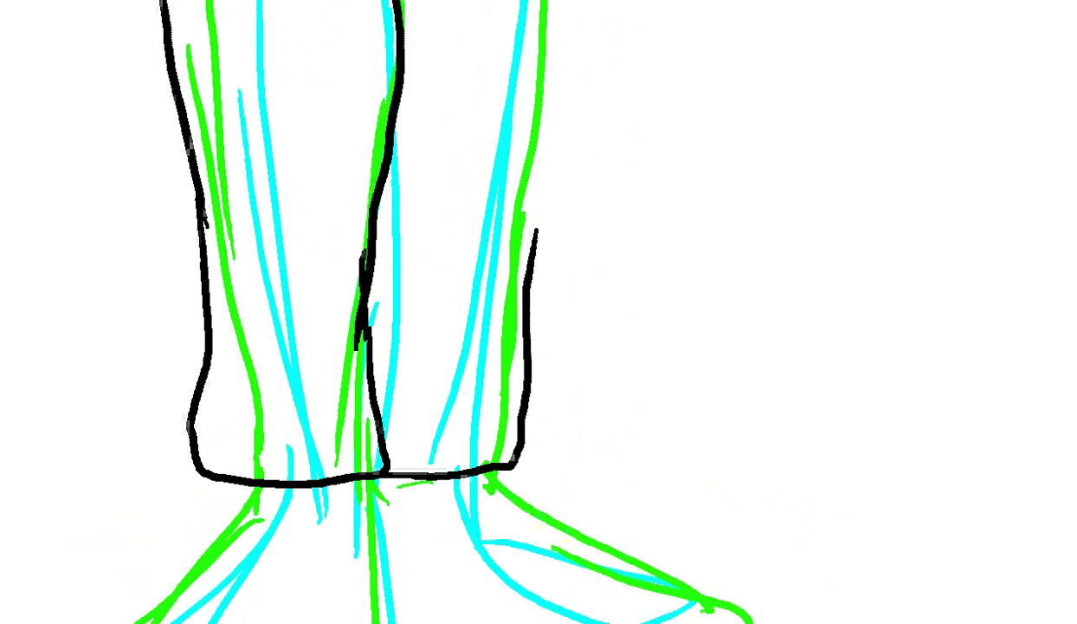
left_click_drag(444, 459, 483, 90)
scroll(472, 312, "up", 5)
scroll(473, 312, "right", 1)
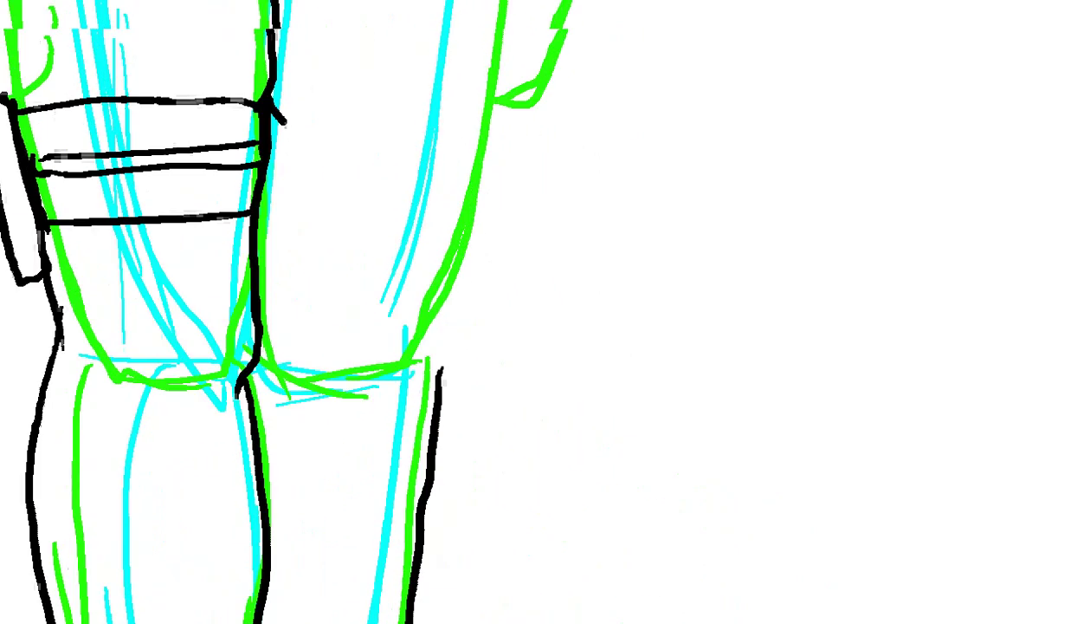
mouse_move(431, 426)
left_mouse_down()
mouse_move(422, 386)
mouse_move(485, 152)
mouse_move(464, 417)
mouse_move(482, 311)
mouse_move(482, 156)
mouse_move(586, 111)
mouse_move(503, 151)
left_mouse_up()
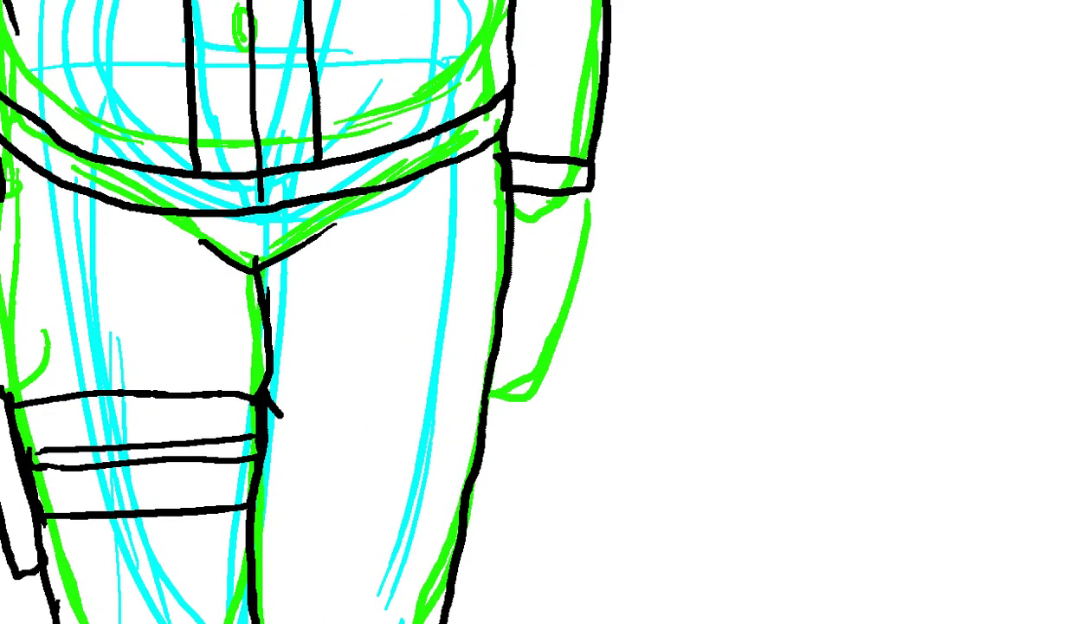
Step: Draw the right figure's hand below the cuff on the image's right, with its thumb, fingers and outer contour
mouse_move(503, 174)
left_mouse_down()
mouse_move(445, 190)
mouse_move(470, 207)
mouse_move(481, 239)
mouse_move(490, 337)
mouse_move(525, 274)
mouse_move(495, 205)
left_mouse_up()
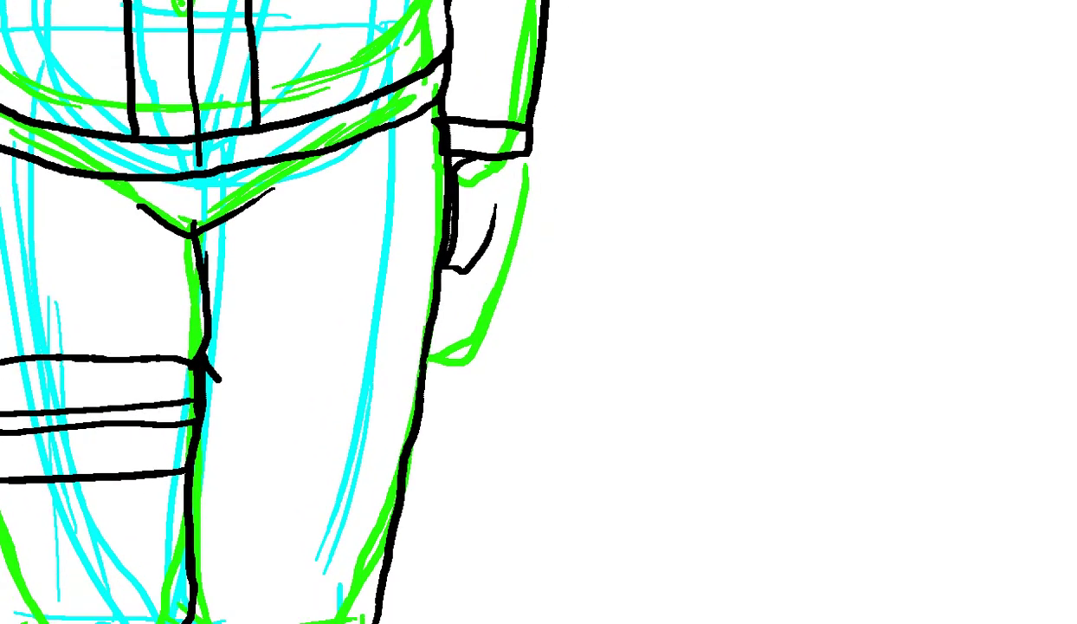
mouse_move(524, 159)
left_mouse_down()
mouse_move(530, 276)
mouse_move(450, 346)
mouse_move(430, 346)
mouse_move(420, 331)
mouse_move(456, 318)
mouse_move(483, 258)
left_mouse_up()
mouse_move(436, 314)
left_mouse_down()
mouse_move(453, 313)
mouse_move(468, 273)
mouse_move(444, 308)
mouse_move(591, 326)
left_mouse_up()
Step: Draw the right figure's hand below the cuff on the image's left in black, with its thumb, fingers and outer contour
scroll(391, 312, "down", 2)
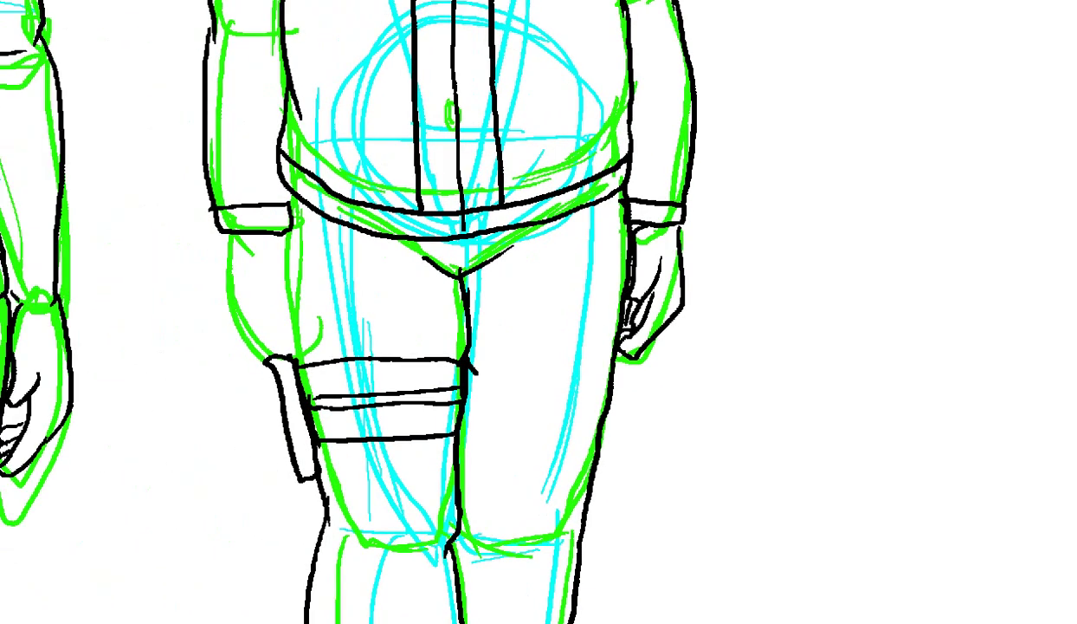
scroll(347, 286, "up", 3)
mouse_move(417, 154)
left_mouse_down()
mouse_move(397, 189)
mouse_move(459, 372)
mouse_move(459, 256)
mouse_move(524, 206)
mouse_move(338, 74)
left_mouse_up()
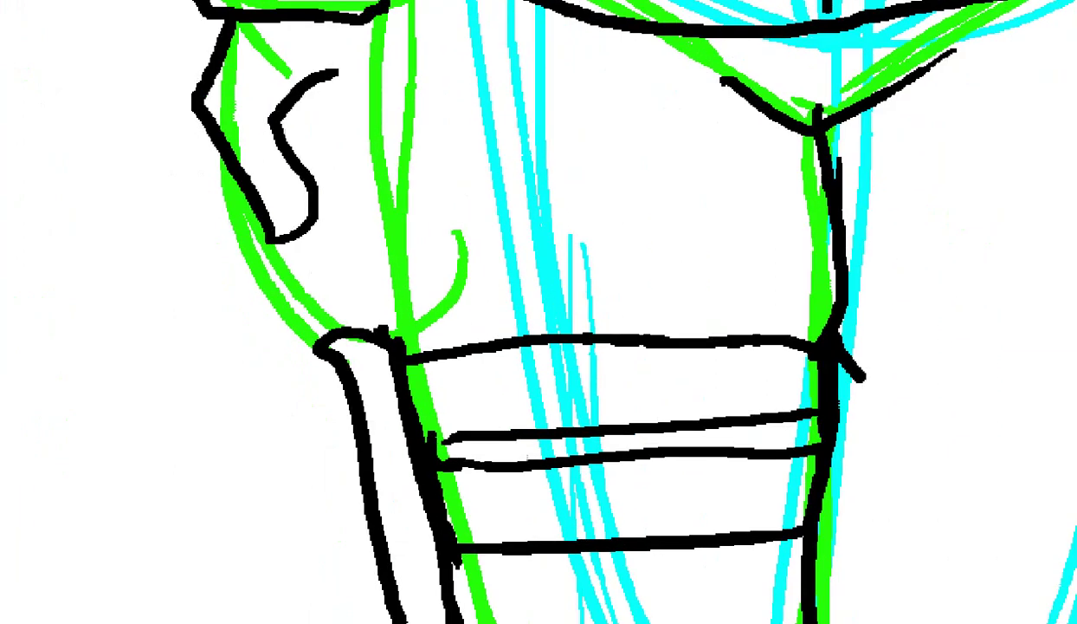
left_click_drag(405, 288, 462, 440)
left_click_drag(263, 296, 340, 347)
mouse_move(299, 245)
left_mouse_down()
mouse_move(370, 309)
mouse_move(351, 320)
left_mouse_up()
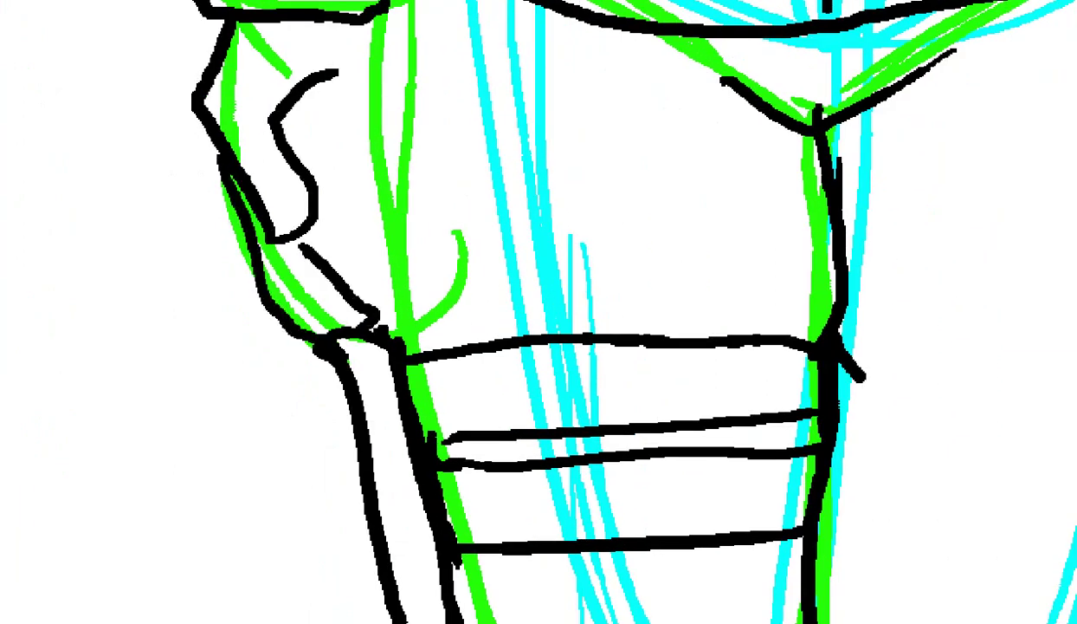
mouse_move(312, 213)
left_mouse_down()
mouse_move(400, 289)
mouse_move(371, 305)
left_mouse_up()
mouse_move(352, 188)
left_mouse_down()
mouse_move(400, 249)
mouse_move(346, 350)
left_mouse_up()
left_click_drag(324, 10, 348, 438)
Step: Draw the right figure's foot on the image's left in black, with ankle contours, open-toe shoe edge, five toes and sole
key("ctrl+minus")
key("ctrl+minus")
key("ctrl+minus")
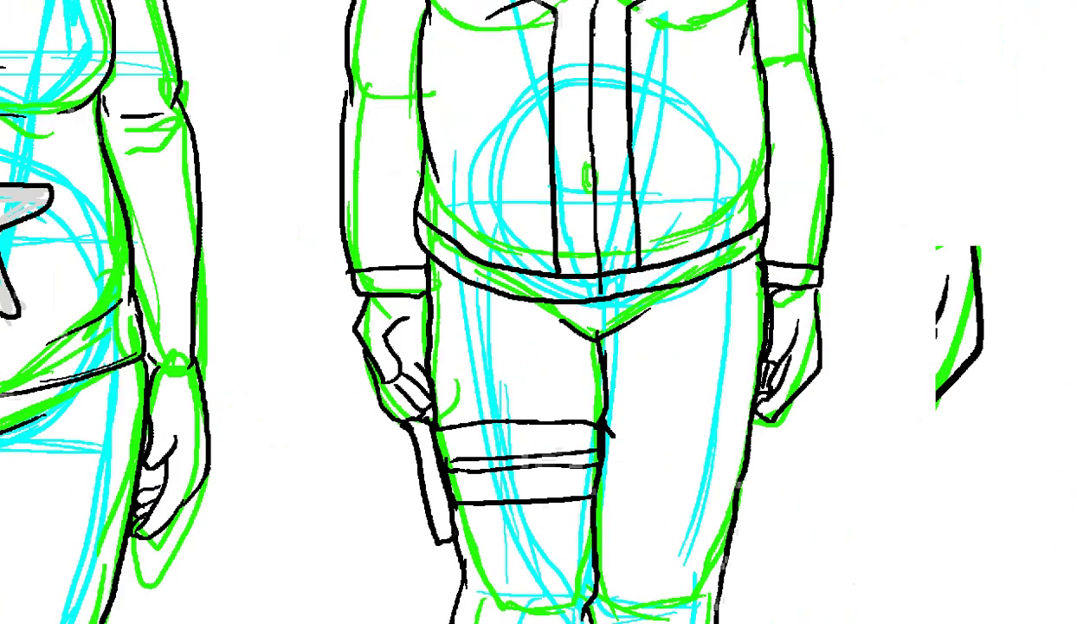
key("ctrl+minus")
left_click_drag(598, 346, 423, 296)
key("ctrl+minus")
key("ctrl+minus")
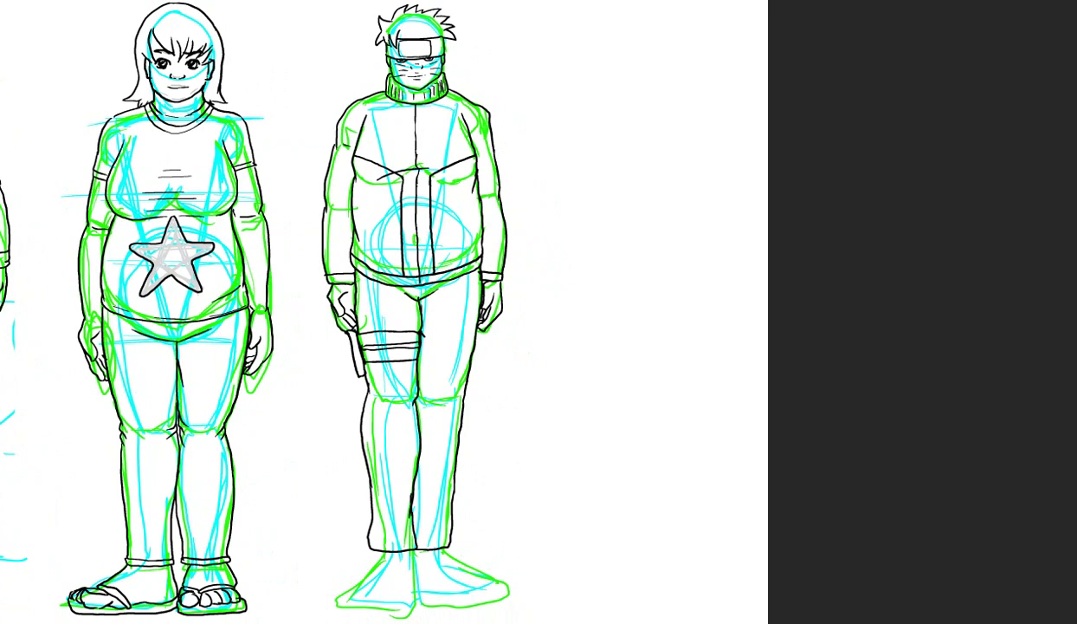
left_click_drag(423, 297, 402, 197)
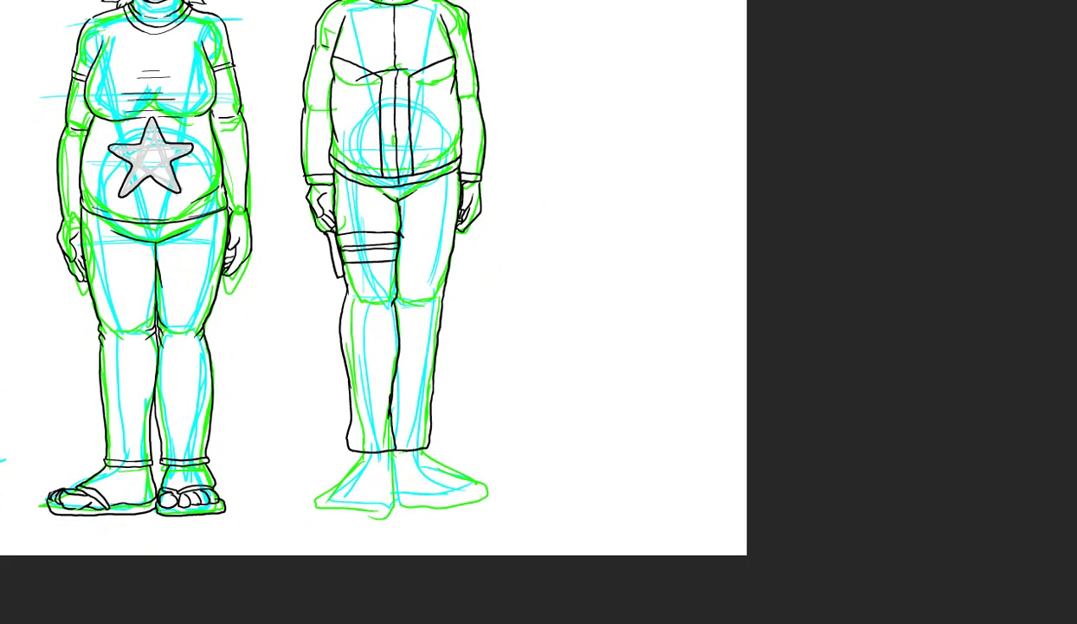
scroll(382, 537, "up", 5)
mouse_move(378, 364)
left_mouse_down()
mouse_move(223, 344)
mouse_move(183, 351)
mouse_move(265, 269)
mouse_move(291, 218)
left_mouse_up()
mouse_move(409, 211)
left_mouse_down()
mouse_move(413, 299)
mouse_move(392, 424)
mouse_move(357, 358)
mouse_move(310, 388)
mouse_move(385, 440)
left_mouse_up()
mouse_move(305, 369)
left_mouse_down()
mouse_move(259, 425)
mouse_move(273, 453)
mouse_move(310, 445)
left_mouse_up()
mouse_move(268, 374)
left_mouse_down()
mouse_move(247, 455)
mouse_move(201, 371)
mouse_move(225, 435)
left_mouse_up()
mouse_move(190, 355)
left_mouse_down()
mouse_move(137, 405)
mouse_move(180, 438)
mouse_move(168, 478)
mouse_move(401, 474)
mouse_move(427, 363)
left_mouse_up()
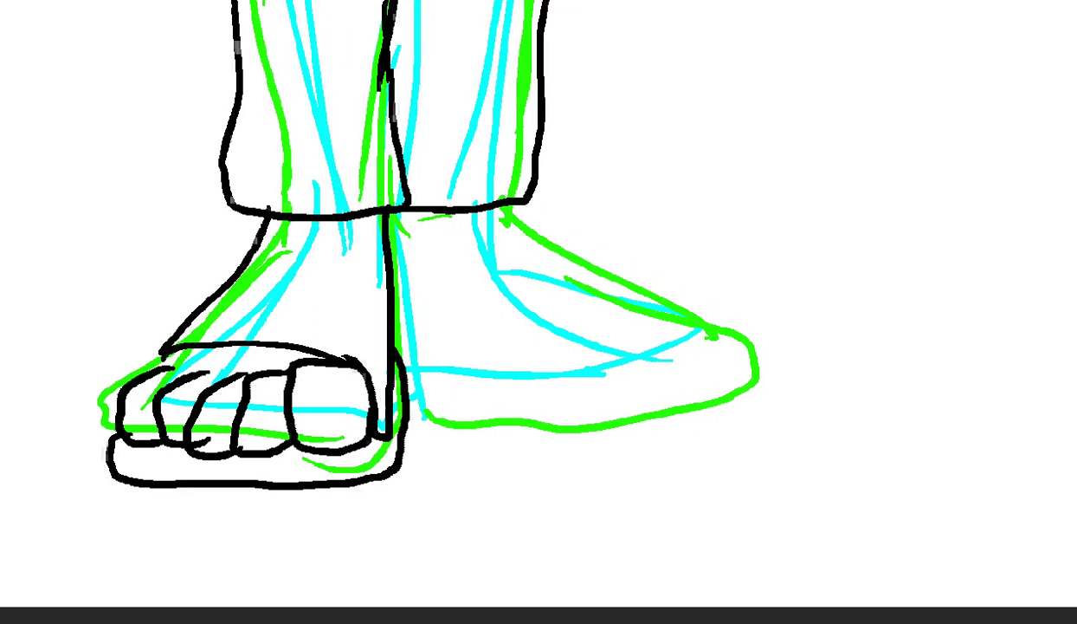
Step: Draw the right figure's foot on the image's right in black, with the toes, toe opening, sole and upper contour up to the hem
mouse_move(595, 361)
left_mouse_down()
mouse_move(678, 333)
mouse_move(606, 390)
left_mouse_up()
mouse_move(551, 345)
left_mouse_down()
mouse_move(585, 349)
mouse_move(565, 407)
left_mouse_up()
mouse_move(583, 346)
left_mouse_down()
mouse_move(613, 385)
mouse_move(602, 394)
left_mouse_up()
mouse_move(610, 344)
left_mouse_down()
mouse_move(626, 363)
mouse_move(619, 323)
mouse_move(625, 368)
mouse_move(451, 336)
mouse_move(435, 420)
mouse_move(470, 422)
left_mouse_up()
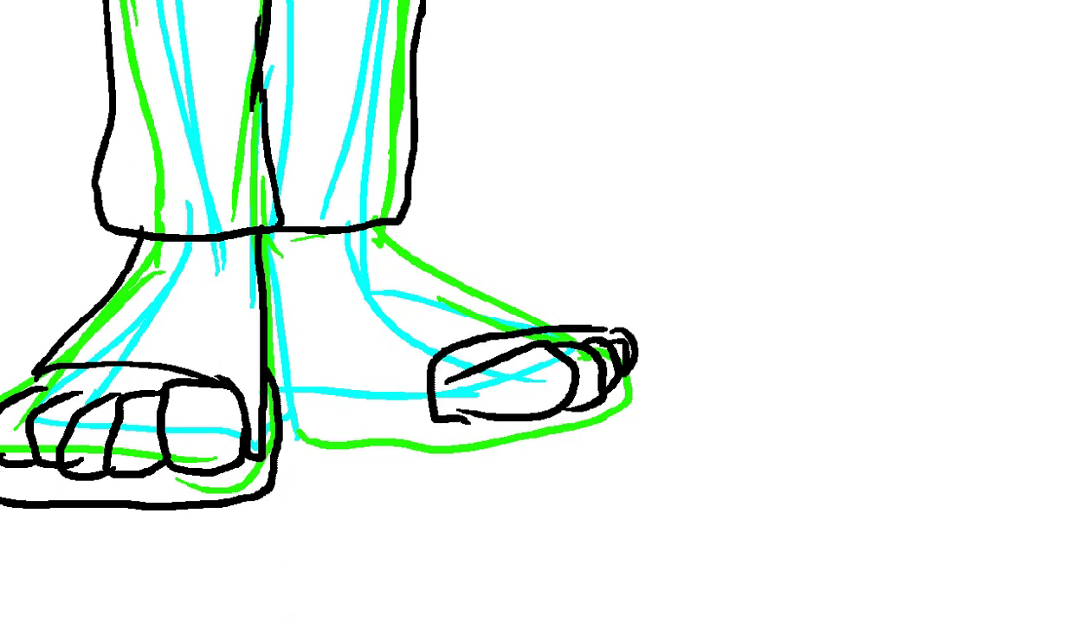
mouse_move(629, 364)
left_mouse_down()
mouse_move(546, 436)
mouse_move(369, 433)
mouse_move(277, 407)
left_mouse_up()
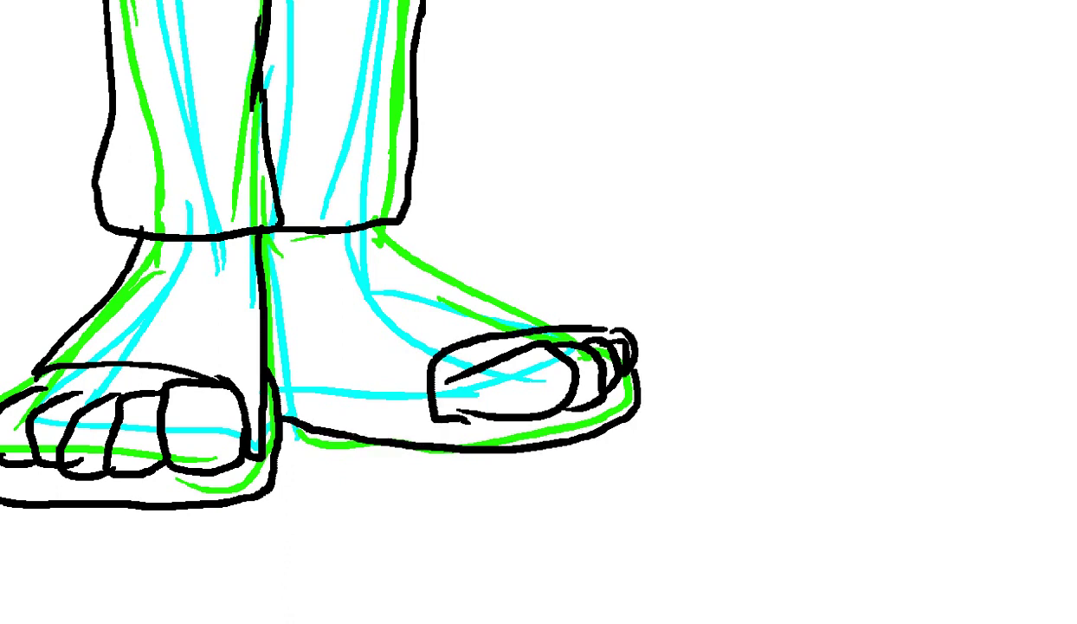
left_click_drag(607, 320, 379, 223)
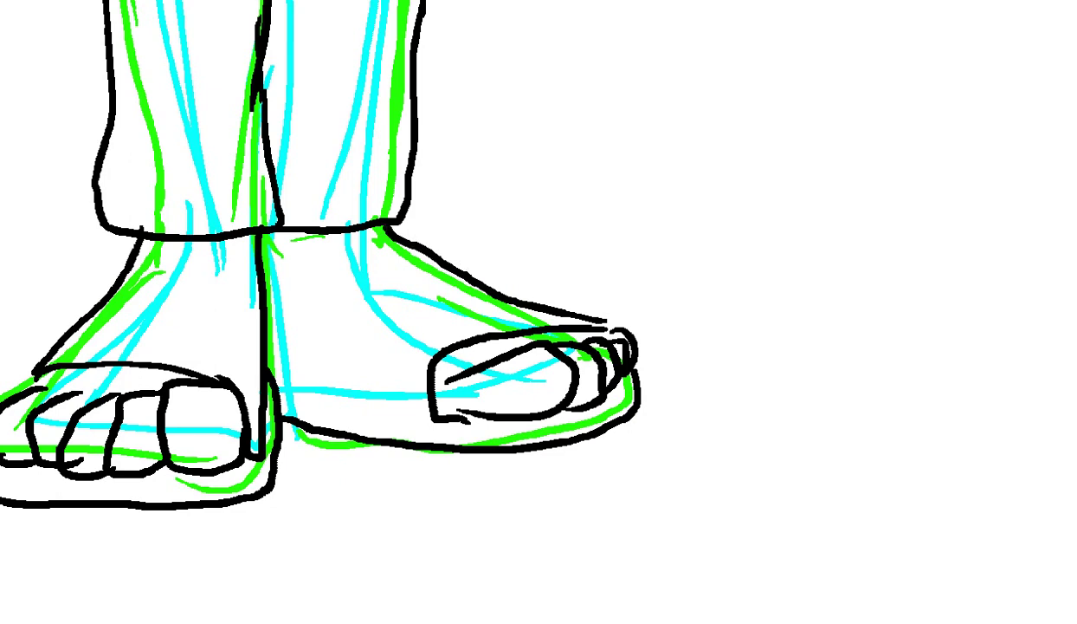
left_click_drag(603, 320, 619, 326)
Step: Examine all three figures and toggle the Fondo layer's visibility to check which line art lies on it
key("h")
left_click(384, 346)
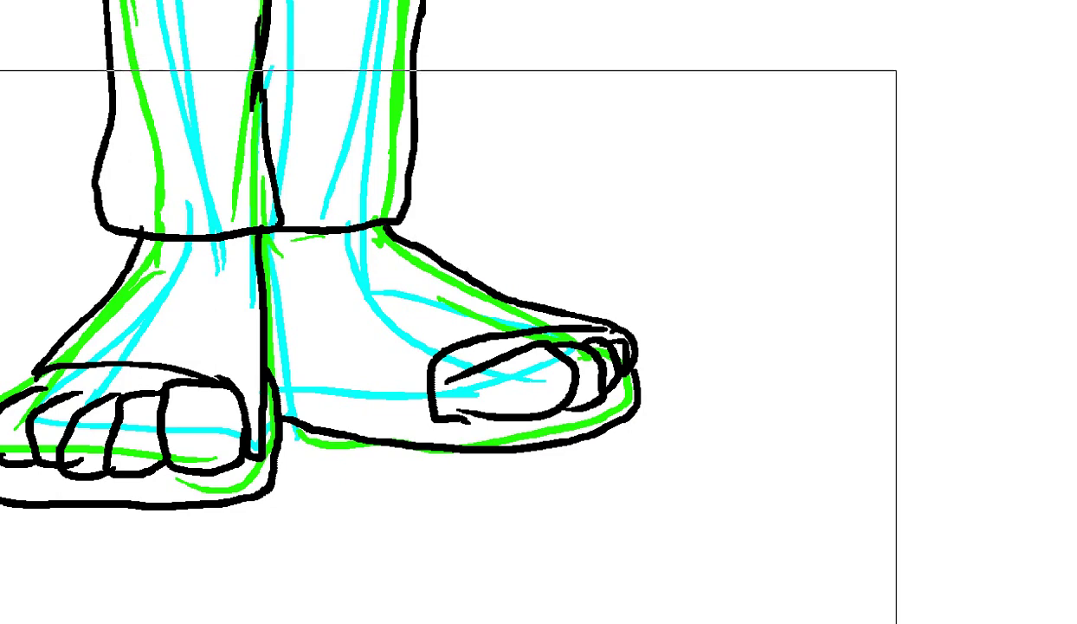
left_click_drag(200, 360, 192, 370)
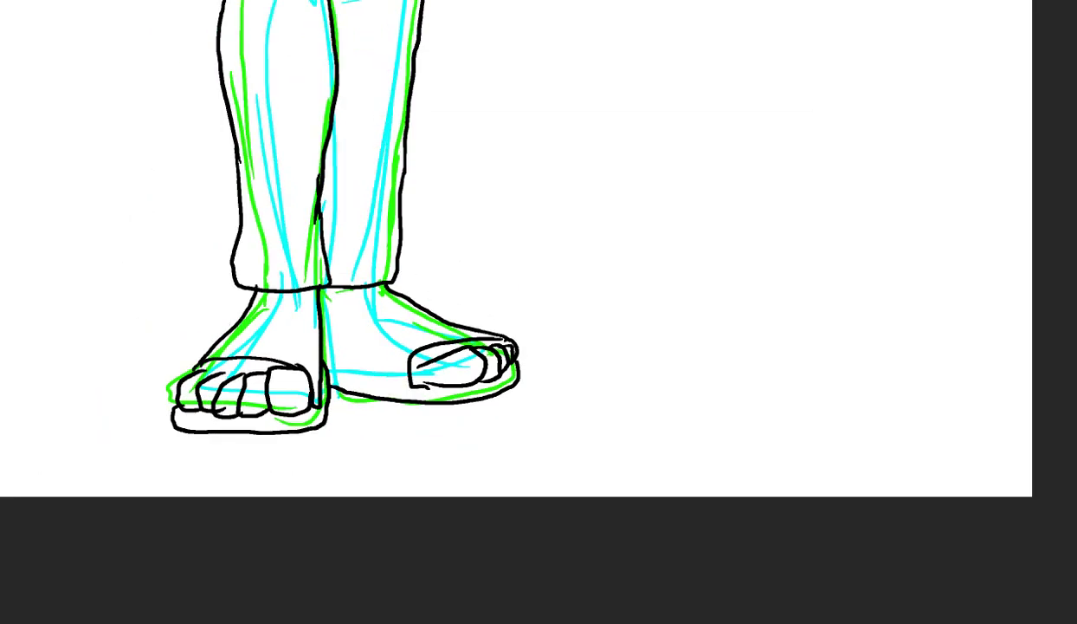
left_click(398, 401, "alt")
left_click_drag(397, 402, 496, 611)
key("ctrl+minus")
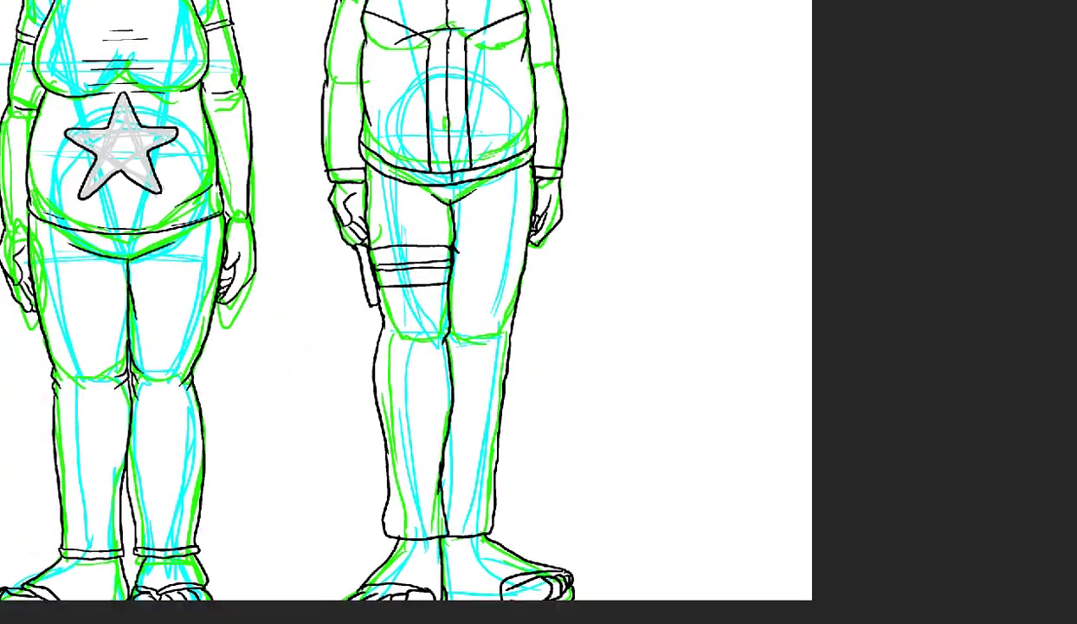
key("ctrl+0")
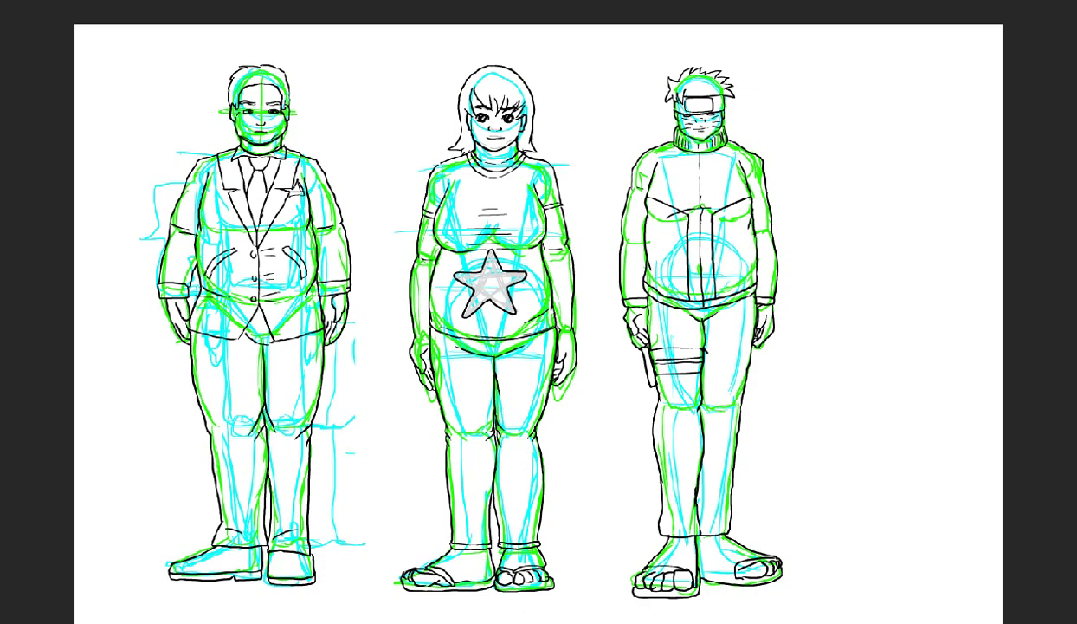
key("f")
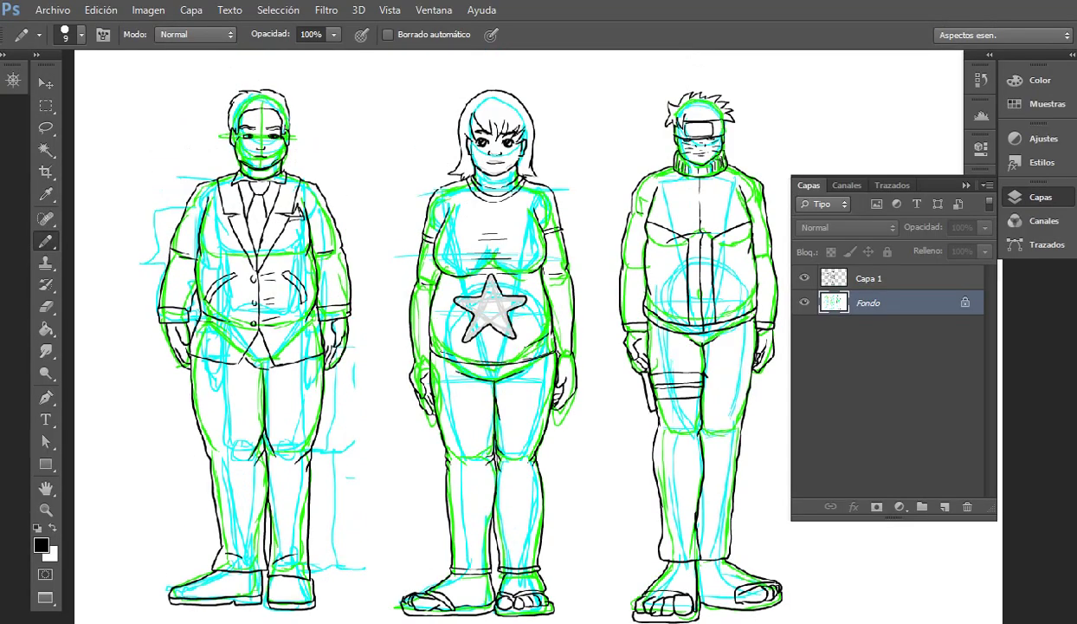
left_click(805, 302)
left_click(805, 302)
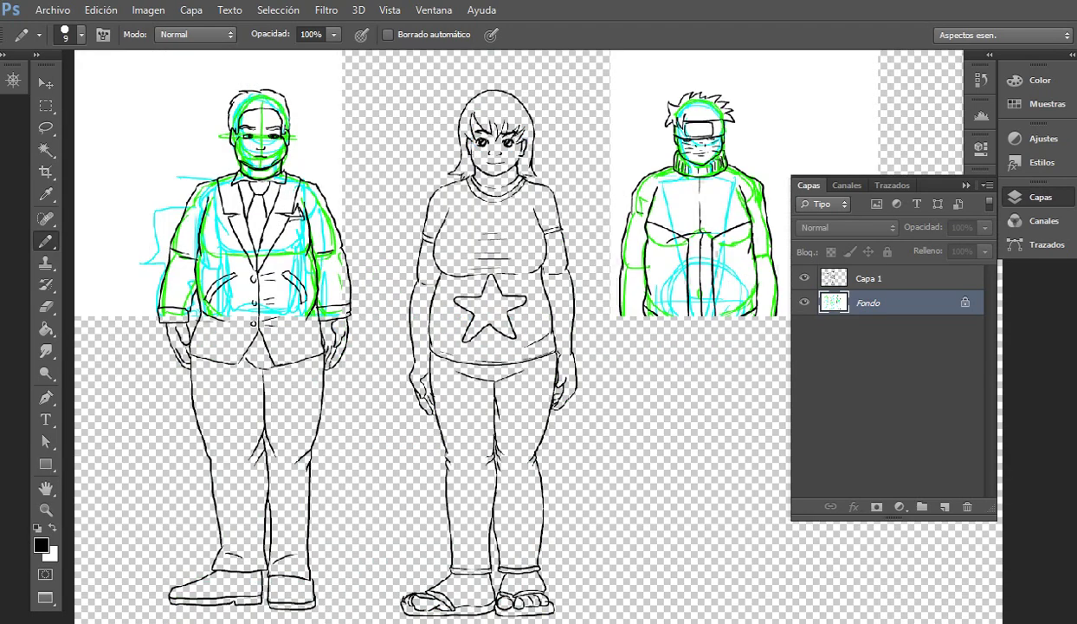
Step: Select all the black lines on the Fondo layer with the Magic Wand, cut them out and deselect
key("w")
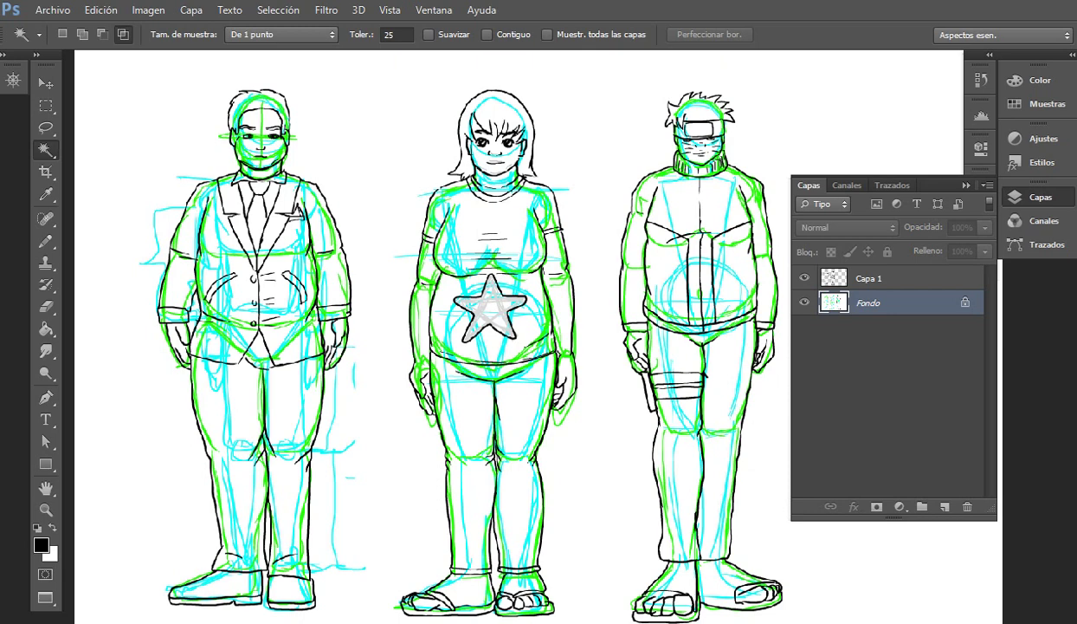
scroll(739, 271, "up", 8)
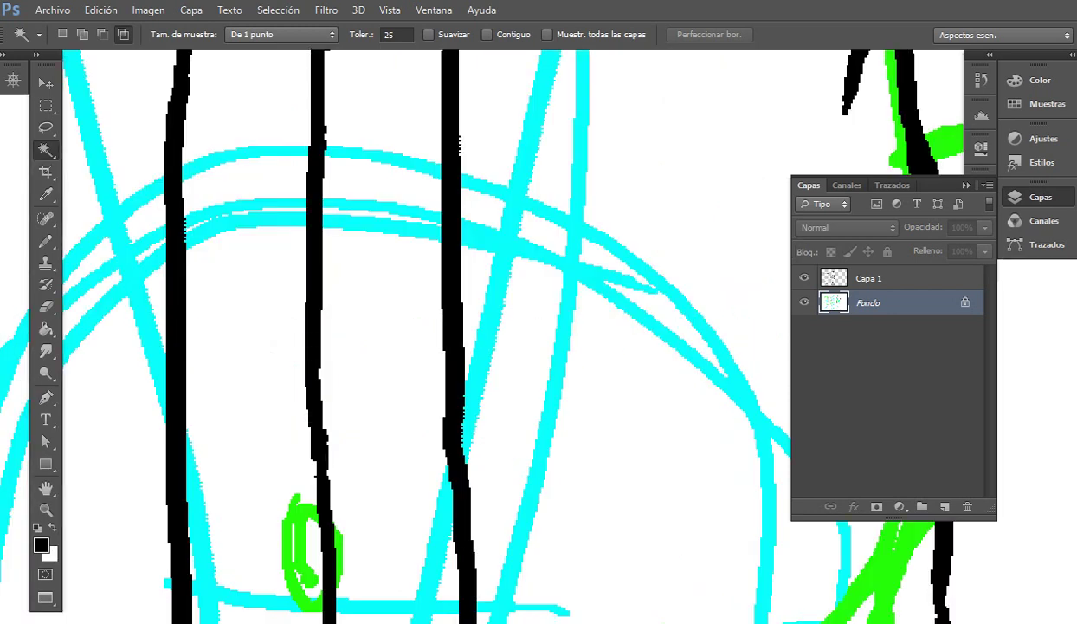
left_click(452, 312)
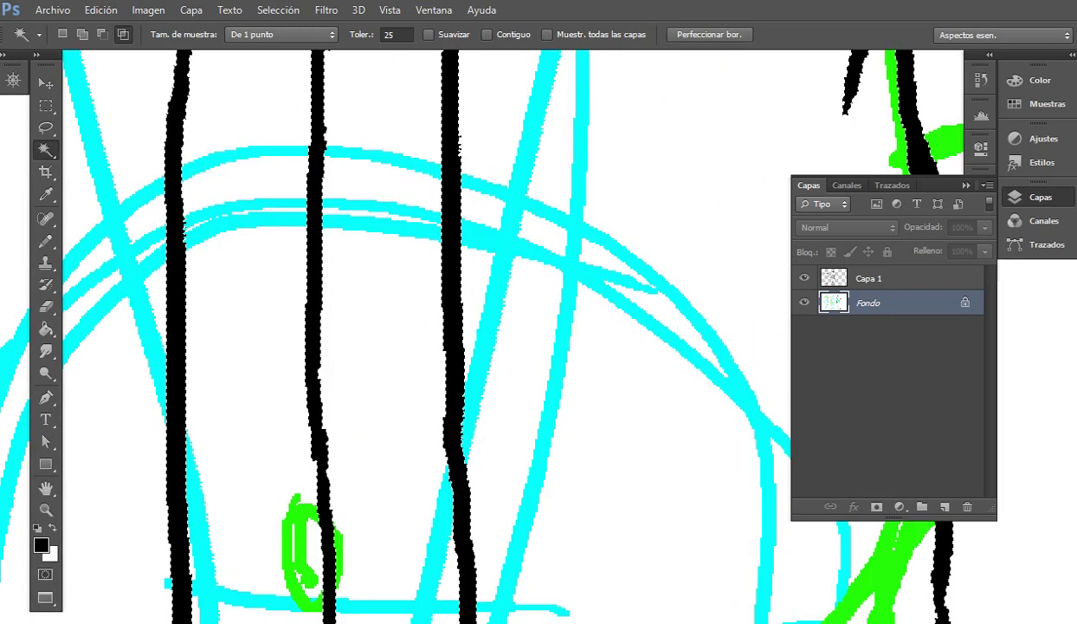
key("BackSpace")
key("ctrl+d")
key("ctrl+0")
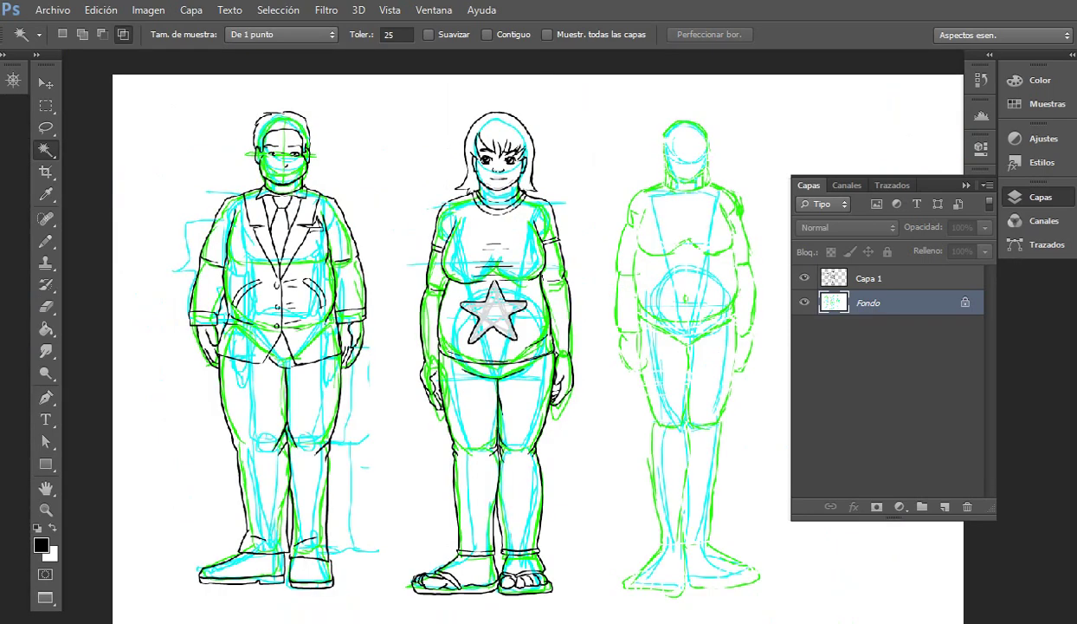
Step: Paste the cut black lines as a new layer and align them over the right figure's green and cyan outlines
key("ctrl+v")
key("v")
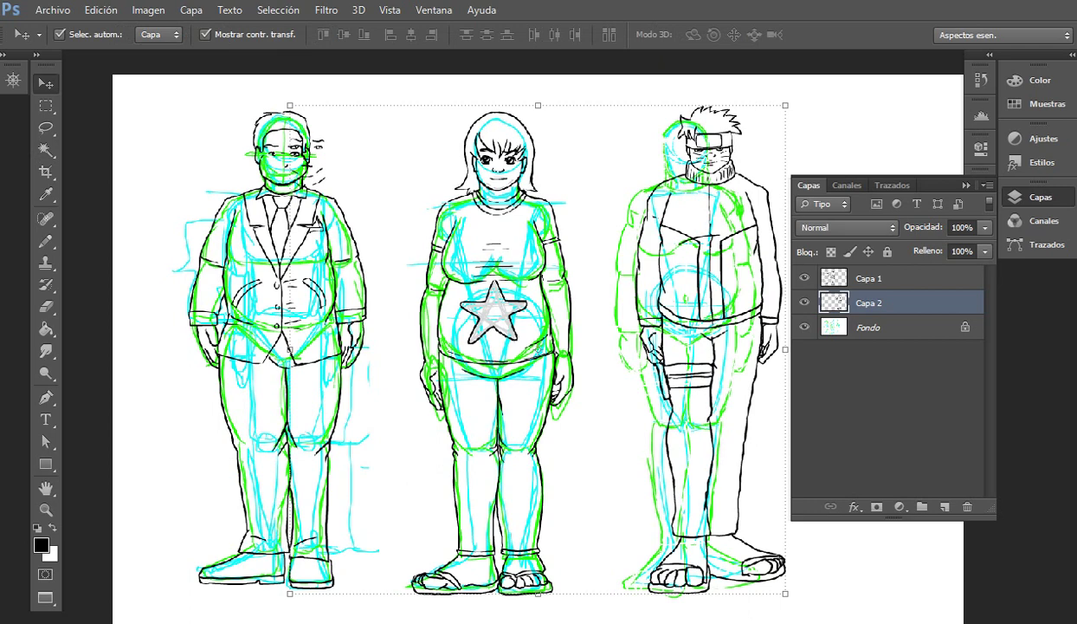
mouse_move(721, 283)
left_mouse_down()
mouse_move(688, 279)
mouse_move(700, 289)
left_mouse_up()
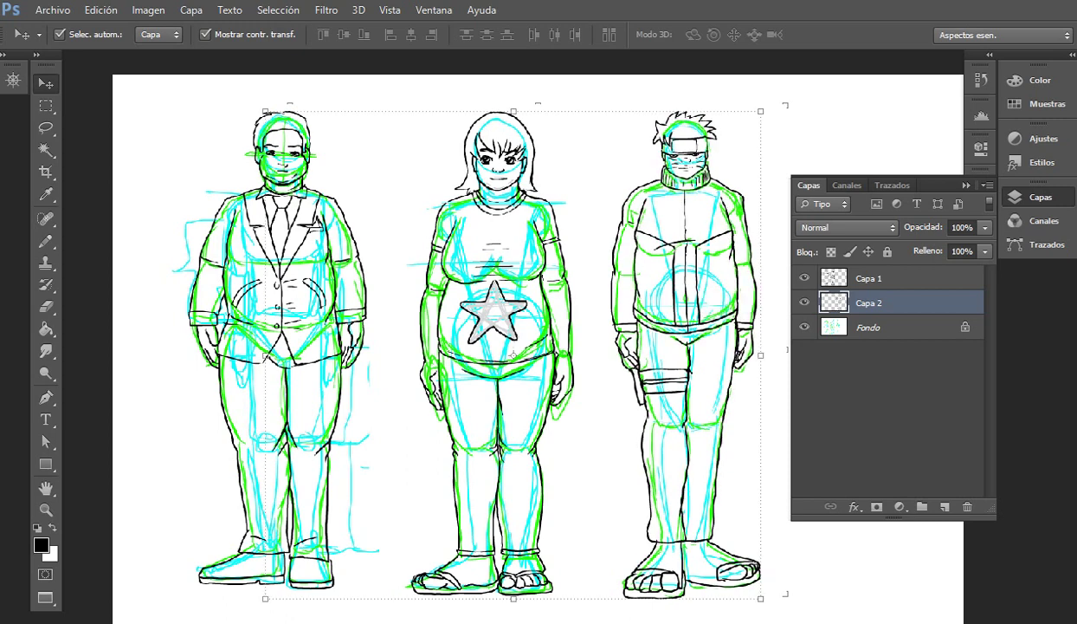
Step: Restore the deleted Capa 2 layer and merge Capa 1 down into it
key("Delete")
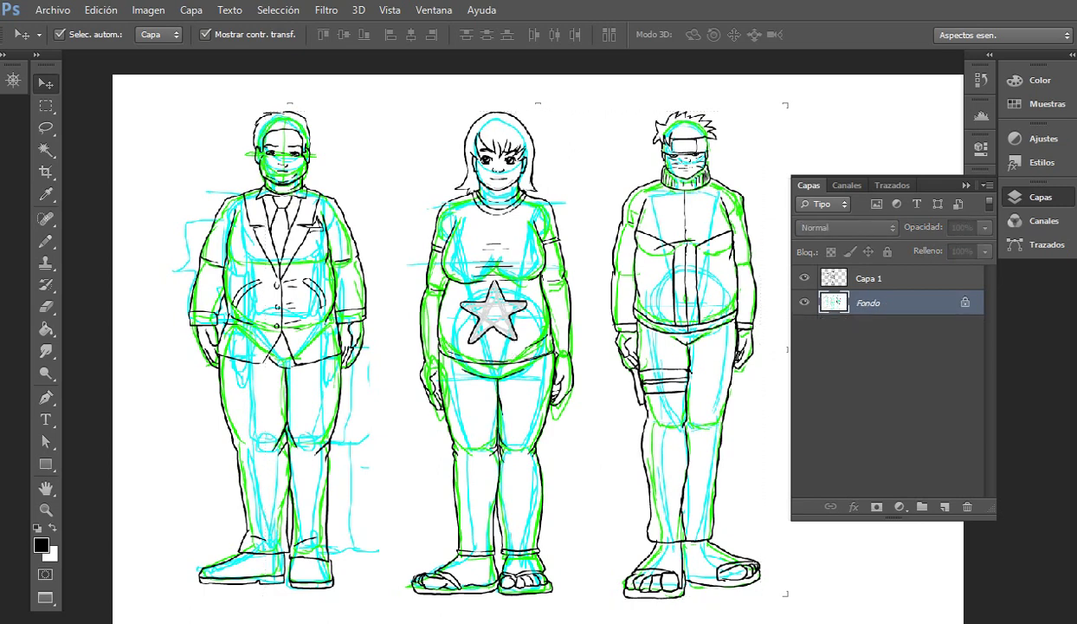
key("ctrl+z")
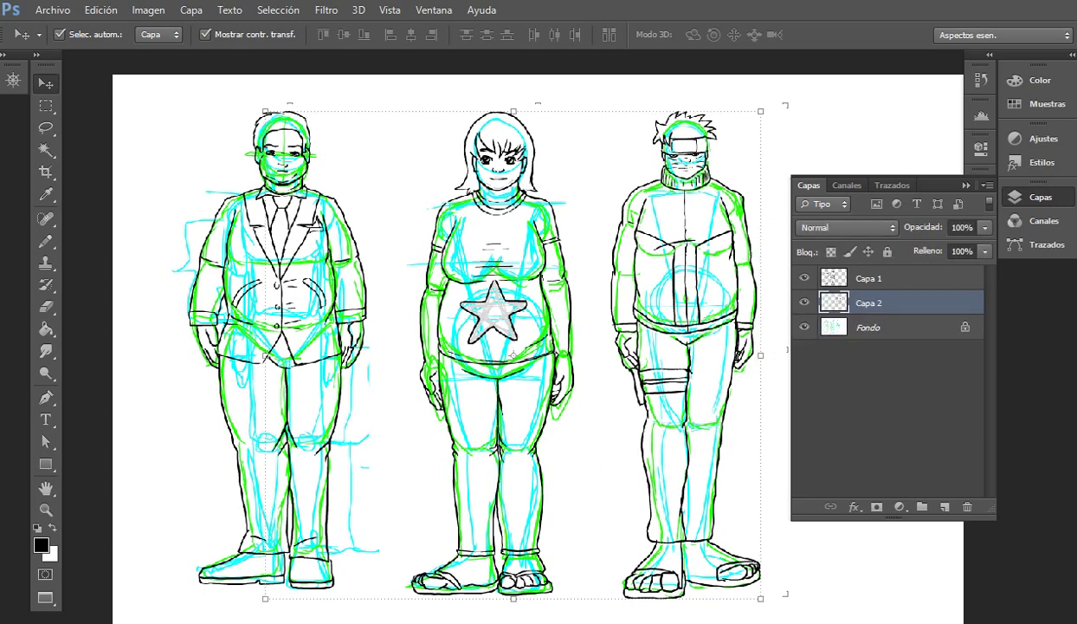
left_click(869, 278)
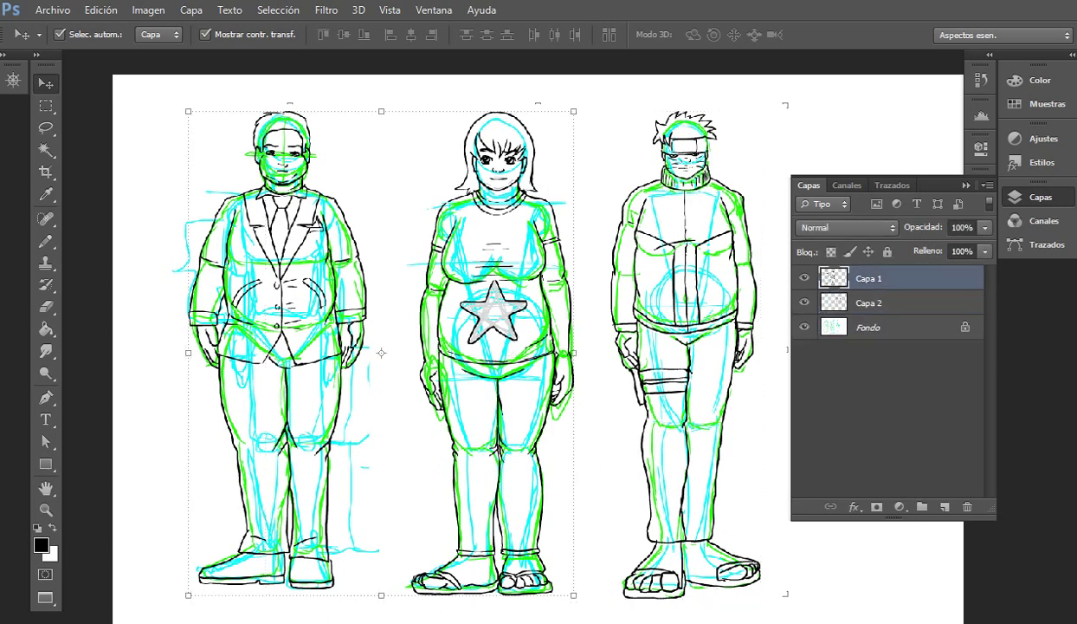
key("ctrl+e")
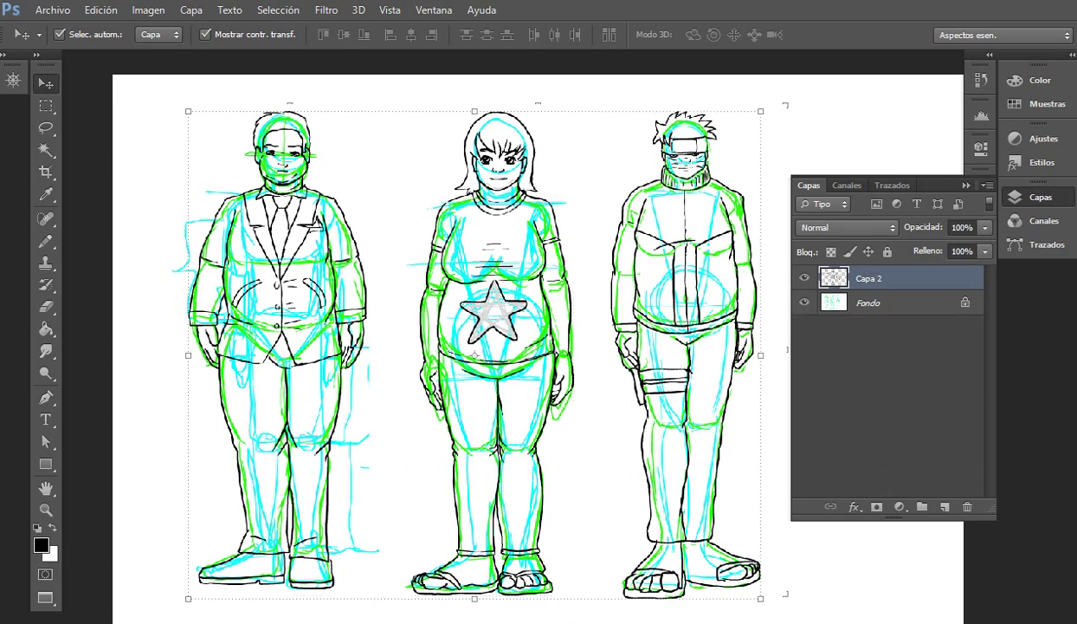
Step: Fade the Fondo layer's construction lines with Hue/Saturation at a lightness of +81, and collapse the layers list
left_click(869, 302)
key("ctrl+u")
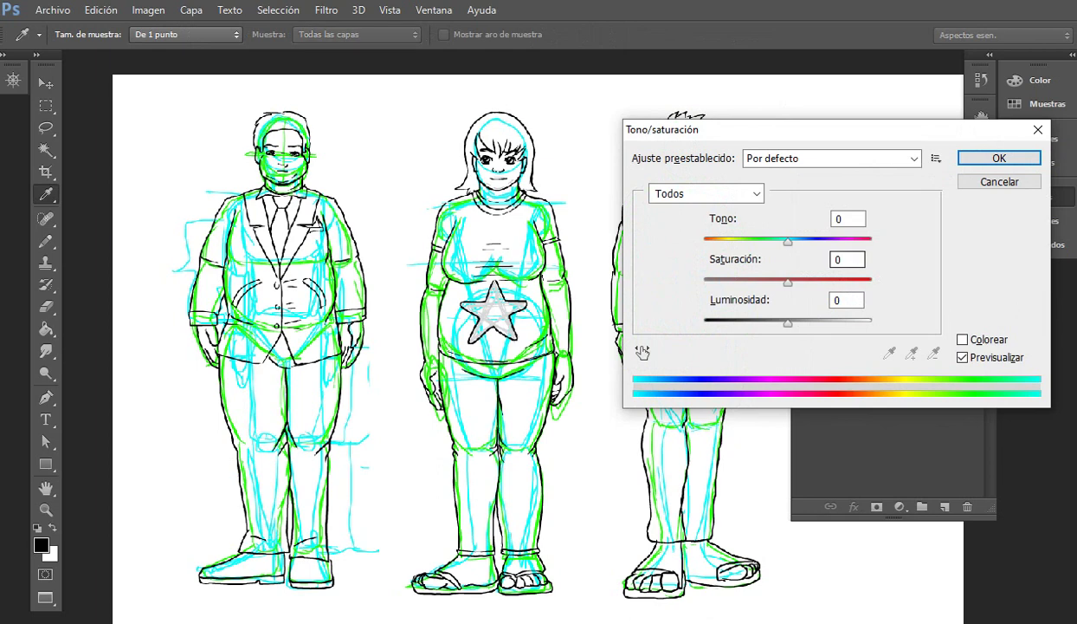
left_click_drag(788, 322, 855, 322)
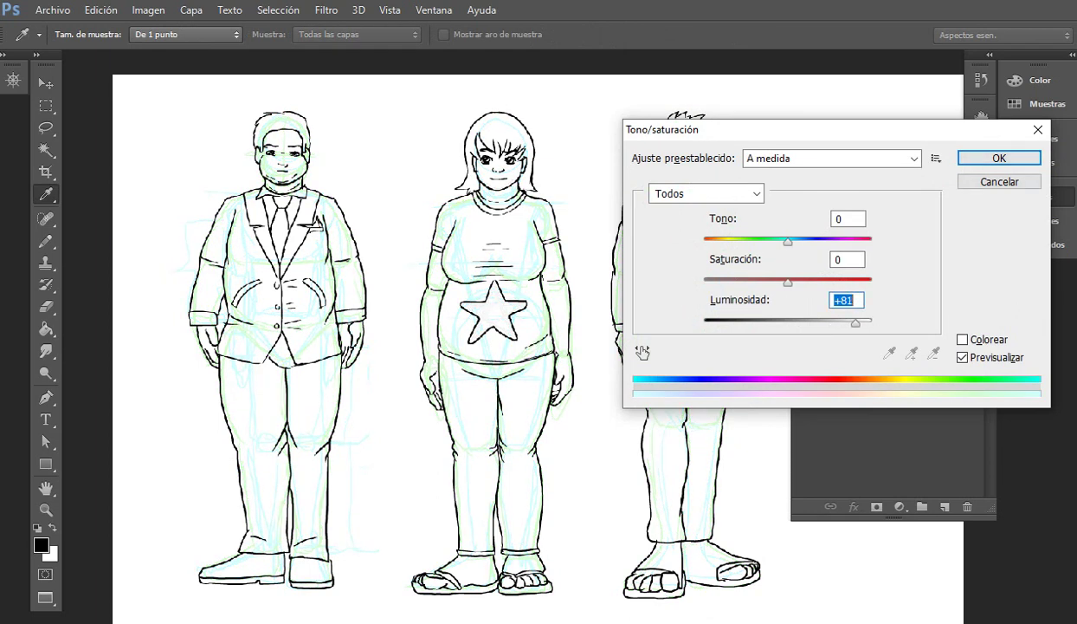
left_click(1000, 158)
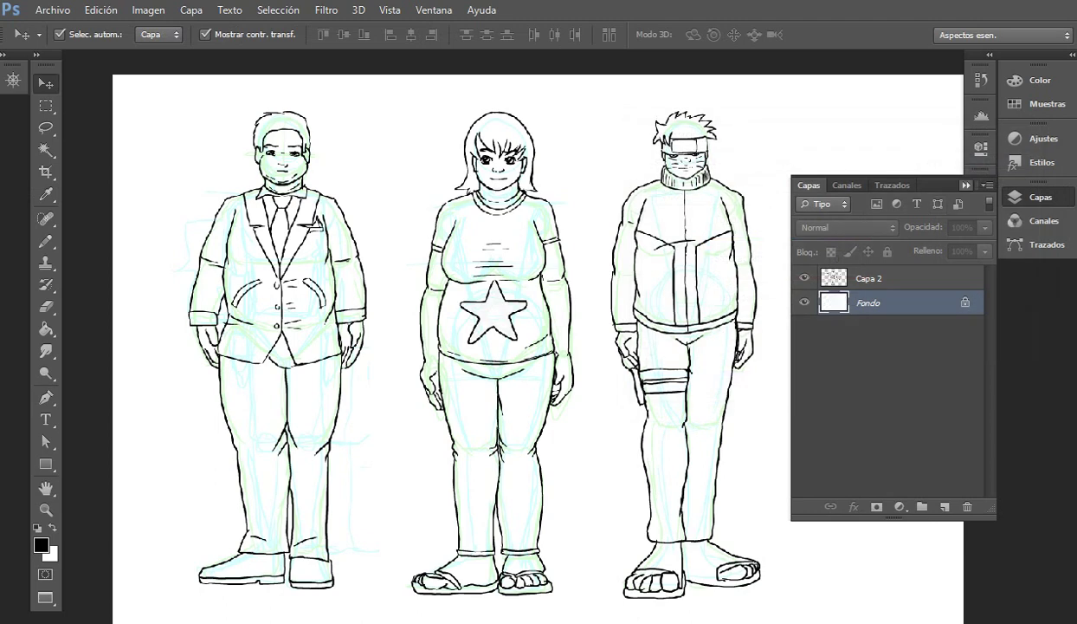
left_click(967, 185)
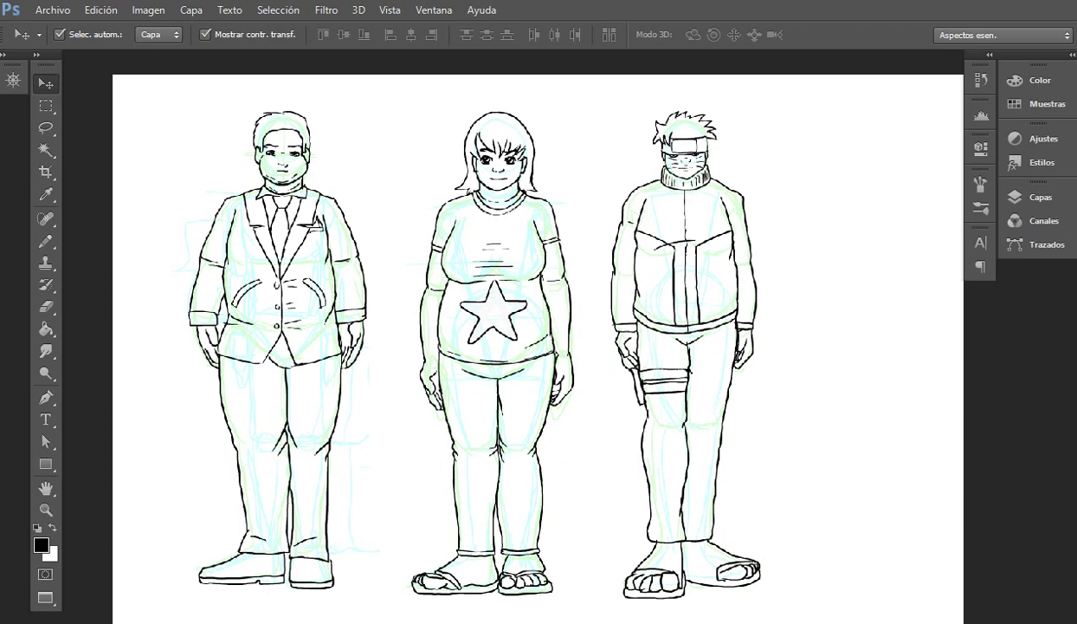
Step: Lasso around the right figure, delete its faded construction lines from the Fondo layer and deselect
key("l")
mouse_move(699, 89)
left_mouse_down()
mouse_move(674, 85)
mouse_move(571, 295)
mouse_move(568, 554)
mouse_move(822, 601)
mouse_move(801, 117)
left_mouse_up()
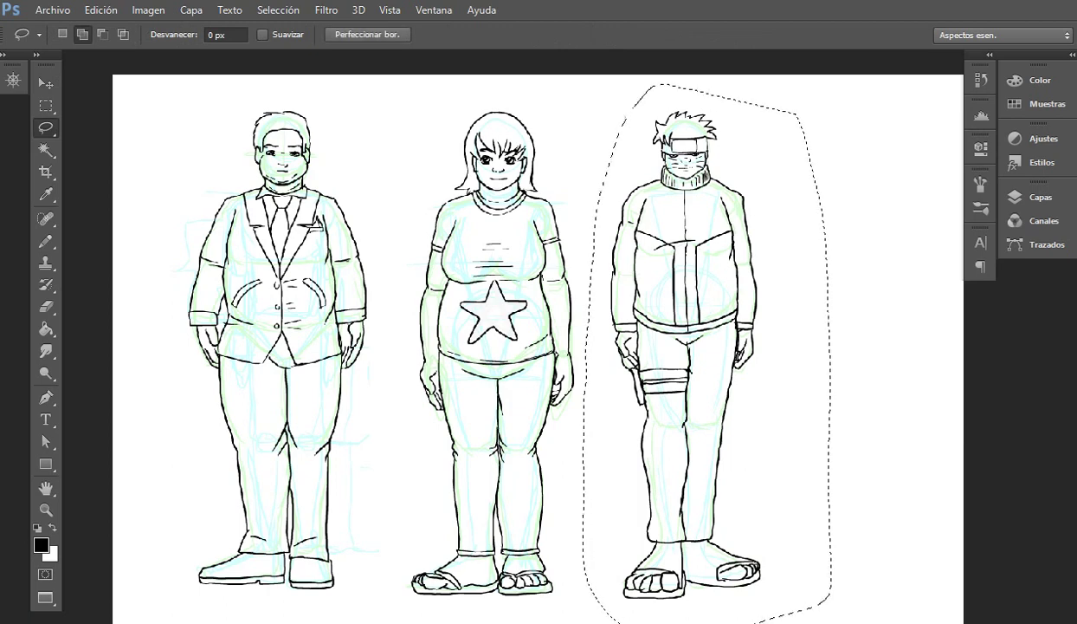
key("Delete")
key("ctrl+d")
key("f")
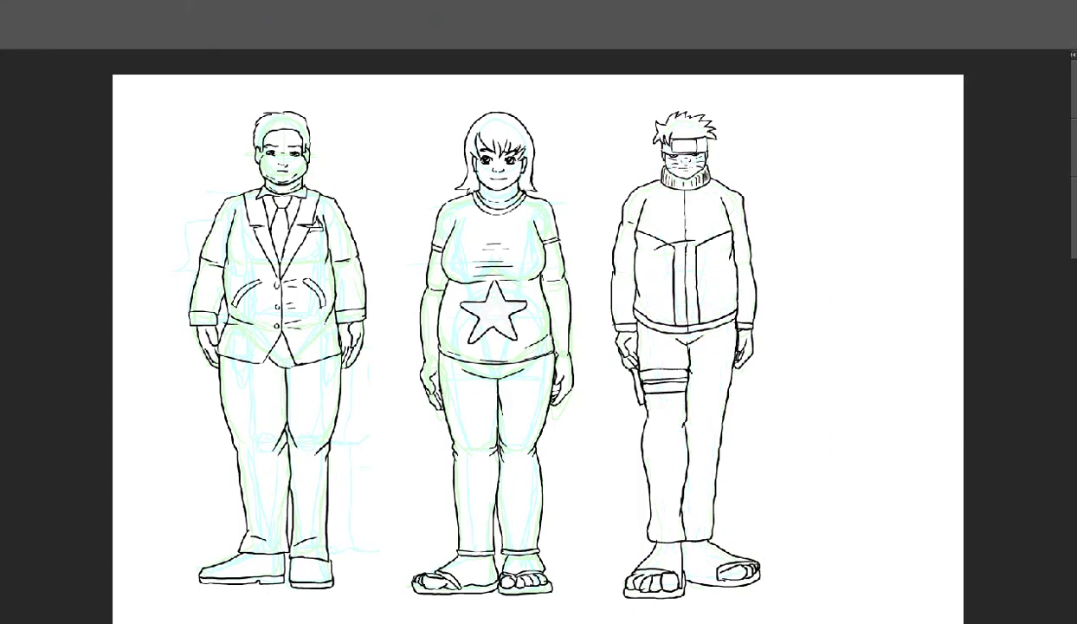
key("f")
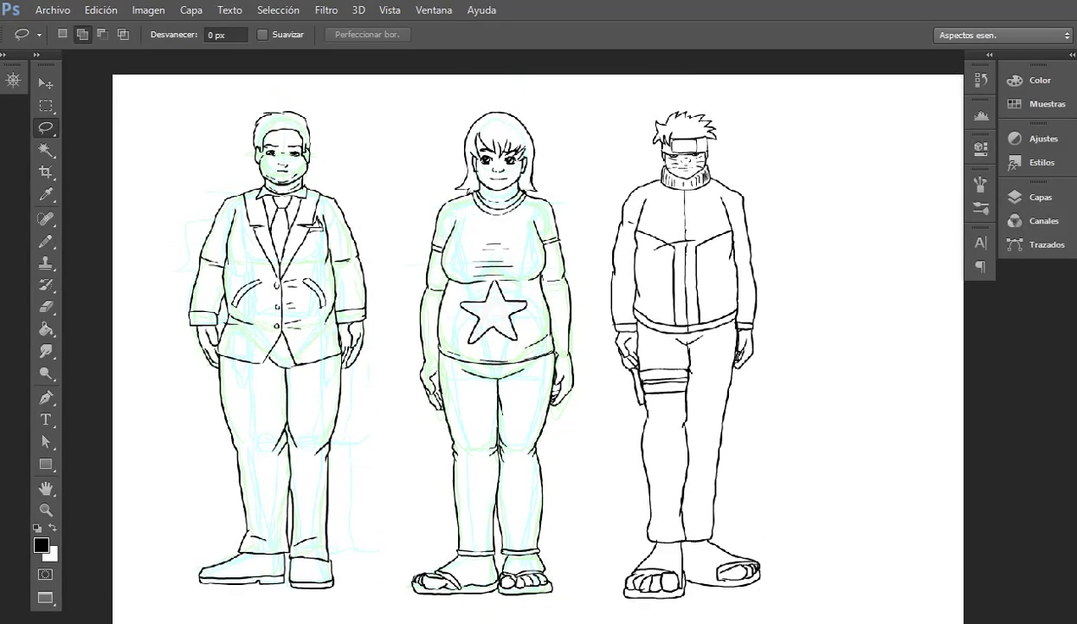
Step: Undo the deselection and the deletion of the right figure's construction lines
key("ctrl+alt+z")
key("ctrl+alt+z")
key("f")
key("f")
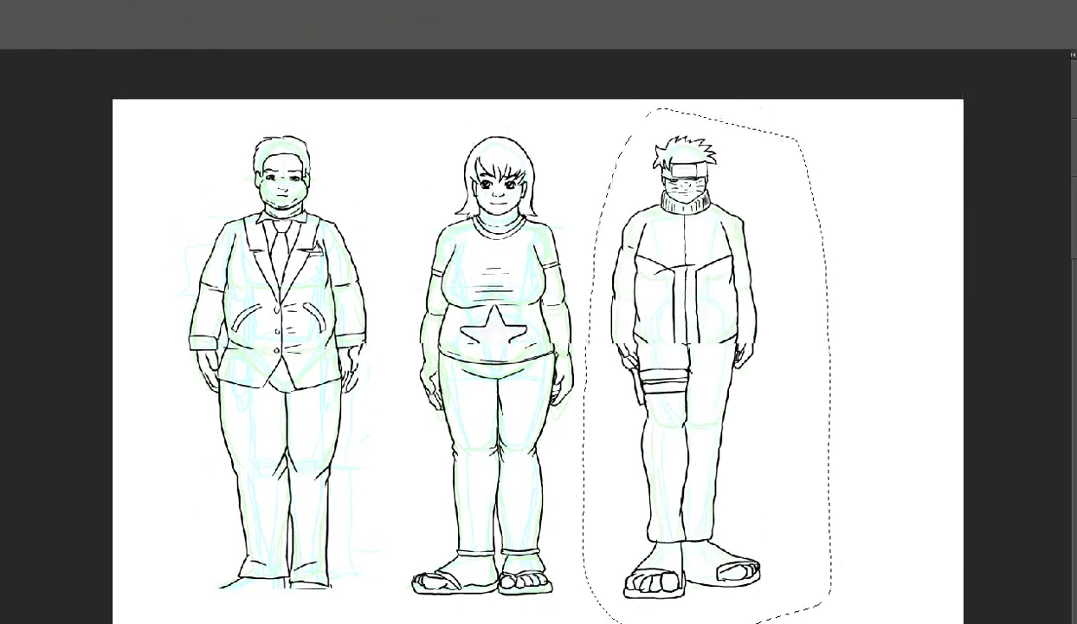
key("f")
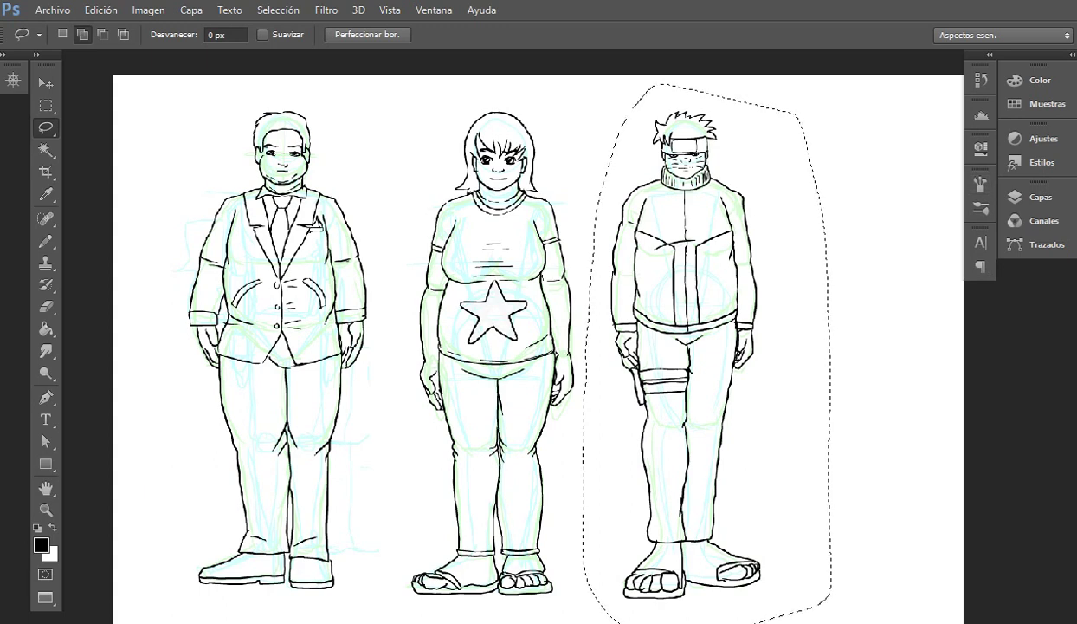
Step: Cut the selected right figure's ink lines from Capa 2 and paste them onto a new layer
left_click(981, 184)
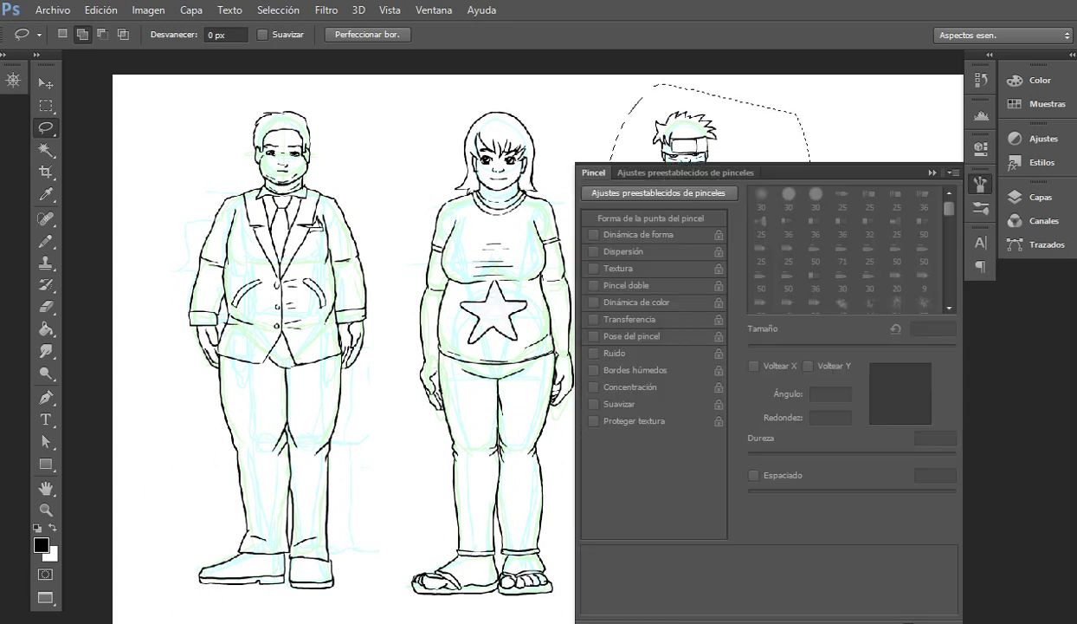
left_click(980, 185)
key("F7")
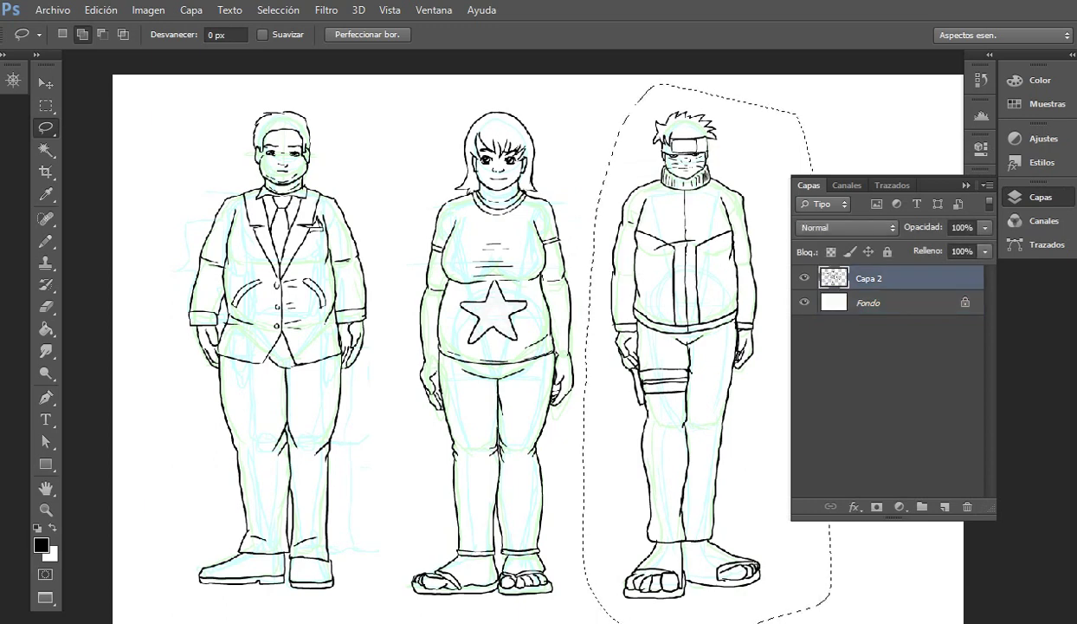
key("Delete")
key("ctrl+d")
key("ctrl+v")
key("v")
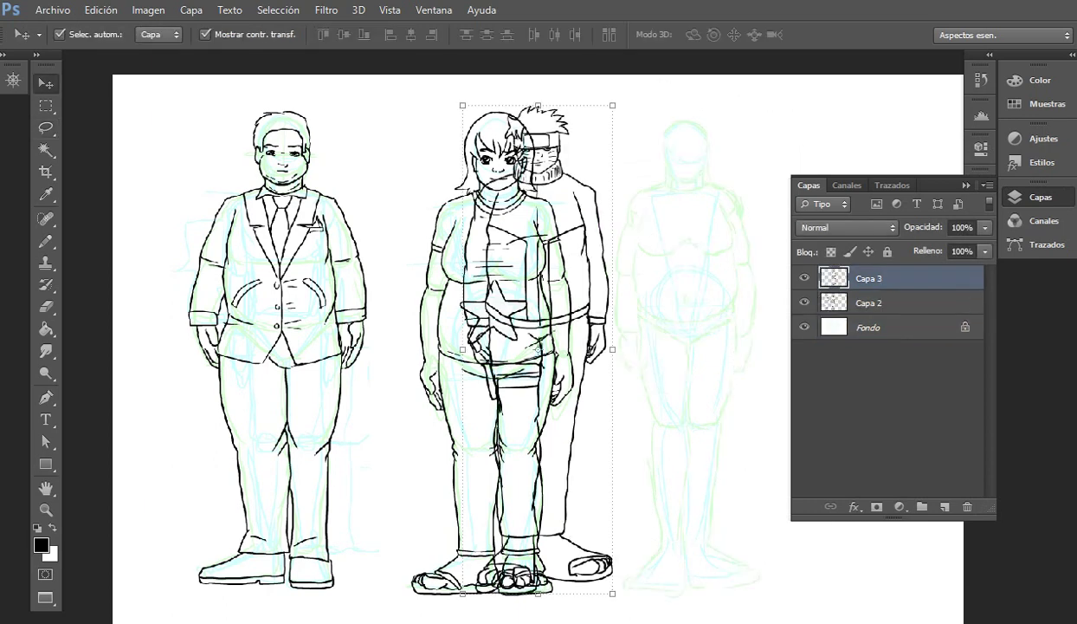
Step: Move the pasted ink figure back over its faded construction lines beside the woman, keeping its original proportions
left_click_drag(613, 349, 739, 349)
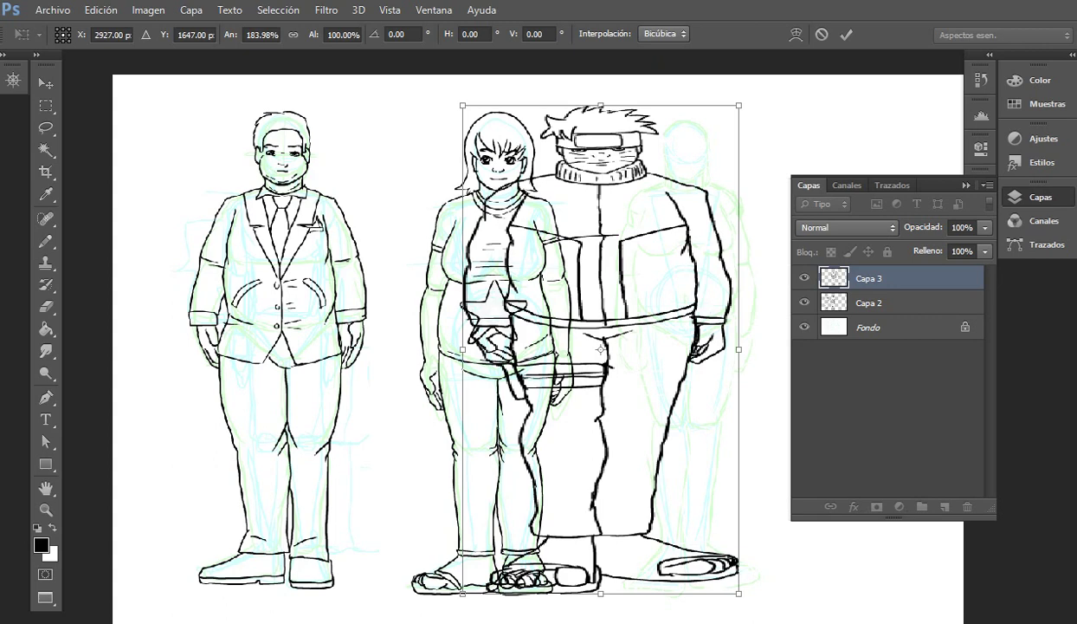
key("ctrl+z")
left_click_drag(593, 180, 742, 181)
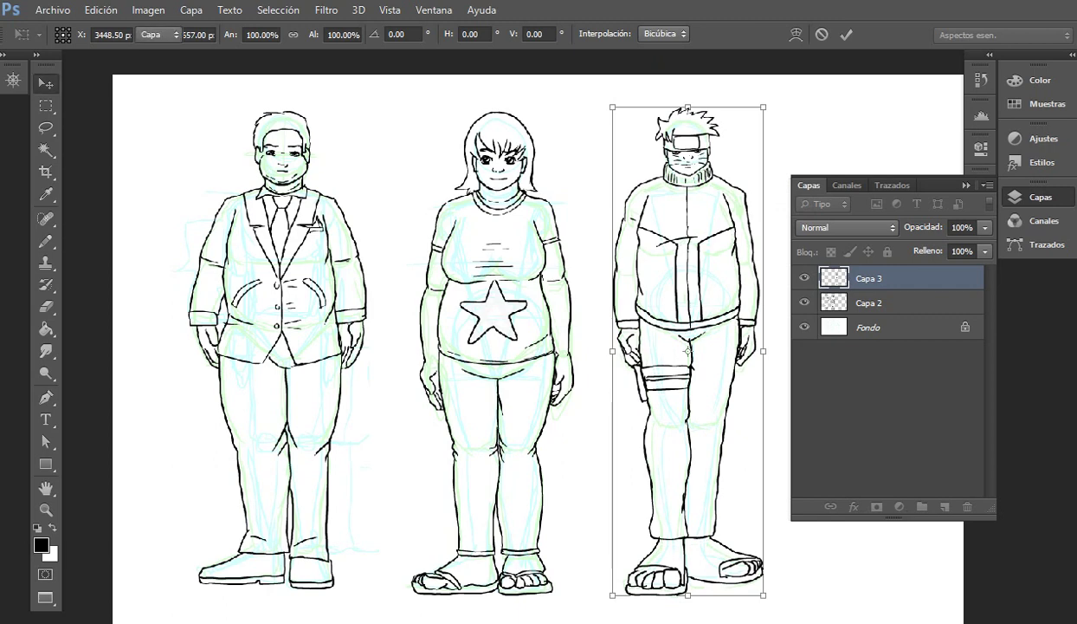
key("Return")
Step: Lasso the right figure's upper body down to the hands, and cut and paste it onto a layer separate from the legs
key("l")
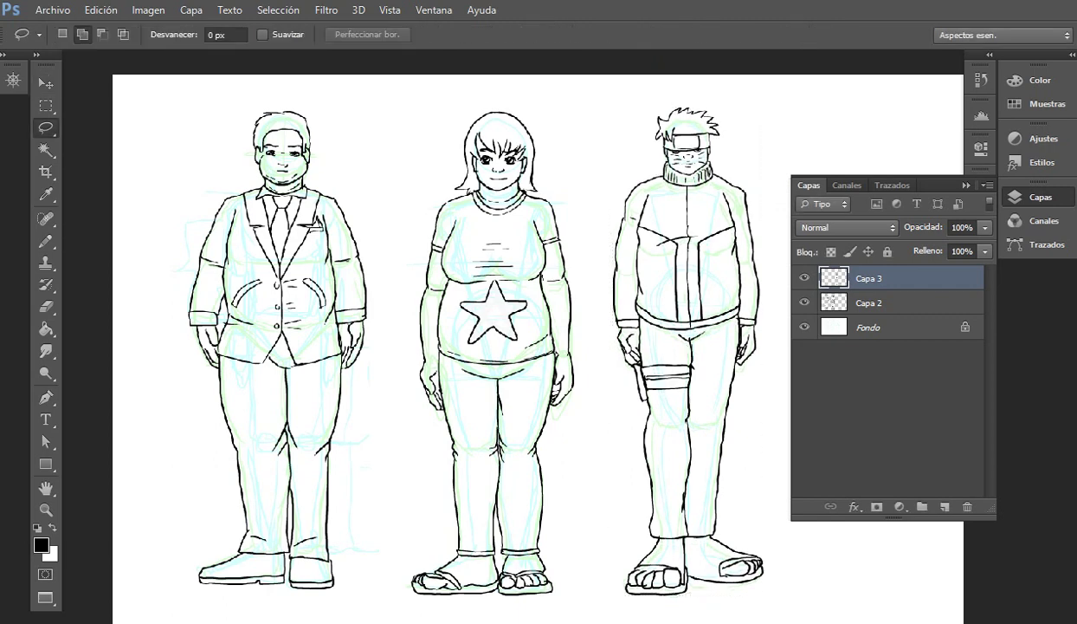
mouse_move(760, 362)
left_mouse_down()
mouse_move(638, 353)
mouse_move(595, 310)
mouse_move(612, 126)
mouse_move(734, 105)
mouse_move(747, 205)
left_mouse_up()
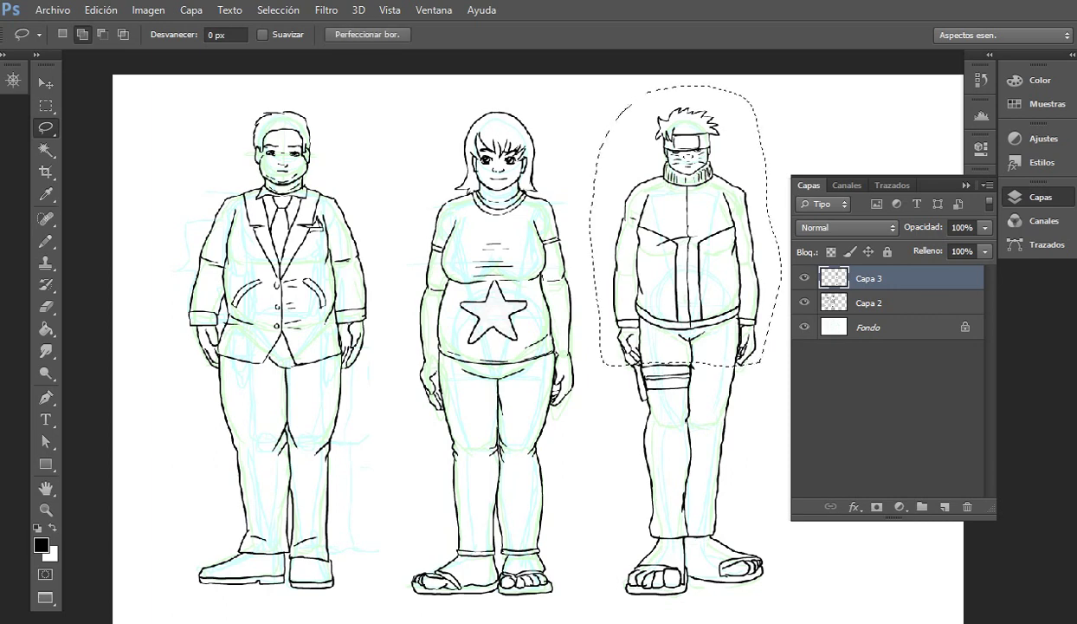
key("ctrl+x")
key("ctrl+v")
key("v")
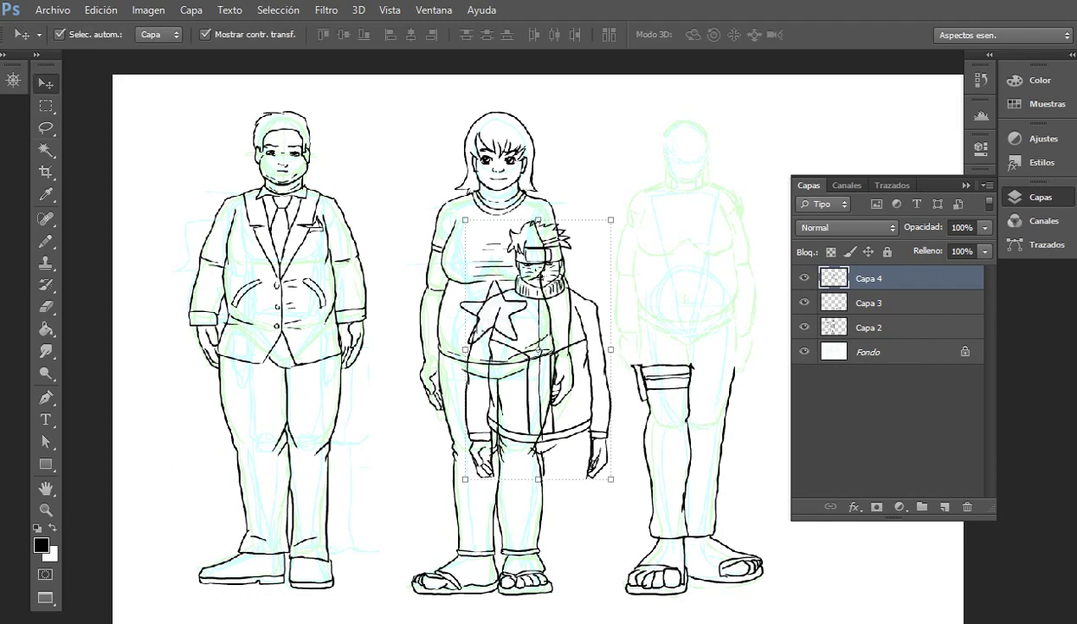
left_click_drag(552, 279, 684, 247)
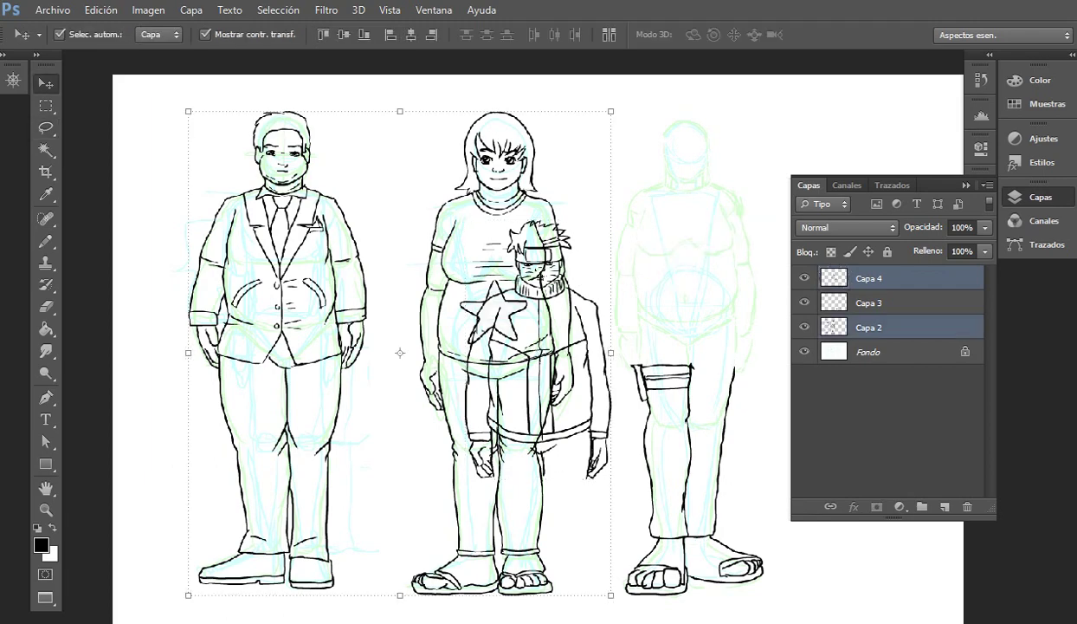
left_click_drag(552, 270, 651, 250)
key("ctrl+z")
left_click(542, 248)
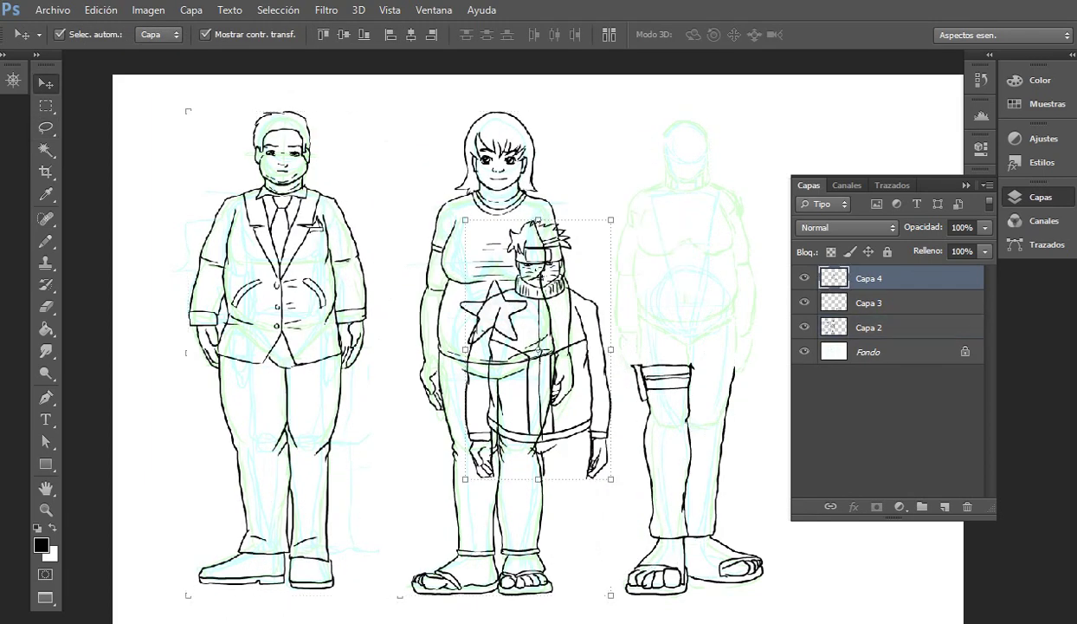
left_click_drag(556, 259, 652, 251)
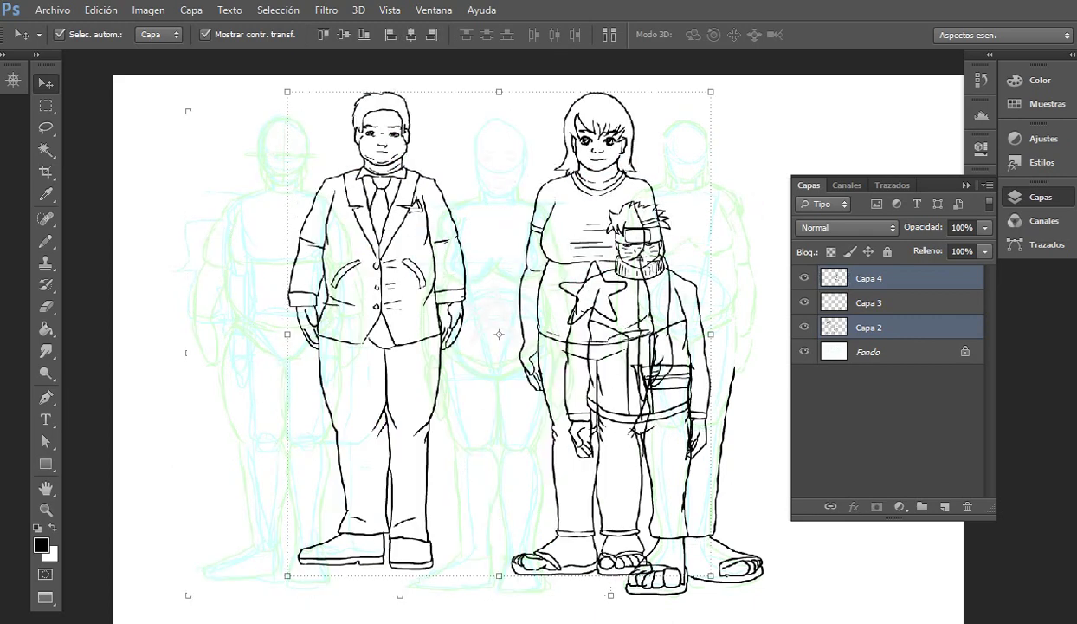
key("ctrl+z")
Step: Move only the pasted upper body on Capa 4 back onto the right figure's legs
left_click_drag(554, 249, 717, 131)
key("ctrl+z")
left_click(598, 238)
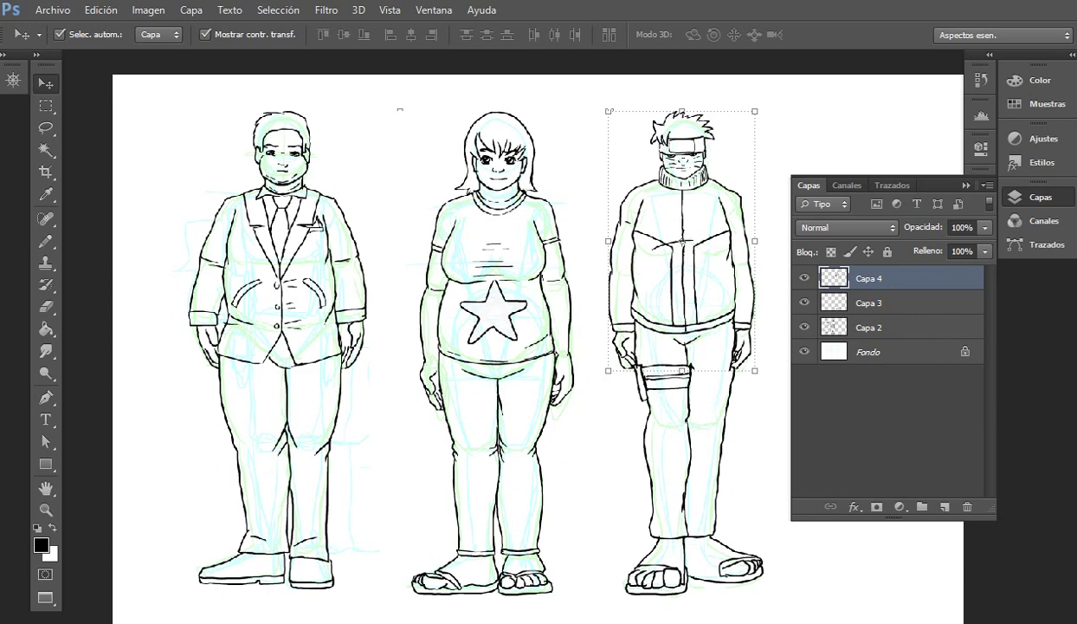
Step: Stretch the ninja's upper body to about 114% height, nudge it into line with the legs, and merge it with the legs layer
key("ctrl+t")
left_click_drag(682, 111, 682, 90)
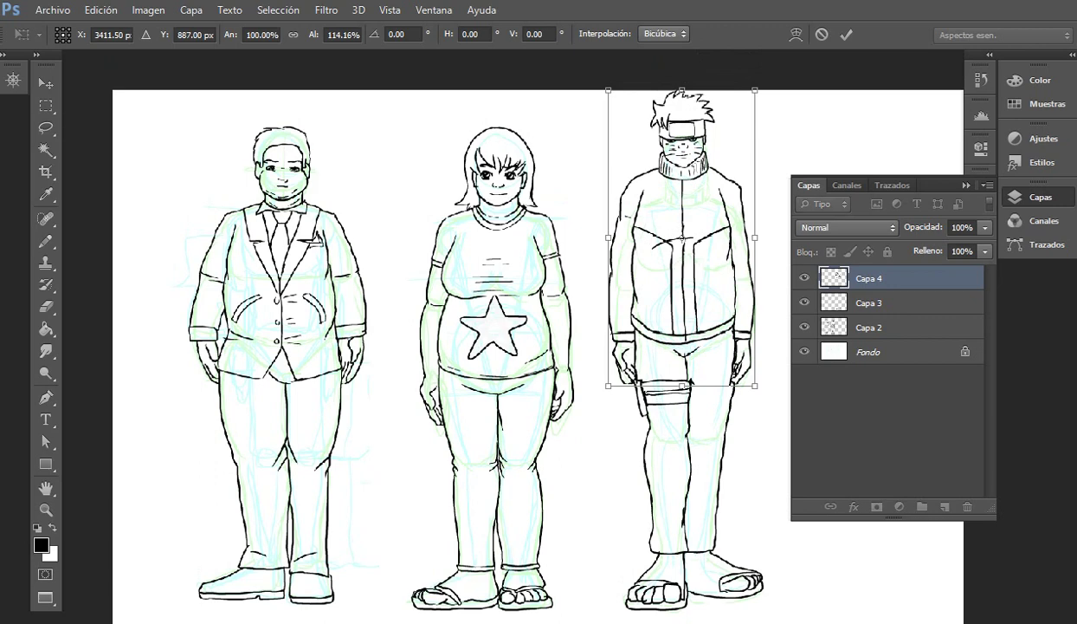
key("Right")
key("Right")
key("Right")
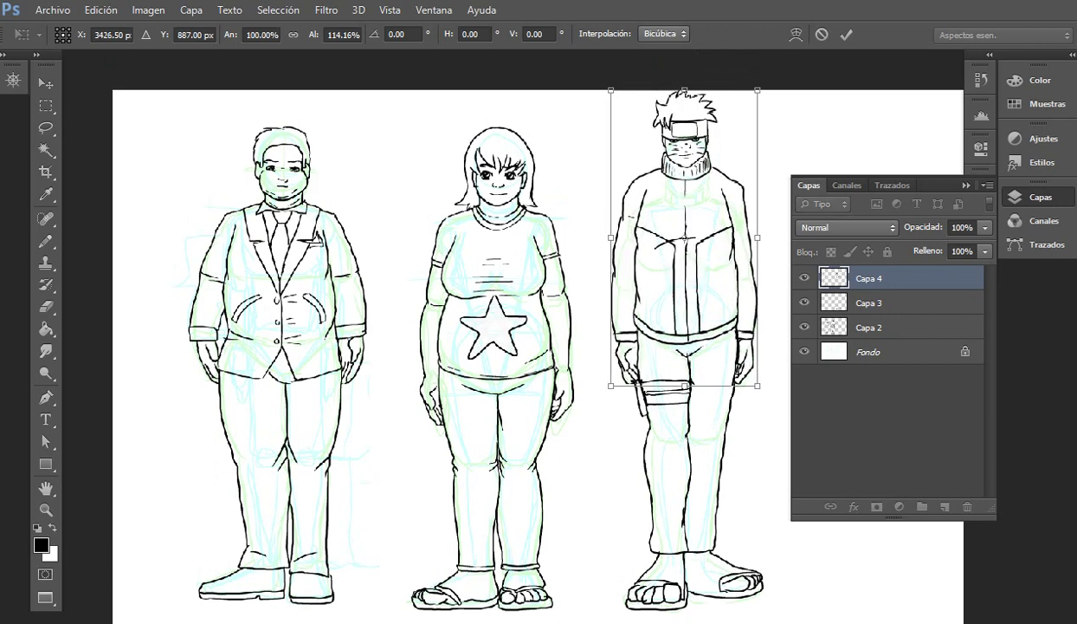
key("Up")
key("Up")
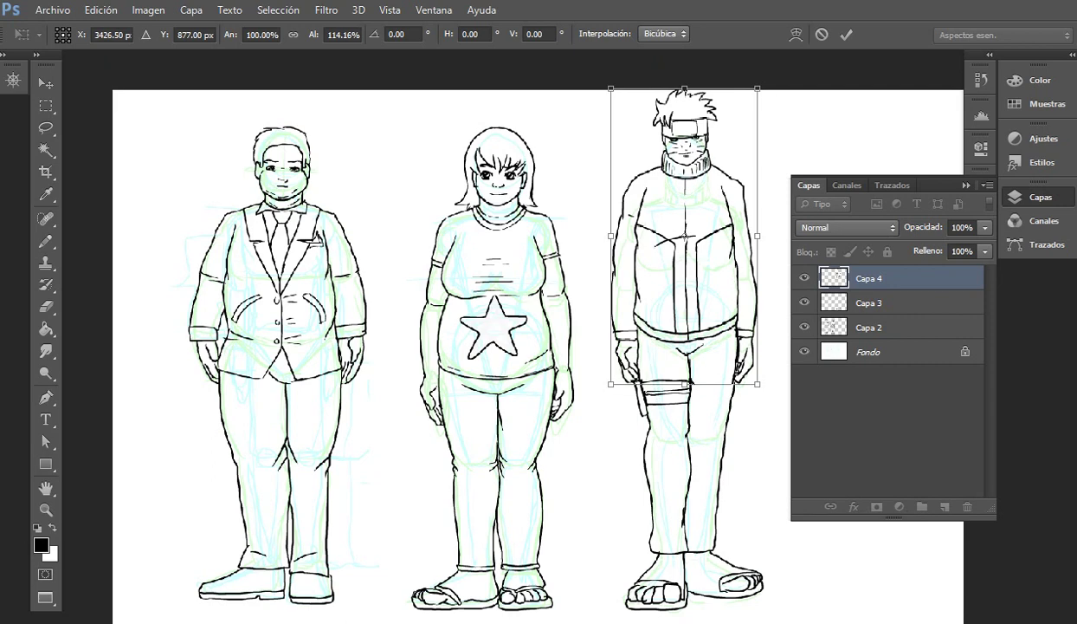
key("Return")
key("ctrl+e")
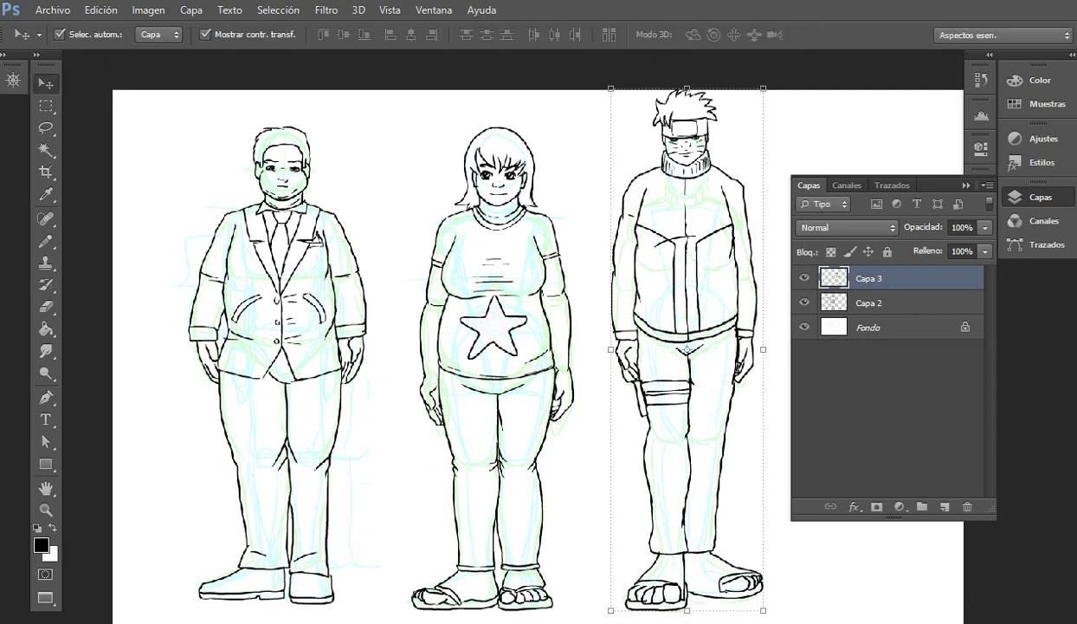
Step: Scale the whole ninja figure down proportionally to about 86%
key("ctrl+t")
left_click_drag(763, 89, 741, 168)
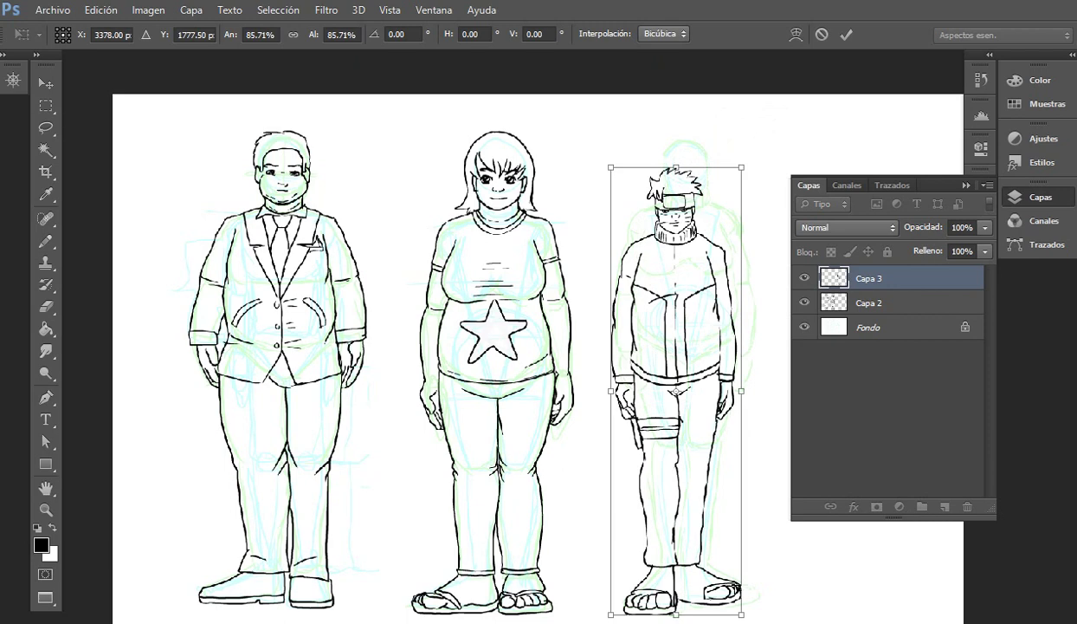
key("Return")
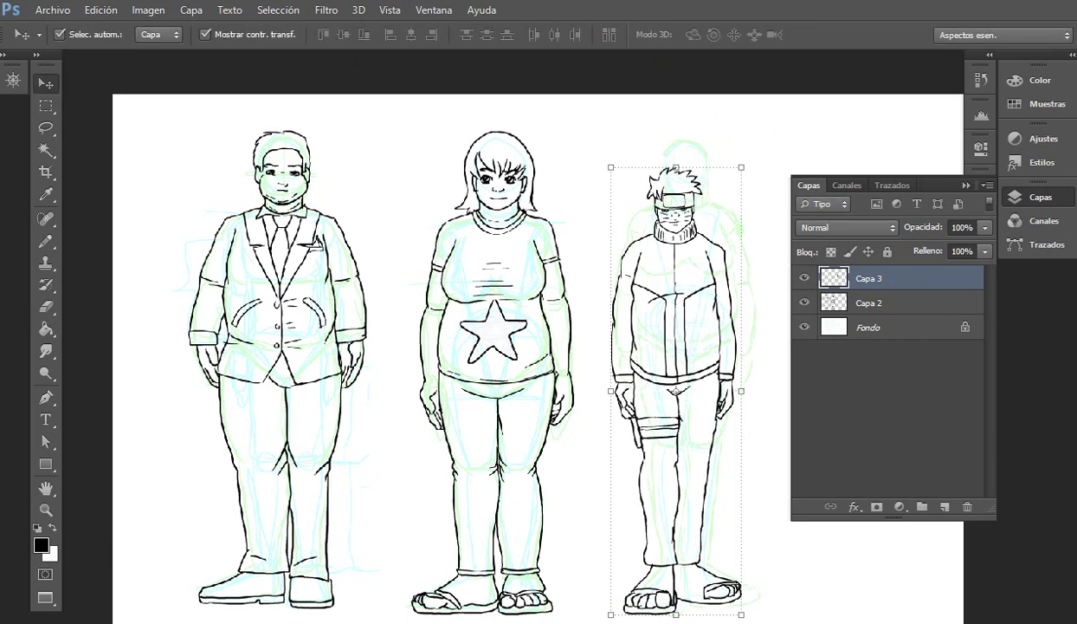
Step: Lasso the ninja's upper body, including head and arms, and cut and paste it onto a separate layer
key("l")
mouse_move(622, 409)
left_mouse_down()
mouse_move(593, 400)
mouse_move(585, 218)
mouse_move(754, 220)
mouse_move(760, 430)
mouse_move(622, 407)
left_mouse_up()
key("ctrl+x")
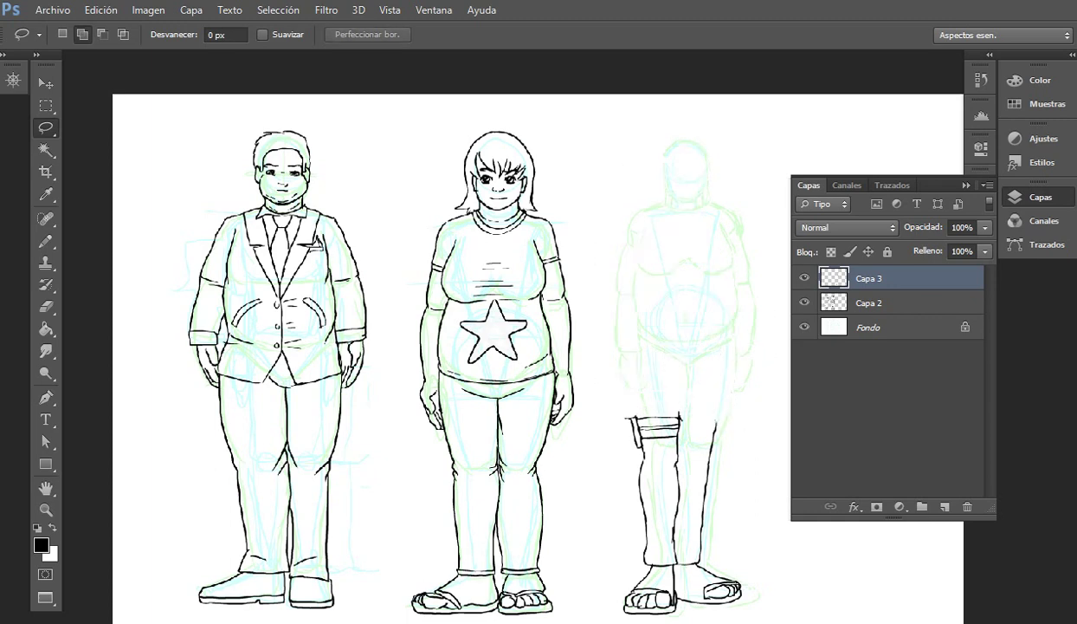
key("ctrl+v")
Step: Move the pasted upper body back onto the ninja's legs, aligned at the waist and thigh lines
key("v")
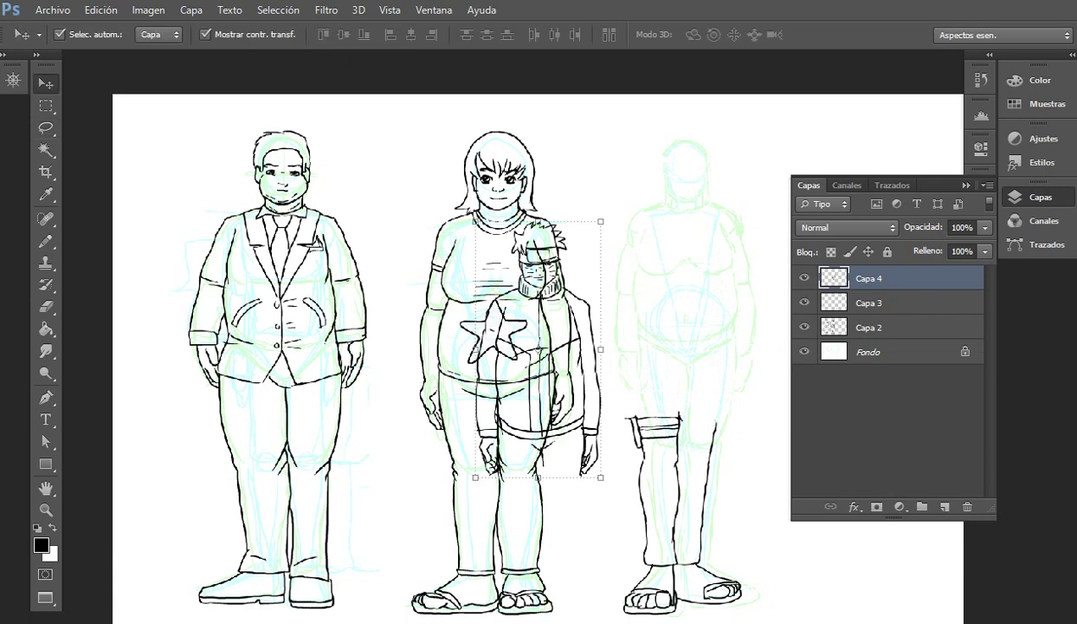
mouse_move(588, 337)
left_mouse_down()
mouse_move(691, 321)
mouse_move(590, 336)
mouse_move(600, 336)
left_mouse_up()
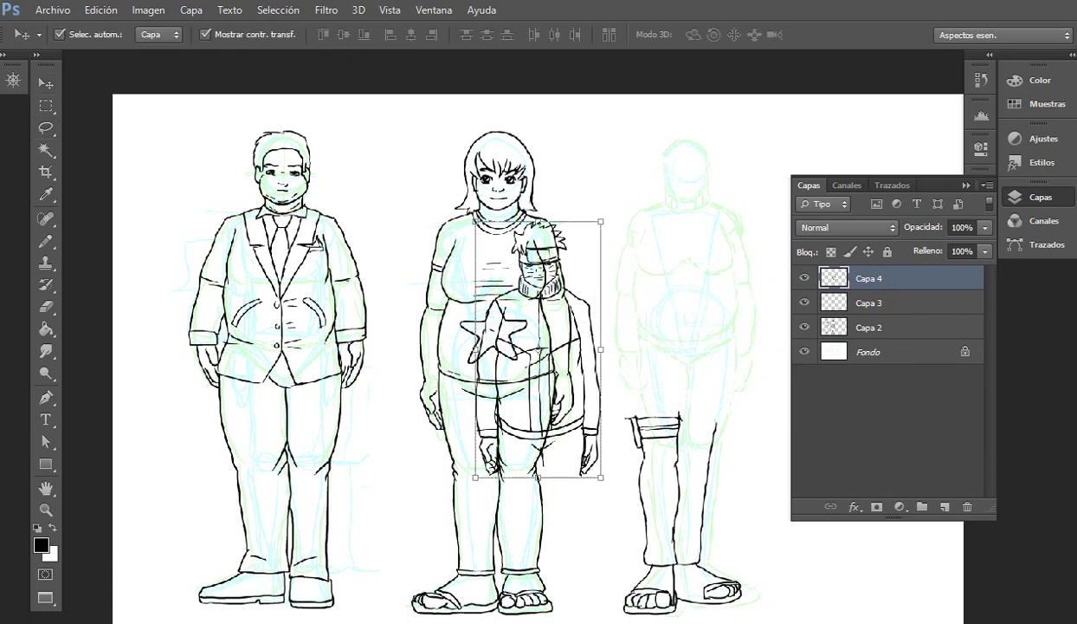
key("ctrl+t")
mouse_move(578, 330)
left_mouse_down()
mouse_move(691, 316)
mouse_move(712, 278)
left_mouse_up()
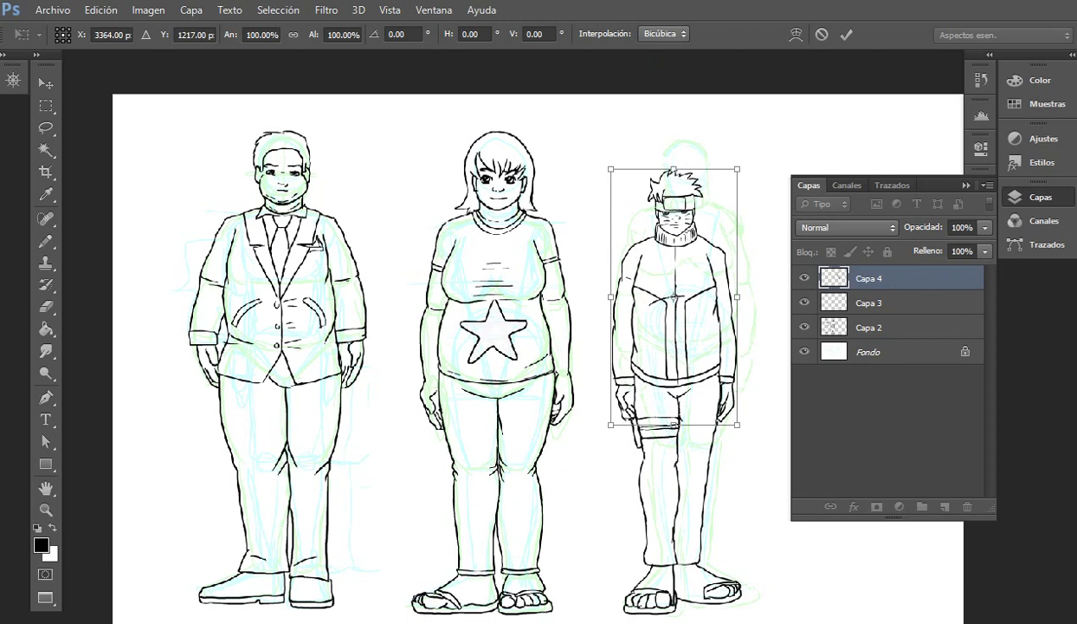
Step: Distort the ninja's upper body so it widens towards the shoulders and head, and merge it with the legs layer
left_click_drag(737, 169, 750, 168)
left_click_drag(611, 169, 594, 164)
left_click_drag(750, 167, 757, 162)
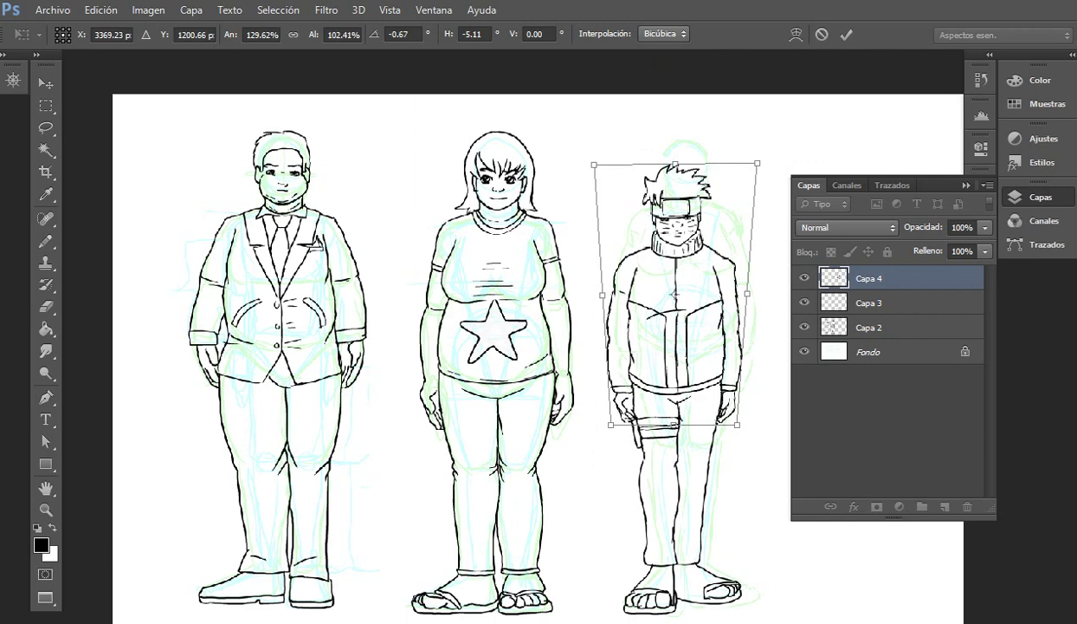
key("Return")
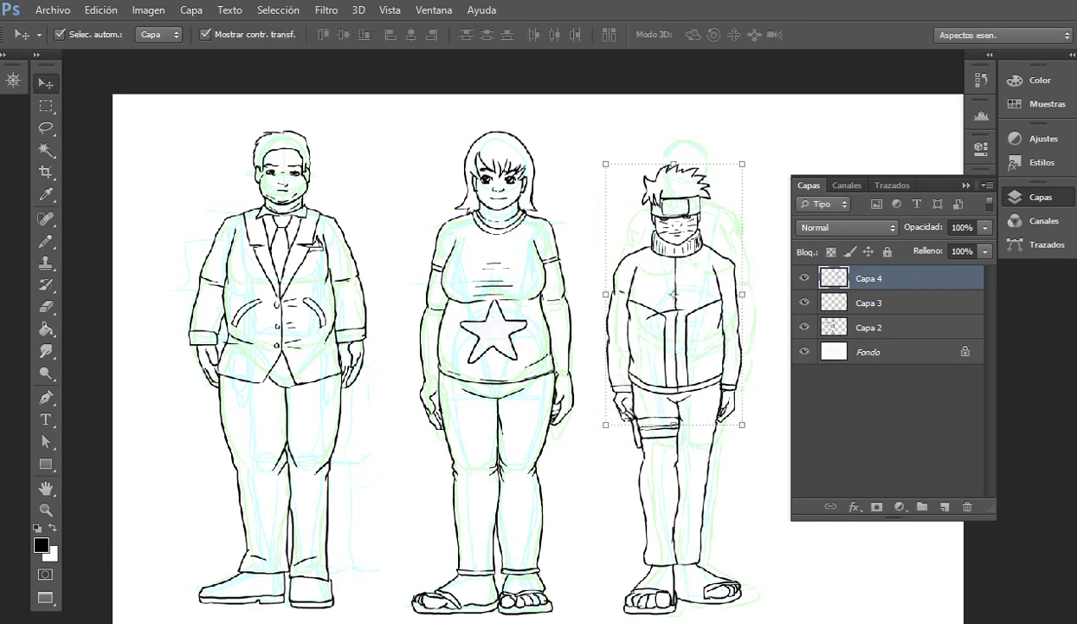
key("ctrl+e")
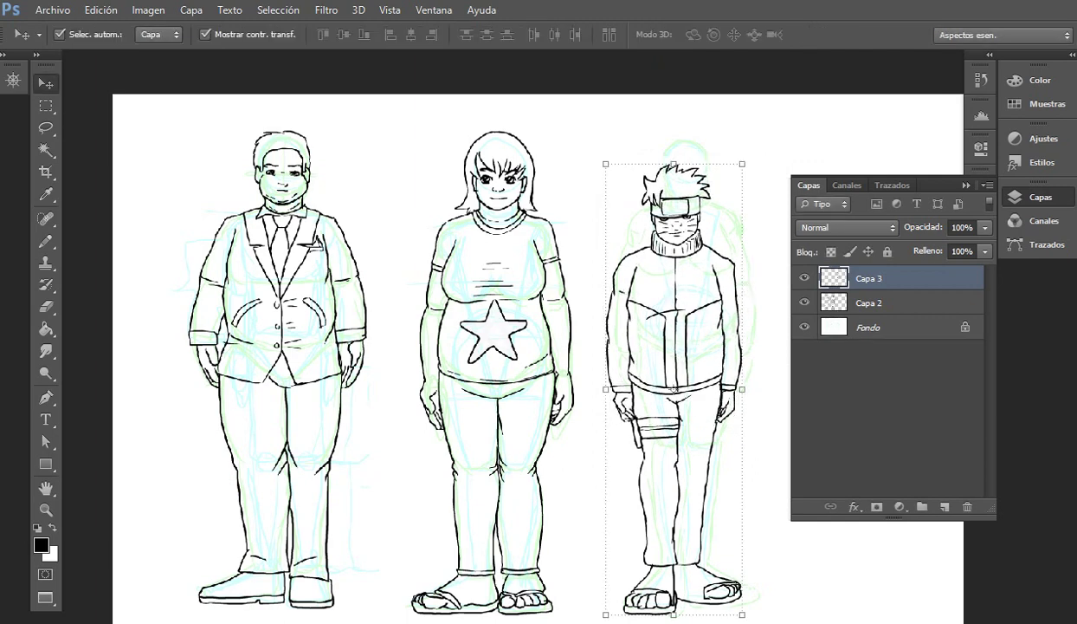
Step: Enlarge the merged ninja figure proportionally to about 105%, keeping the feet in place
key("ctrl+t")
left_click_drag(742, 163, 748, 139)
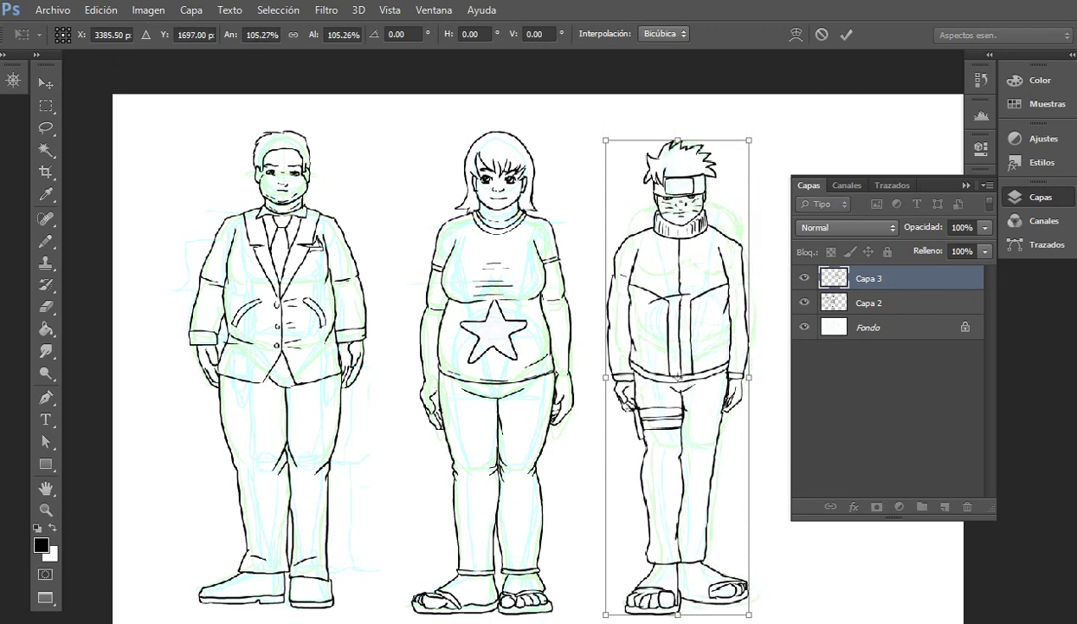
key("Return")
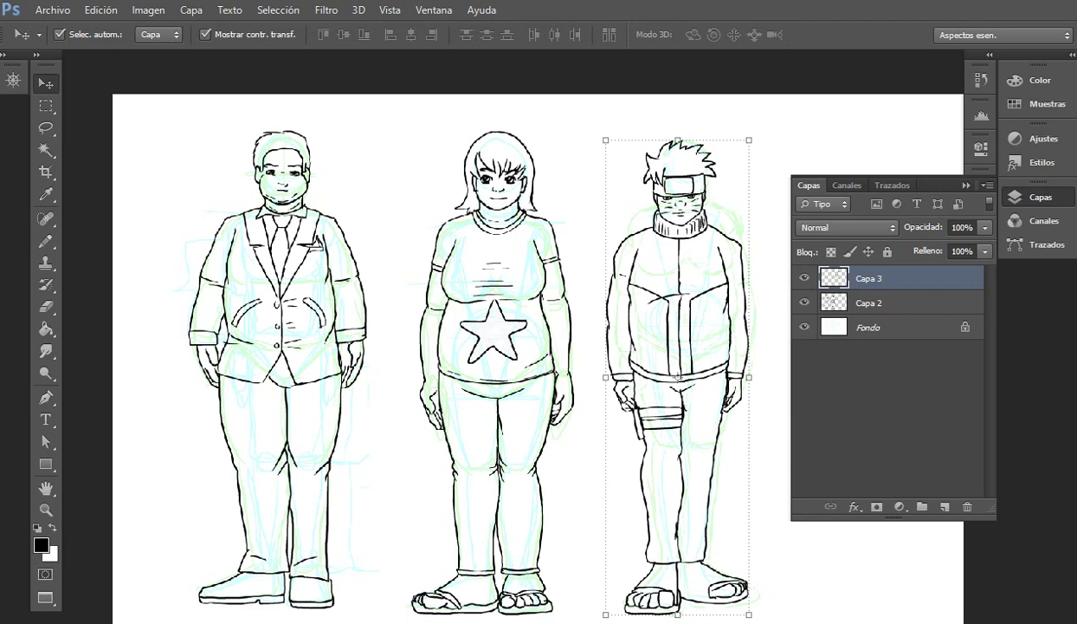
Step: Merge all the character layers into the background and apply a Threshold of 128 to remove the coloured sketch lines
key("ctrl+e")
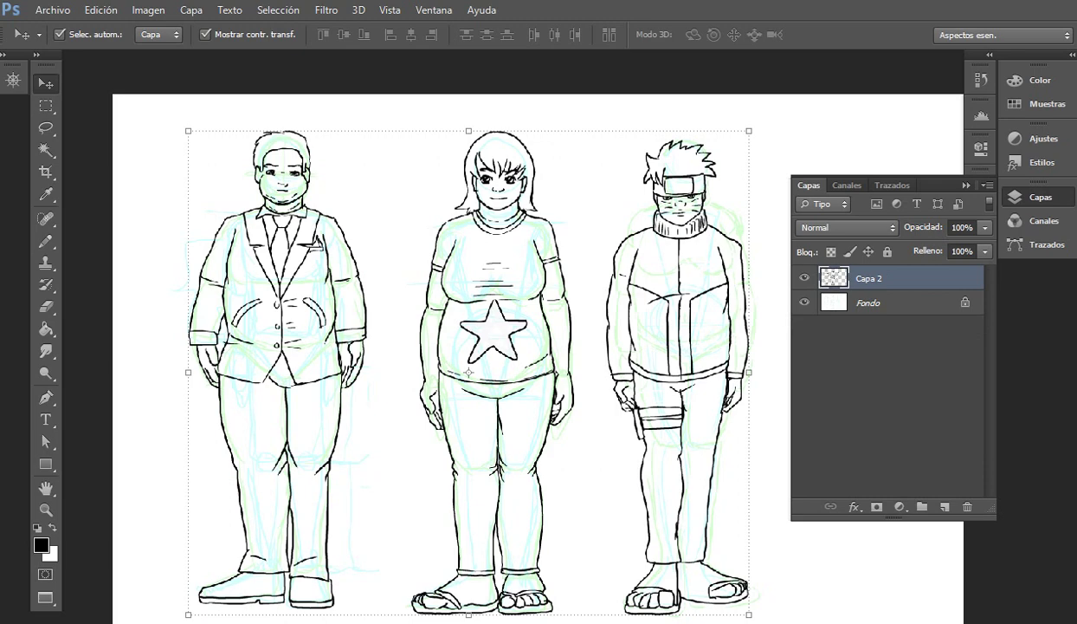
key("ctrl+e")
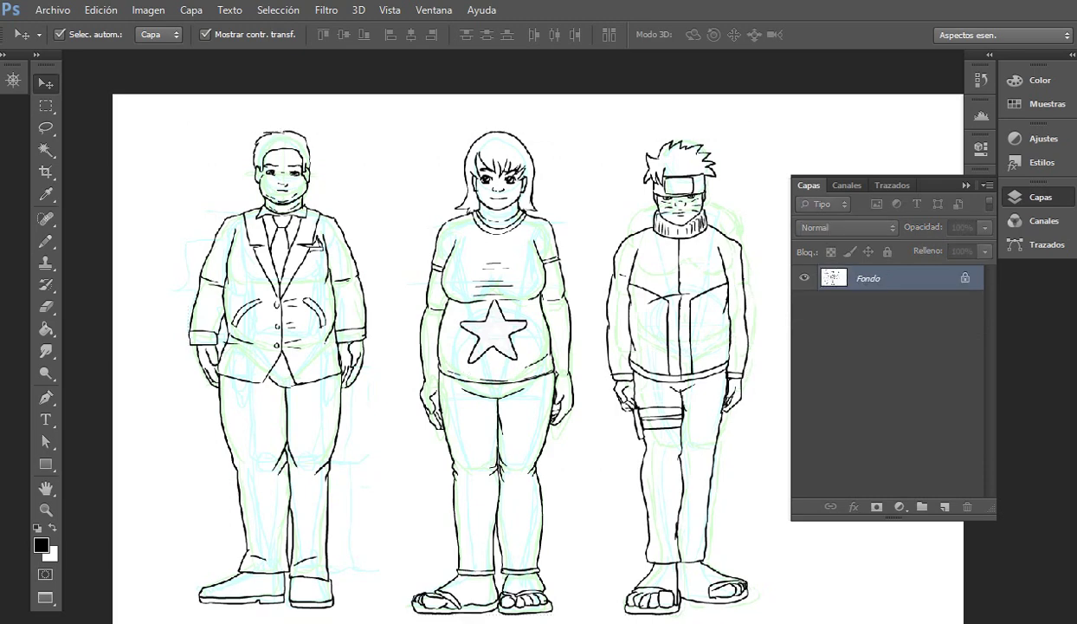
left_click(148, 11)
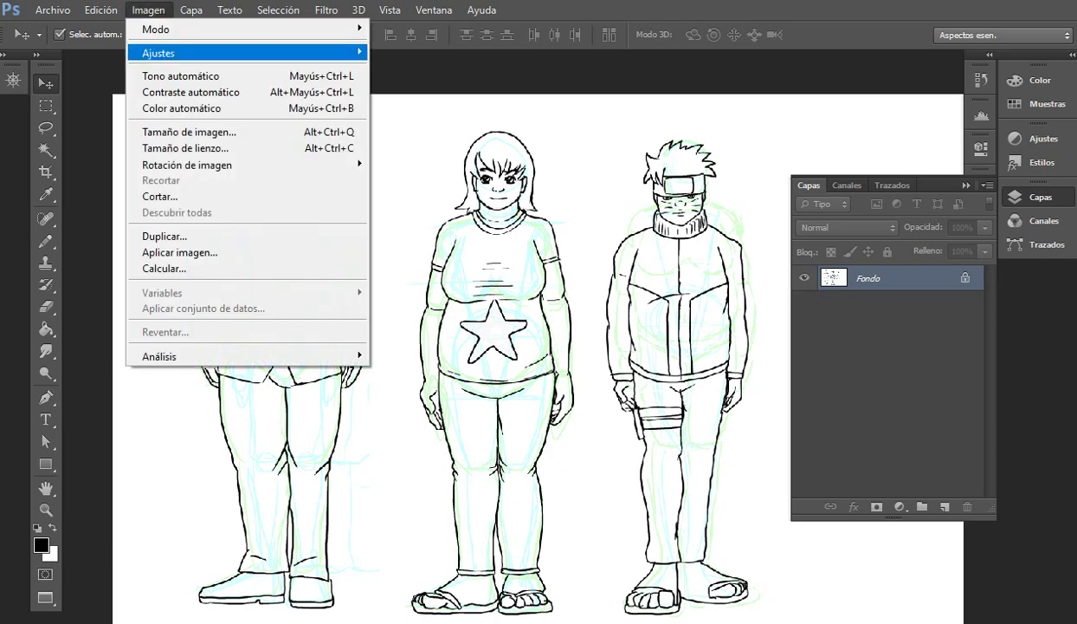
mouse_move(173, 53)
left_click(407, 277)
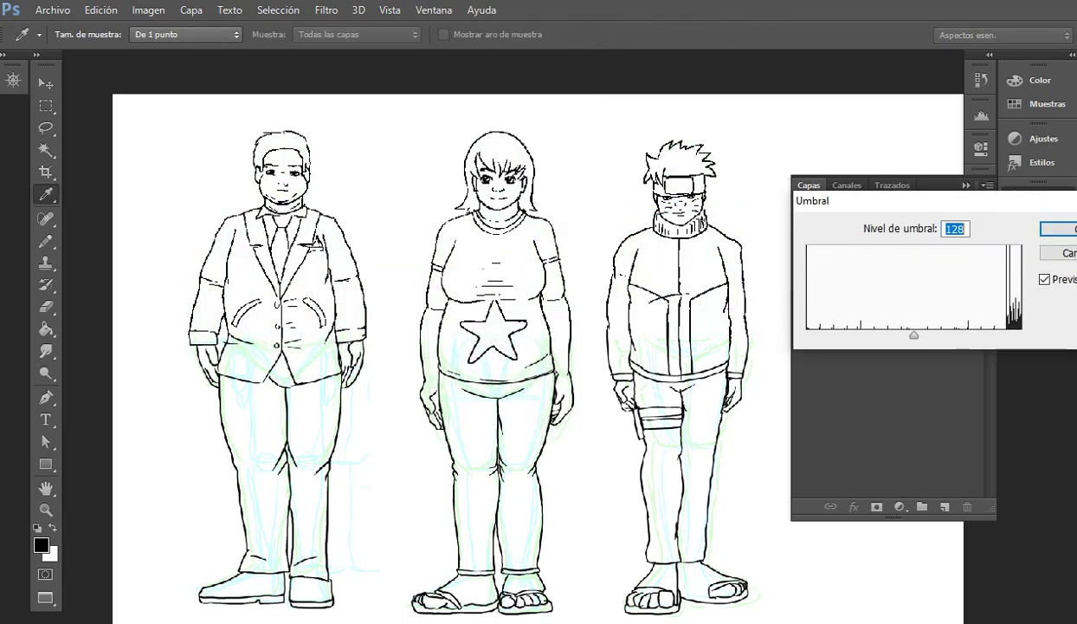
key("Return")
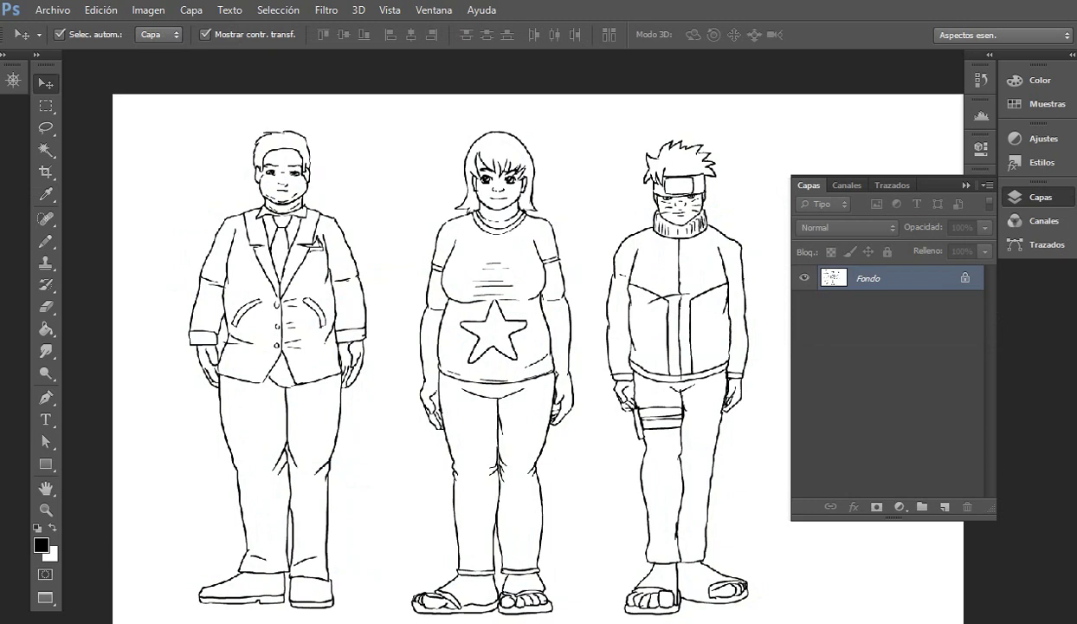
Step: Select the white areas with the Magic Wand, invert the selection, and move the black line art onto its own layer
key("w")
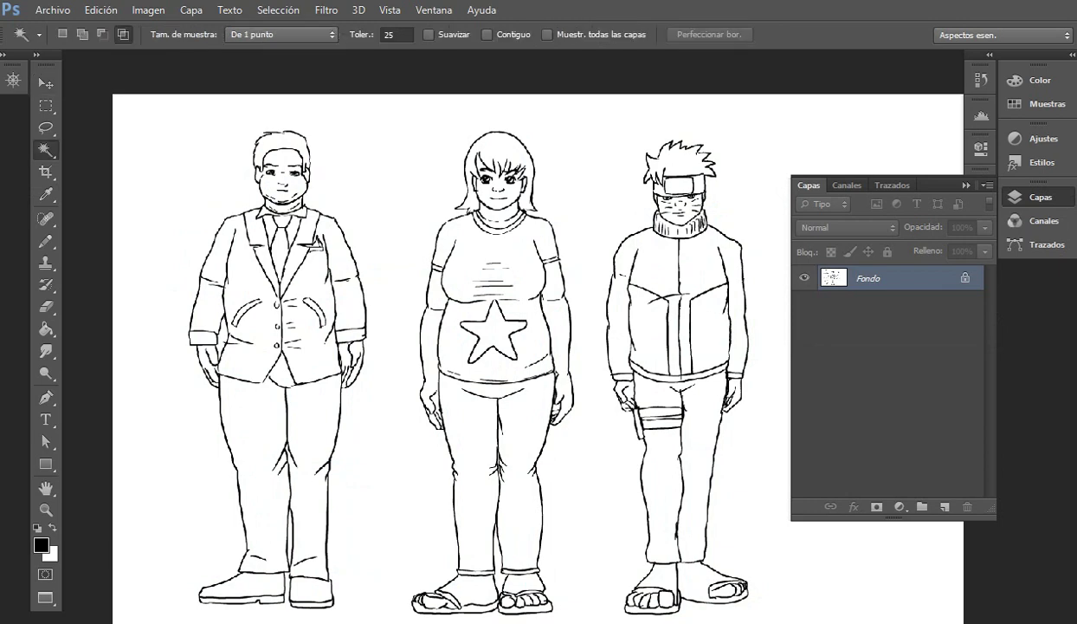
left_click(178, 288)
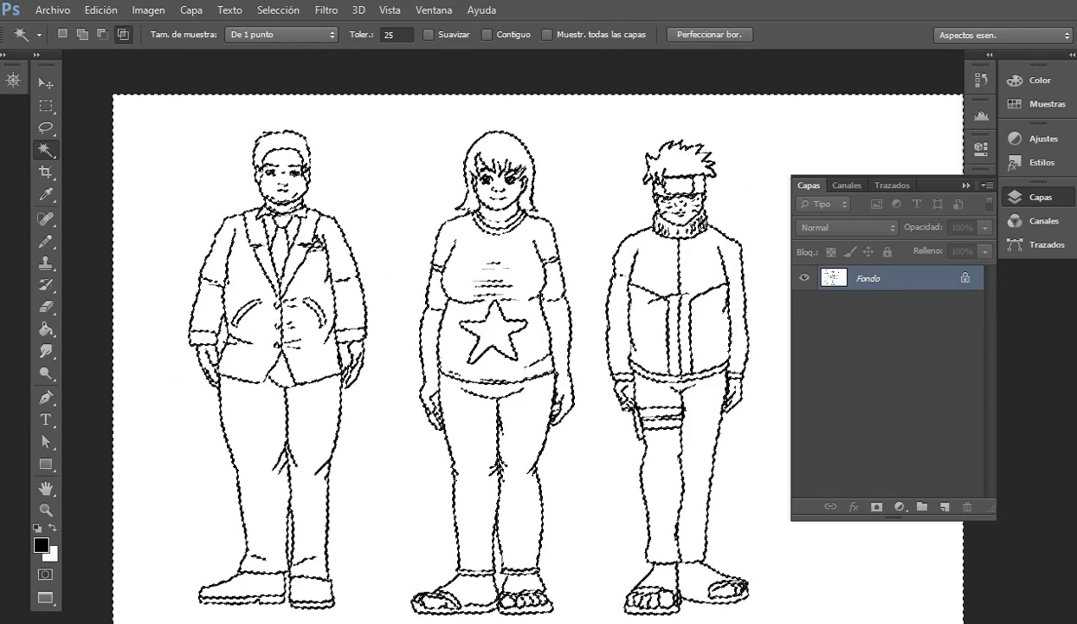
key("ctrl+d")
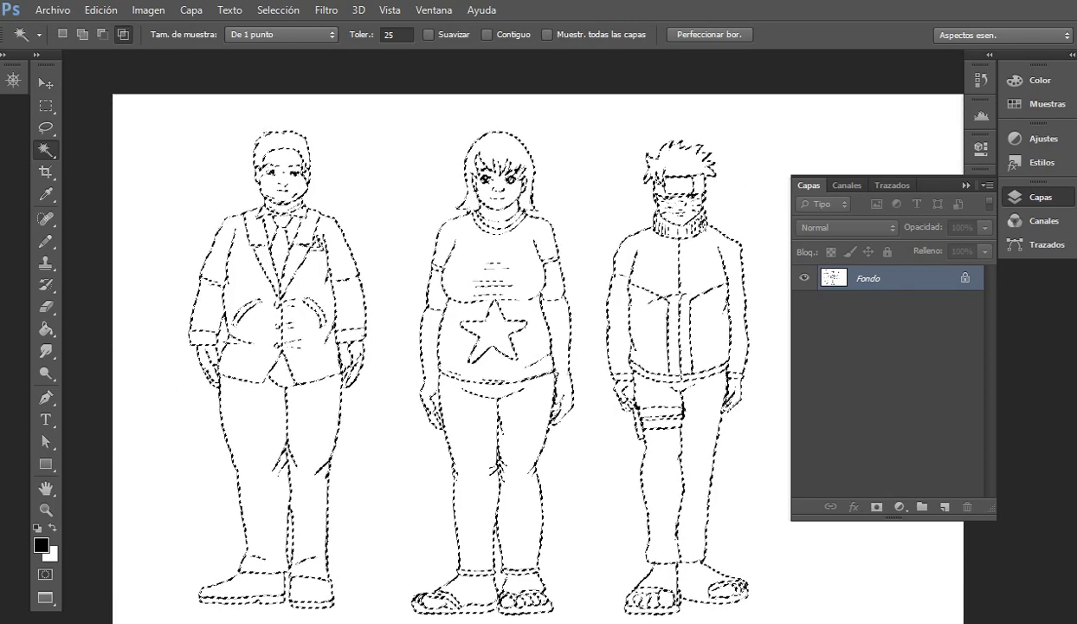
key("ctrl+shift+j")
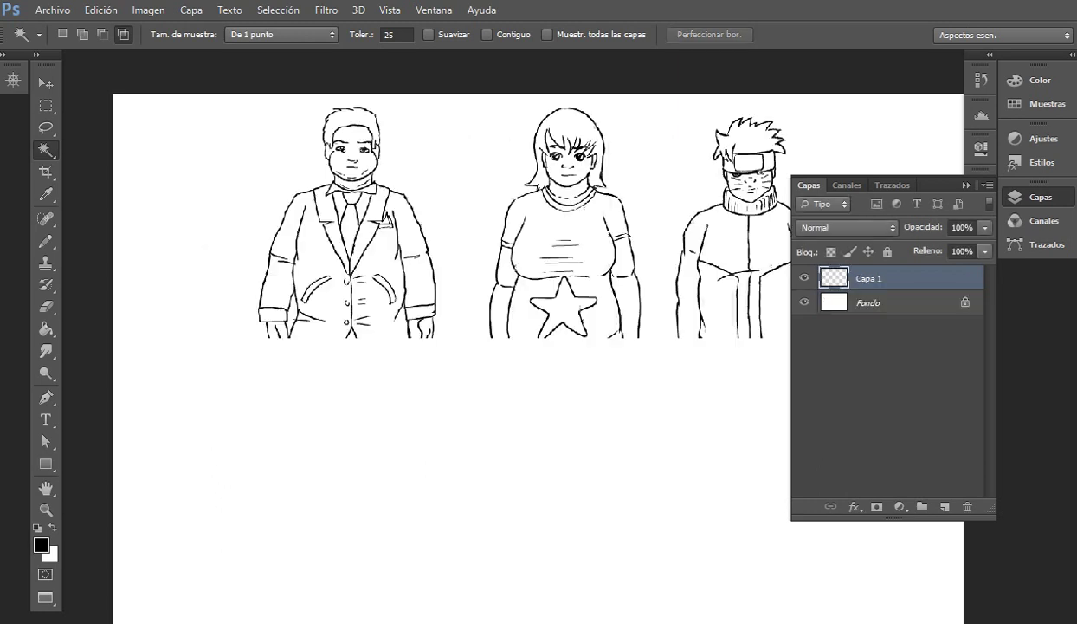
Step: Enlarge the line art layer proportionally to nearly the full canvas height and merge it into the background
scroll(589, 366, "down", 2)
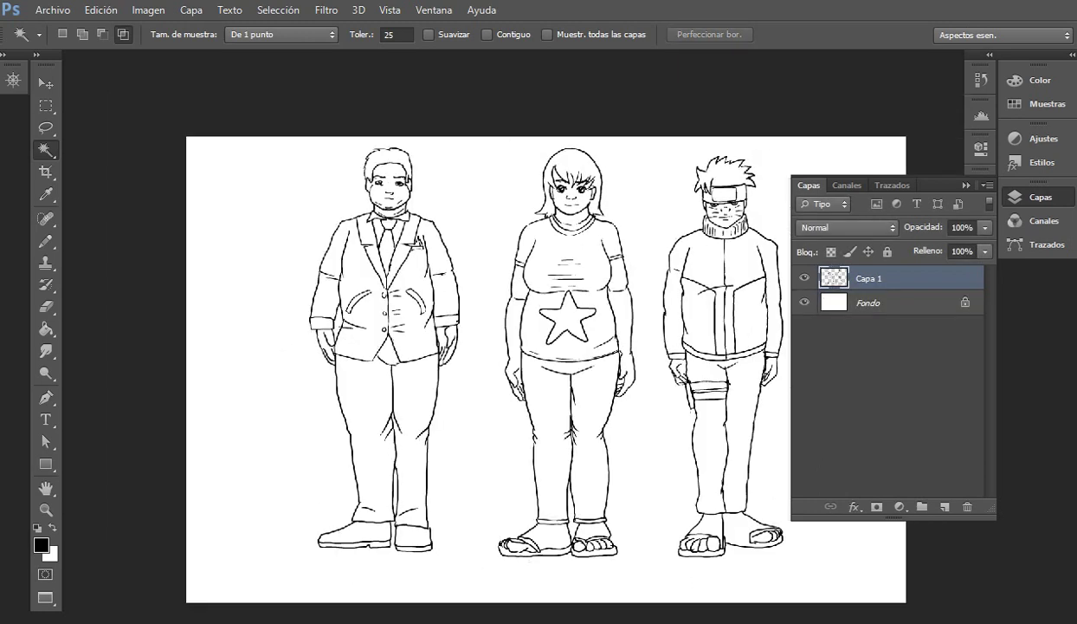
key("ctrl+t")
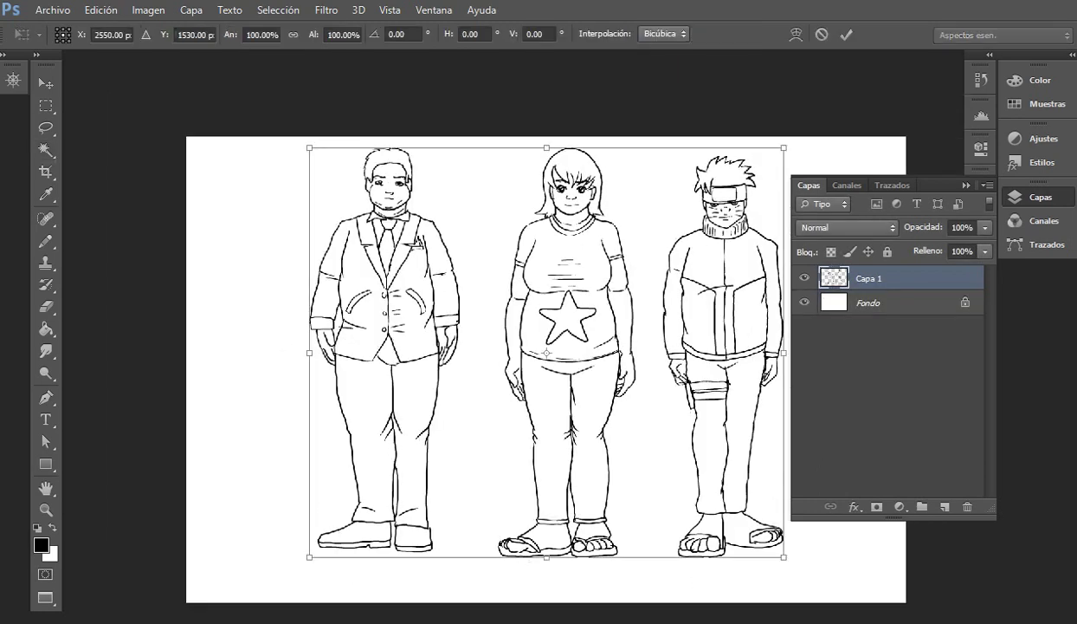
left_click_drag(309, 557, 259, 600)
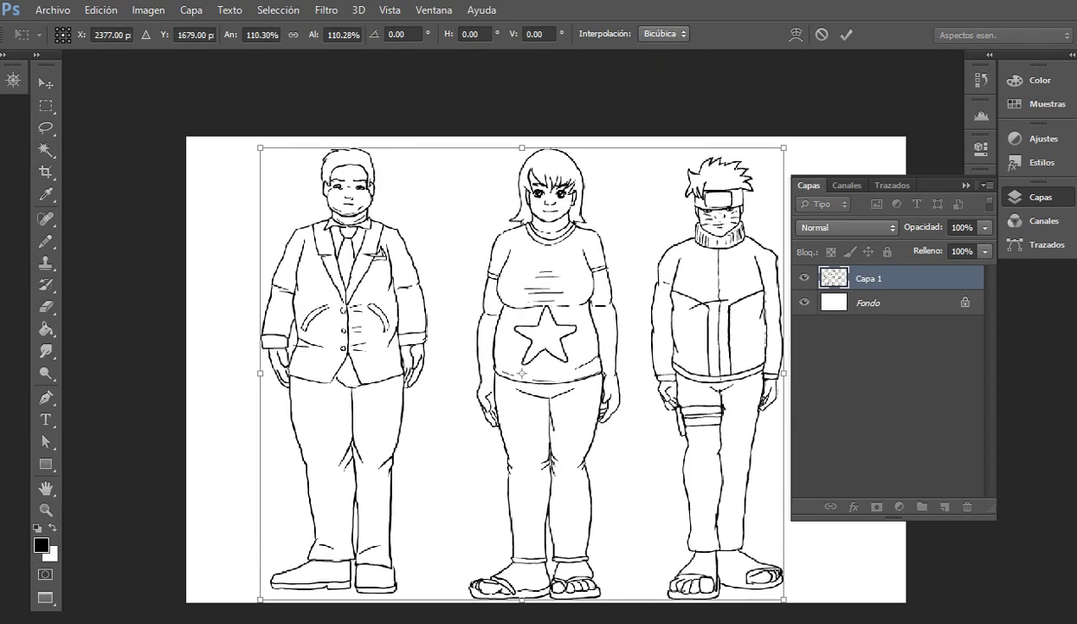
left_click_drag(784, 148, 791, 140)
key("w")
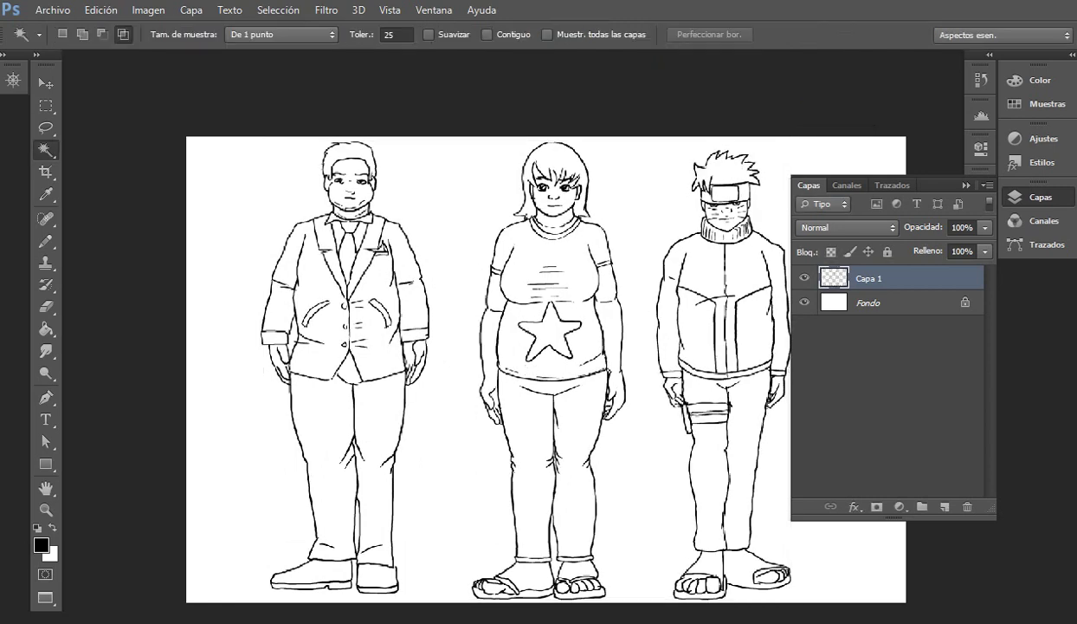
key("ctrl+e")
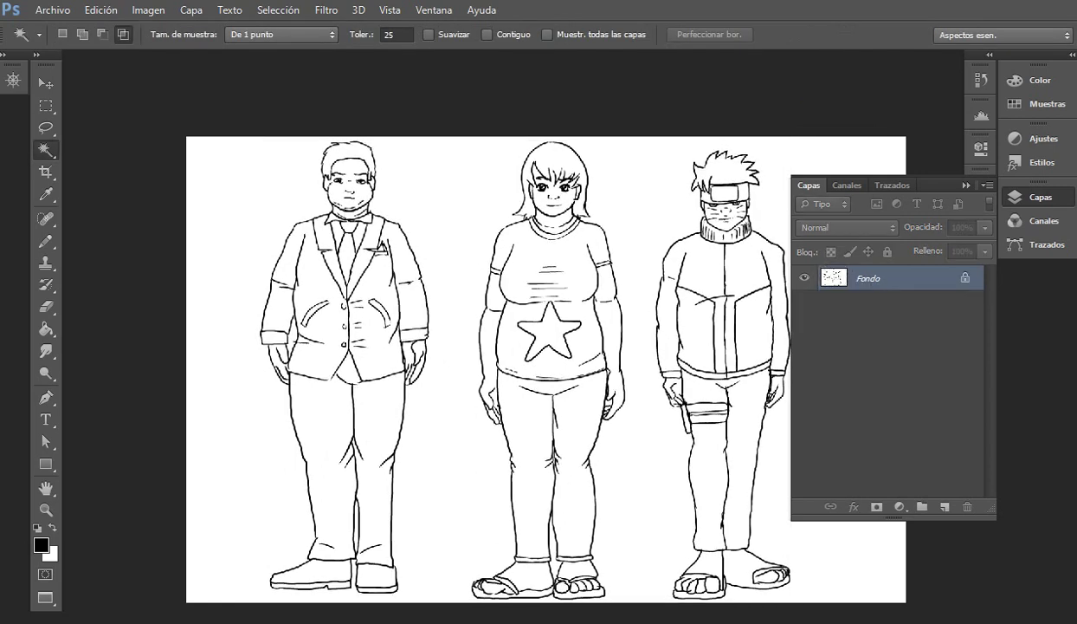
Step: Apply a Threshold of 128 to the enlarged line art to sharpen it to pure black and white
left_click(148, 10)
mouse_move(130, 55)
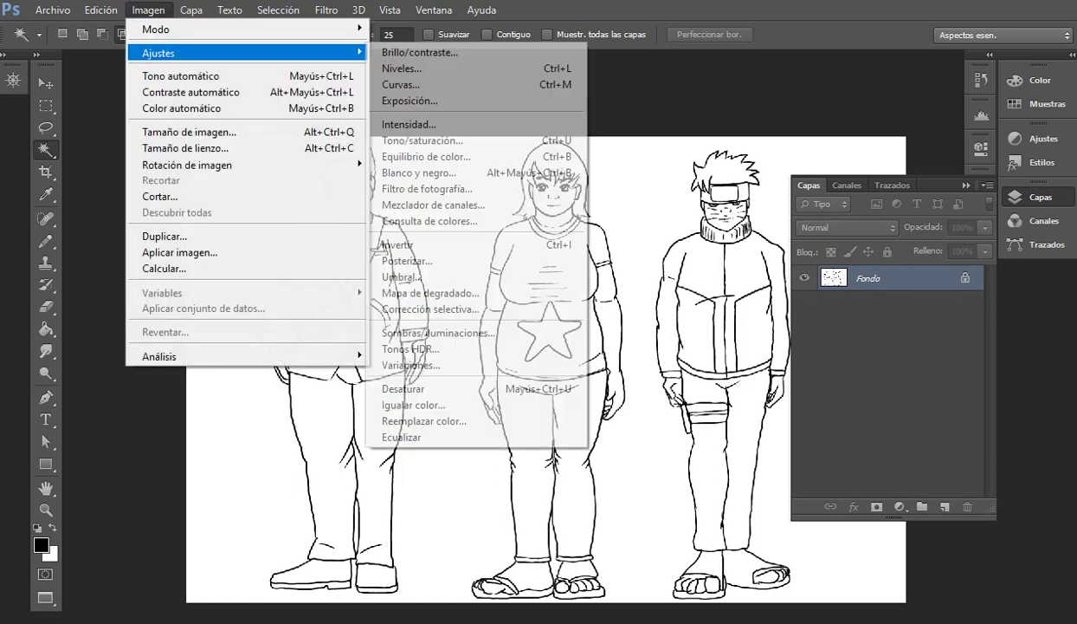
left_click(402, 277)
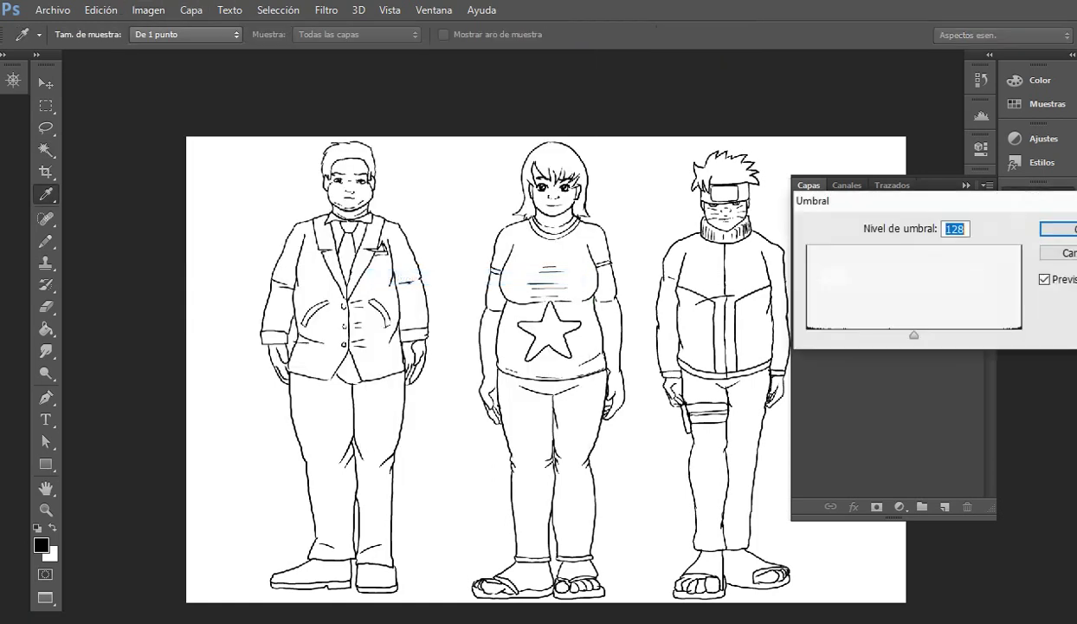
left_click(1062, 229)
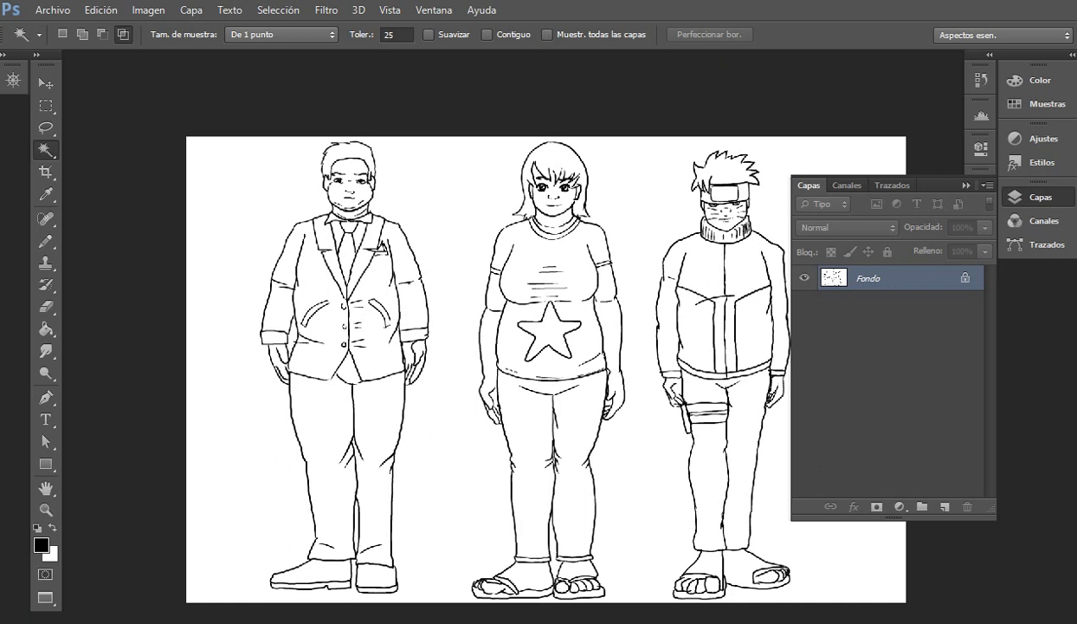
Step: Duplicate the background layer and make the original background the active layer with nothing selected
left_click_drag(866, 277, 944, 505)
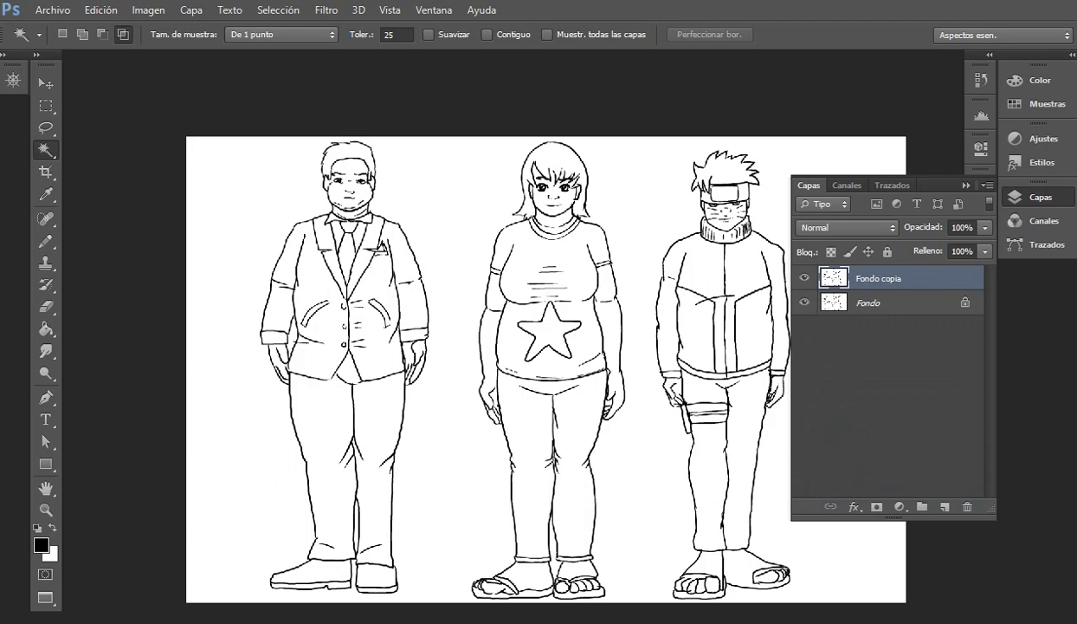
left_click(900, 302)
left_click(639, 227)
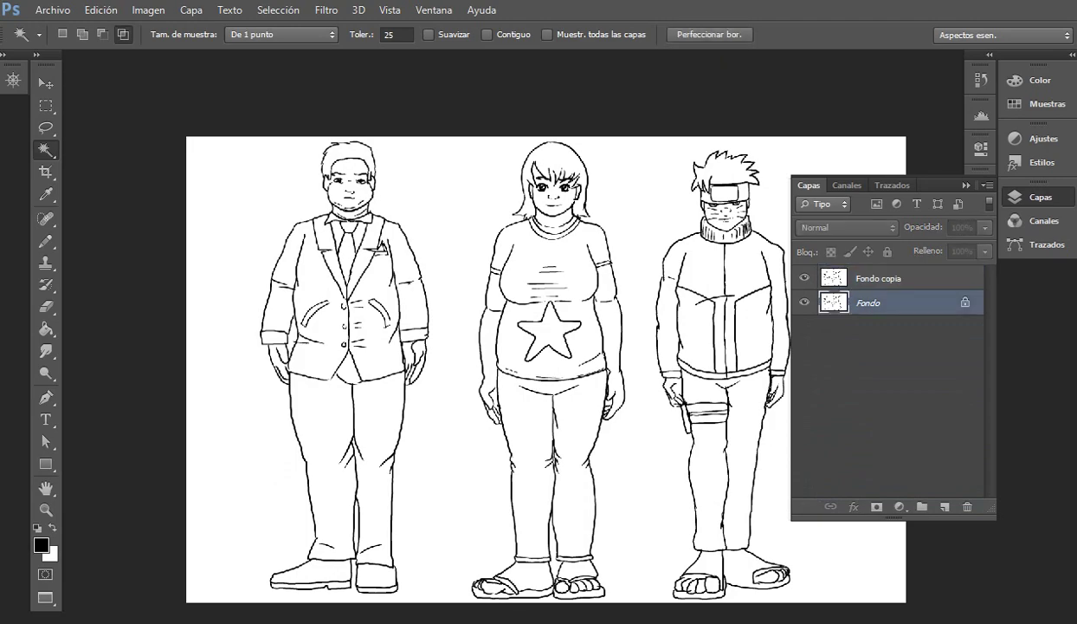
key("ctrl+d")
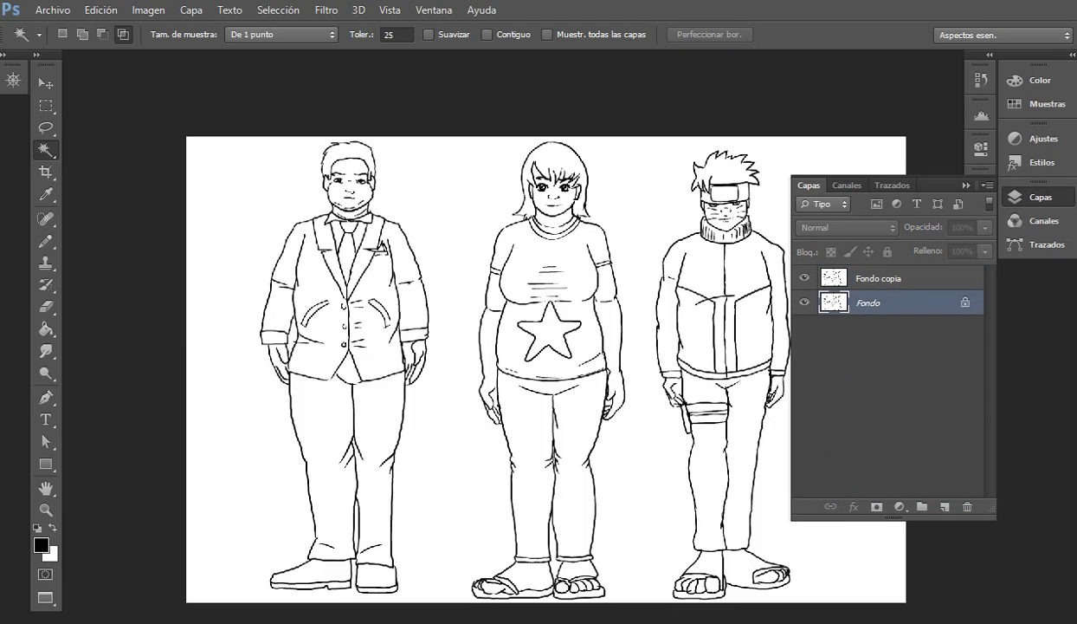
Step: Select the white area around the characters with a contiguous Magic Wand and check in Quick Mask which regions leak into it
left_click(486, 35)
left_click(457, 208)
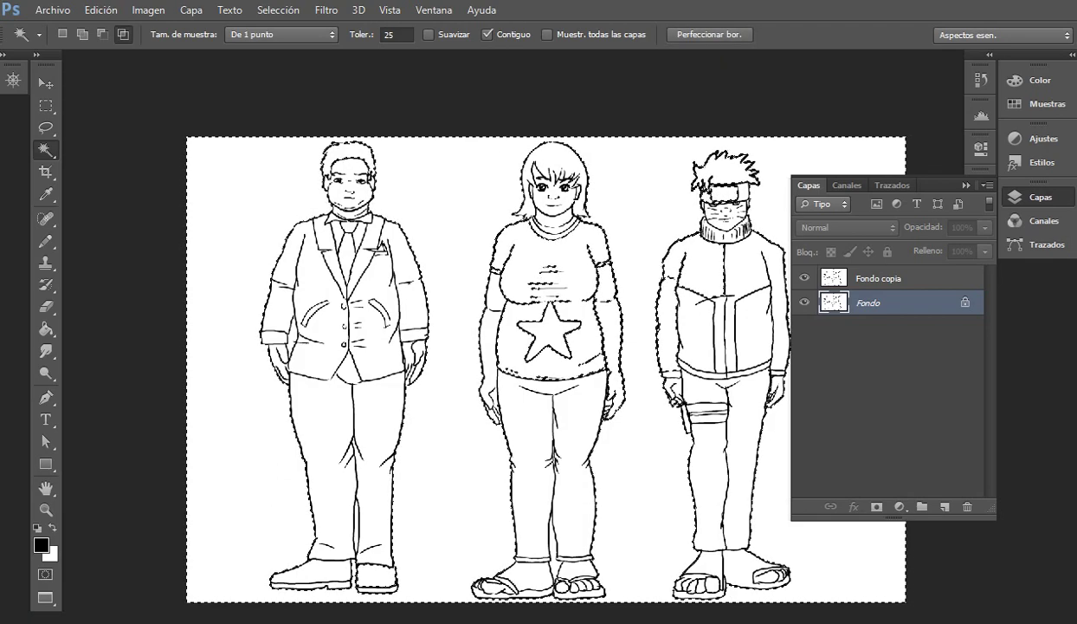
left_click(83, 34)
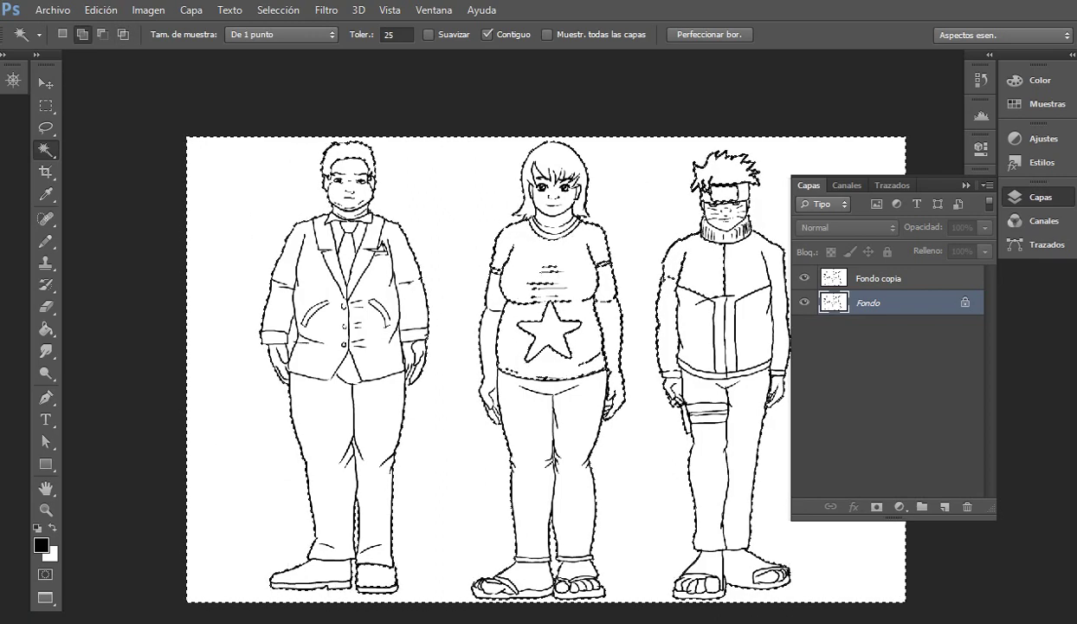
left_click(322, 418, "shift")
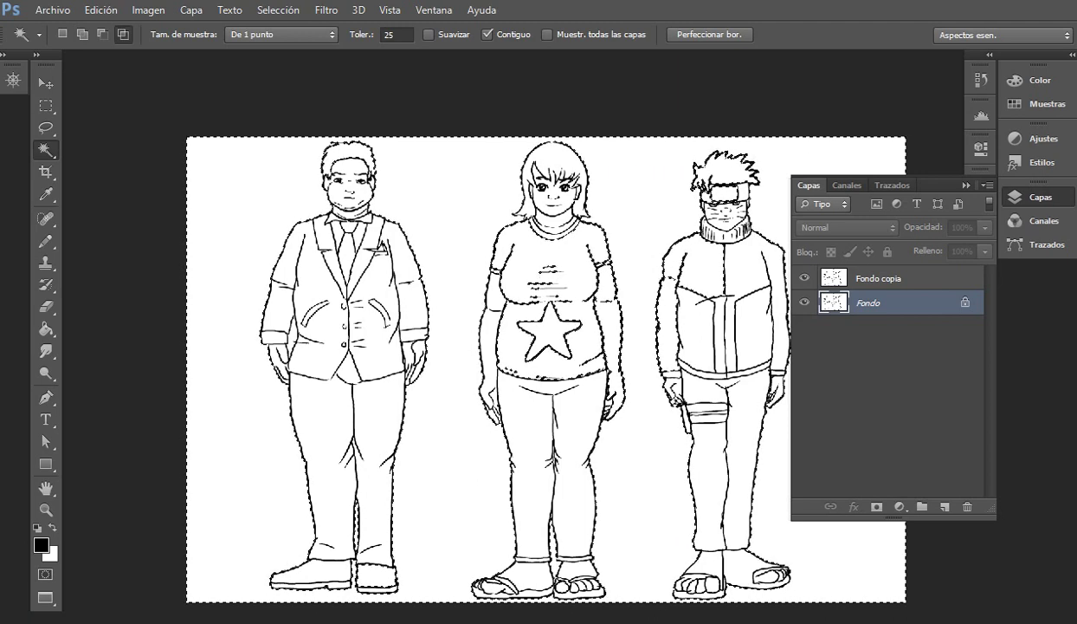
key("q")
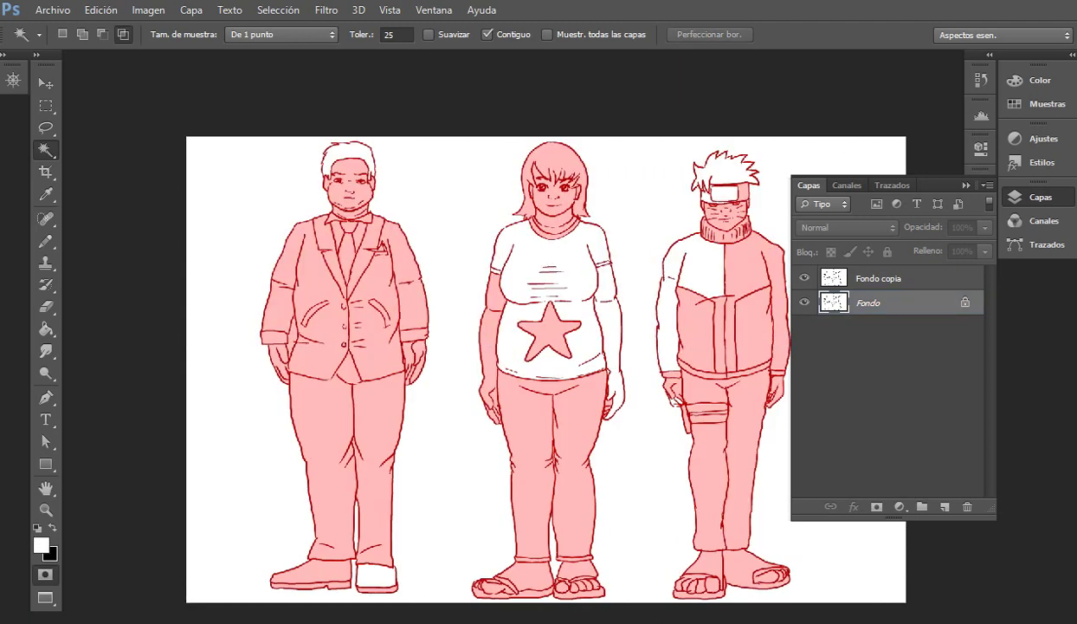
left_click_drag(345, 151, 415, 152)
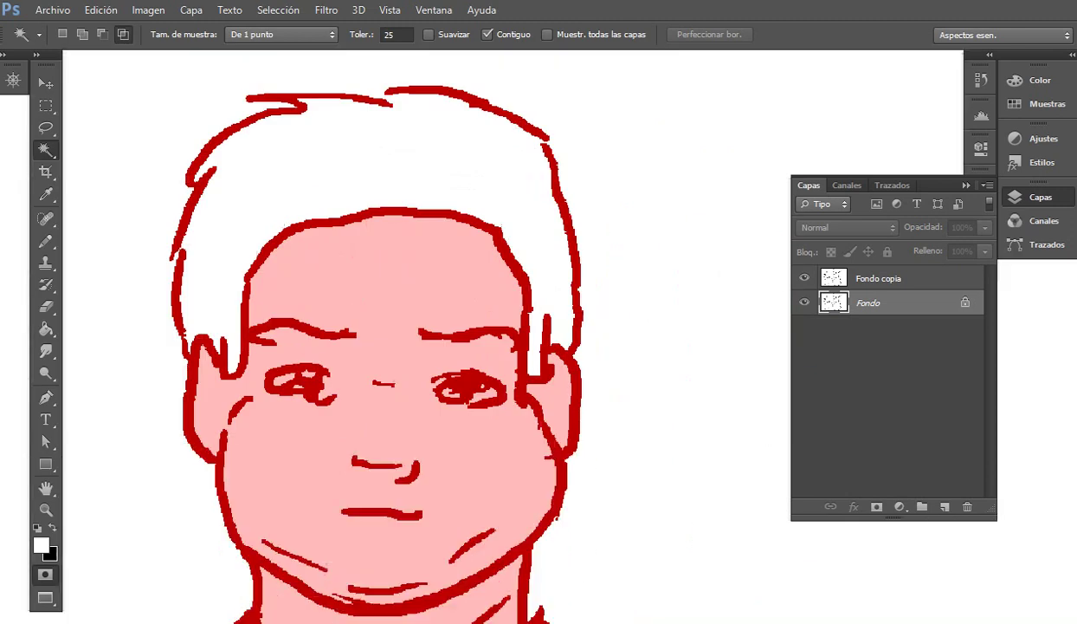
key("q")
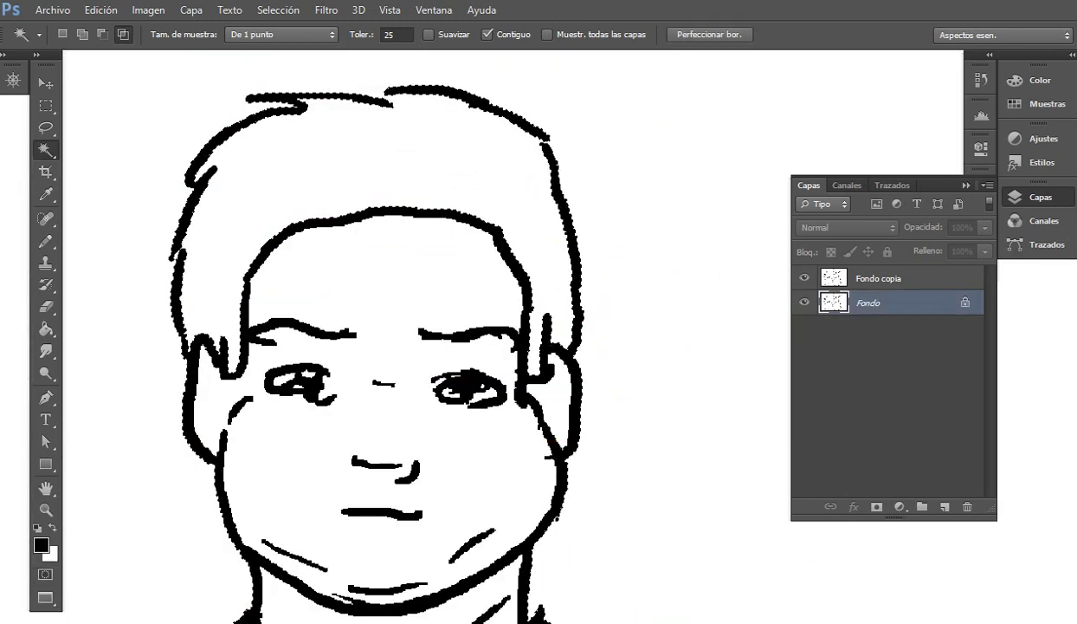
Step: Delete the duplicate background layer and close the gap in the side of the suited man's hair outline with the Pencil
key("b")
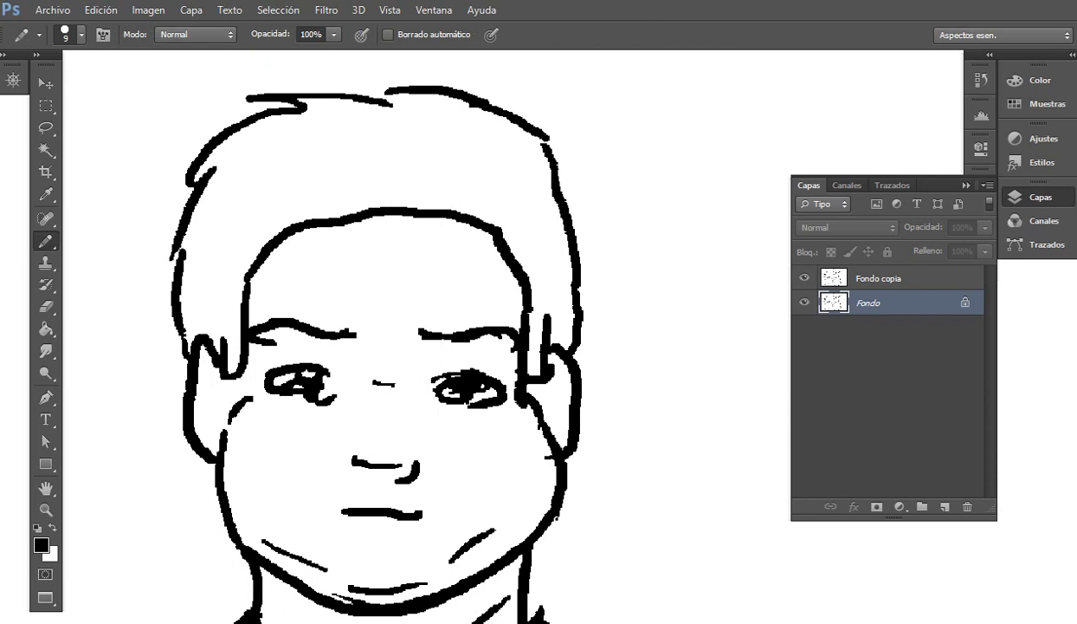
left_click(879, 278)
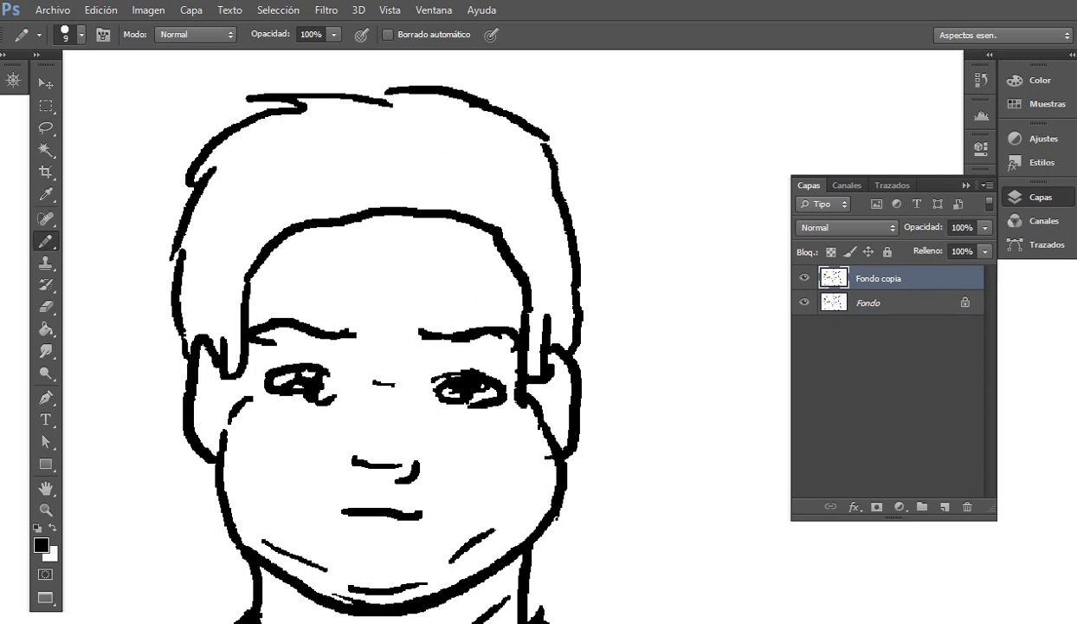
left_click_drag(879, 278, 967, 506)
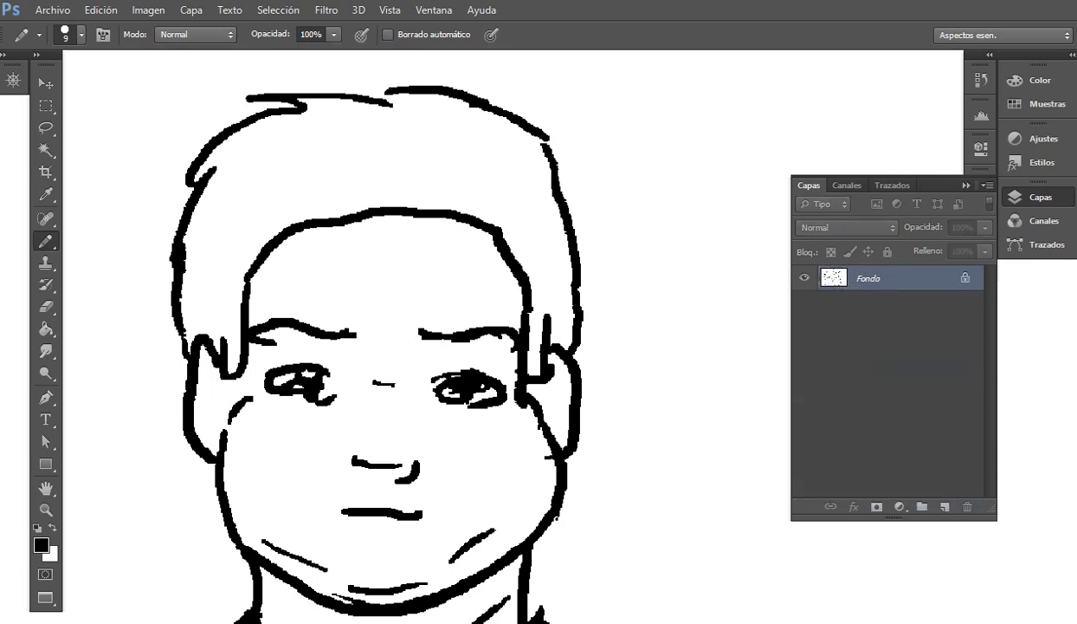
left_click_drag(390, 91, 381, 99)
scroll(346, 347, "down", 5)
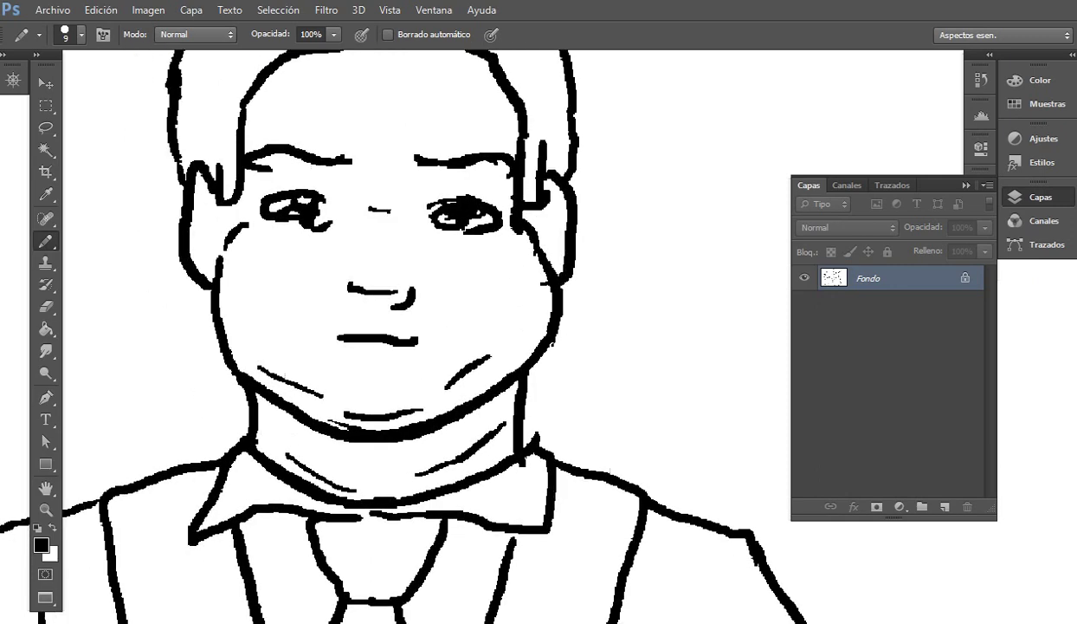
Step: Redraw the suited man's cheek contour on the image's right side further inward and erase the old line
mouse_move(508, 224)
left_mouse_down()
mouse_move(525, 289)
mouse_move(504, 355)
left_mouse_up()
key("e")
left_click_drag(539, 239, 558, 297)
left_click_drag(534, 239, 530, 227)
mouse_move(561, 281)
left_mouse_down()
mouse_move(559, 325)
mouse_move(511, 380)
left_mouse_up()
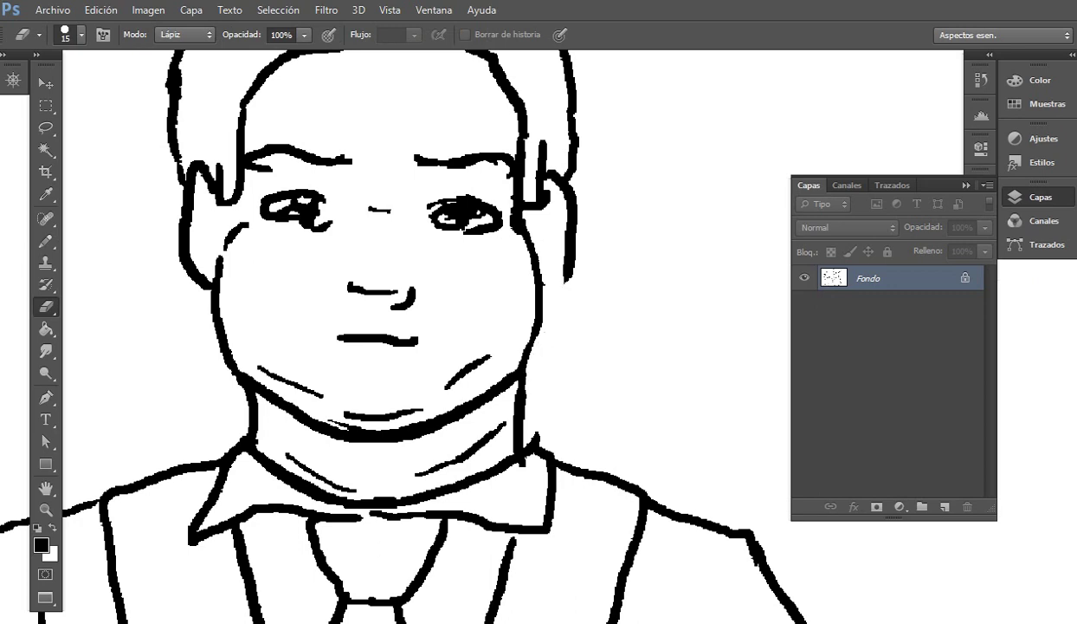
Step: Select the image-right half of the man's head and collar with a rectangular marquee and copy it to a new layer
scroll(366, 313, "down", 2)
mouse_move(365, 313)
left_mouse_down()
mouse_move(353, 360)
mouse_move(356, 350)
left_mouse_up()
key("l")
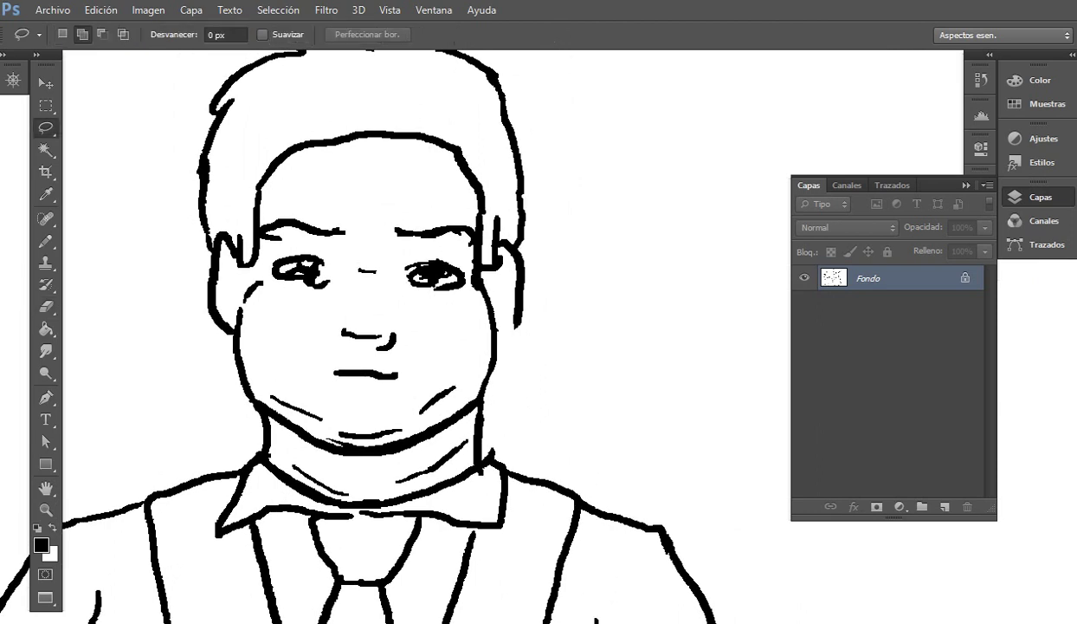
key("m")
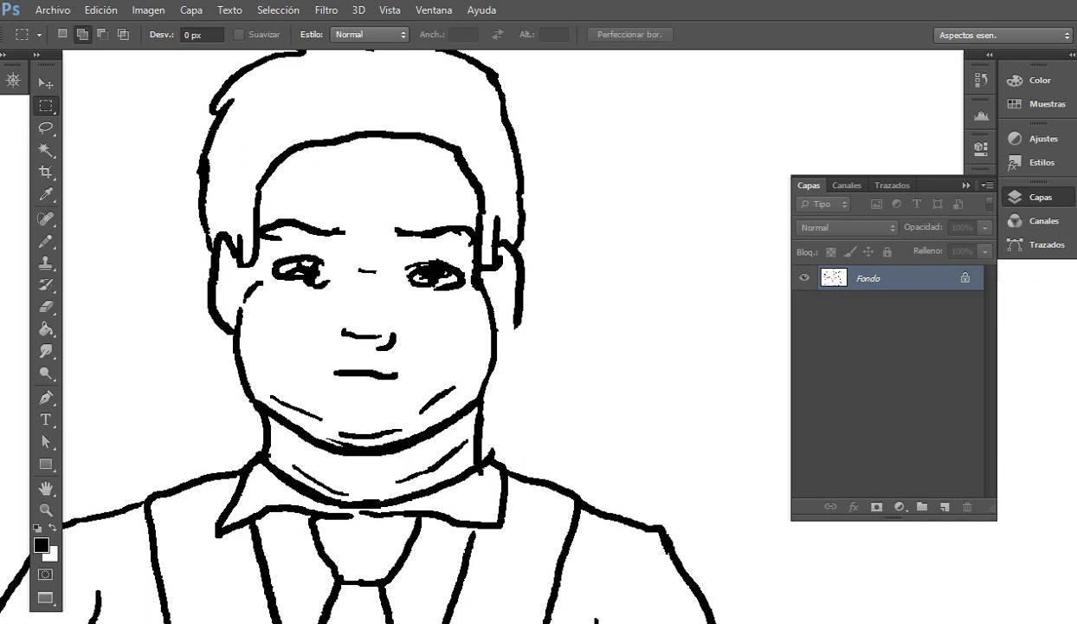
left_click_drag(363, 579, 641, 104)
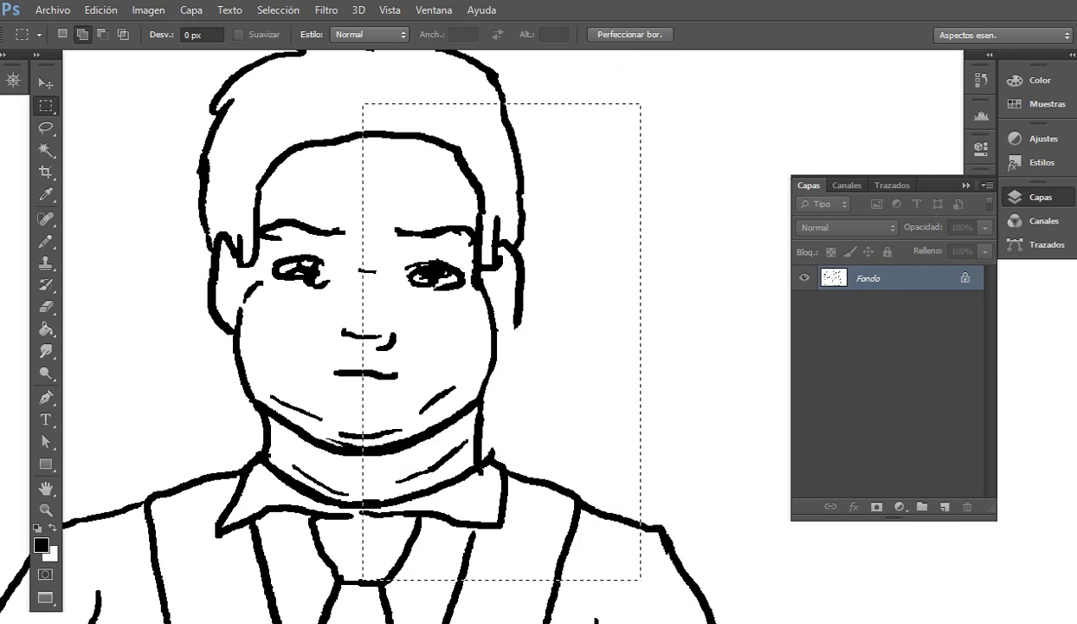
key("ctrl+j")
left_click(148, 10)
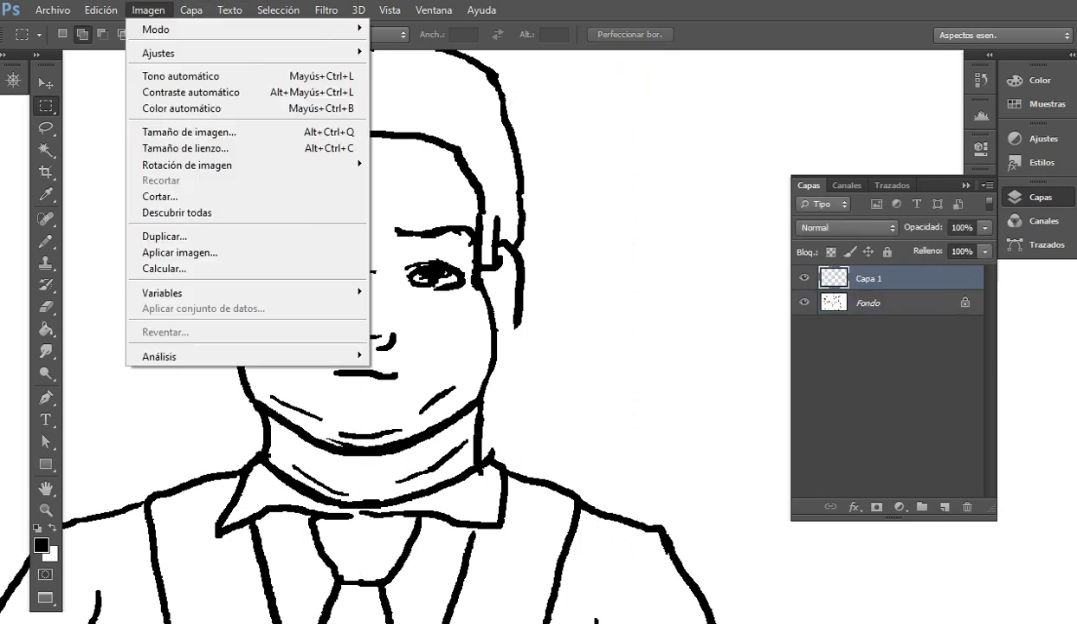
mouse_move(330, 165)
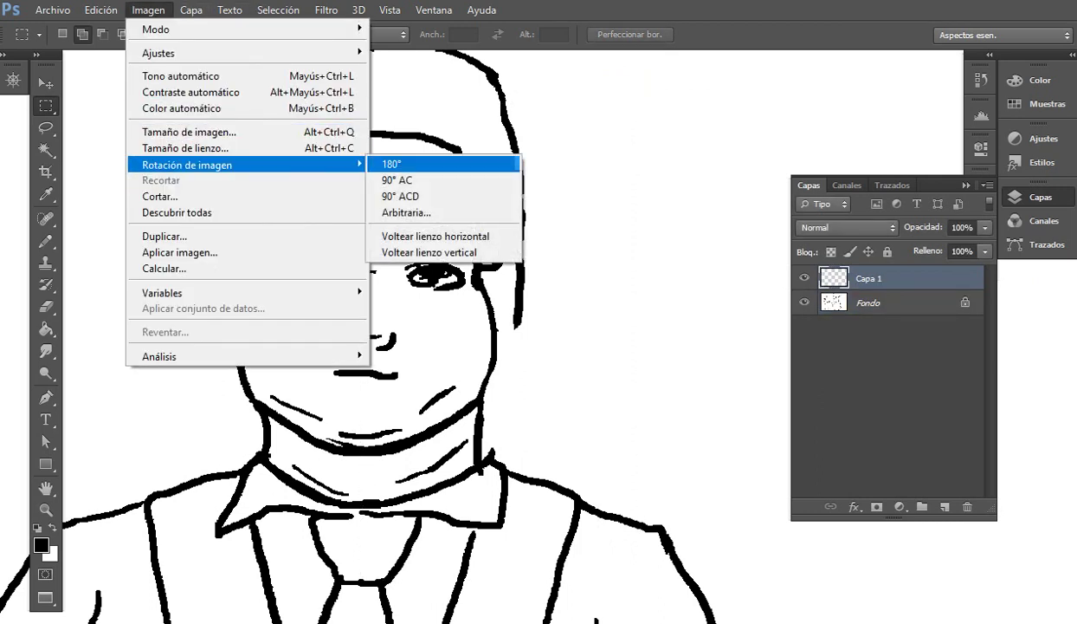
left_click(429, 282)
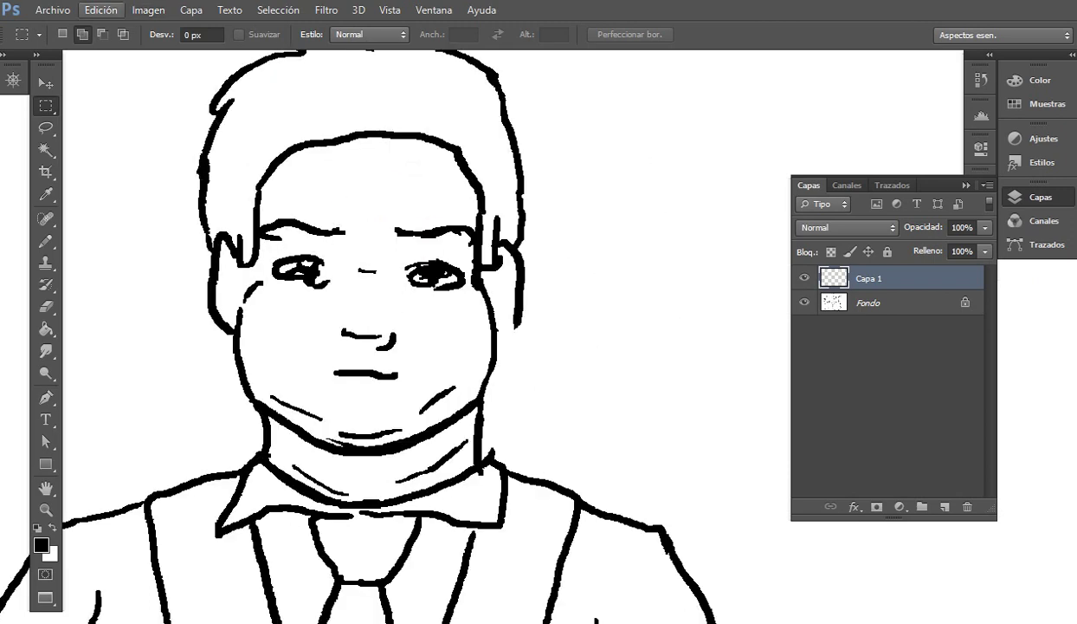
Step: Flip the copied half of the face horizontally
left_click(101, 10)
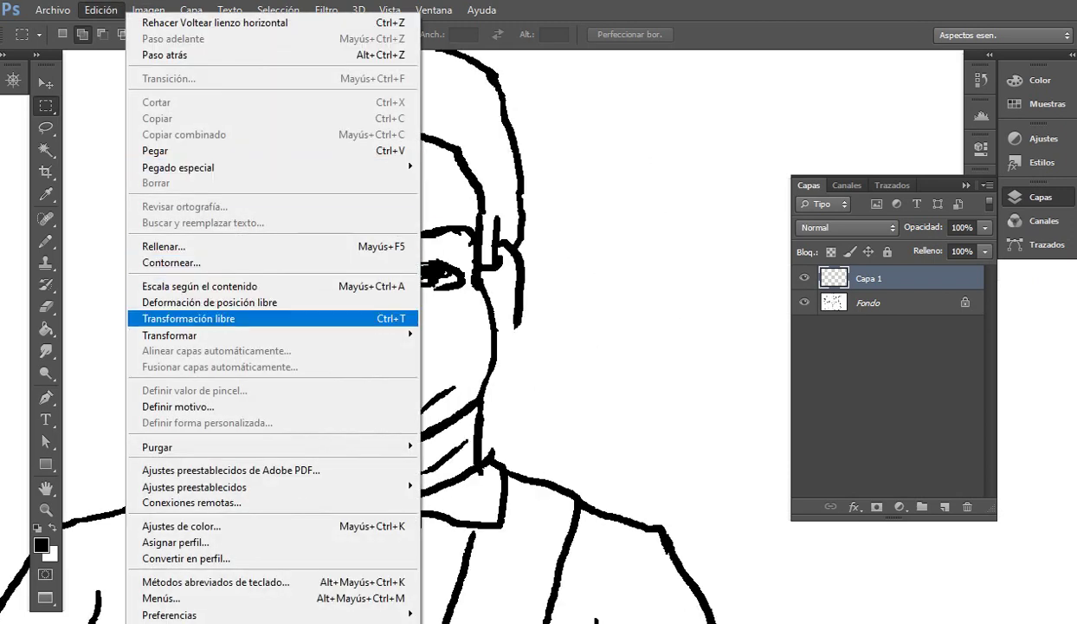
mouse_move(173, 334)
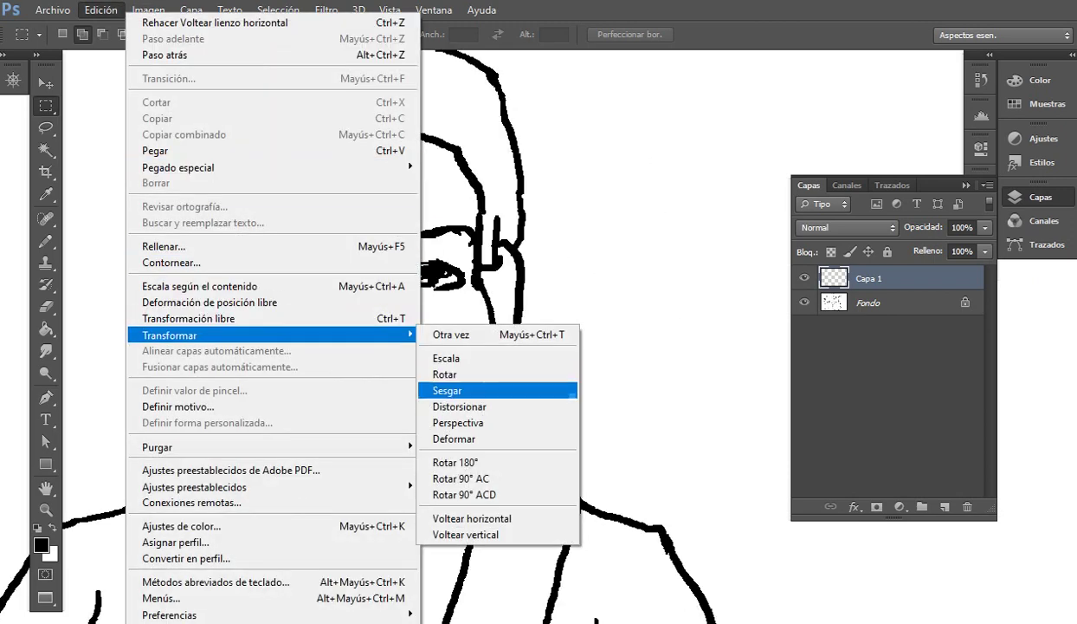
left_click(472, 518)
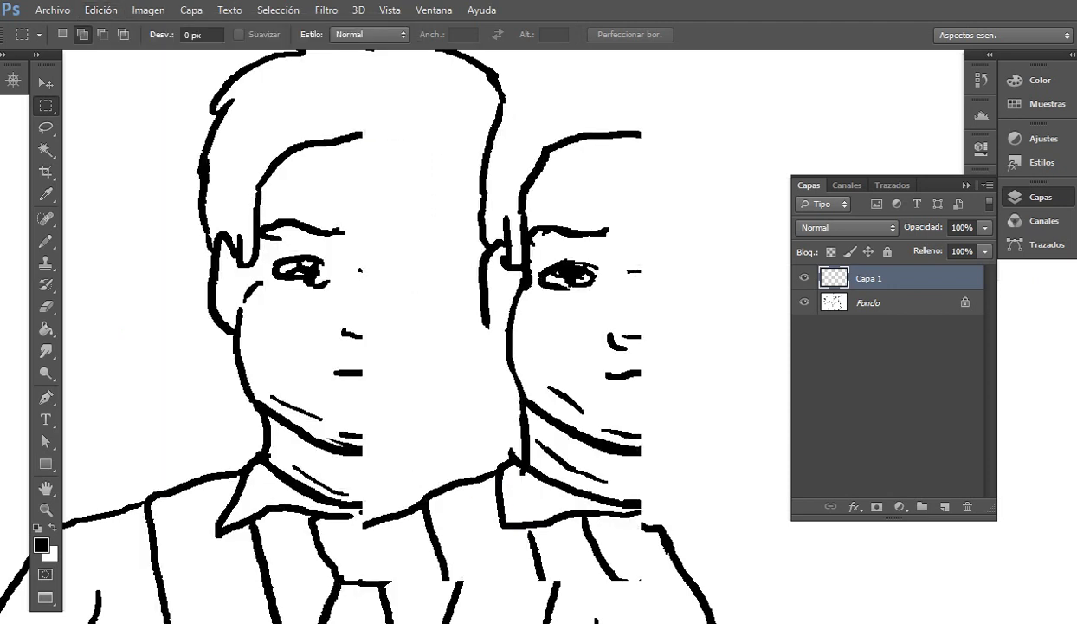
Step: Move the flipped half against the face's centre line to form a symmetrical head and merge it into the background
key("v")
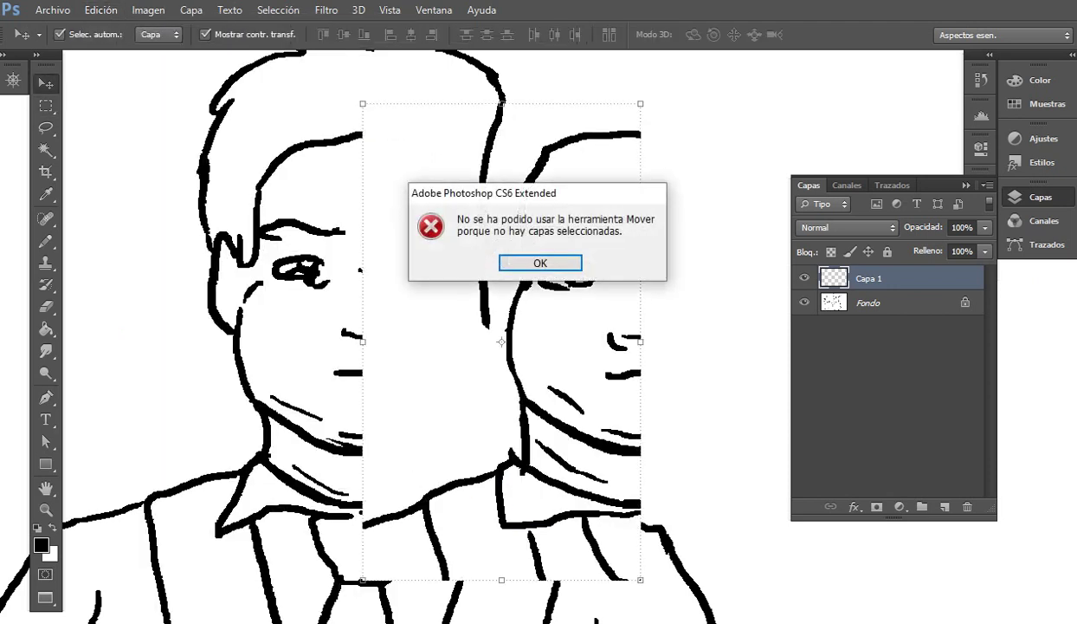
key("Return")
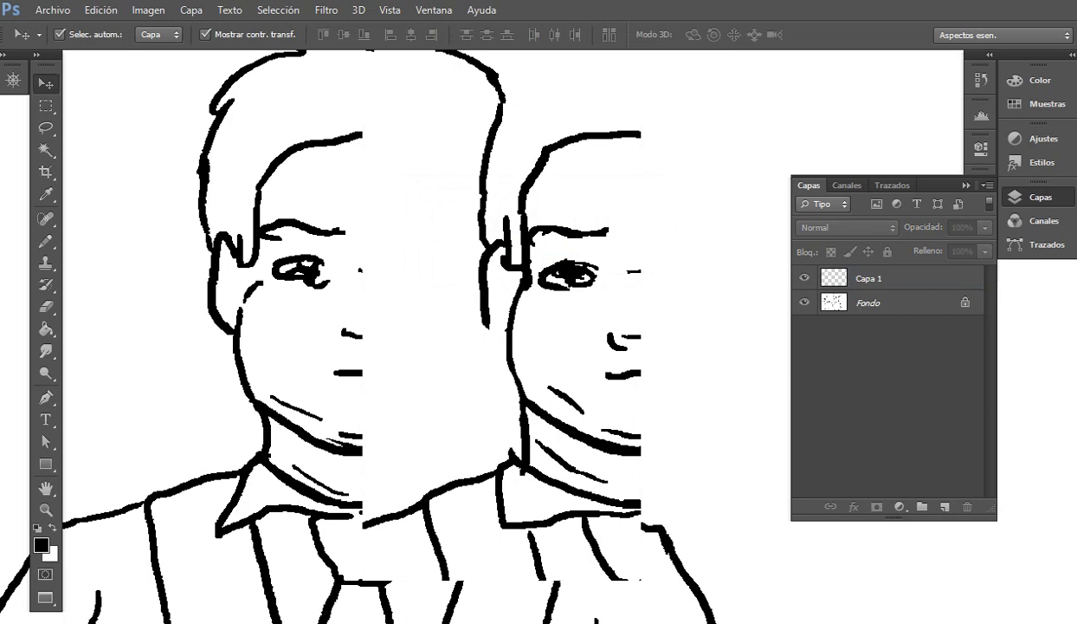
left_click_drag(485, 347, 447, 329)
left_click(446, 208)
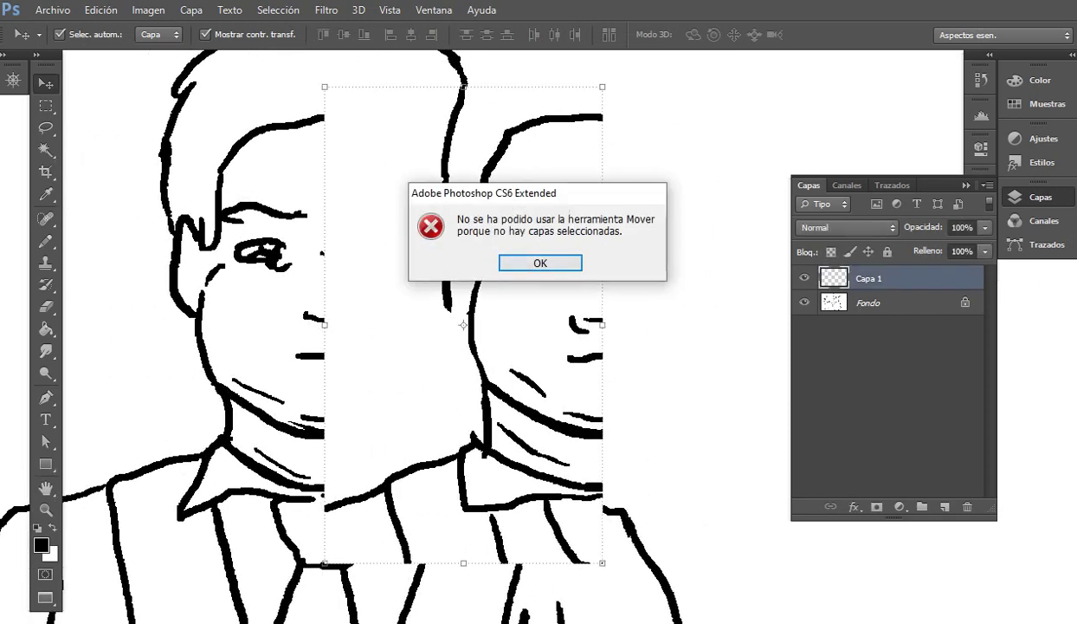
left_click(526, 256)
left_click_drag(525, 254, 265, 218)
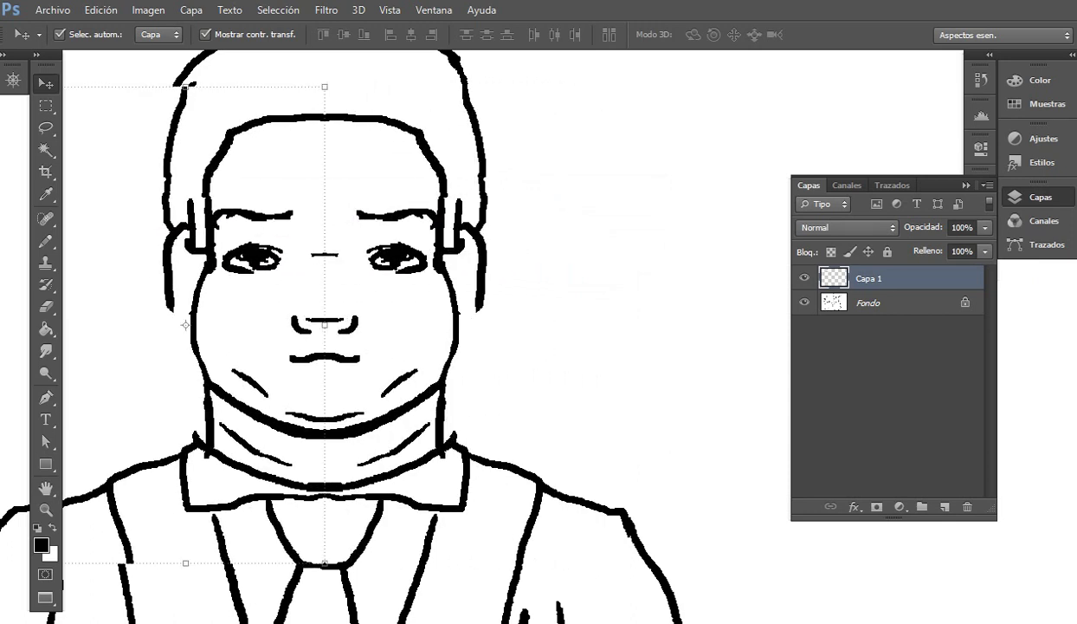
scroll(348, 299, "down", 1)
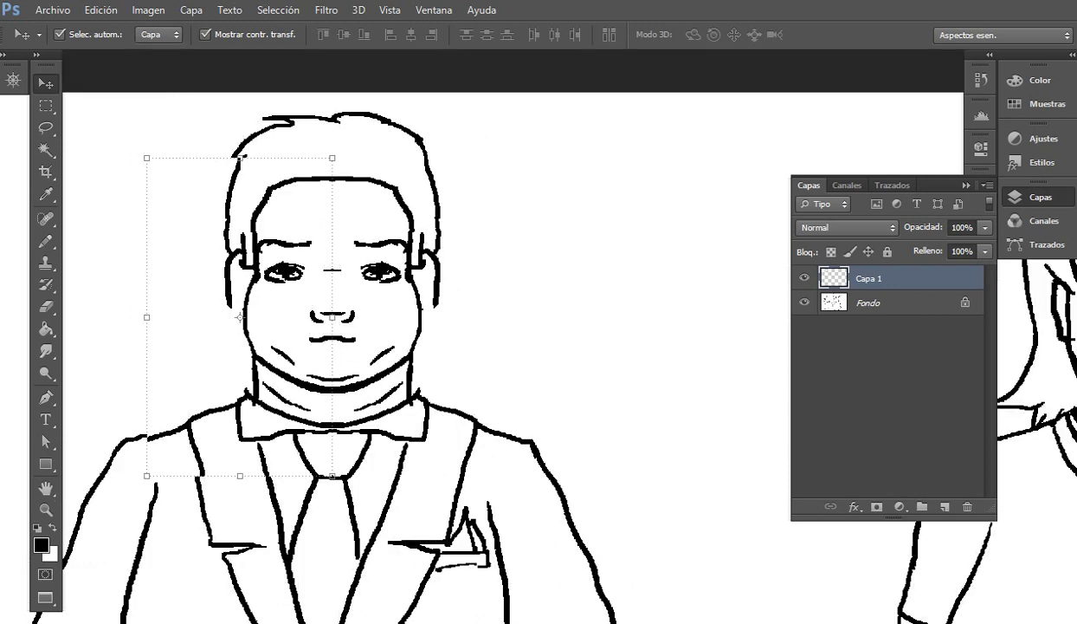
key("ctrl+e")
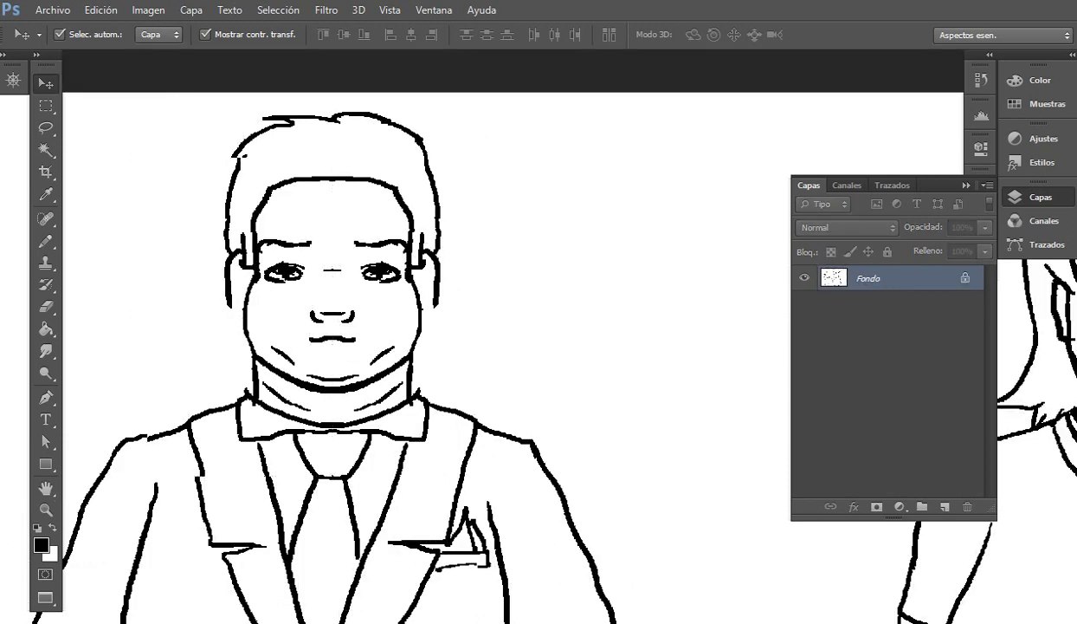
Step: Clean the seams of the mirrored half by joining the shoulder line and redrawing the broken lapel edge of the jacket
key("b")
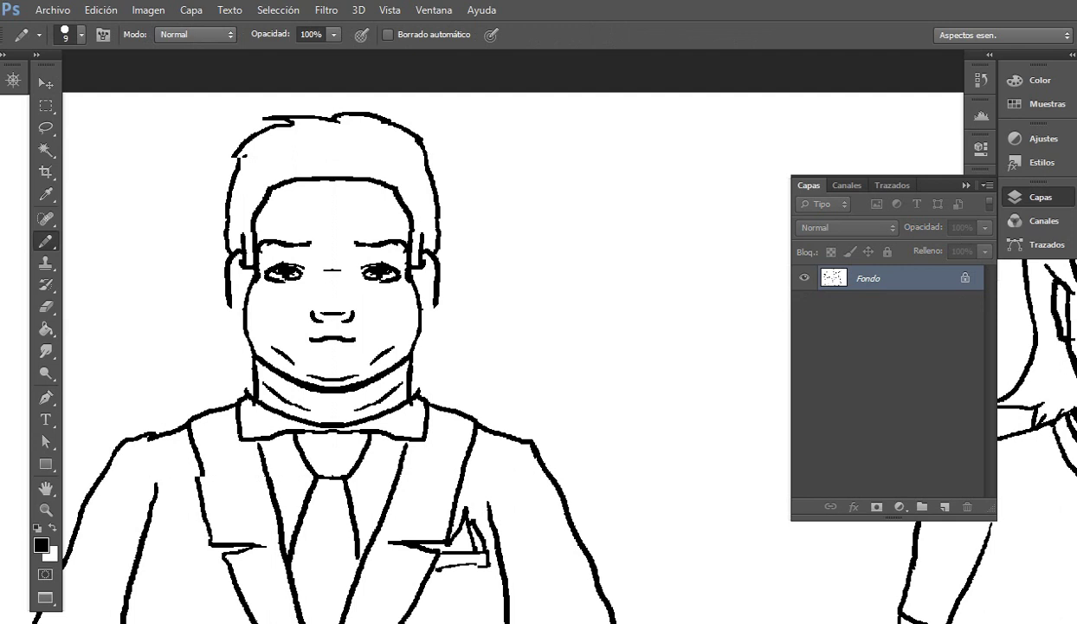
key("e")
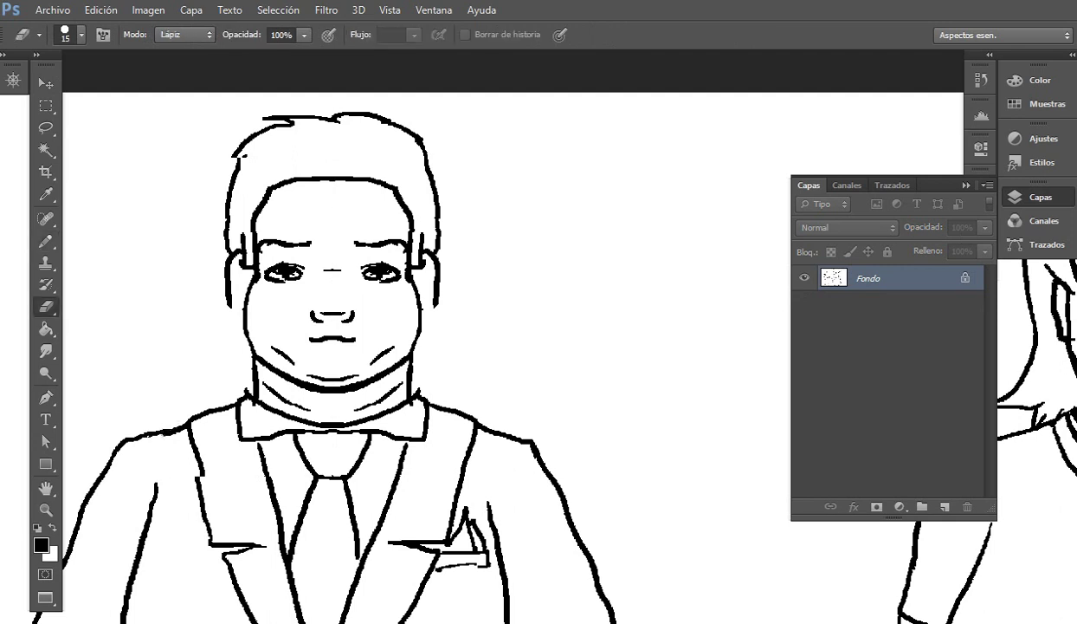
left_click_drag(196, 452, 196, 494)
key("b")
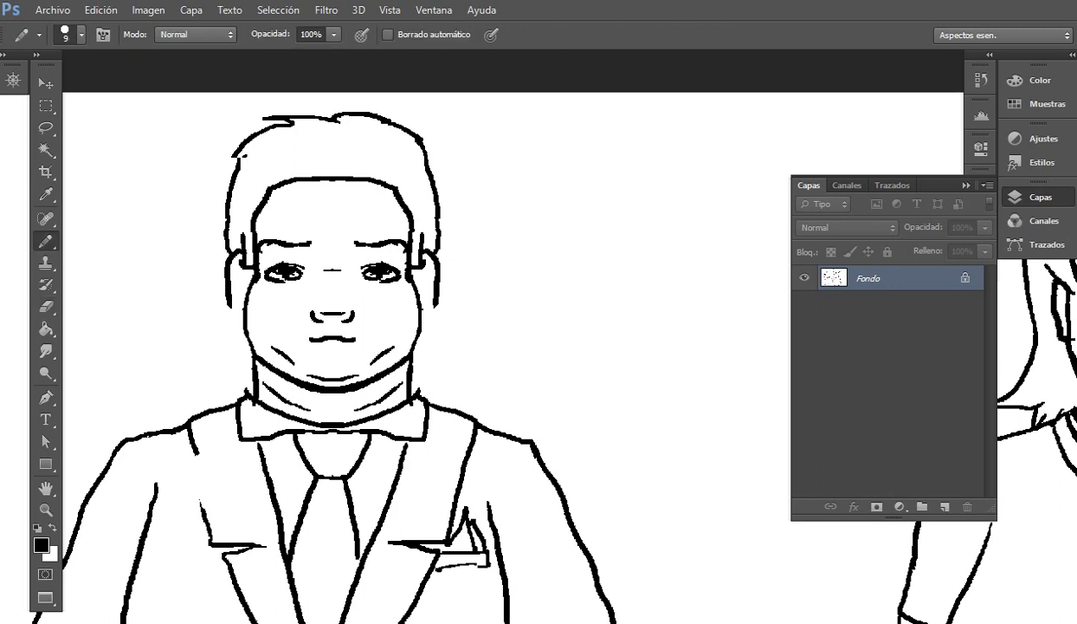
left_click_drag(187, 435, 208, 525)
key("e")
left_click_drag(197, 482, 199, 513)
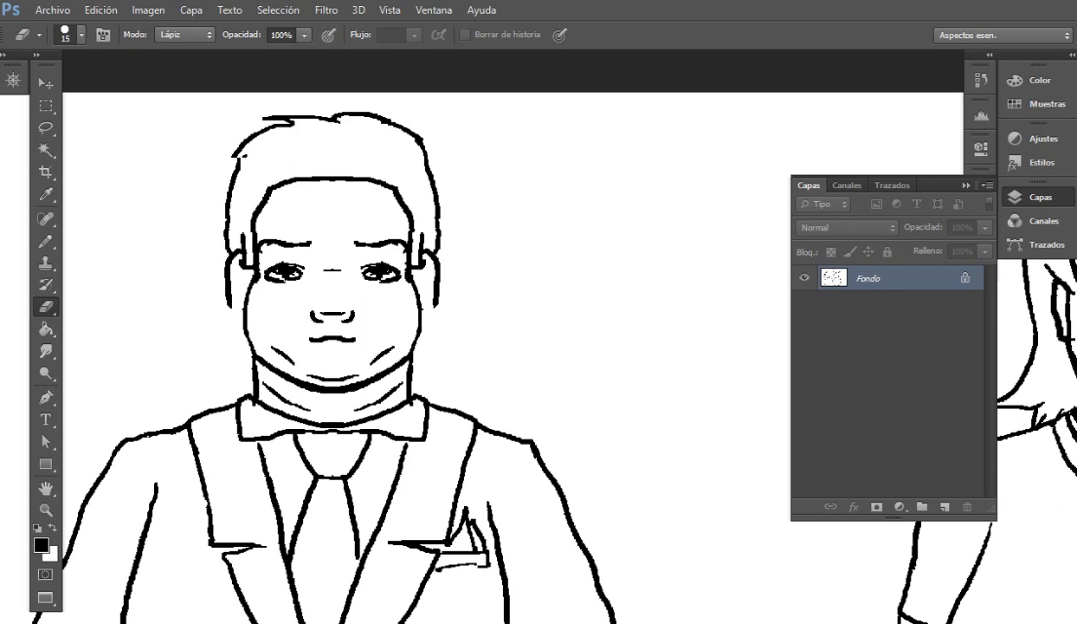
Step: Close the lower outlines of both of the man's ears down to the cheeks
left_click_drag(222, 294, 244, 312)
key("b")
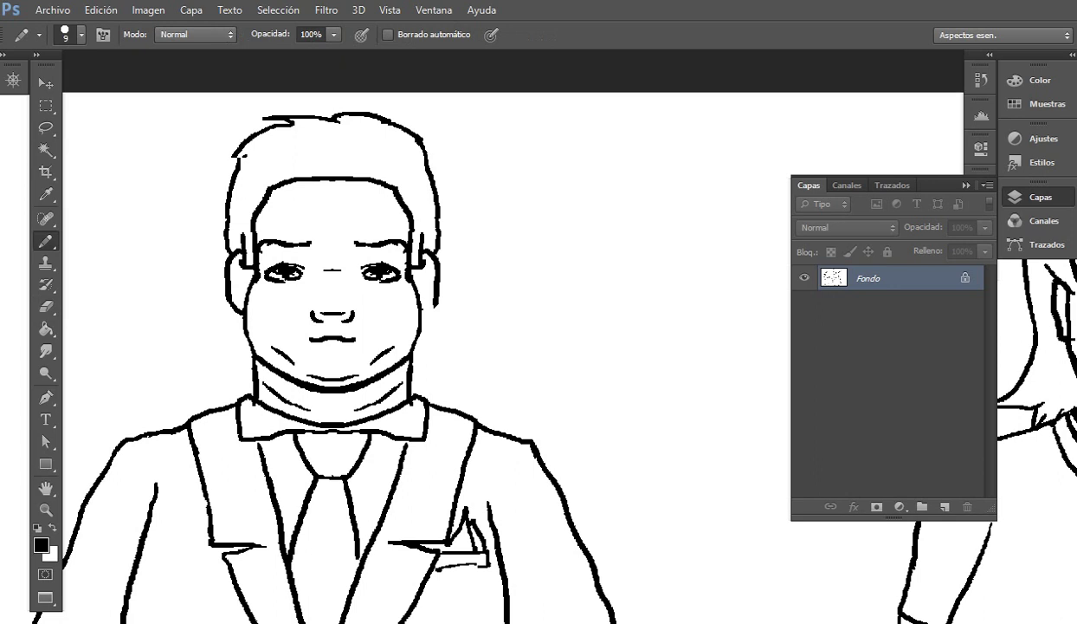
left_click_drag(436, 305, 423, 313)
Step: Erase the line between the man's nostrils, leaving two separate curved marks
scroll(399, 367, "down", 3)
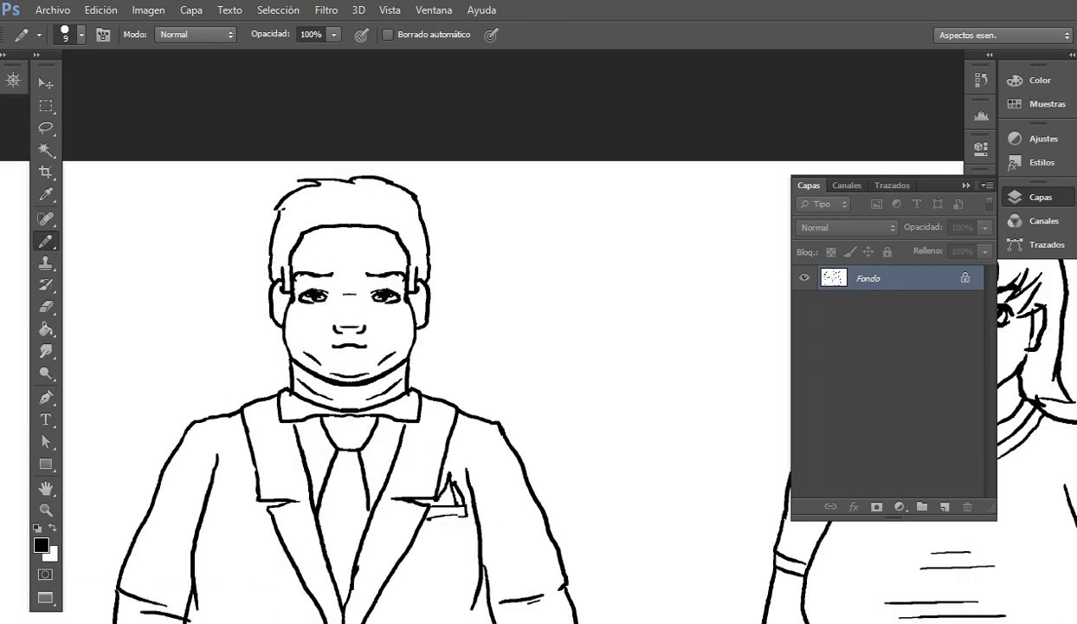
scroll(351, 339, "up", 5)
mouse_move(278, 236)
left_mouse_down()
mouse_move(263, 239)
mouse_move(372, 232)
left_mouse_up()
key("e")
left_click_drag(246, 239, 264, 235)
left_click_drag(373, 234, 402, 234)
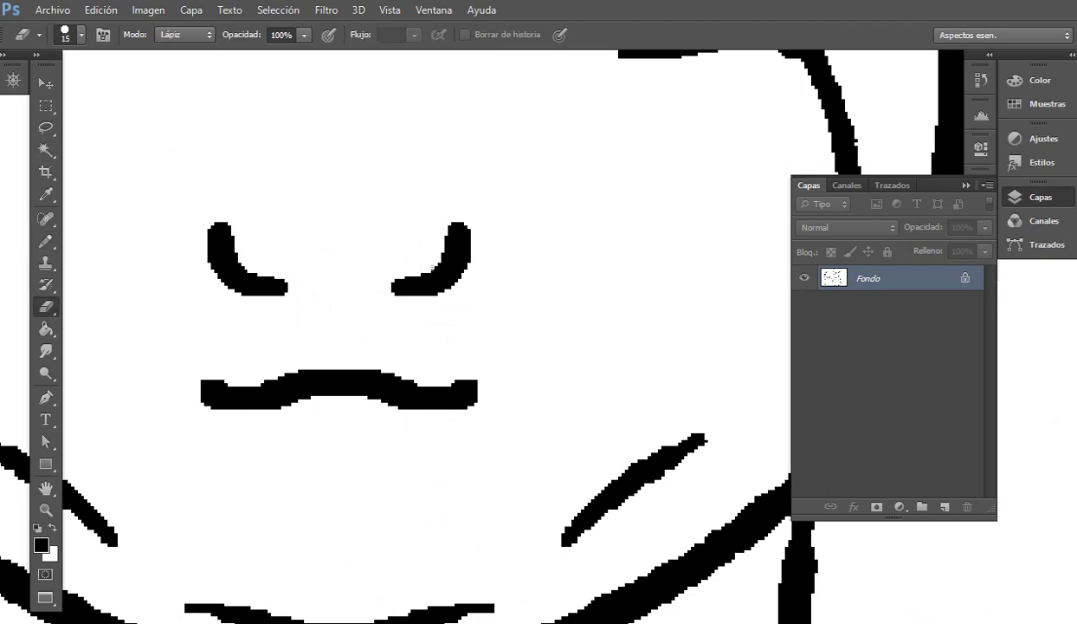
key("ctrl+minus")
key("ctrl+minus")
key("ctrl+minus")
key("ctrl+minus")
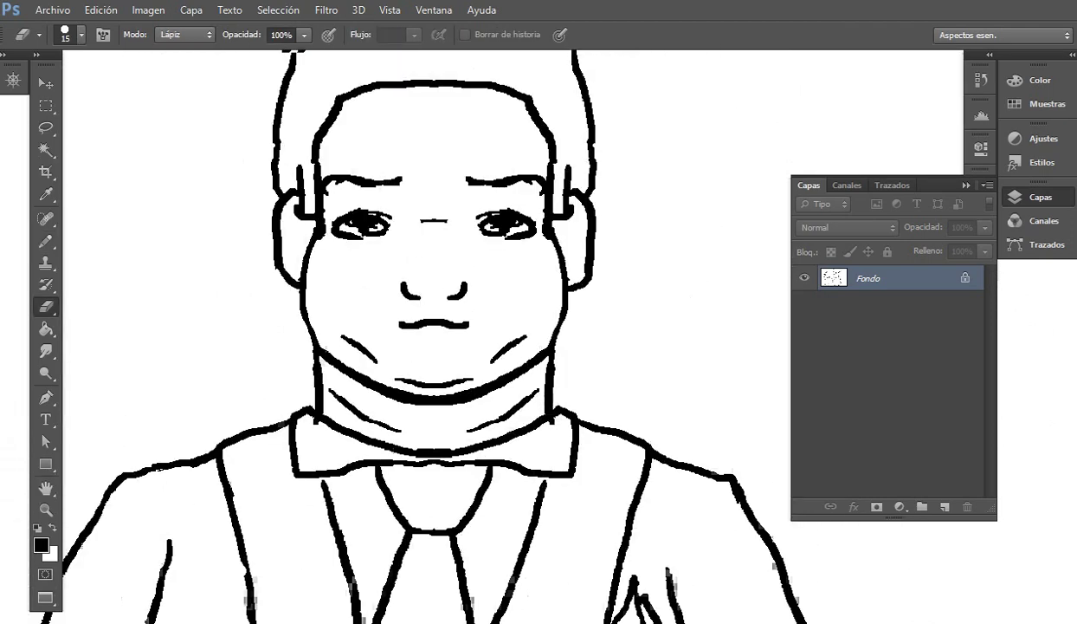
key("ctrl+minus")
key("ctrl+minus")
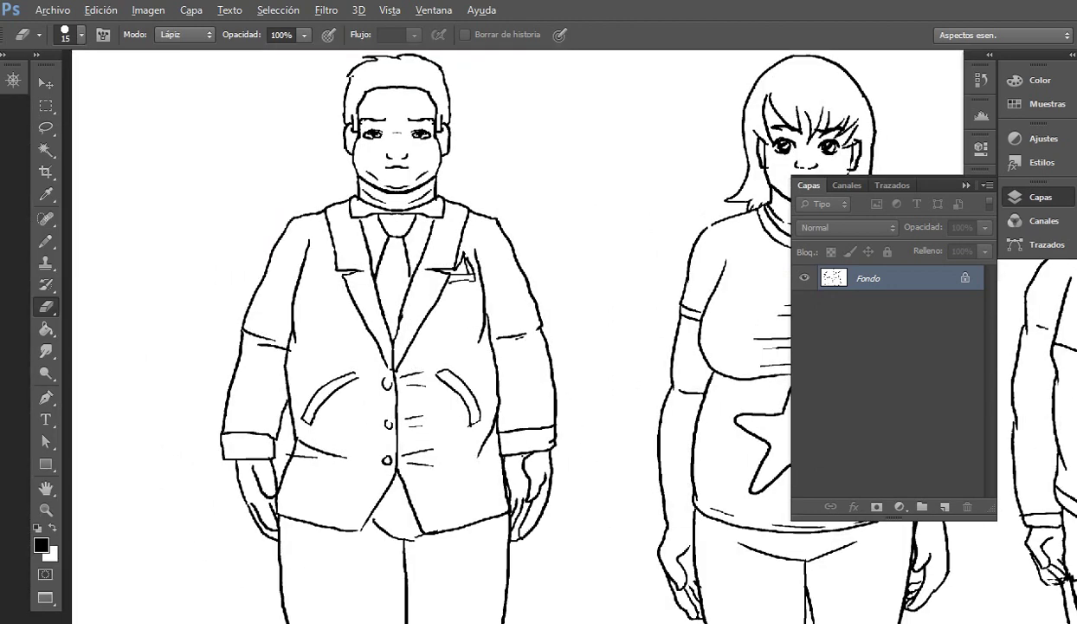
Step: Save the drawing as an LZW-compressed TIFF named chubbys in the Dibujo e Ilustracion folder under Documentos
key("ctrl+minus")
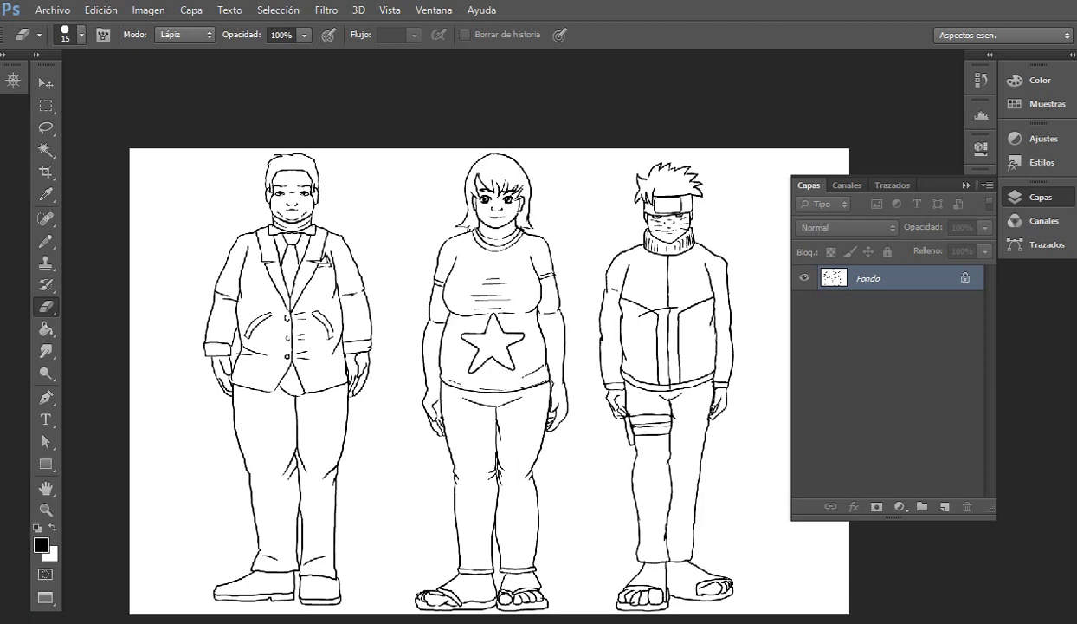
key("ctrl+shift+s")
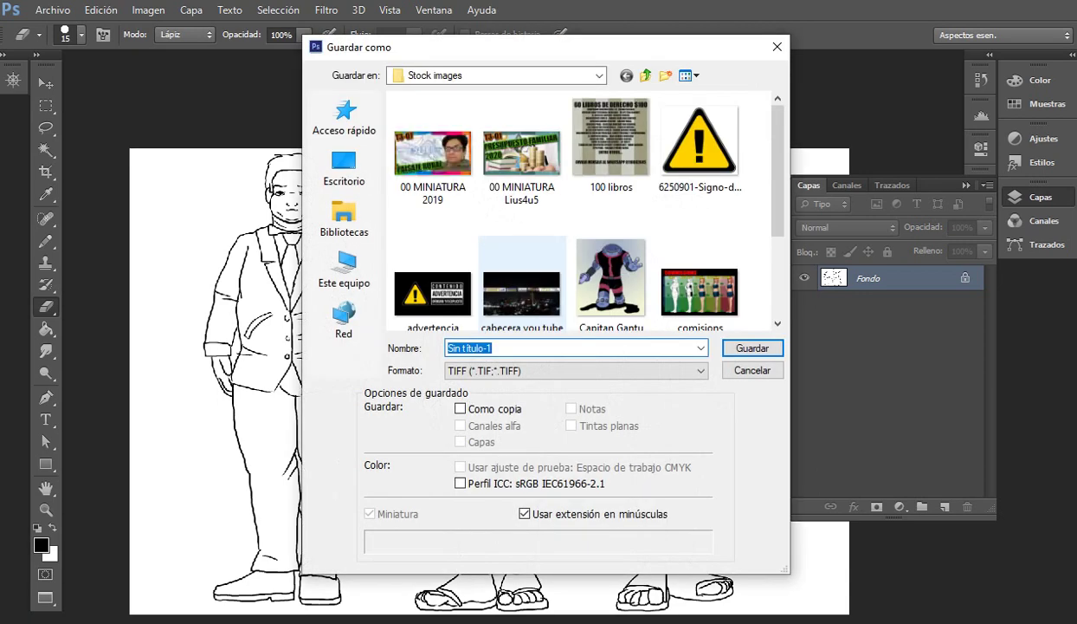
left_click(626, 75)
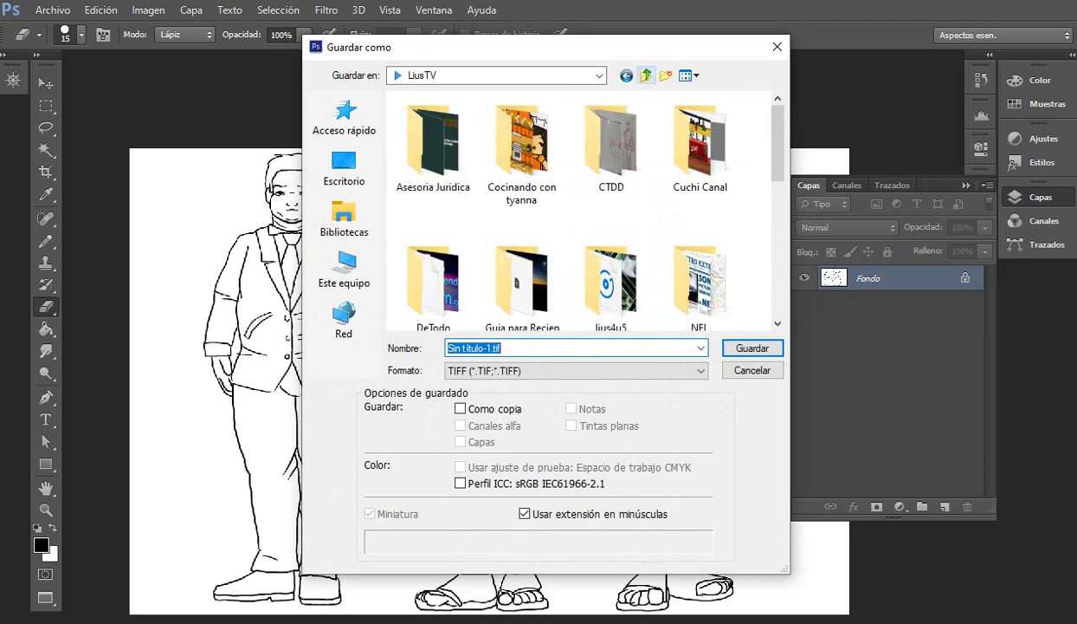
left_click(626, 75)
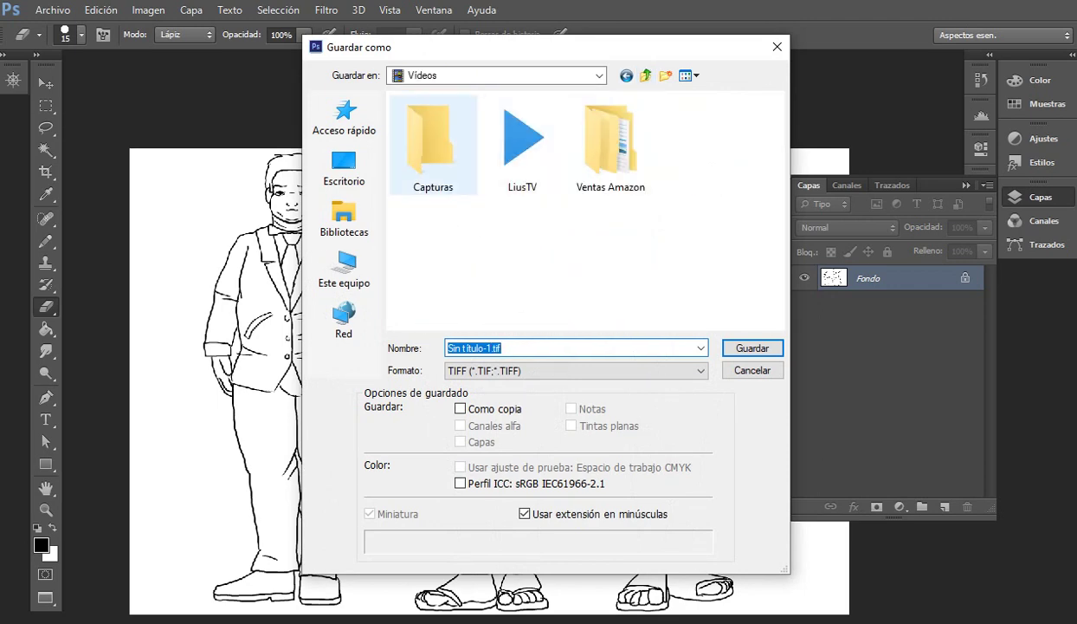
left_click(343, 216)
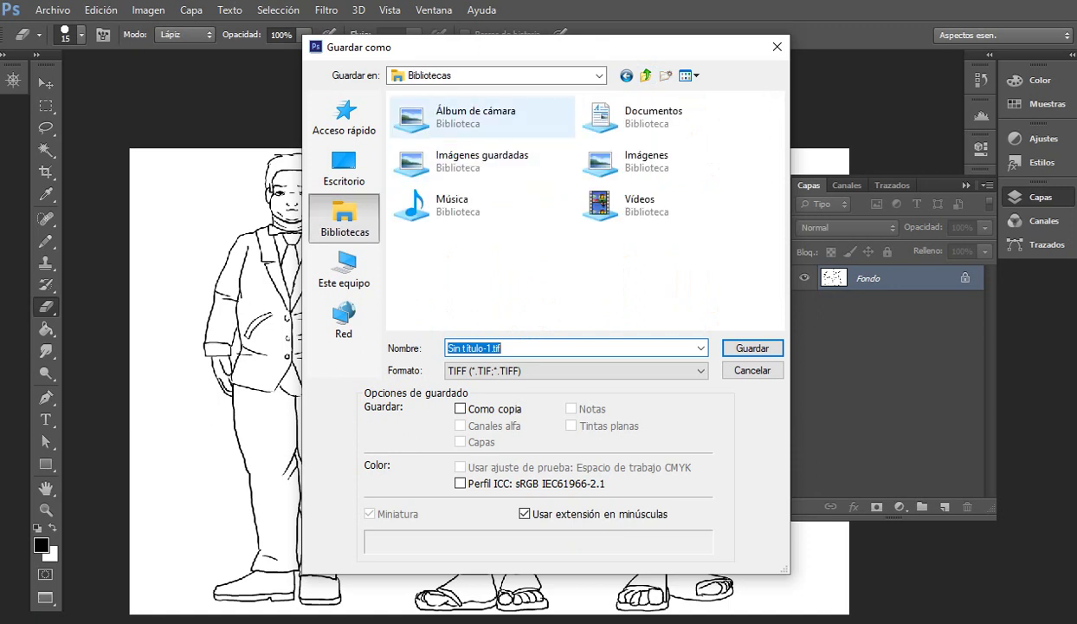
left_click(624, 120)
double_click(623, 119)
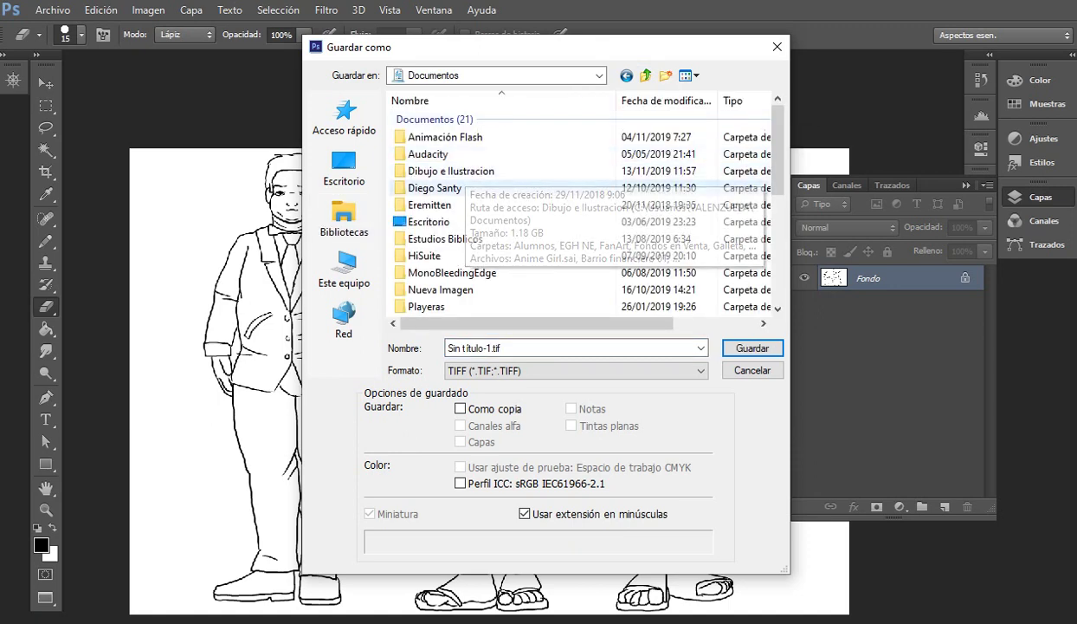
double_click(452, 170)
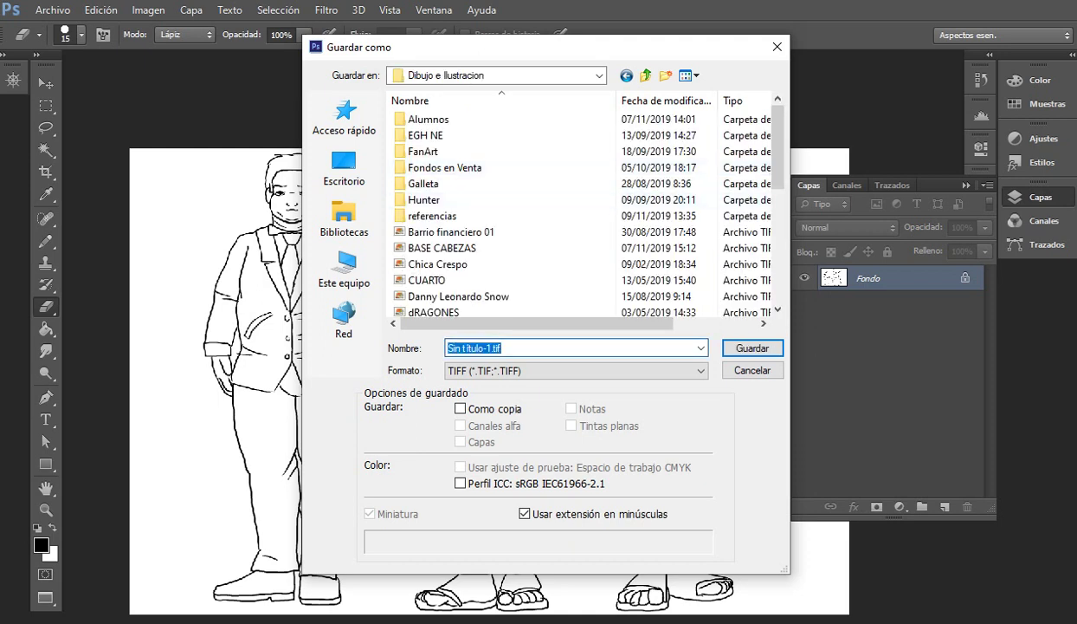
type("chubbys")
key("Return")
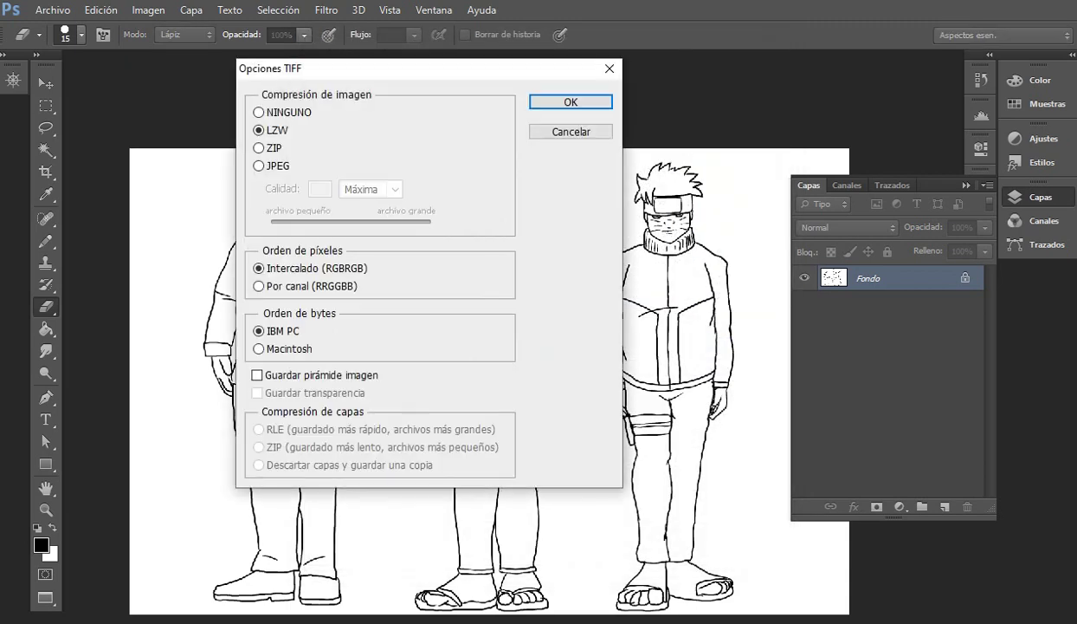
key("Return")
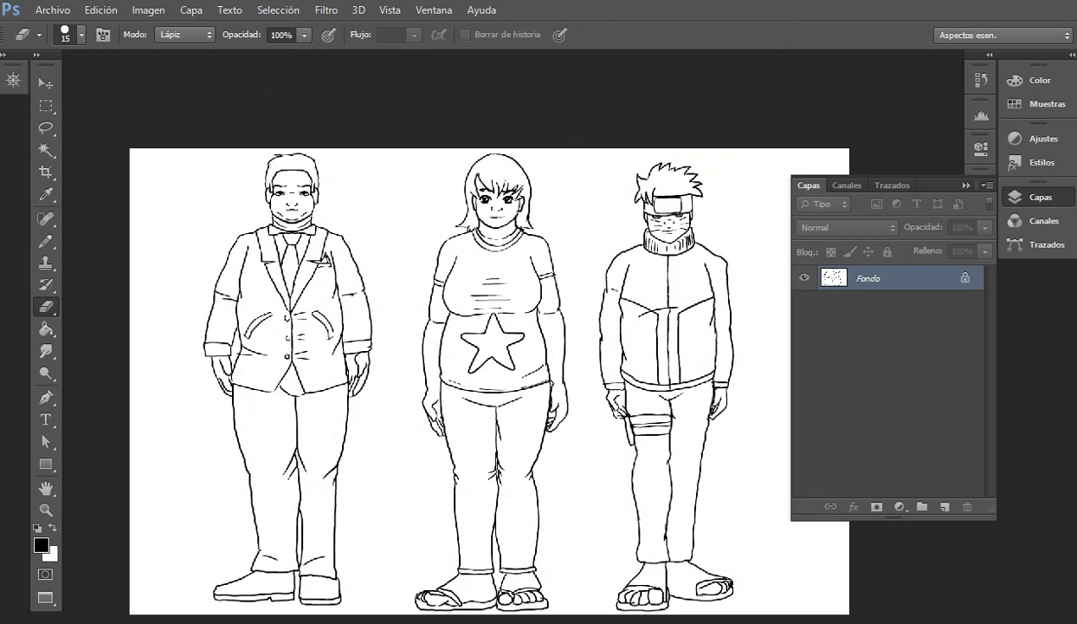
Step: Clear the drawing by filling the entire canvas with the white background colour
key("ctrl+a")
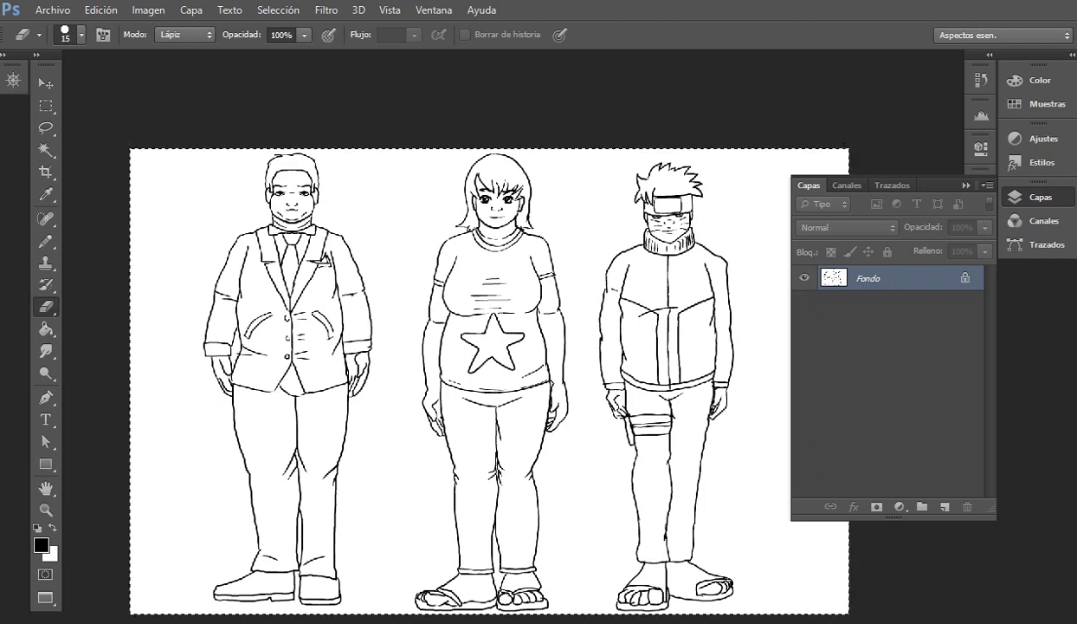
key("i")
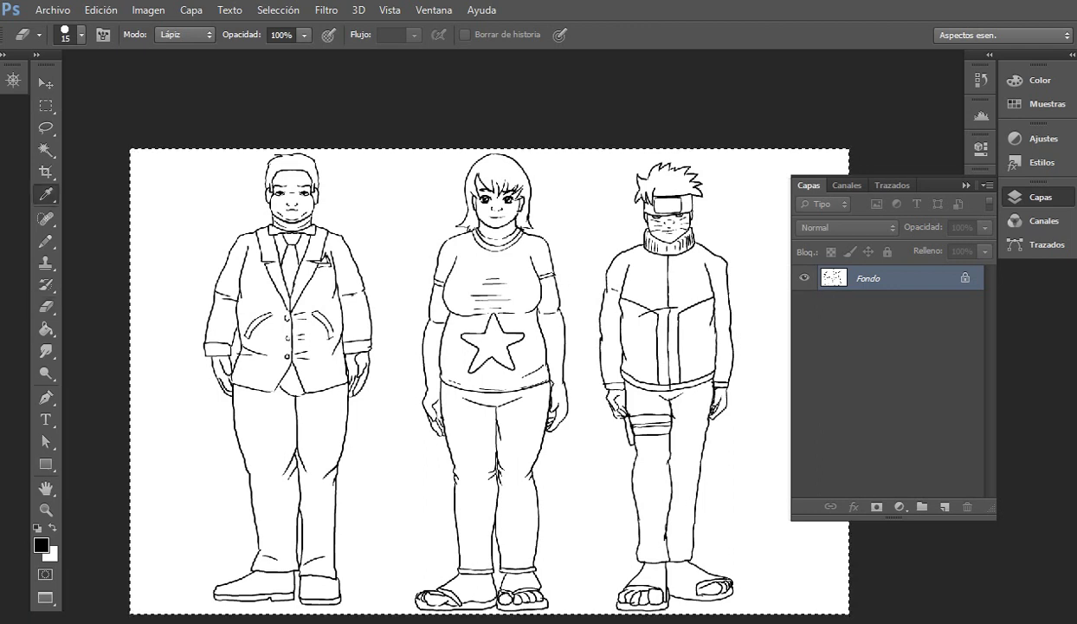
key("shift+F5")
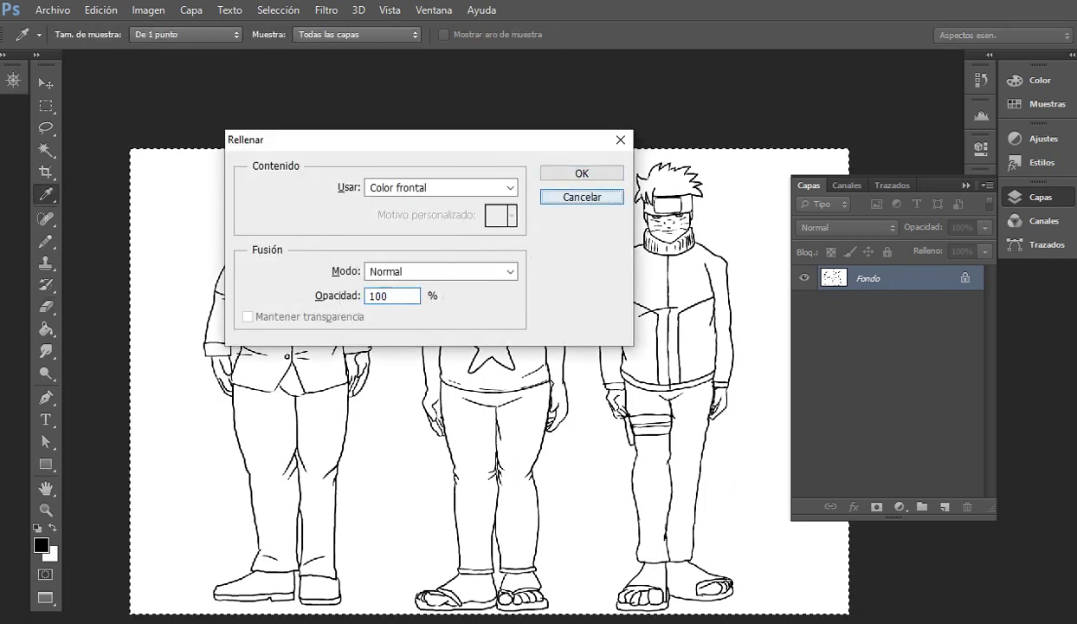
left_click(582, 196)
key("ctrl+BackSpace")
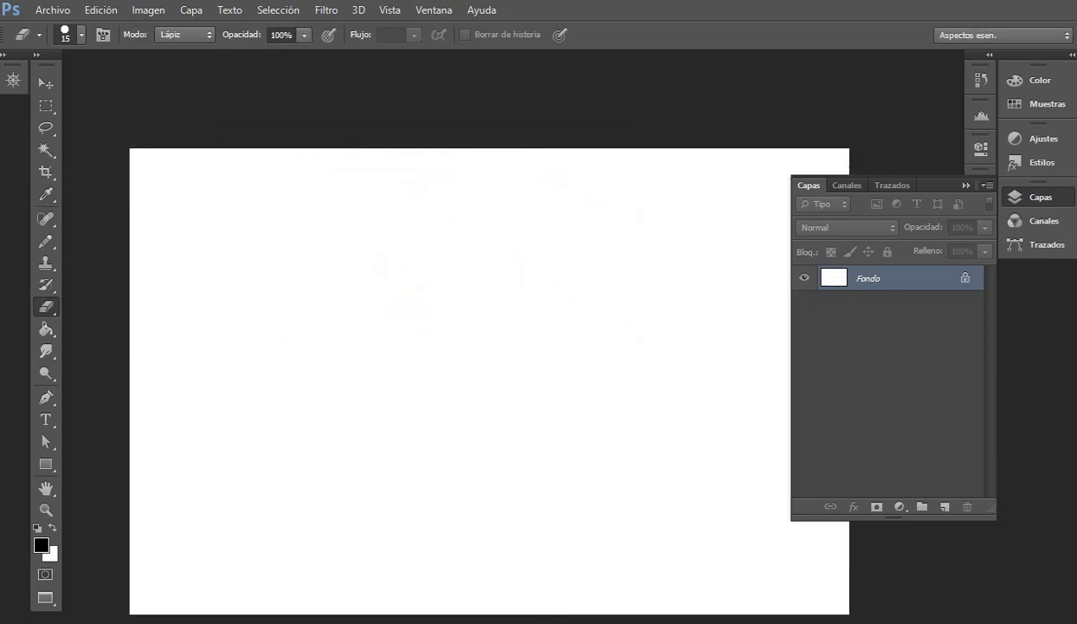
key("b")
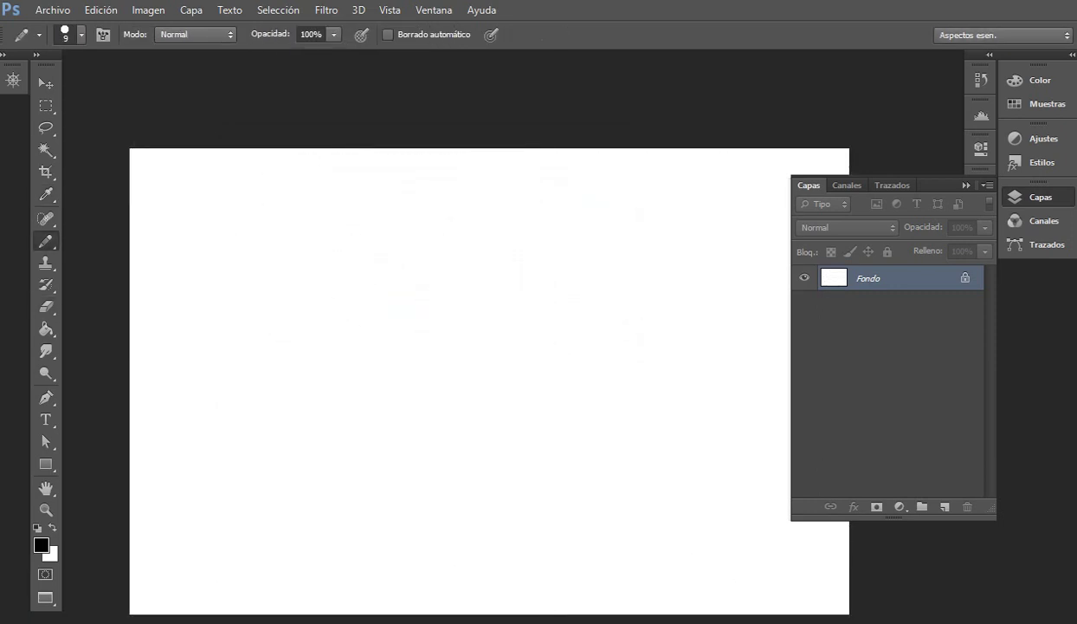
left_click(41, 545)
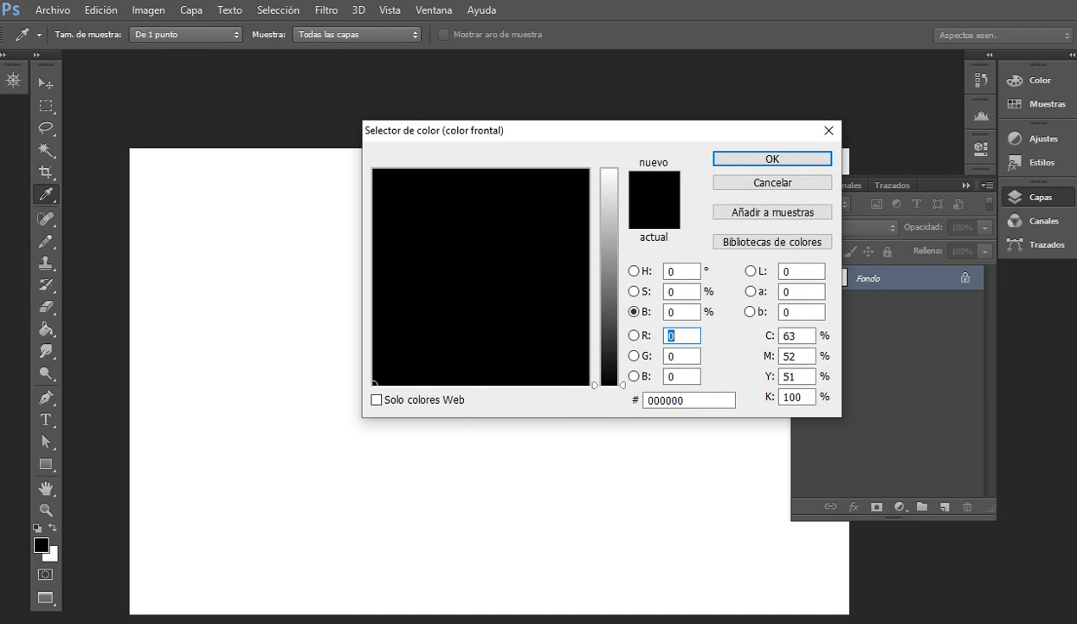
type("122")
left_click_drag(480, 255, 487, 239)
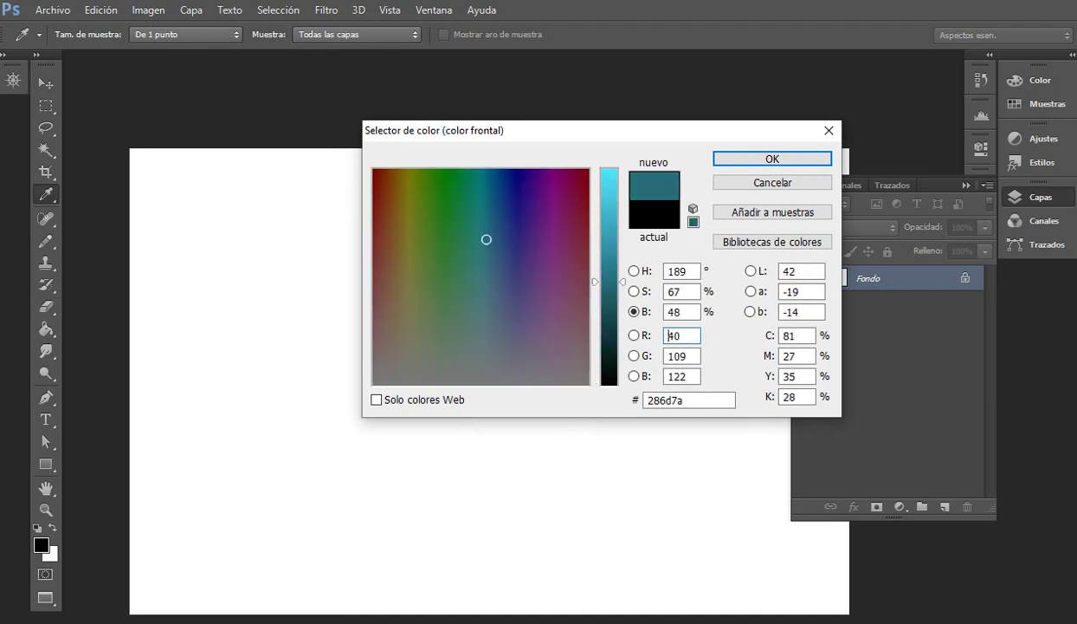
left_click(609, 172)
key("Return")
Step: Using the Pencil in default black, sketch a front-view figure's head, neck, shoulder line and boxy chest near the canvas's upper-left corner
key("b")
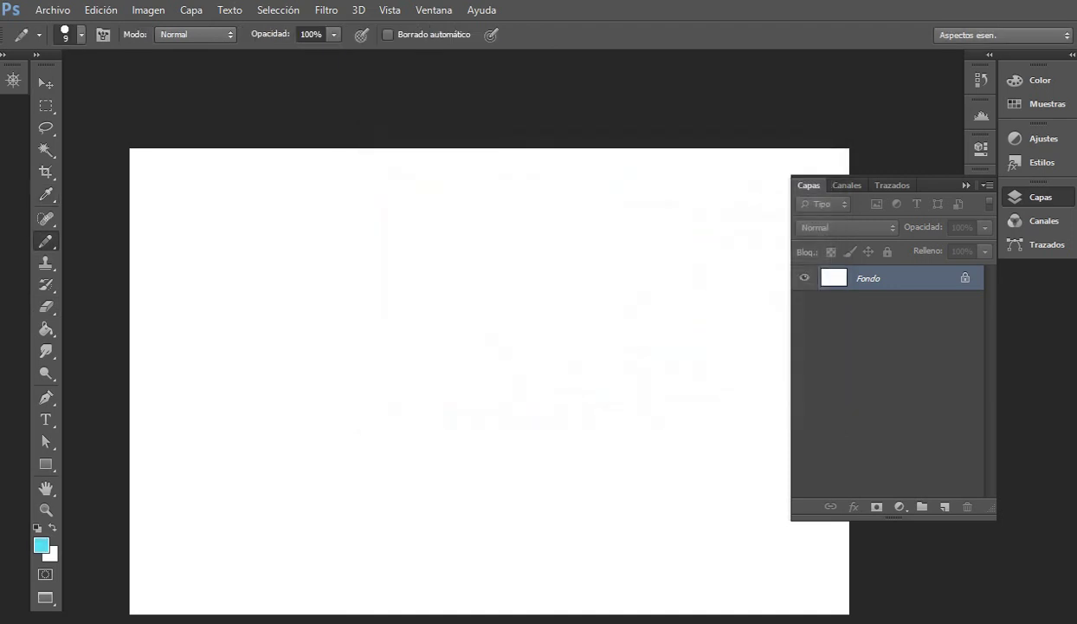
key("d")
key("ctrl+plus")
left_click_drag(415, 346, 514, 316)
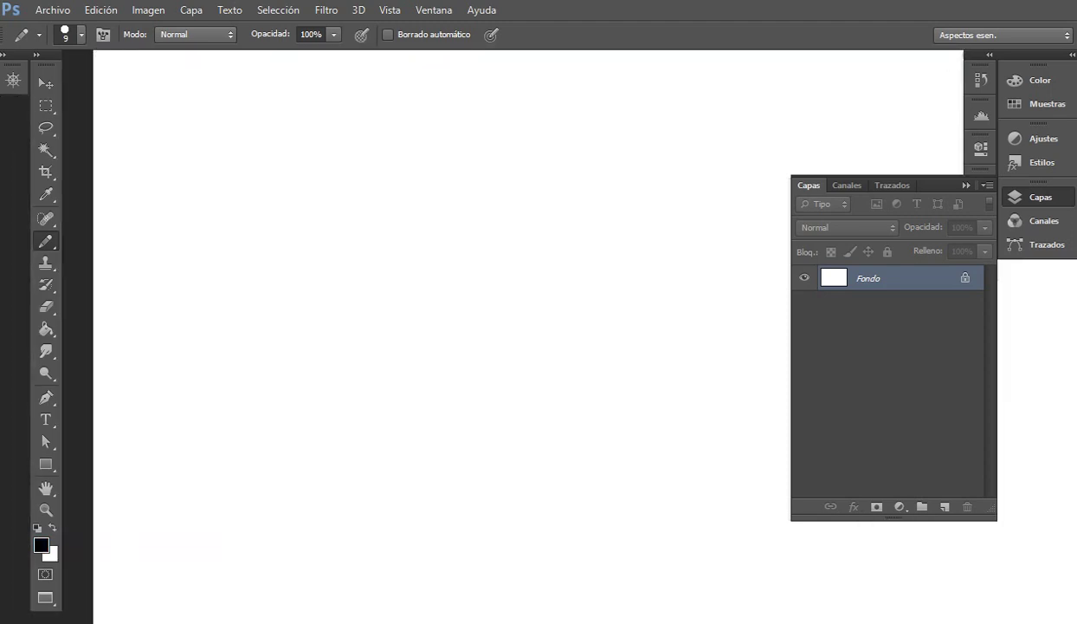
key("ctrl+minus")
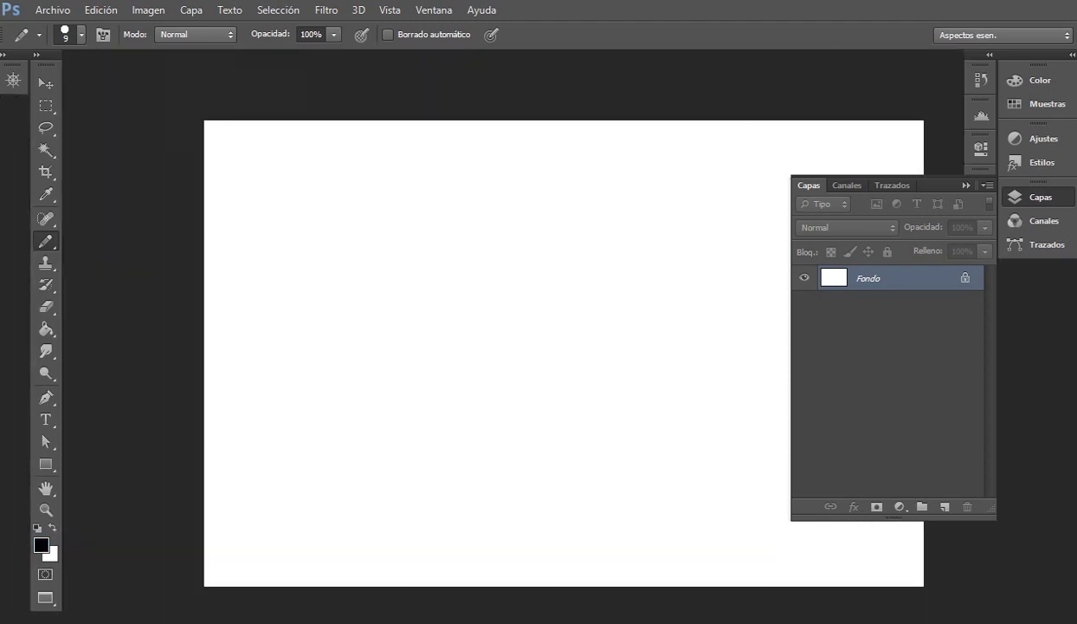
mouse_move(292, 147)
left_mouse_down()
mouse_move(317, 192)
mouse_move(325, 179)
mouse_move(283, 182)
mouse_move(324, 170)
mouse_move(285, 178)
mouse_move(307, 146)
mouse_move(292, 200)
mouse_move(301, 220)
mouse_move(319, 195)
mouse_move(295, 230)
mouse_move(310, 227)
mouse_move(259, 225)
mouse_move(348, 226)
left_mouse_up()
mouse_move(283, 217)
left_mouse_down()
mouse_move(259, 227)
mouse_move(329, 220)
left_mouse_up()
mouse_move(265, 225)
left_mouse_down()
mouse_move(267, 299)
mouse_move(338, 294)
left_mouse_up()
mouse_move(334, 223)
left_mouse_down()
mouse_move(333, 296)
mouse_move(329, 288)
left_mouse_up()
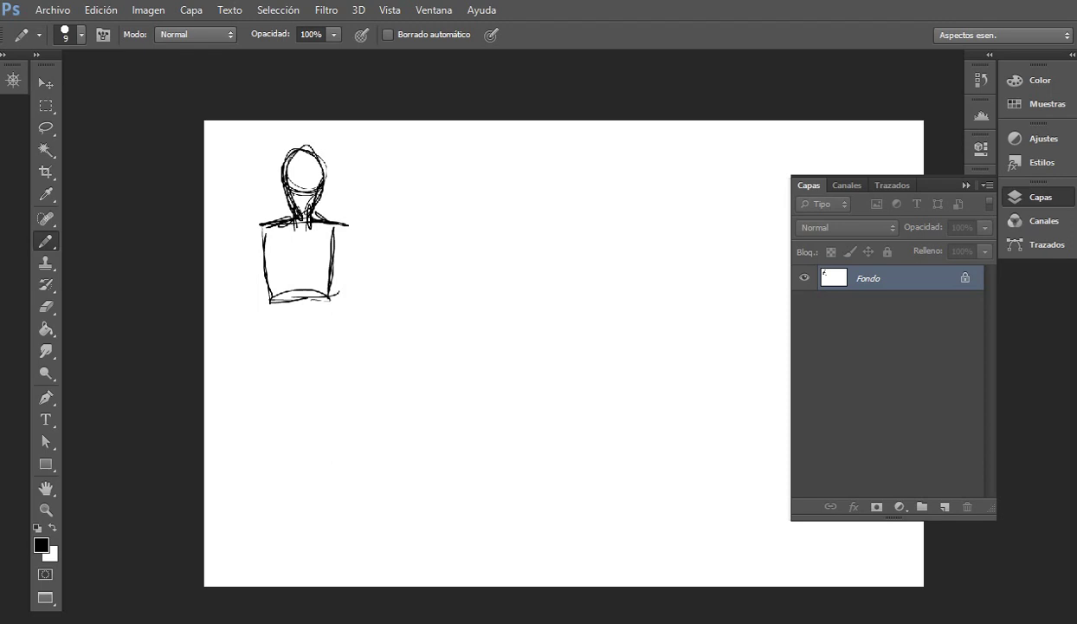
Step: Sketch the figure's waist with horizontal bands and a V-shaped pelvis below the chest, and start the inner thigh
left_click_drag(259, 224, 260, 270)
left_click_drag(265, 275, 340, 276)
left_click_drag(333, 227, 331, 260)
left_click_drag(263, 271, 267, 313)
mouse_move(269, 315)
left_mouse_down()
mouse_move(316, 317)
mouse_move(331, 304)
left_mouse_up()
mouse_move(332, 274)
left_mouse_down()
mouse_move(329, 315)
mouse_move(267, 331)
left_mouse_up()
mouse_move(276, 305)
left_mouse_down()
mouse_move(268, 337)
mouse_move(300, 368)
mouse_move(334, 324)
mouse_move(301, 315)
mouse_move(308, 384)
mouse_move(305, 294)
mouse_move(310, 390)
left_mouse_up()
Step: Sketch the outer contours of both thighs from the pelvis down to the knees
scroll(326, 309, "down", 2)
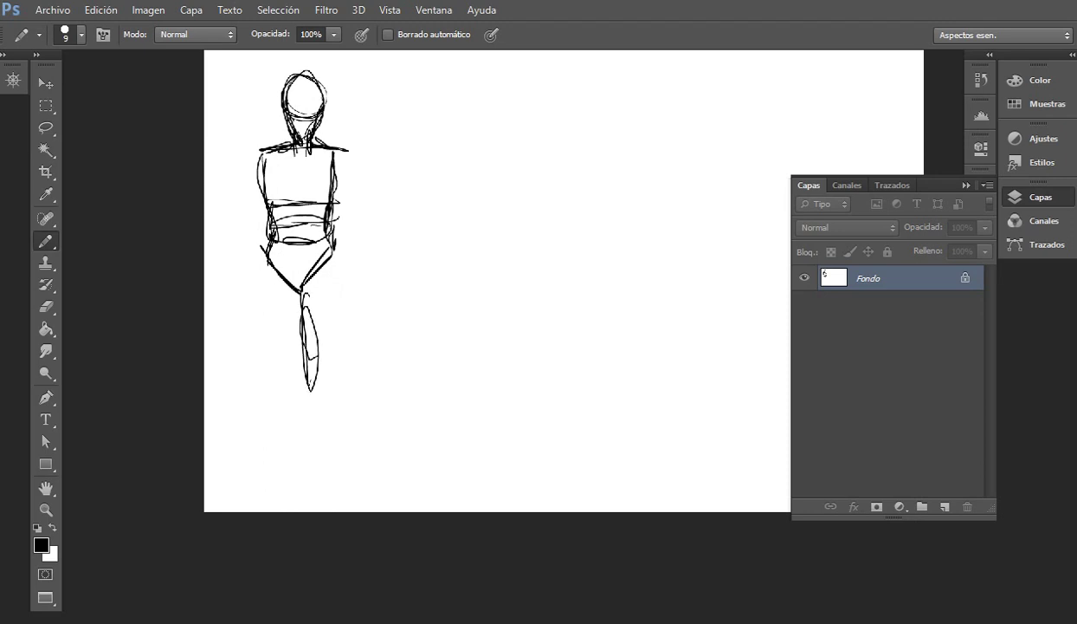
mouse_move(298, 350)
left_mouse_down()
mouse_move(325, 357)
mouse_move(329, 328)
left_mouse_up()
left_click_drag(333, 247, 319, 366)
mouse_move(258, 253)
left_mouse_down()
mouse_move(282, 364)
mouse_move(315, 366)
mouse_move(313, 438)
left_mouse_up()
Step: Sketch the lower leg on the figure's right-hand side and its triangular forward-facing foot
left_click_drag(304, 363, 317, 452)
left_click_drag(335, 353, 321, 445)
left_click_drag(330, 388, 321, 445)
left_click_drag(329, 365, 326, 457)
left_click_drag(313, 444, 295, 488)
left_click_drag(296, 485, 342, 482)
left_click_drag(321, 453, 333, 480)
Step: Sketch the other lower leg and its foot pointing outward to the left
left_click_drag(286, 364, 296, 446)
left_click_drag(293, 373, 289, 448)
left_click_drag(286, 438, 249, 476)
left_click_drag(257, 475, 296, 473)
Step: Sketch both arms with oval hands on the first figure and cross its head with horizontal and vertical face guidelines
left_click_drag(327, 138, 336, 172)
left_click_drag(328, 145, 333, 260)
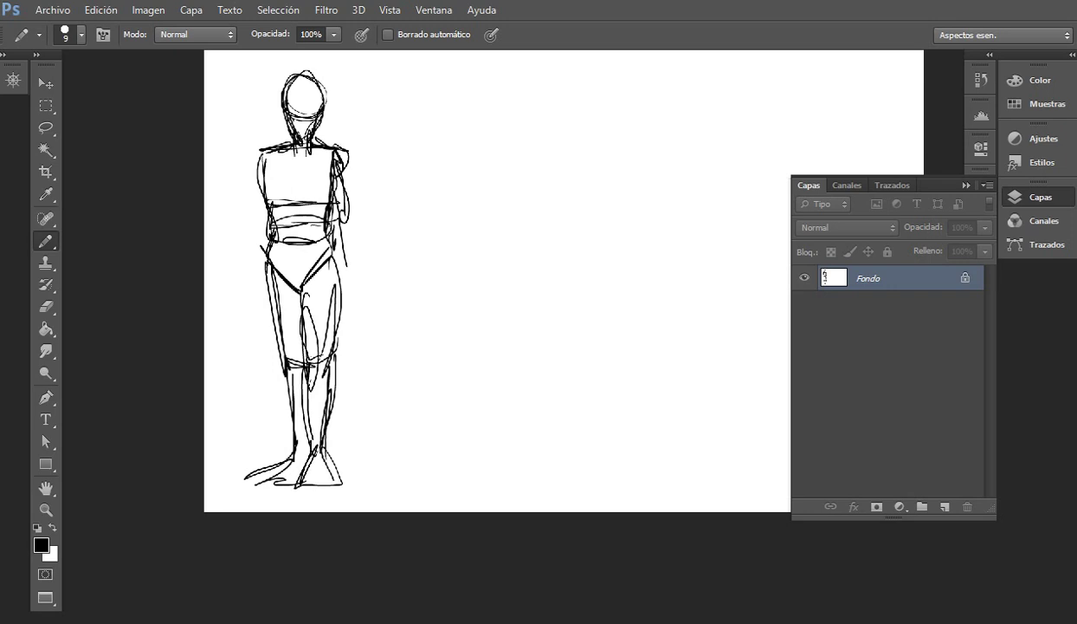
left_click_drag(341, 205, 348, 277)
left_click_drag(258, 147, 244, 215)
left_click_drag(245, 170, 248, 220)
left_click_drag(261, 171, 251, 281)
left_click_drag(251, 210, 252, 255)
mouse_move(248, 225)
left_mouse_down()
mouse_move(246, 286)
mouse_move(256, 289)
left_mouse_up()
mouse_move(259, 111)
left_mouse_down()
mouse_move(342, 111)
mouse_move(305, 120)
left_mouse_up()
left_click_drag(304, 74, 302, 135)
Step: Beside the first figure, sketch a second one with head, neck, shoulder line, round hips and torso sides tapering into the hips
left_click_drag(374, 226, 334, 232)
mouse_move(382, 80)
left_mouse_down()
mouse_move(367, 107)
mouse_move(387, 79)
mouse_move(371, 118)
mouse_move(396, 135)
mouse_move(379, 158)
left_mouse_up()
mouse_move(397, 122)
left_mouse_down()
mouse_move(400, 160)
mouse_move(354, 157)
mouse_move(423, 158)
left_mouse_up()
mouse_move(365, 261)
left_mouse_down()
mouse_move(424, 263)
mouse_move(355, 258)
mouse_move(395, 291)
mouse_move(421, 247)
mouse_move(382, 290)
mouse_move(372, 247)
left_mouse_up()
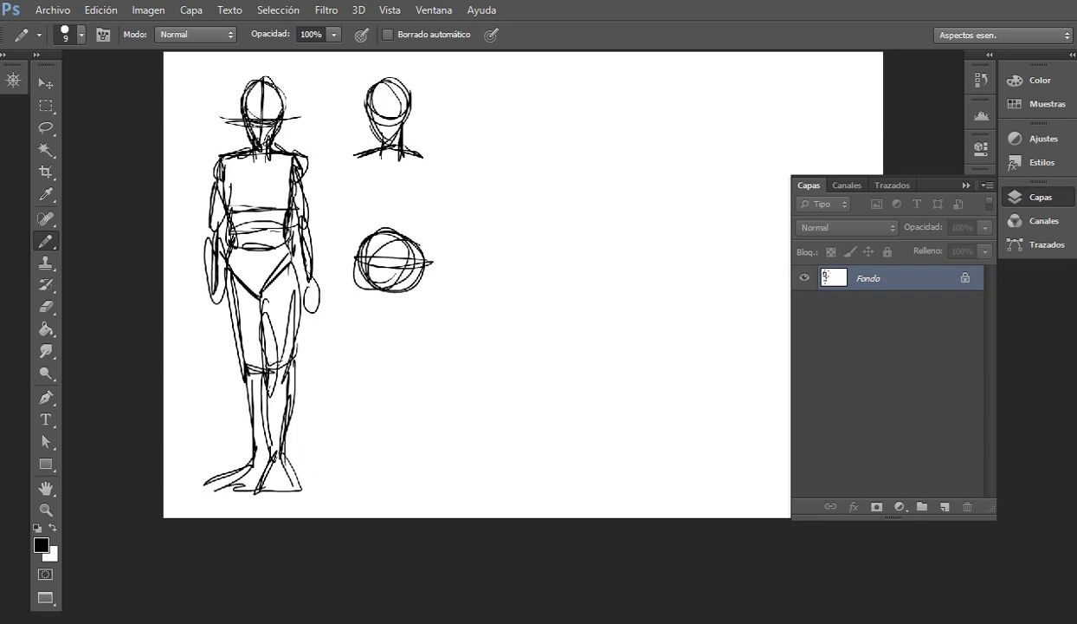
mouse_move(363, 153)
left_mouse_down()
mouse_move(382, 290)
mouse_move(363, 160)
mouse_move(378, 279)
left_mouse_up()
left_click_drag(403, 157, 372, 274)
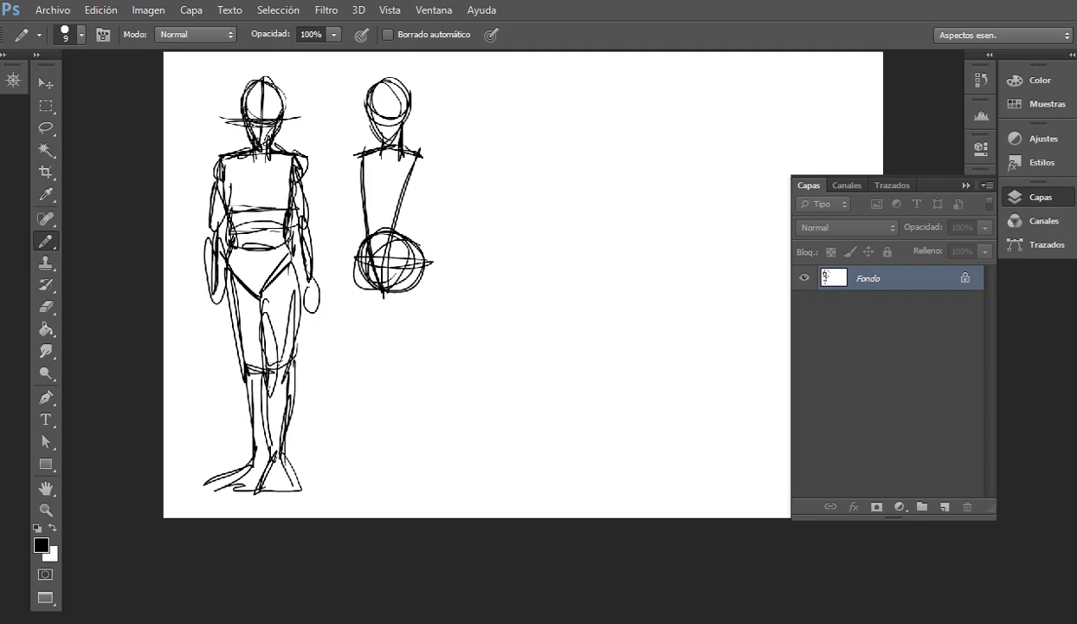
Step: Reinforce the second figure's torso sides and sketch its thighs, lower legs and feet below the hip circle
left_click_drag(351, 146, 370, 275)
mouse_move(407, 152)
left_mouse_down()
mouse_move(366, 313)
mouse_move(407, 205)
mouse_move(382, 325)
left_mouse_up()
left_click_drag(402, 253, 383, 312)
left_click_drag(343, 214, 365, 318)
mouse_move(353, 248)
left_mouse_down()
mouse_move(366, 319)
mouse_move(377, 259)
mouse_move(370, 348)
left_mouse_up()
mouse_move(366, 251)
left_mouse_down()
mouse_move(372, 358)
mouse_move(375, 334)
left_mouse_up()
mouse_move(369, 252)
left_mouse_down()
mouse_move(394, 295)
mouse_move(379, 357)
left_mouse_up()
left_click_drag(389, 293, 379, 351)
mouse_move(370, 349)
left_mouse_down()
mouse_move(342, 377)
mouse_move(377, 336)
left_mouse_up()
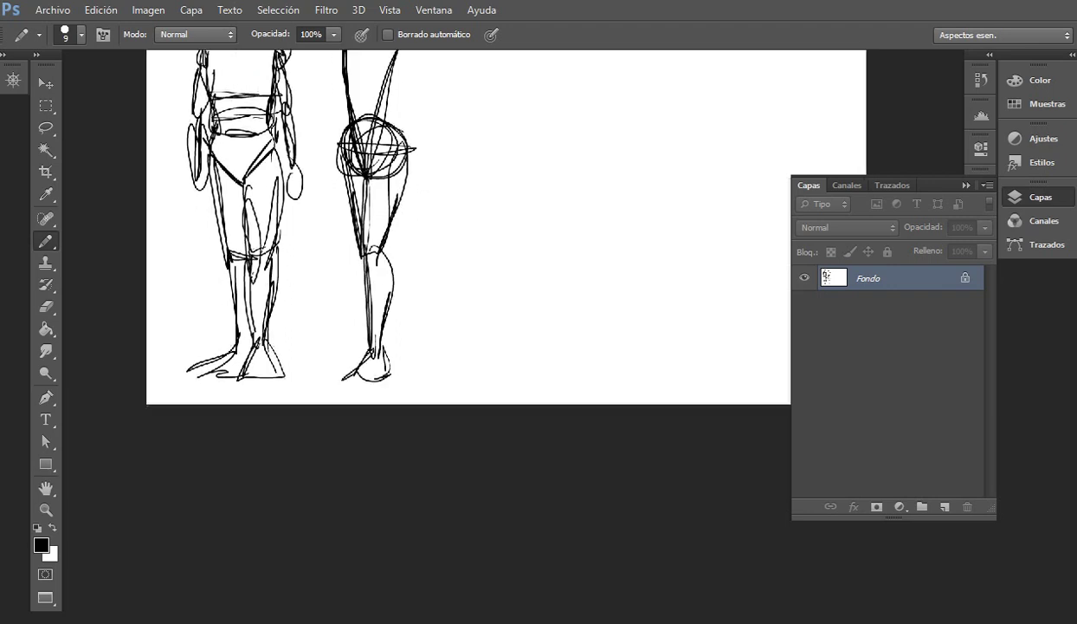
mouse_move(352, 242)
left_mouse_down()
mouse_move(353, 299)
mouse_move(312, 364)
mouse_move(350, 366)
left_mouse_up()
left_click_drag(325, 372, 360, 366)
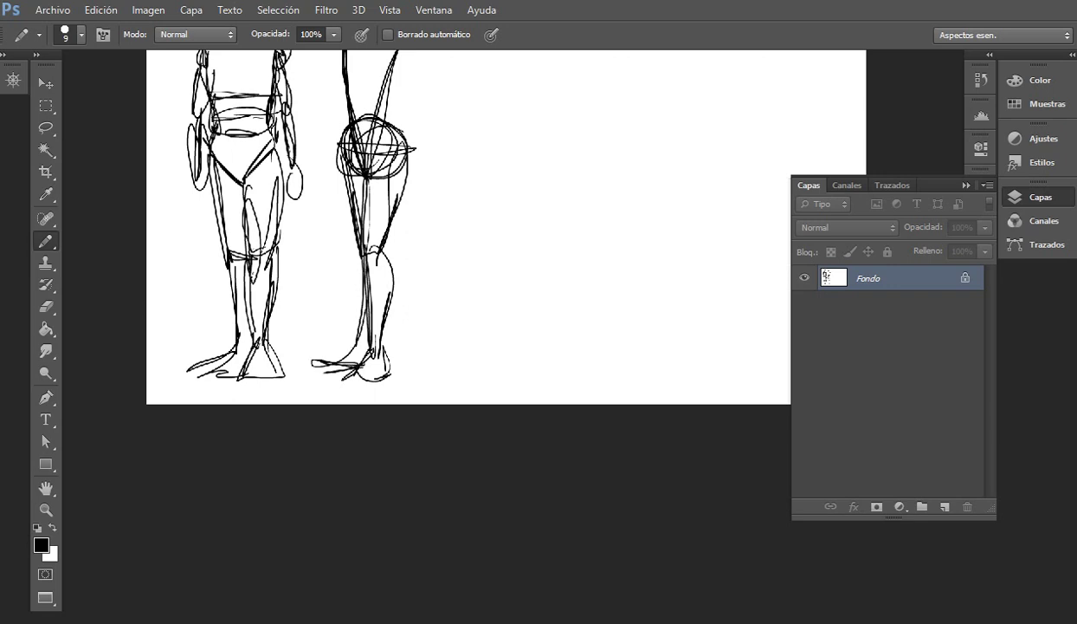
Step: Sketch the second figure's arms and oval hands hanging on both sides of the torso
mouse_move(381, 174)
left_mouse_down()
mouse_move(366, 297)
mouse_move(393, 173)
mouse_move(385, 181)
left_mouse_up()
mouse_move(370, 175)
left_mouse_down()
mouse_move(381, 231)
mouse_move(379, 219)
left_mouse_up()
left_click_drag(372, 170, 399, 282)
mouse_move(388, 204)
left_mouse_down()
mouse_move(405, 275)
mouse_move(395, 307)
left_mouse_up()
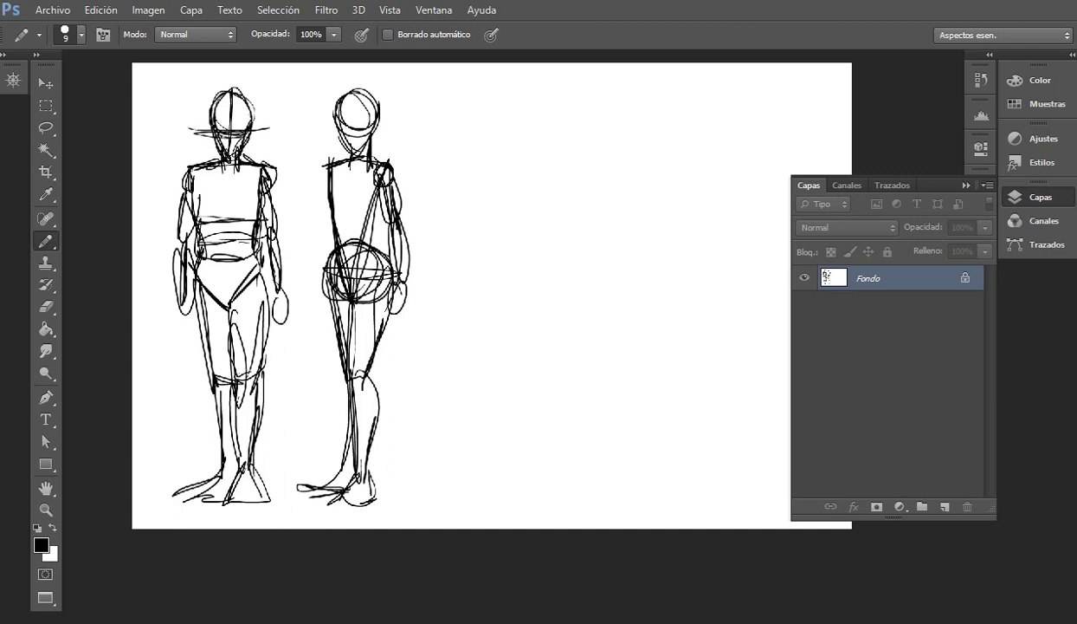
left_click_drag(317, 171, 303, 285)
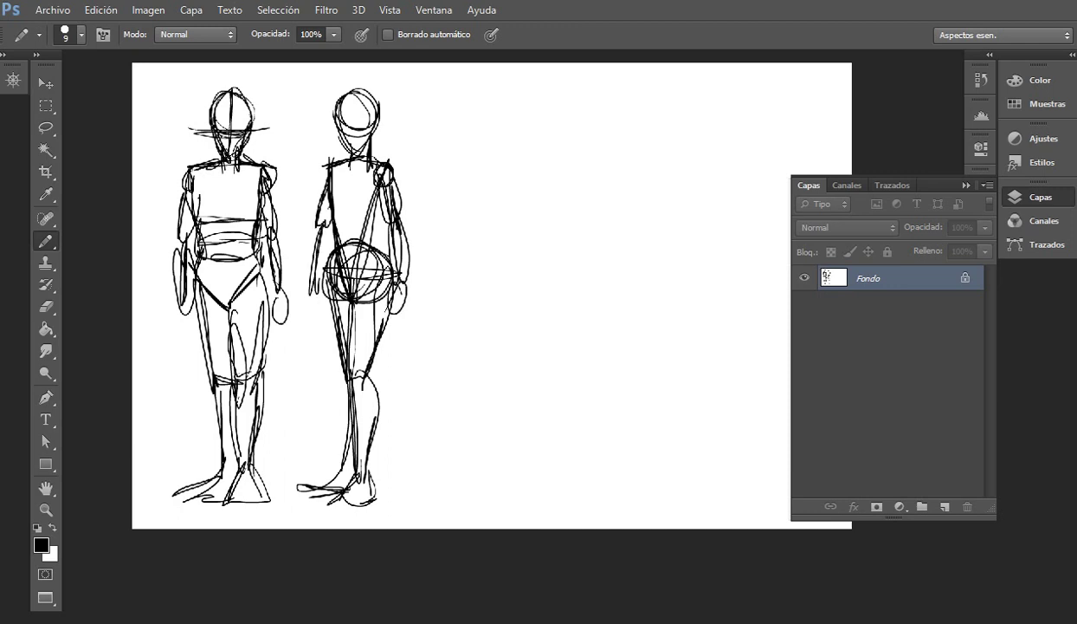
left_click_drag(314, 229, 317, 310)
Step: Draw horizontal guidelines across the second figure at the shoulders, chest, waist and base of the hips
mouse_move(322, 272)
left_mouse_down()
mouse_move(312, 307)
mouse_move(407, 305)
left_mouse_up()
left_click_drag(307, 158, 437, 161)
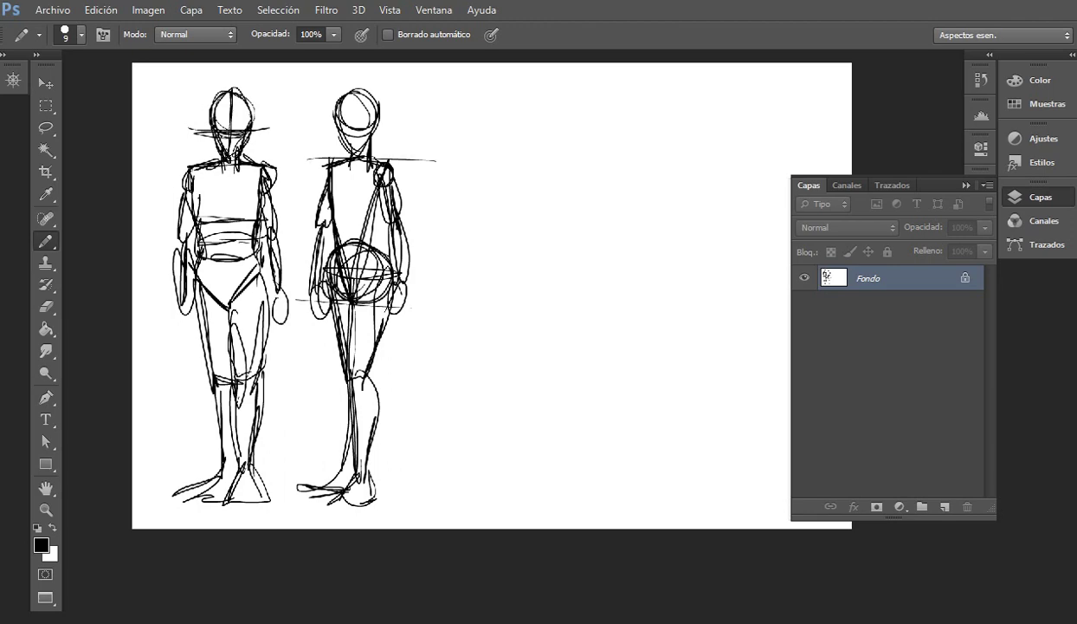
left_click_drag(290, 202, 419, 210)
left_click_drag(283, 241, 411, 243)
left_click_drag(324, 198, 425, 201)
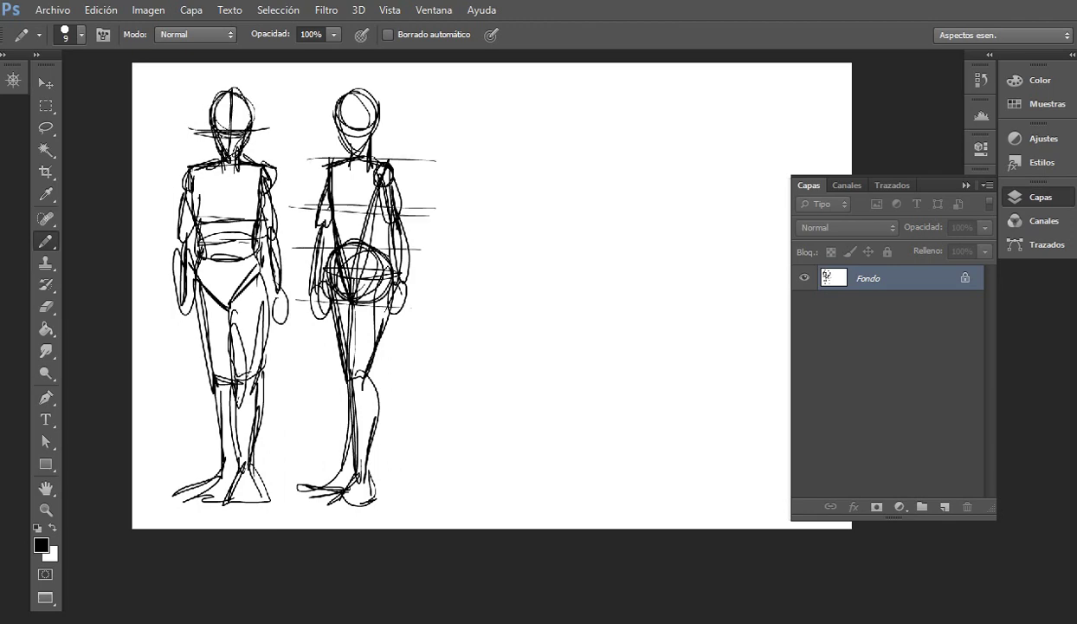
Step: Sketch the curved bust contour along the second figure's chest guidelines and mark the navel at the waist guideline
left_click_drag(295, 180, 472, 342)
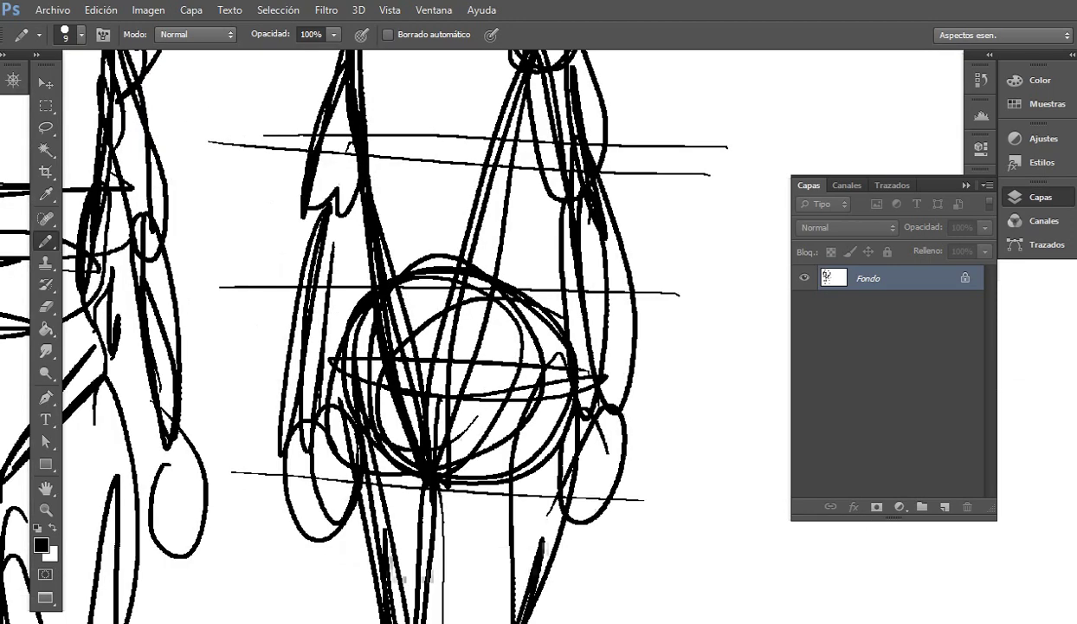
left_click_drag(416, 225, 369, 346)
mouse_move(321, 158)
left_mouse_down()
mouse_move(294, 260)
mouse_move(326, 300)
mouse_move(468, 252)
left_mouse_up()
mouse_move(376, 278)
left_mouse_down()
mouse_move(455, 232)
mouse_move(470, 241)
left_mouse_up()
left_click_drag(302, 161, 302, 199)
mouse_move(292, 199)
left_mouse_down()
mouse_move(281, 247)
mouse_move(304, 276)
left_mouse_up()
left_click_drag(324, 287, 348, 280)
left_click_drag(372, 379, 343, 245)
mouse_move(349, 286)
left_mouse_down()
mouse_move(345, 245)
mouse_move(330, 284)
left_mouse_up()
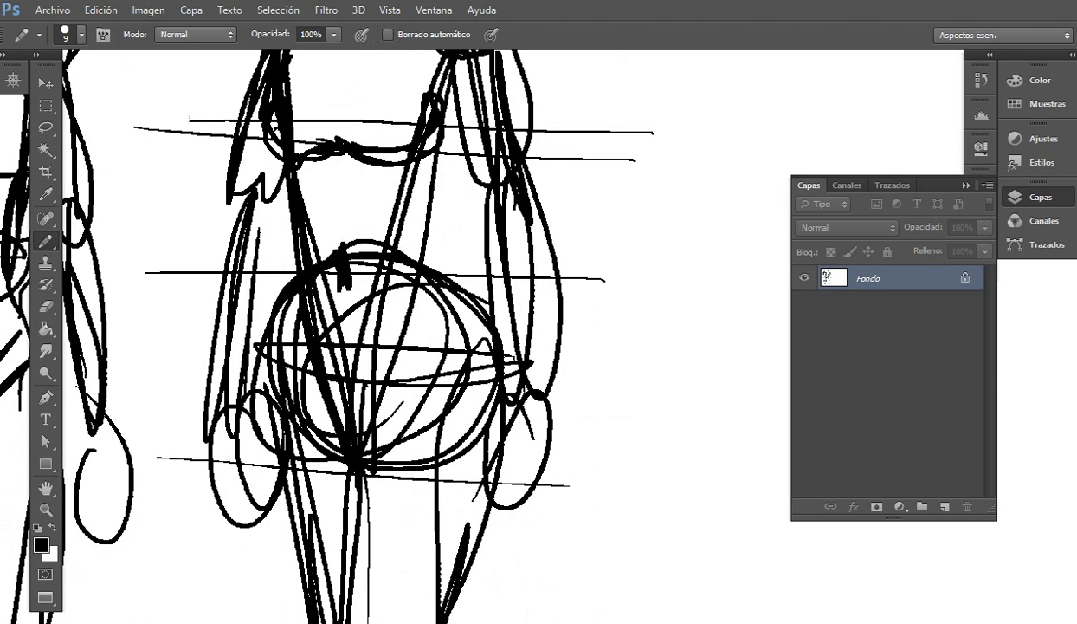
left_click_drag(355, 381, 344, 245)
left_click_drag(424, 229, 402, 185)
scroll(451, 294, "down", 4)
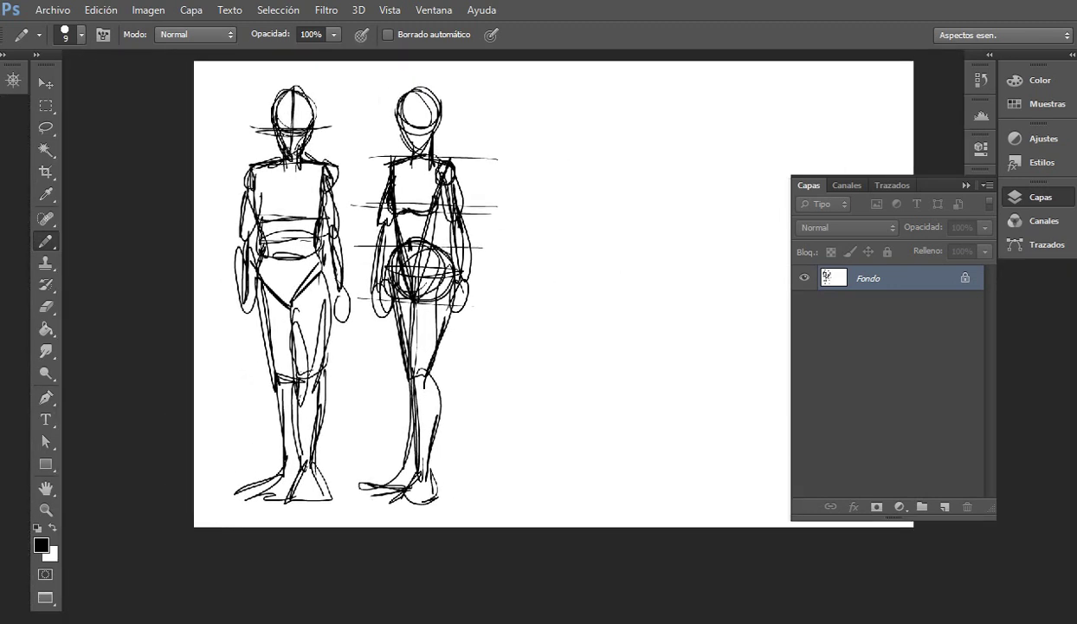
Step: Set the foreground colour to cyan 11dfe1 and recolour all the black sketch lines with the Paint Bucket
left_click(41, 544)
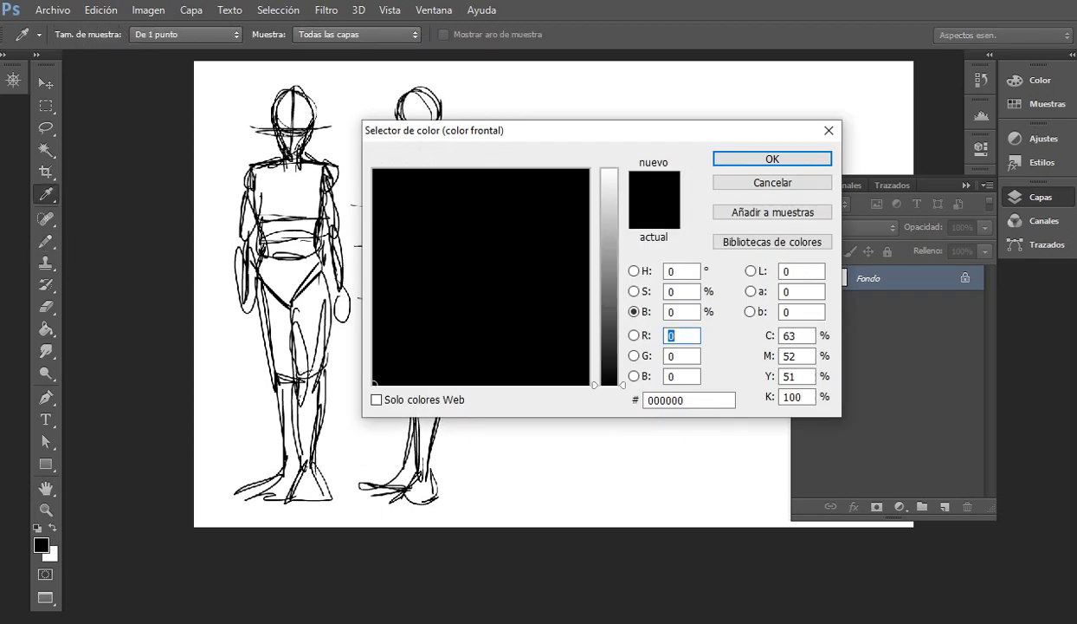
left_click(610, 195)
left_click(480, 180)
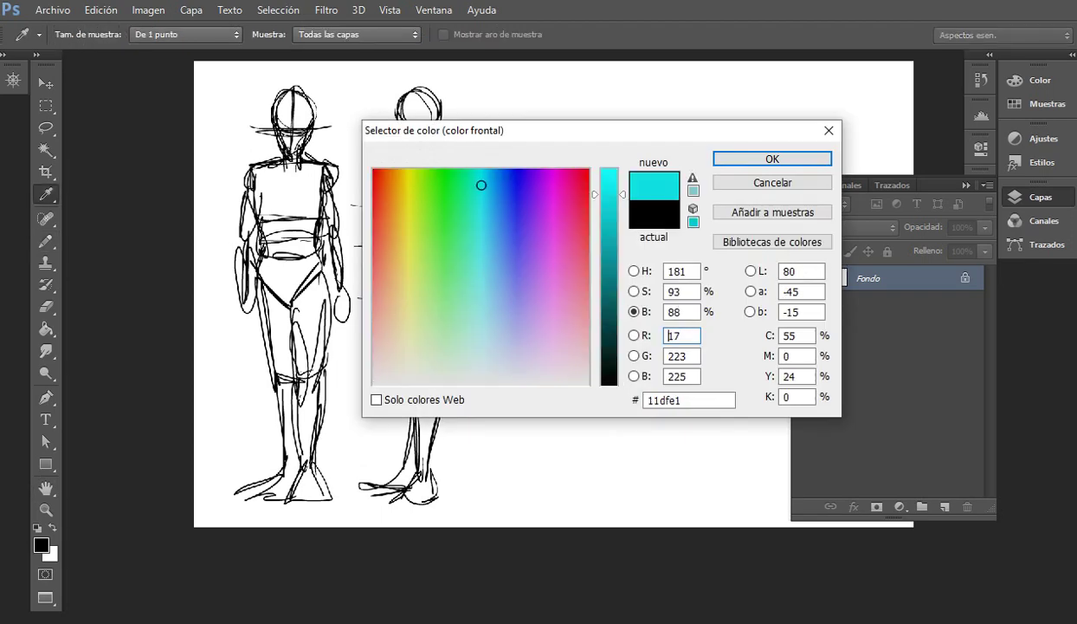
left_click(773, 159)
key("g")
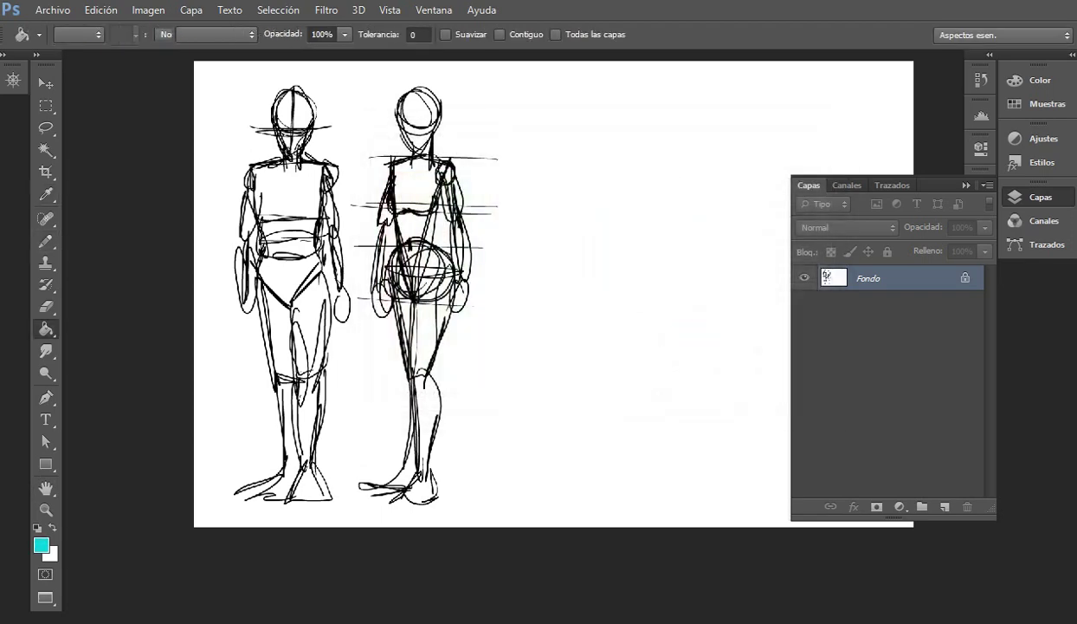
left_click(410, 246)
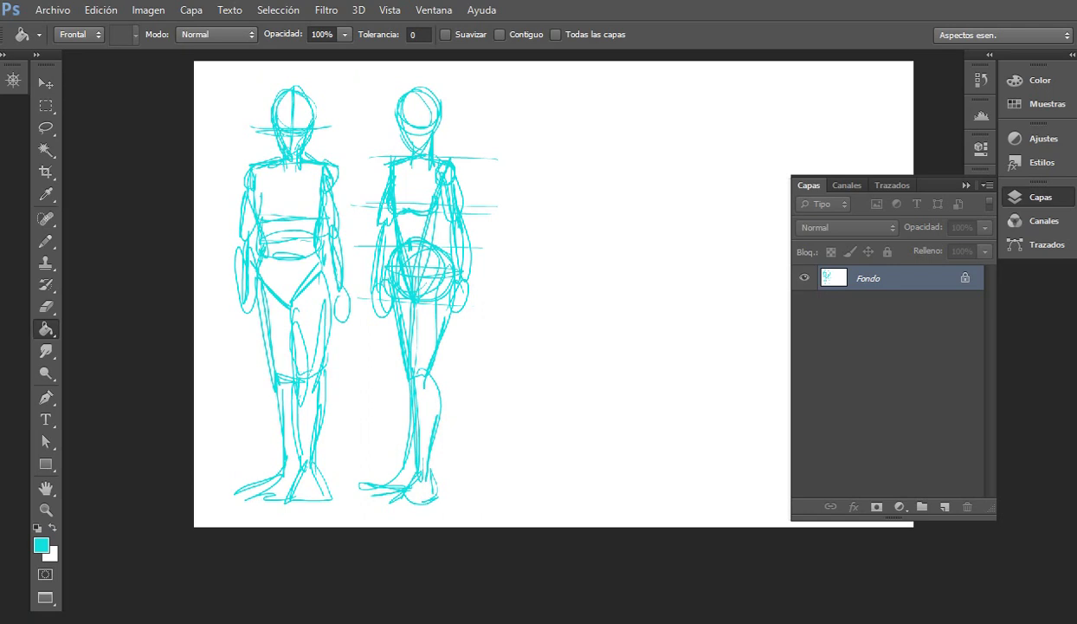
Step: Add a new layer above the cyan sketch and ready the Pencil with the default black for inking the first figure's head
left_click(945, 506)
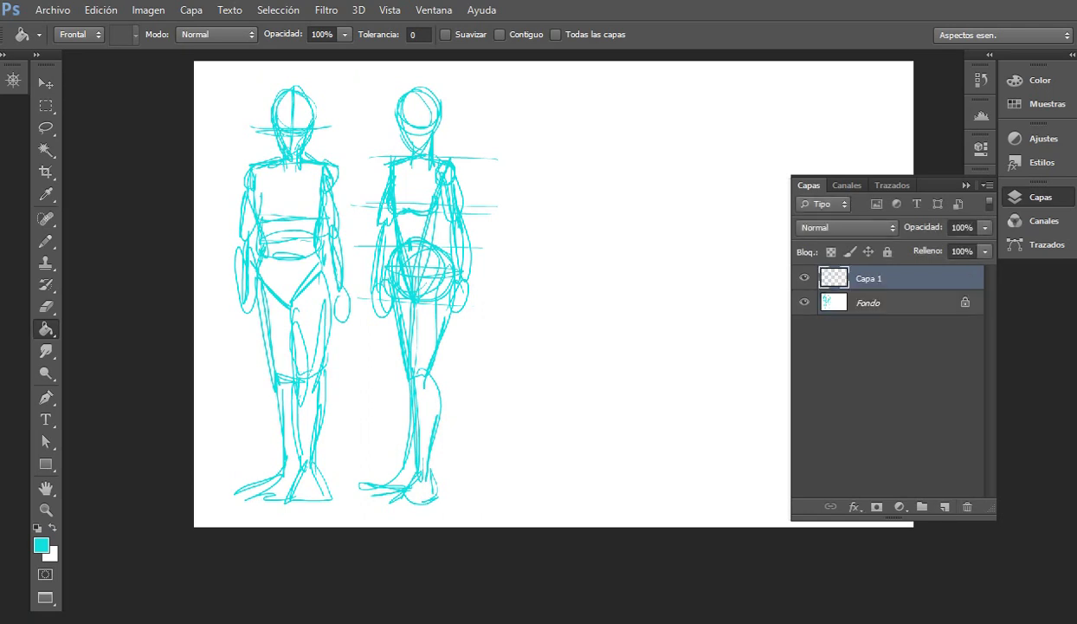
key("d")
left_click_drag(247, 78, 367, 180)
key("b")
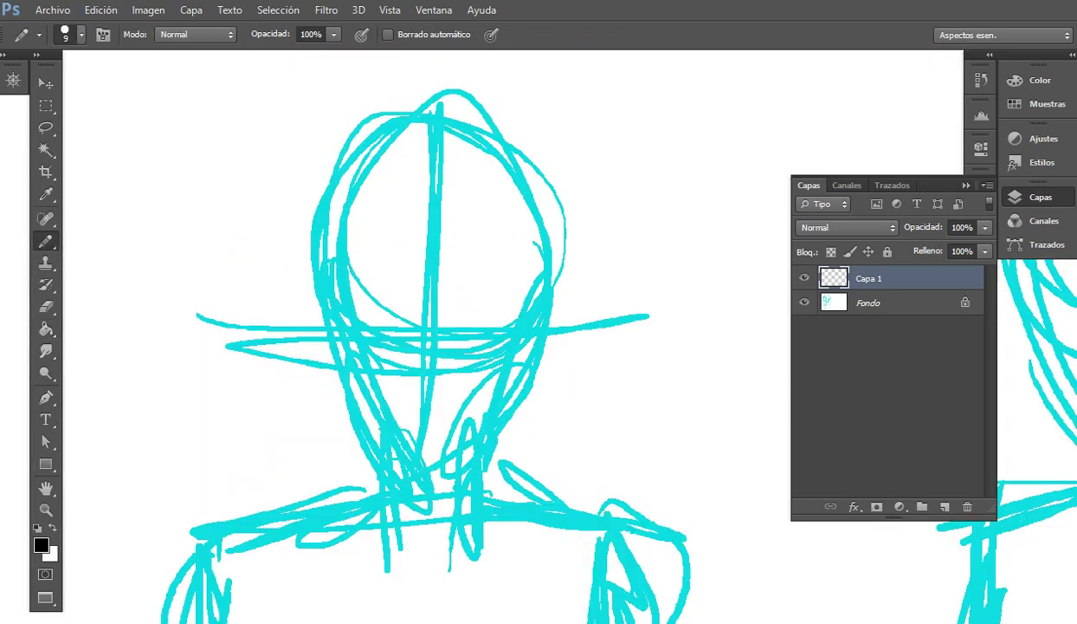
Step: Ink the first figure's temples, cheeks and squared jaw in black over the cyan head construction
mouse_move(484, 364)
left_mouse_down()
mouse_move(386, 301)
mouse_move(355, 210)
mouse_move(396, 245)
left_mouse_up()
scroll(519, 329, "up", 3)
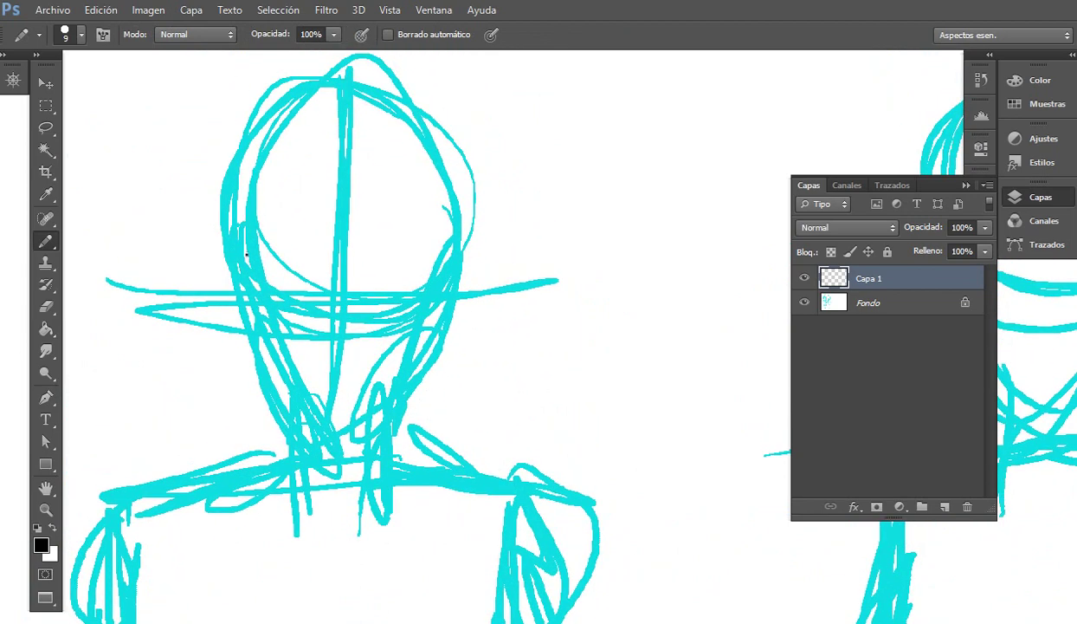
mouse_move(246, 254)
left_mouse_down()
mouse_move(288, 433)
mouse_move(360, 457)
left_mouse_up()
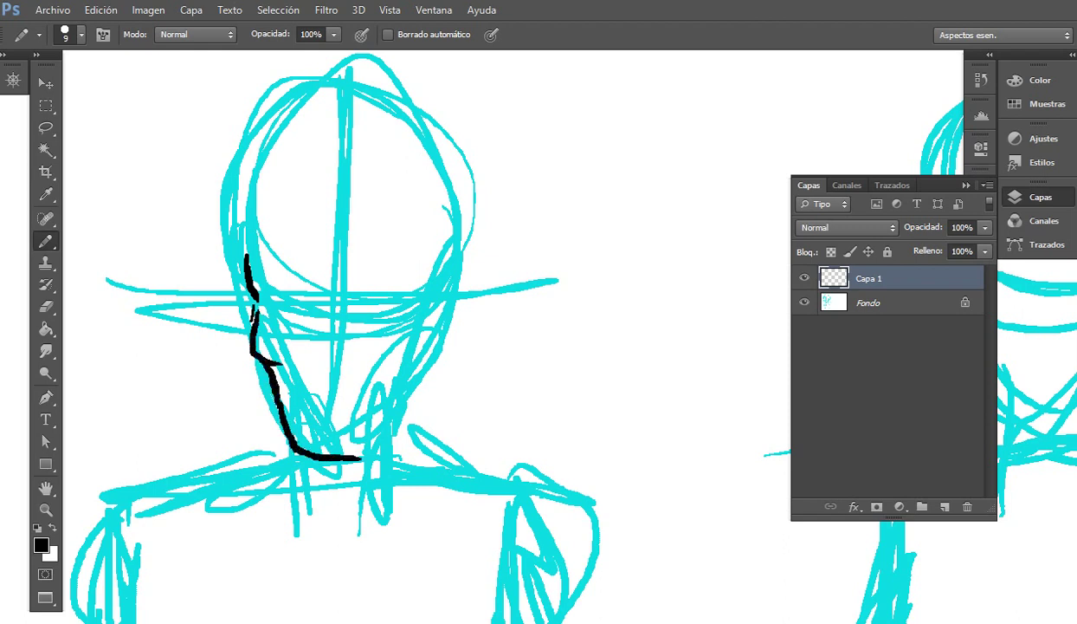
mouse_move(434, 265)
left_mouse_down()
mouse_move(398, 365)
mouse_move(405, 313)
left_mouse_up()
scroll(393, 305, "down", 2)
mouse_move(416, 266)
left_mouse_down()
mouse_move(394, 342)
mouse_move(358, 362)
left_mouse_up()
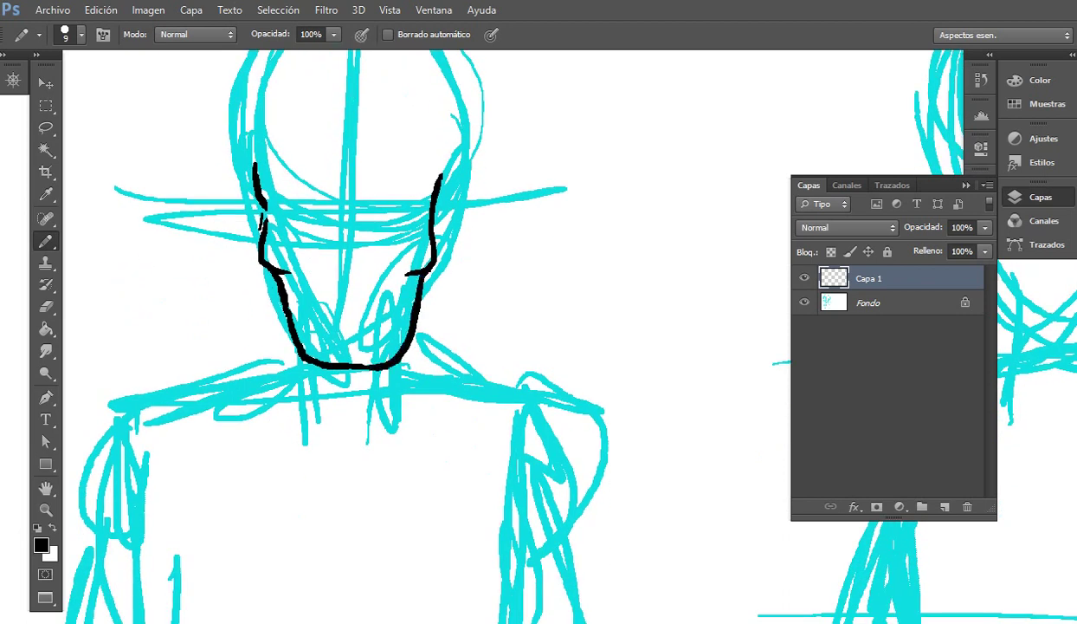
Step: Ink the first figure's mouth, nose, eyebrows and eyes inside the face outline
mouse_move(318, 311)
left_mouse_down()
mouse_move(375, 313)
mouse_move(361, 324)
left_mouse_up()
mouse_move(329, 265)
left_mouse_down()
mouse_move(353, 272)
mouse_move(343, 184)
mouse_move(405, 198)
left_mouse_up()
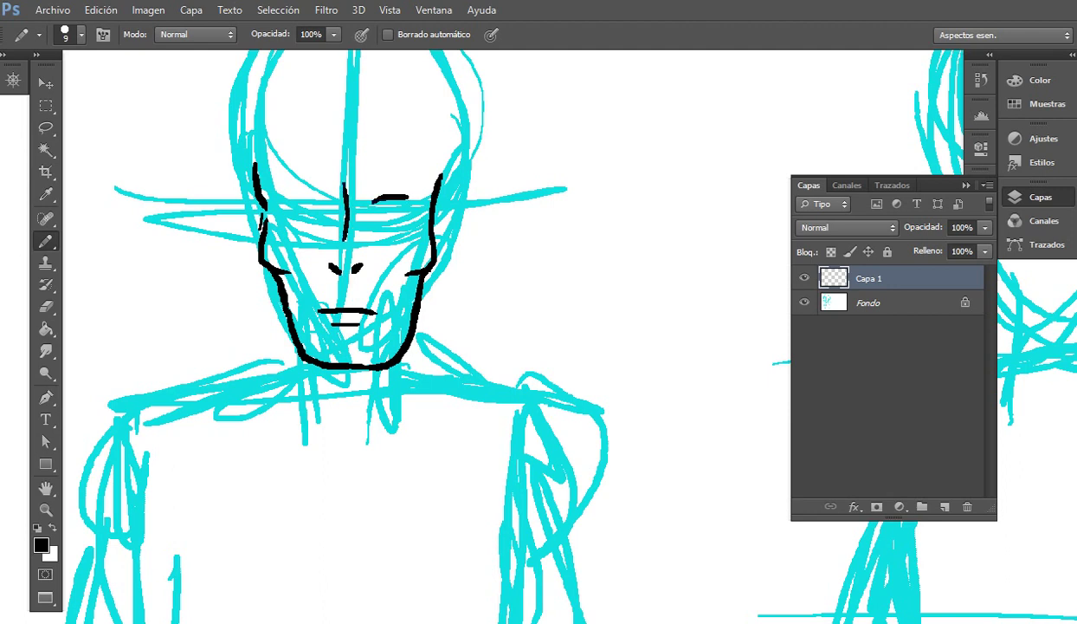
mouse_move(287, 201)
left_mouse_down()
mouse_move(314, 200)
mouse_move(284, 196)
mouse_move(275, 217)
mouse_move(311, 218)
mouse_move(293, 204)
mouse_move(299, 213)
left_mouse_up()
mouse_move(375, 213)
left_mouse_down()
mouse_move(384, 205)
mouse_move(408, 215)
mouse_move(376, 214)
mouse_move(408, 243)
mouse_move(422, 202)
mouse_move(440, 210)
left_mouse_up()
left_click_drag(344, 206, 291, 217)
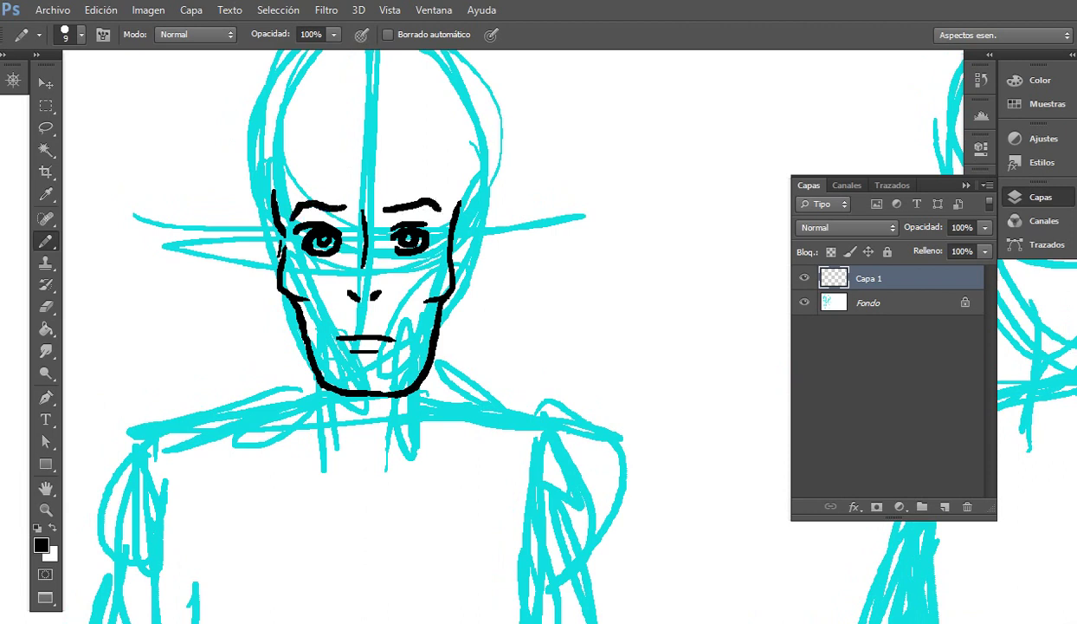
Step: Extend the temple line upward and ink an ear on each side of the first figure's head
mouse_move(299, 216)
left_mouse_down()
mouse_move(286, 269)
mouse_move(265, 199)
left_mouse_up()
mouse_move(254, 269)
left_mouse_down()
mouse_move(249, 320)
mouse_move(268, 353)
left_mouse_up()
mouse_move(429, 274)
left_mouse_down()
mouse_move(443, 281)
mouse_move(426, 360)
left_mouse_up()
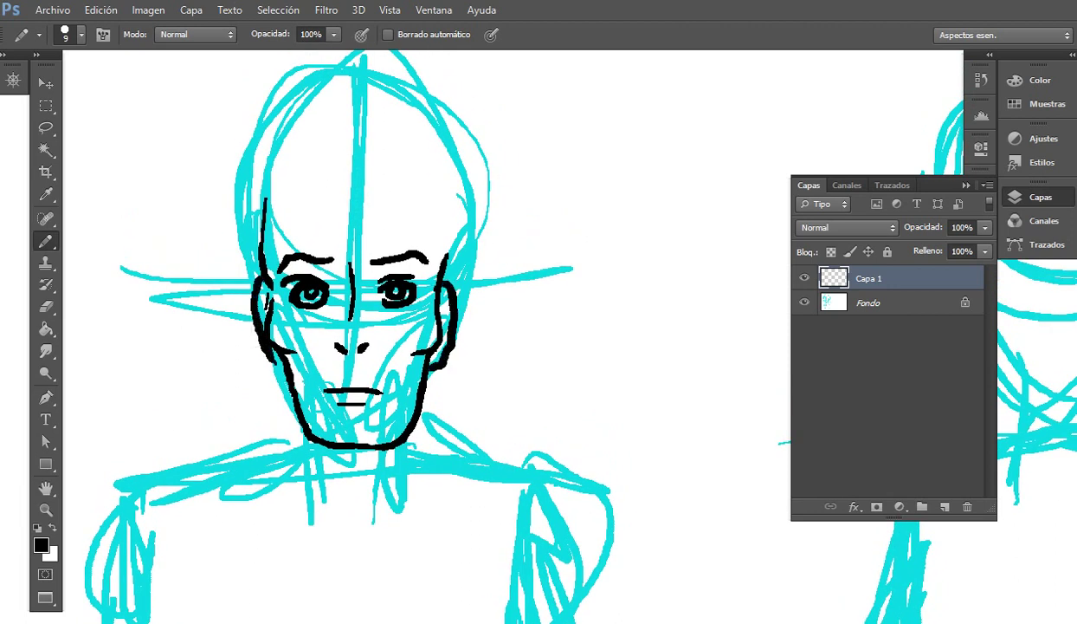
Step: Ink the first figure's neck, both collarbones, the sloping shoulder lines and the neck muscle strokes
mouse_move(363, 234)
left_mouse_down()
mouse_move(356, 313)
mouse_move(360, 156)
mouse_move(381, 56)
mouse_move(335, 262)
left_mouse_up()
mouse_move(414, 227)
left_mouse_down()
mouse_move(413, 275)
mouse_move(466, 241)
left_mouse_up()
left_click_drag(427, 274, 252, 251)
left_click_drag(454, 261, 597, 232)
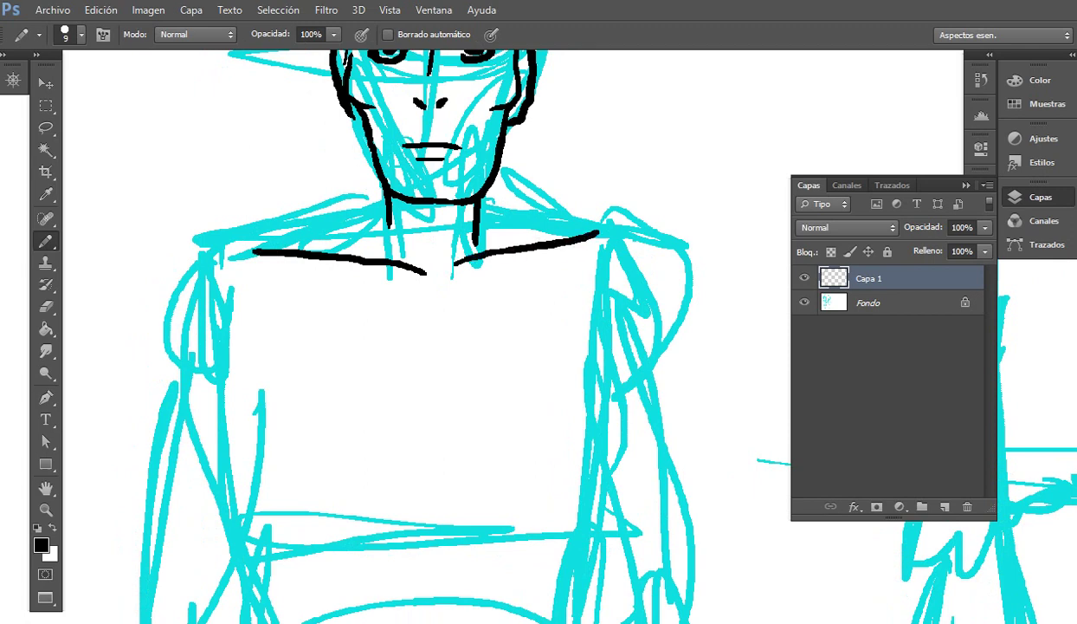
left_click_drag(387, 209, 278, 242)
scroll(278, 242, "right", 3)
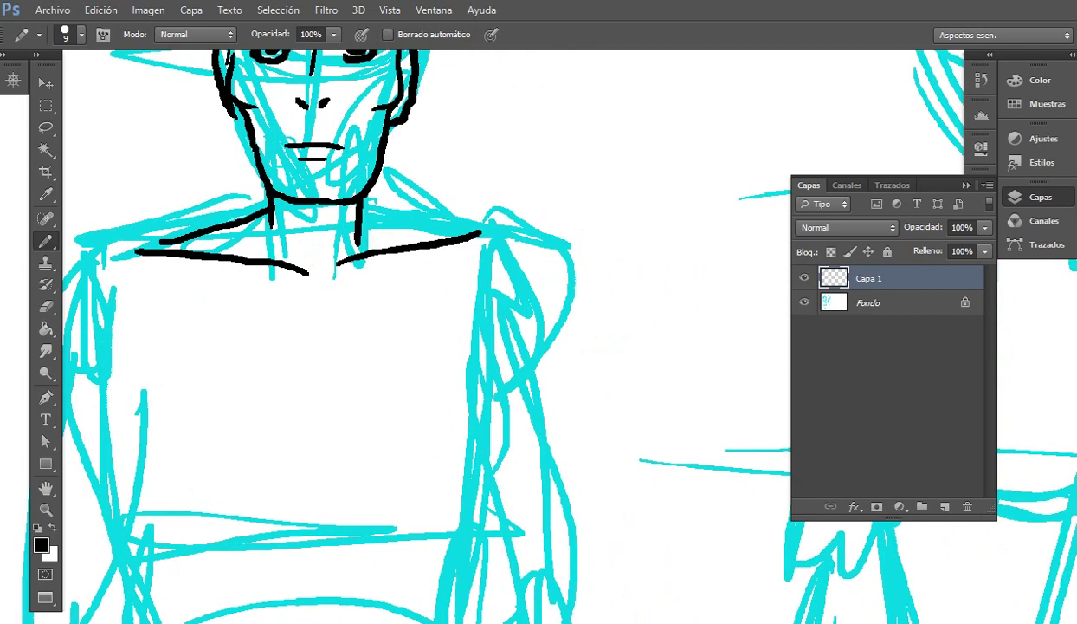
left_click_drag(369, 208, 459, 232)
scroll(476, 233, "left", 3)
mouse_move(404, 213)
left_mouse_down()
mouse_move(402, 249)
mouse_move(429, 252)
left_mouse_up()
left_click_drag(476, 211, 467, 248)
Step: Ink the left-hand shoulder and outer arm, plus the torso side running into the curved lower edge of the rib cage
left_click_drag(468, 346, 465, 296)
mouse_move(289, 186)
left_mouse_down()
mouse_move(205, 213)
mouse_move(179, 273)
mouse_move(181, 309)
mouse_move(221, 201)
mouse_move(199, 465)
left_mouse_up()
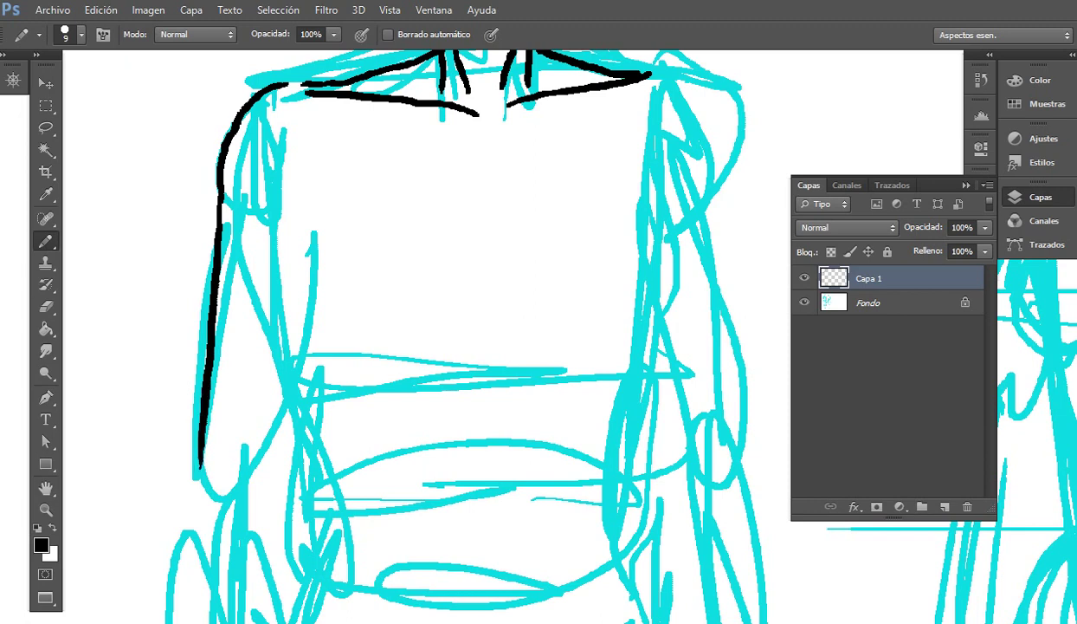
mouse_move(276, 195)
left_mouse_down()
mouse_move(289, 367)
mouse_move(321, 440)
mouse_move(355, 441)
mouse_move(485, 387)
mouse_move(515, 387)
mouse_move(611, 428)
mouse_move(581, 397)
left_mouse_up()
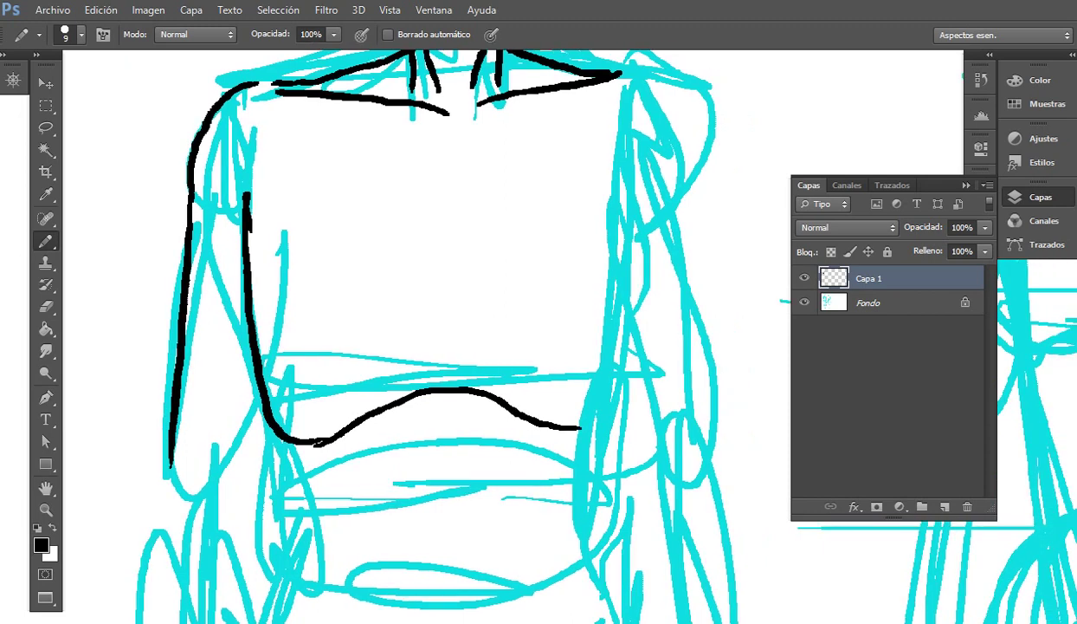
mouse_move(614, 176)
left_mouse_down()
mouse_move(620, 374)
mouse_move(594, 424)
mouse_move(547, 421)
mouse_move(449, 341)
left_mouse_up()
key("ctrl+z")
Step: Ink the left-hand waist and hip contour, short strokes across the lower abdomen, and the navel
scroll(485, 329, "left", 2)
scroll(485, 329, "down", 4)
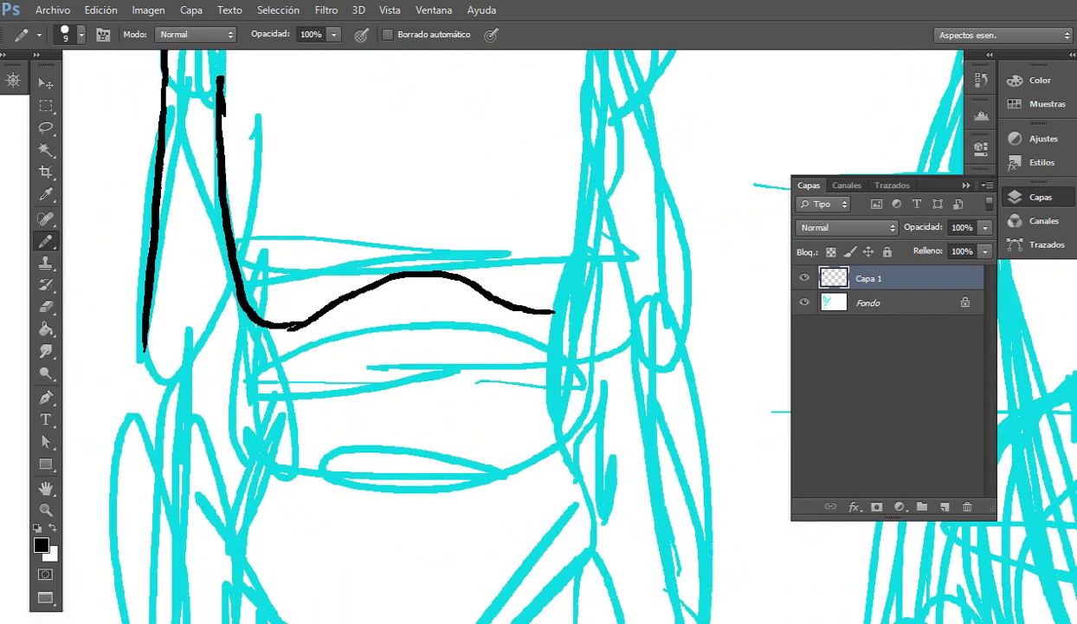
mouse_move(267, 189)
left_mouse_down()
mouse_move(276, 294)
mouse_move(247, 322)
mouse_move(251, 438)
left_mouse_up()
left_click_drag(269, 315, 329, 362)
scroll(485, 329, "right", 2)
left_click_drag(372, 324, 373, 345)
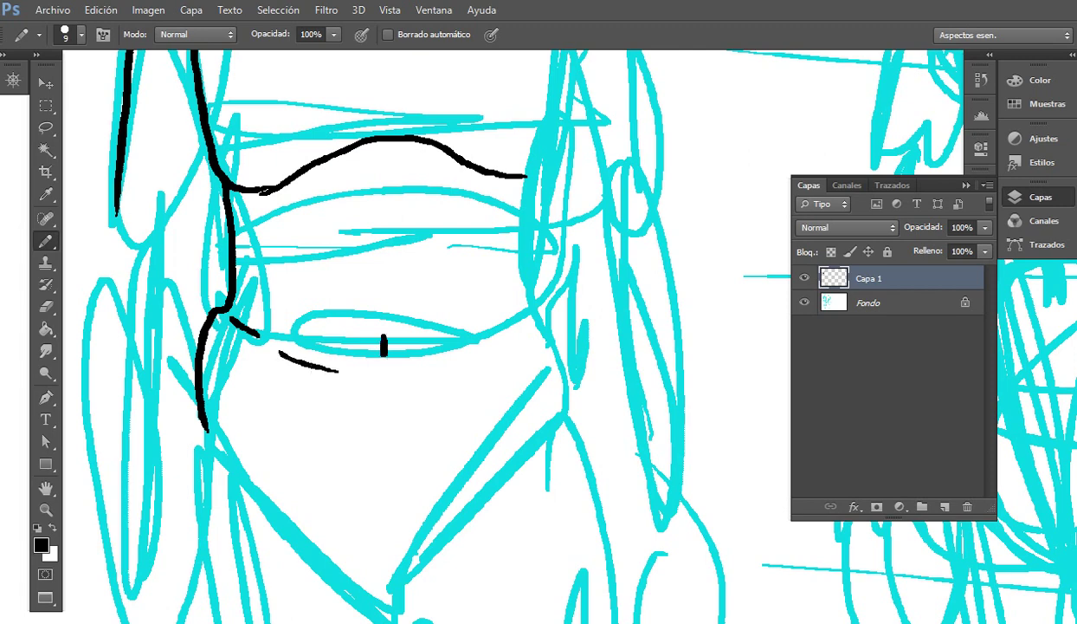
Step: Ink the V-shaped base of the pelvis from one hip to the other over the cyan guides
scroll(374, 345, "down", 5)
scroll(373, 345, "left", 1)
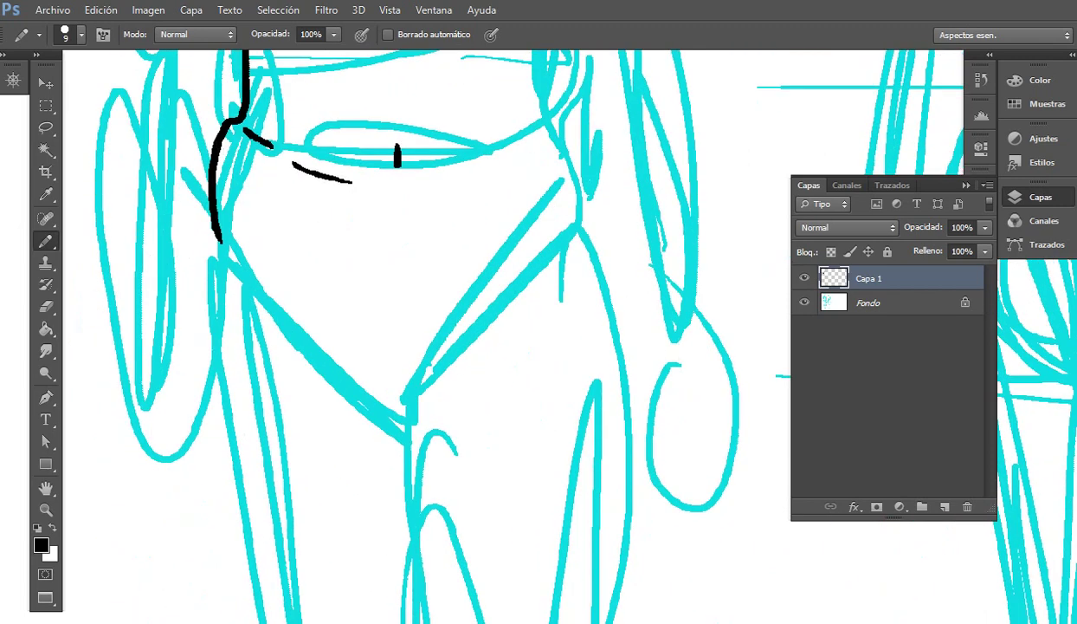
left_click_drag(398, 285, 417, 309)
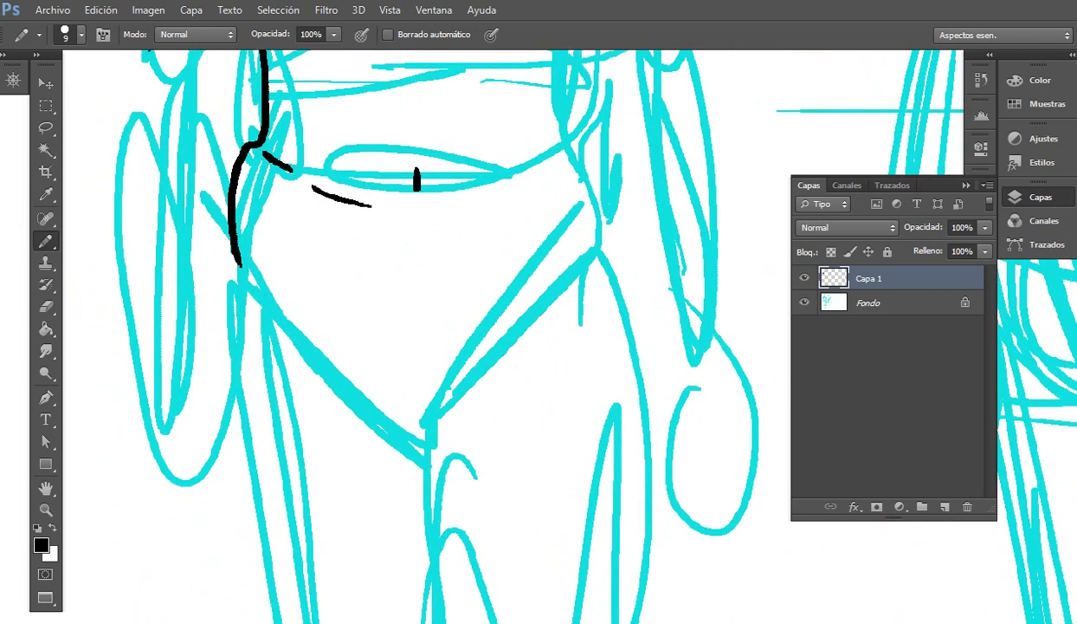
mouse_move(237, 161)
left_mouse_down()
mouse_move(303, 192)
mouse_move(442, 205)
mouse_move(588, 171)
mouse_move(604, 234)
mouse_move(543, 281)
mouse_move(418, 451)
mouse_move(365, 409)
mouse_move(223, 244)
left_mouse_up()
scroll(485, 329, "down", 2)
scroll(485, 329, "right", 2)
Step: Ink the outer contour of the left-hand thigh and the inner contour of the right-hand thigh down to the knee
scroll(485, 329, "down", 5)
scroll(485, 330, "left", 1)
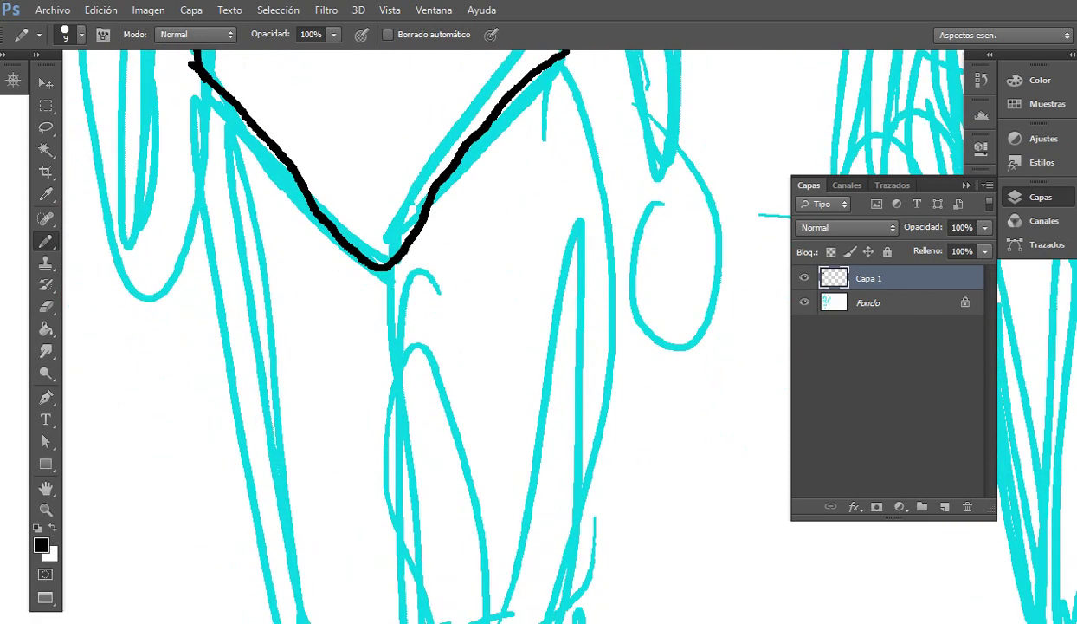
left_click_drag(196, 75, 286, 563)
scroll(484, 330, "down", 5)
scroll(485, 329, "right", 6)
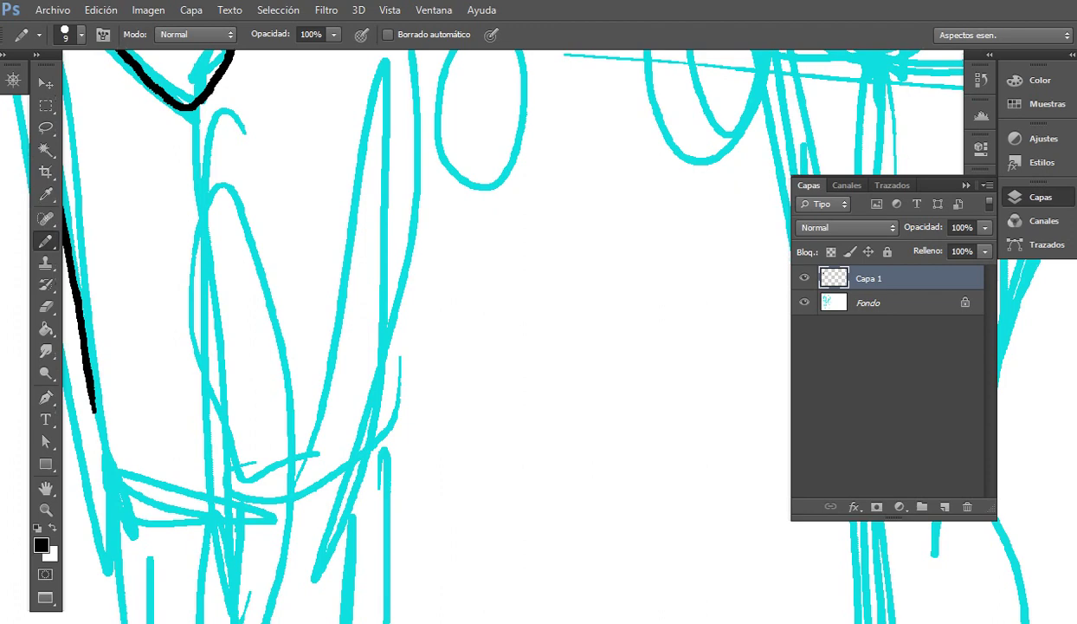
left_click_drag(204, 102, 234, 502)
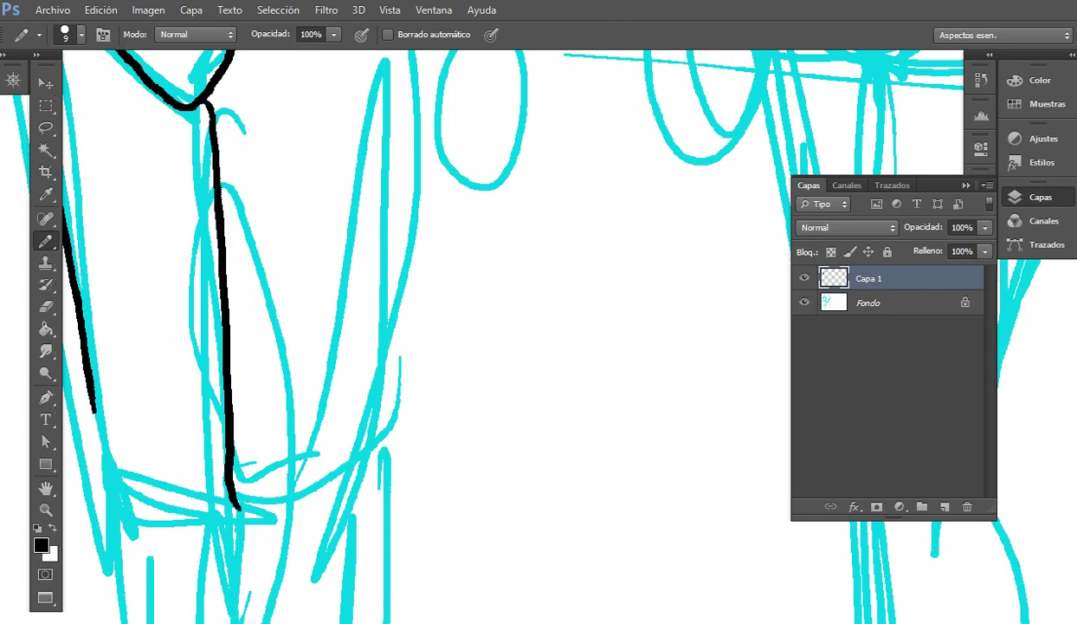
Step: Ink the left-hand leg's inner thigh contour and continue its outer contour past the knee
scroll(485, 329, "left", 6)
scroll(485, 329, "up", 2)
mouse_move(404, 148)
left_mouse_down()
mouse_move(388, 372)
mouse_move(412, 517)
left_mouse_up()
key("ctrl+z")
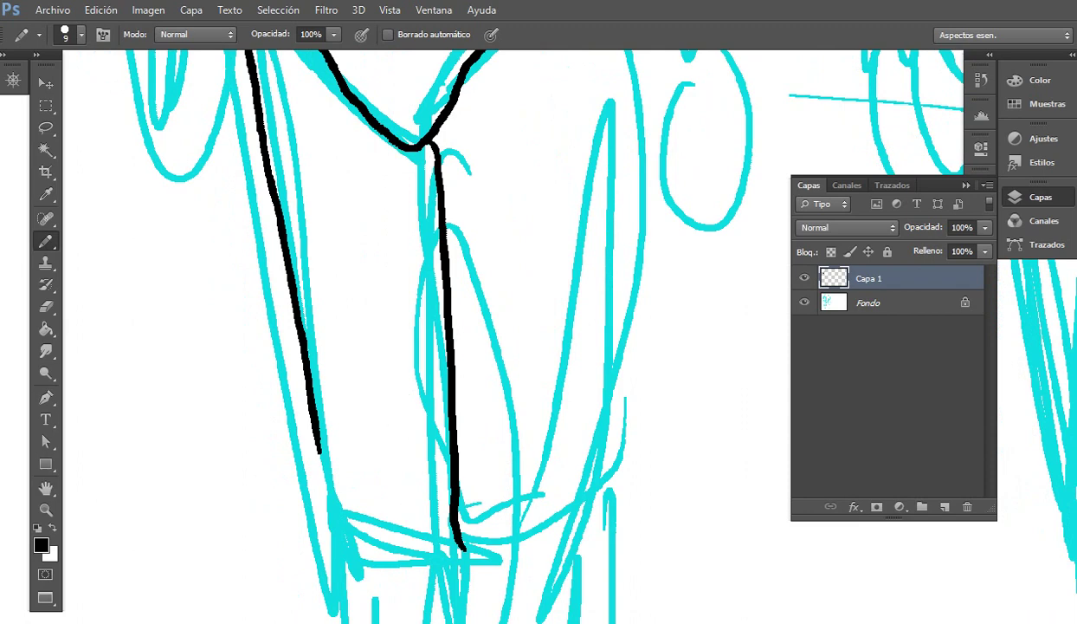
mouse_move(403, 147)
left_mouse_down()
mouse_move(398, 317)
mouse_move(410, 463)
mouse_move(426, 511)
mouse_move(430, 262)
mouse_move(440, 294)
mouse_move(432, 350)
mouse_move(447, 307)
left_mouse_up()
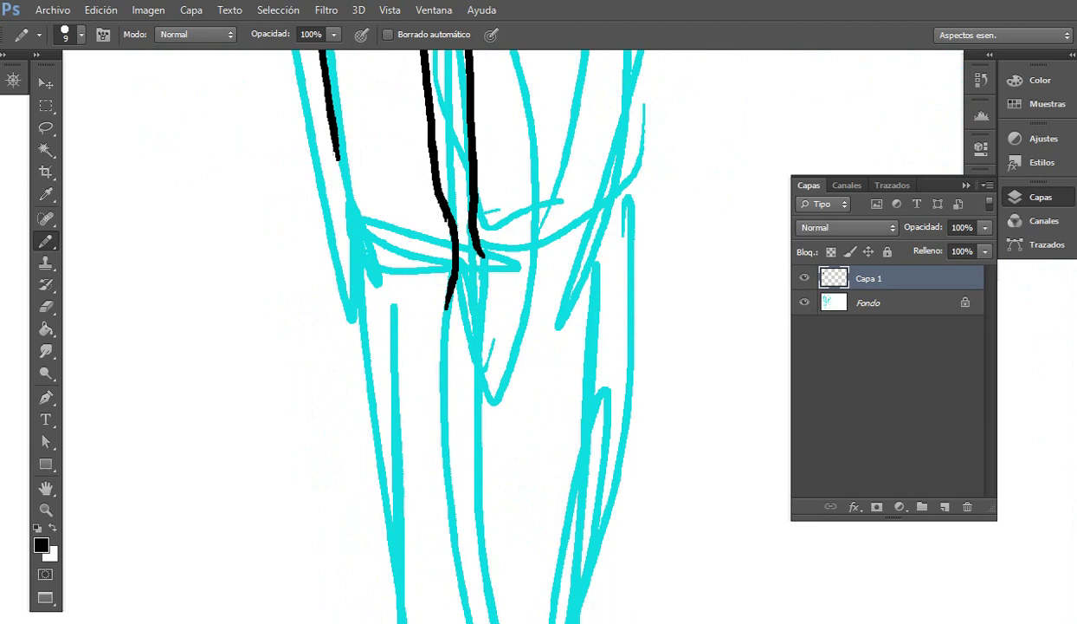
mouse_move(336, 156)
left_mouse_down()
mouse_move(334, 285)
mouse_move(347, 355)
left_mouse_up()
Step: Extend the right-hand leg's inner contour past the knee and ink the upper part of its outer thigh
scroll(346, 355, "right", 4)
scroll(346, 355, "up", 2)
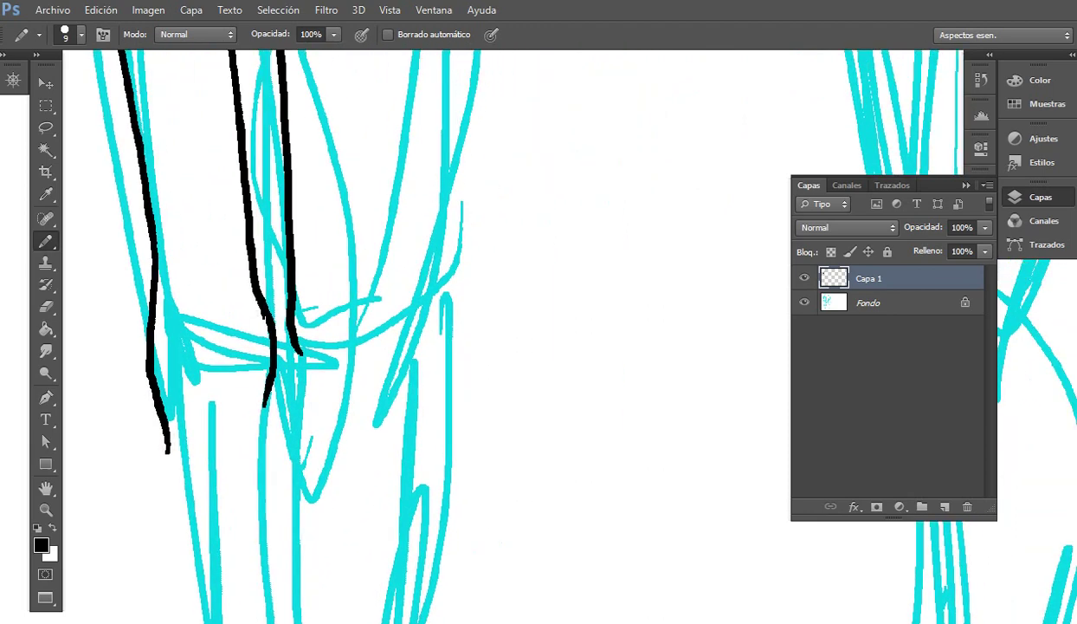
left_click_drag(289, 336, 304, 461)
mouse_move(346, 199)
left_mouse_down()
mouse_move(281, 443)
mouse_move(306, 578)
left_mouse_up()
left_click_drag(378, 119, 376, 480)
Step: Continue the right-hand leg's outer contour from the thigh around the knee to the upper calf
scroll(376, 480, "down", 5)
scroll(376, 480, "left", 2)
scroll(448, 242, "down", 2)
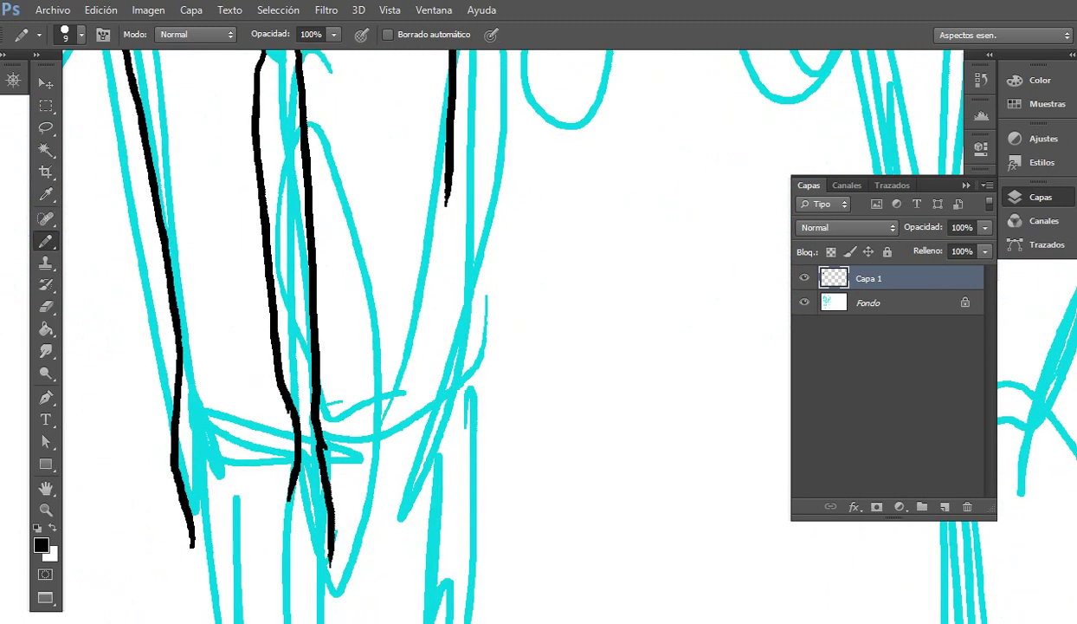
mouse_move(449, 204)
left_mouse_down()
mouse_move(429, 434)
mouse_move(410, 474)
left_mouse_up()
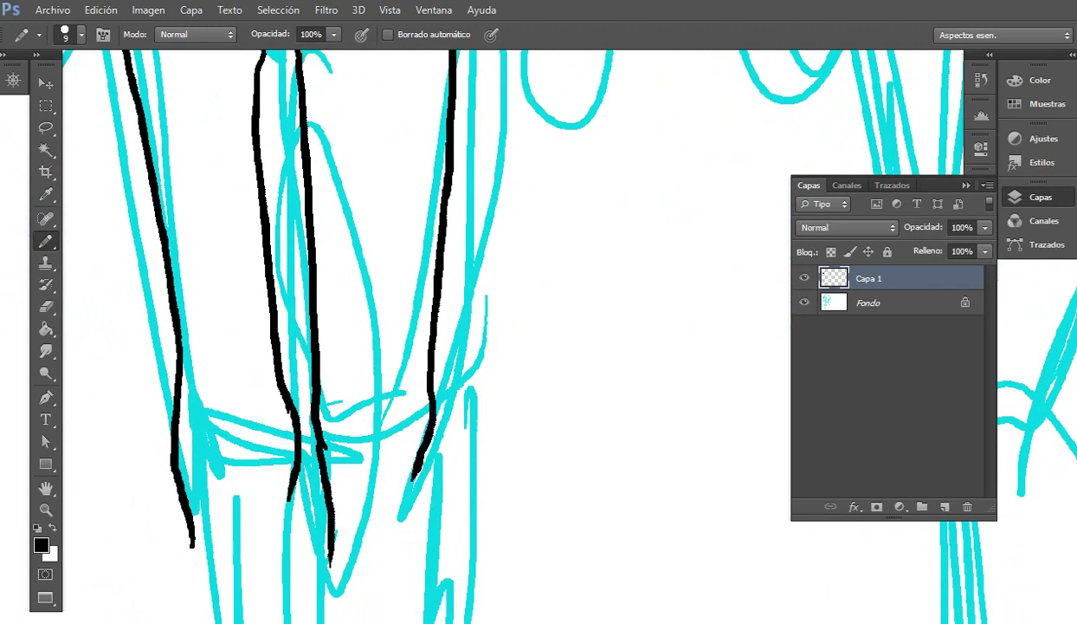
scroll(411, 475, "down", 5)
left_click_drag(410, 217, 407, 381)
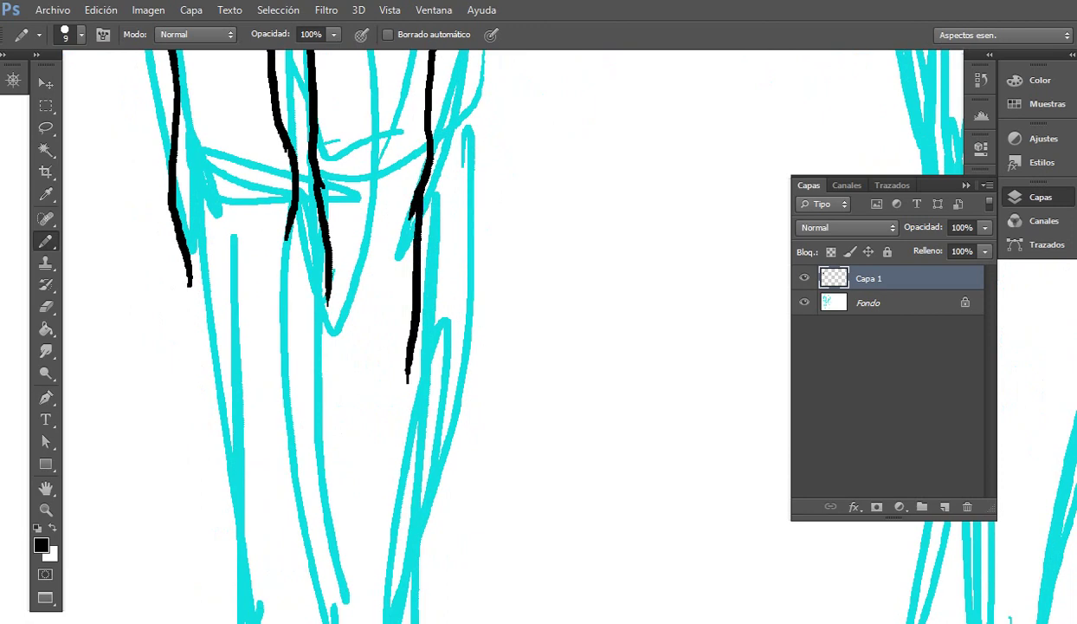
Step: Ink both sides of the left-hand lower leg and the inner side of the right-hand lower leg down to the ankles
scroll(407, 381, "down", 4)
left_click_drag(215, 111, 252, 517)
mouse_move(321, 53)
left_mouse_down()
mouse_move(313, 108)
mouse_move(332, 270)
mouse_move(313, 414)
mouse_move(324, 501)
left_mouse_up()
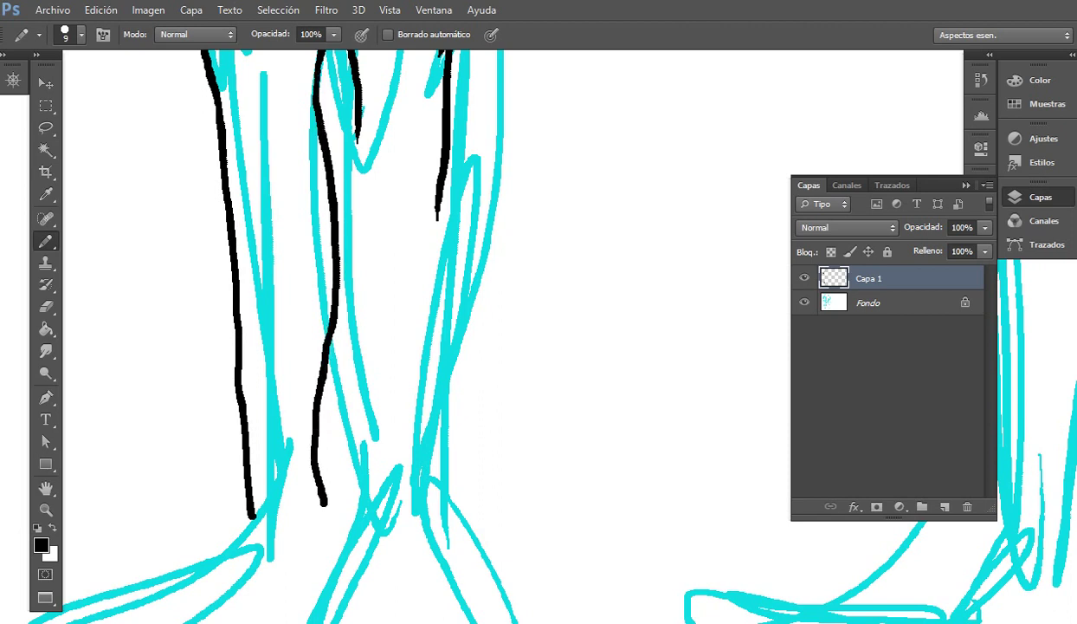
scroll(274, 195, "up", 3)
mouse_move(274, 195)
left_mouse_down()
mouse_move(264, 347)
mouse_move(285, 618)
left_mouse_up()
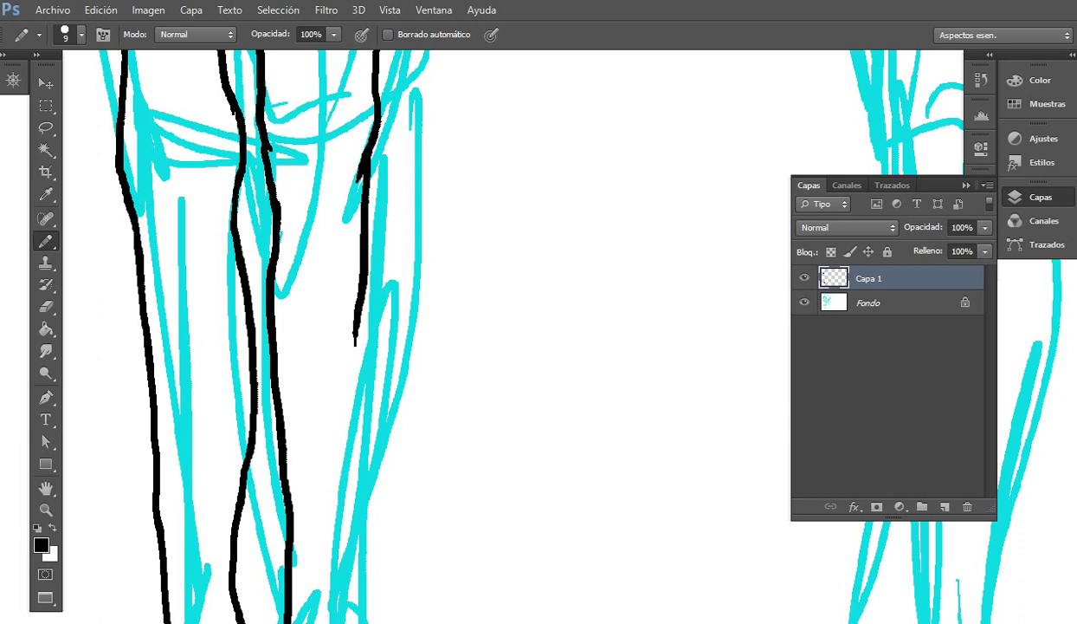
Step: Redraw the right-hand outer calf as a fuller curve down to the ankle and erase the earlier calf stroke
mouse_move(362, 199)
left_mouse_down()
mouse_move(371, 337)
mouse_move(348, 606)
left_mouse_up()
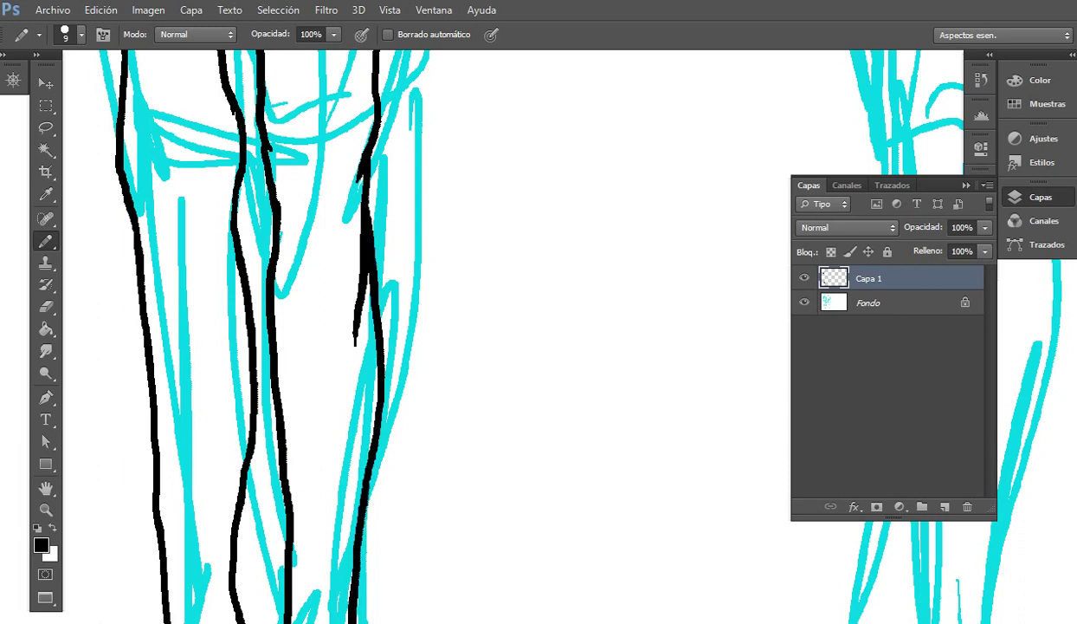
key("e")
left_click_drag(347, 337, 352, 219)
left_click_drag(356, 279, 354, 184)
mouse_move(364, 416)
left_mouse_down()
mouse_move(422, 218)
mouse_move(381, 363)
left_mouse_up()
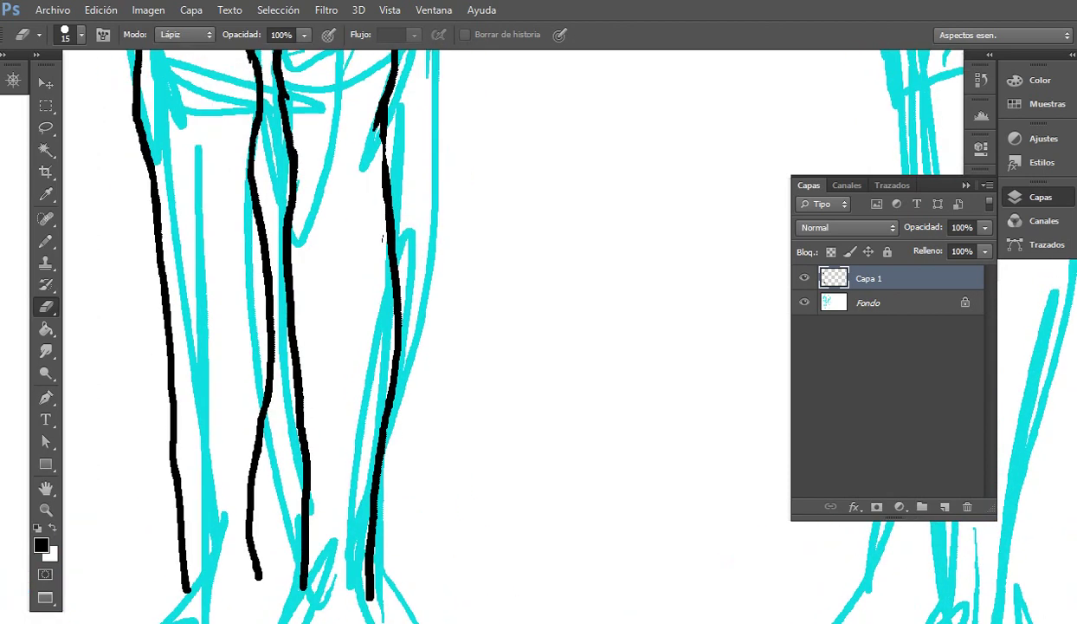
Step: Erase the right-hand leg's outer contour between knee and lower calf and redraw it as one cleaner line
key("b")
mouse_move(376, 155)
left_mouse_down()
mouse_move(392, 282)
mouse_move(379, 388)
left_mouse_up()
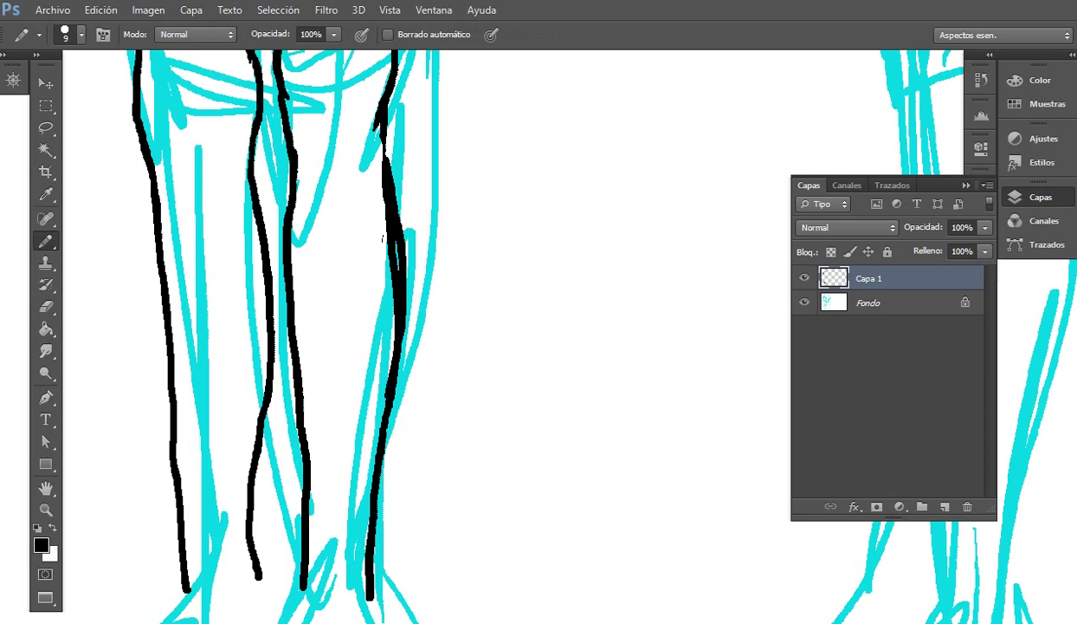
key("e")
mouse_move(376, 214)
left_mouse_down()
mouse_move(375, 157)
mouse_move(389, 162)
mouse_move(372, 426)
left_mouse_up()
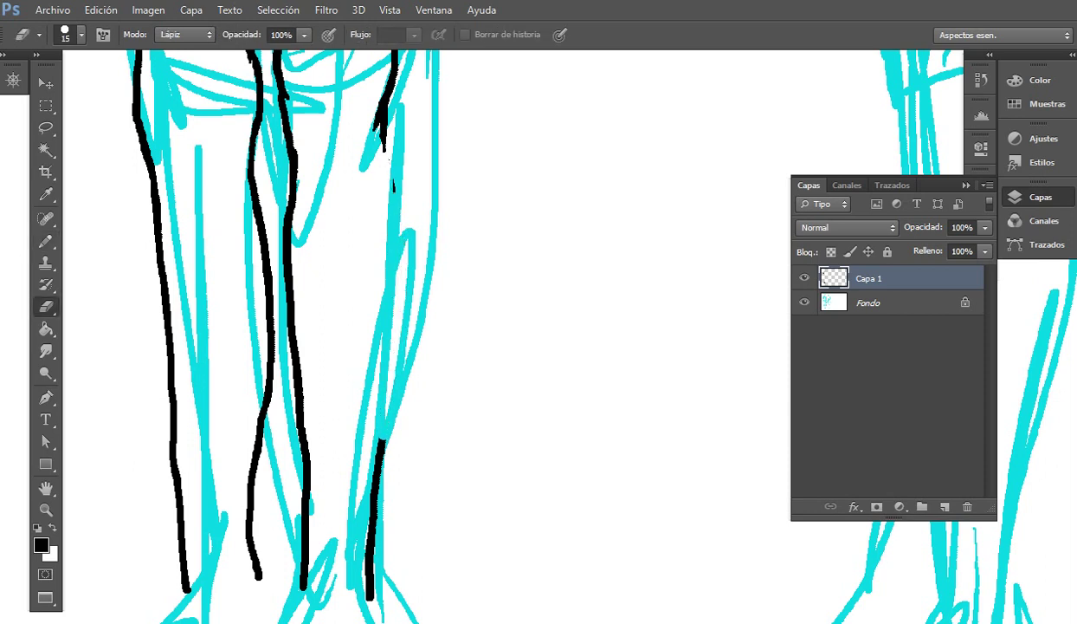
key("b")
mouse_move(381, 133)
left_mouse_down()
mouse_move(386, 246)
mouse_move(365, 462)
mouse_move(319, 404)
mouse_move(310, 444)
mouse_move(376, 332)
mouse_move(470, 302)
left_mouse_up()
key("e")
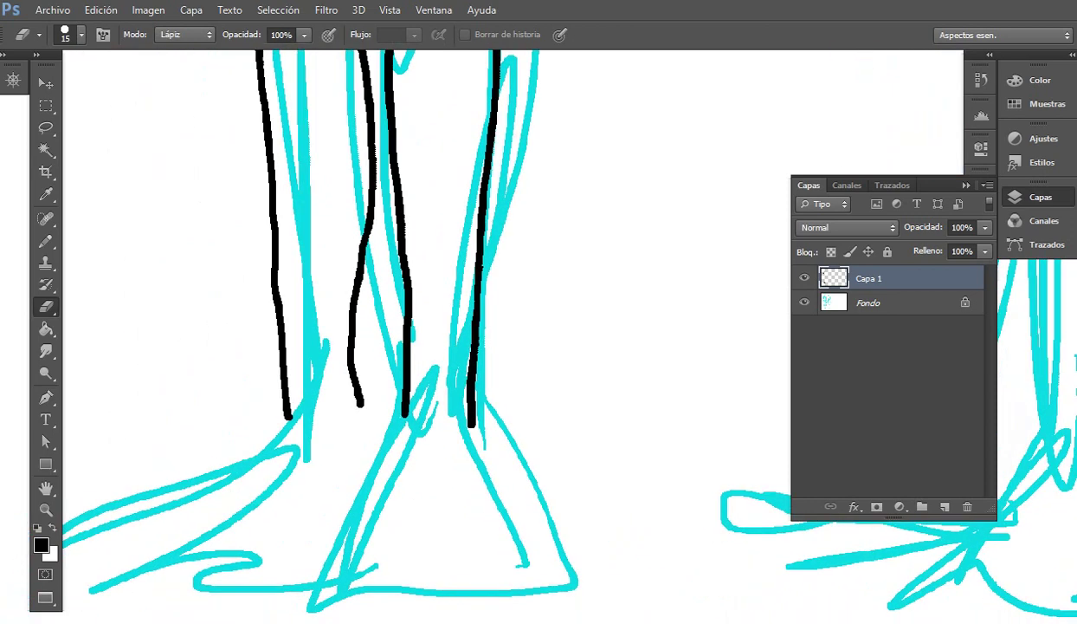
Step: Ink the right-hand ankle and front-facing foot with its five toes, and erase the excess beside the little toe
key("b")
mouse_move(433, 407)
left_mouse_down()
mouse_move(467, 305)
mouse_move(424, 330)
mouse_move(395, 488)
left_mouse_up()
mouse_move(502, 312)
left_mouse_down()
mouse_move(511, 378)
mouse_move(575, 492)
left_mouse_up()
mouse_move(394, 465)
left_mouse_down()
mouse_move(442, 502)
mouse_move(425, 459)
mouse_move(408, 464)
mouse_move(471, 504)
mouse_move(461, 463)
left_mouse_up()
mouse_move(477, 503)
left_mouse_down()
mouse_move(497, 478)
mouse_move(488, 471)
mouse_move(517, 471)
mouse_move(549, 498)
mouse_move(534, 431)
left_mouse_up()
key("e")
mouse_move(559, 467)
left_mouse_down()
mouse_move(544, 446)
mouse_move(575, 492)
left_mouse_up()
Step: Ink the left-hand ankle, heel and outward-turned foot with its big toe, sole and upper toe lines
mouse_move(520, 416)
left_mouse_down()
mouse_move(633, 418)
mouse_move(618, 423)
left_mouse_up()
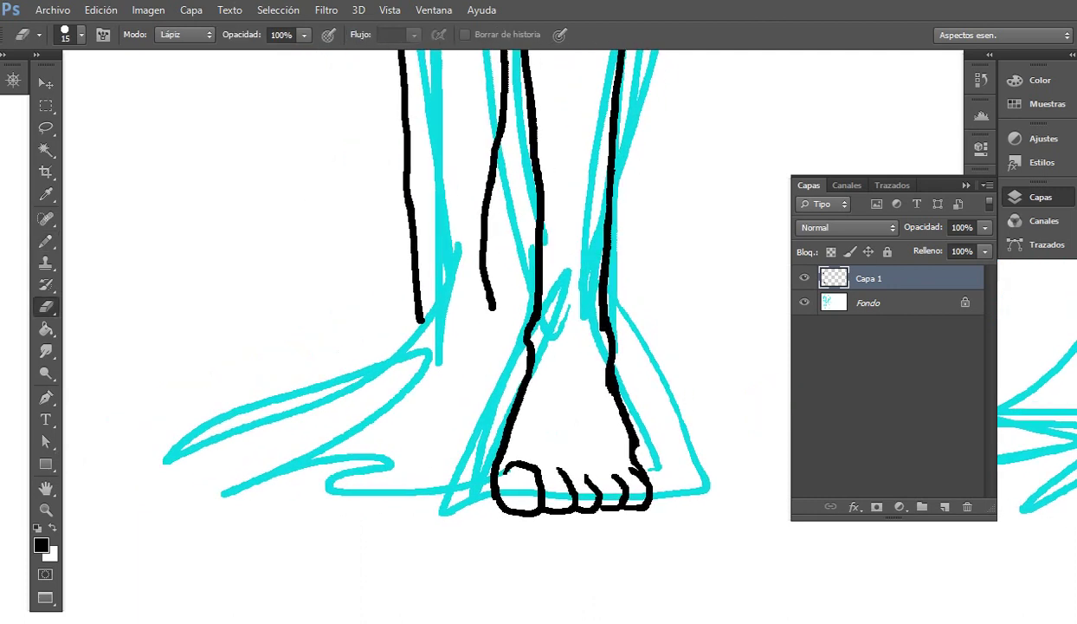
mouse_move(487, 286)
left_mouse_down()
mouse_move(491, 343)
mouse_move(480, 413)
mouse_move(495, 470)
mouse_move(562, 460)
mouse_move(487, 457)
mouse_move(384, 479)
mouse_move(330, 471)
mouse_move(325, 447)
mouse_move(390, 443)
mouse_move(333, 438)
mouse_move(307, 455)
mouse_move(478, 371)
mouse_move(498, 344)
mouse_move(509, 279)
left_mouse_up()
key("b")
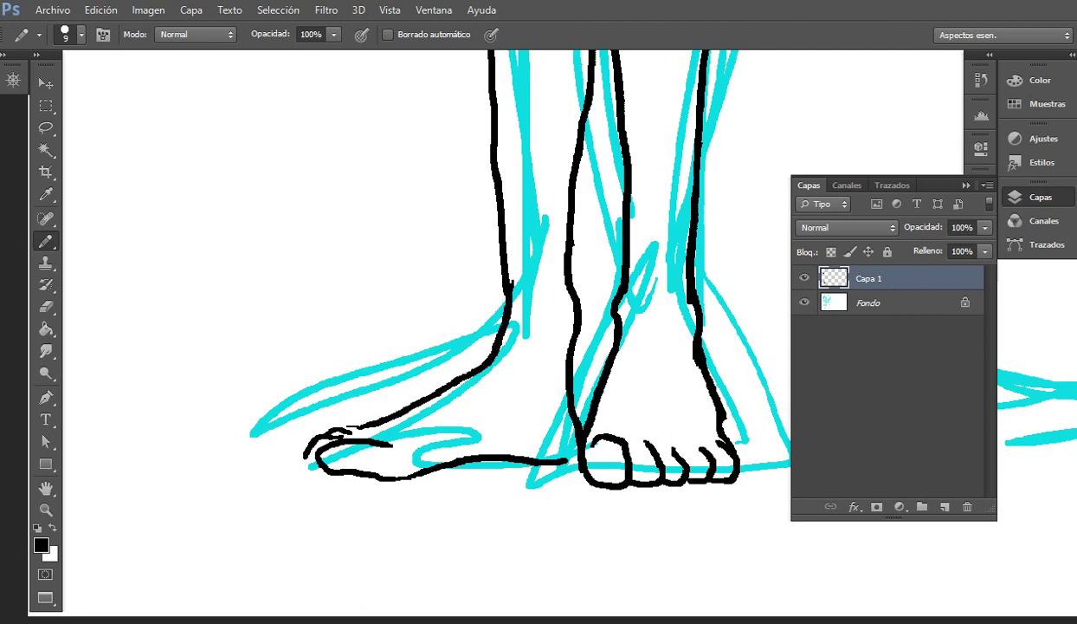
Step: Try short curved rib lines along the left-hand side of the torso
key("ctrl+minus")
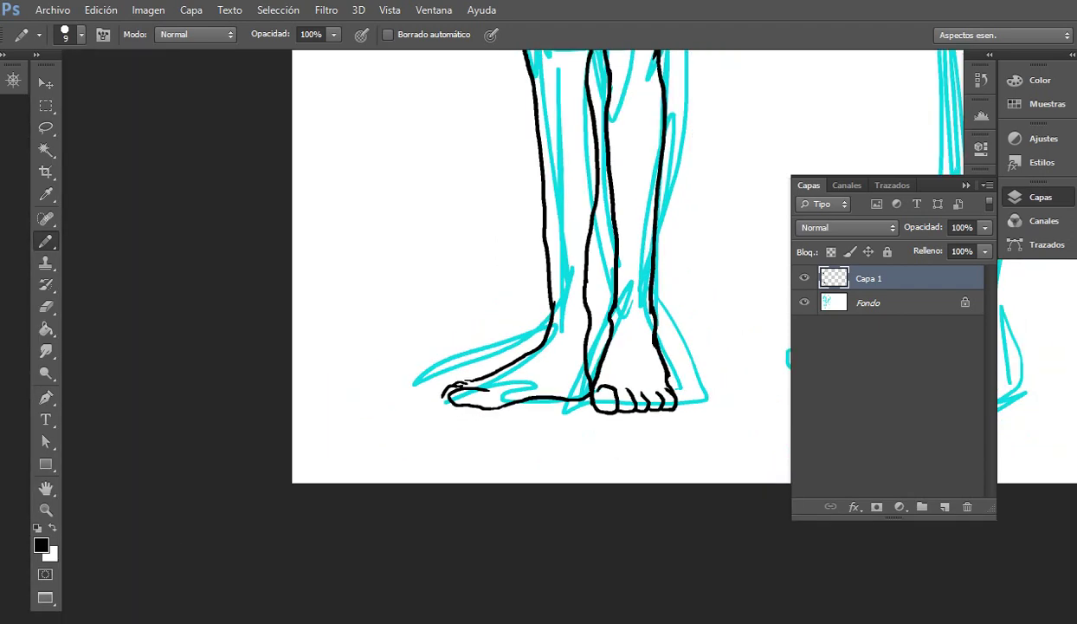
left_click_drag(511, 191, 429, 481)
left_click_drag(502, 217, 382, 521)
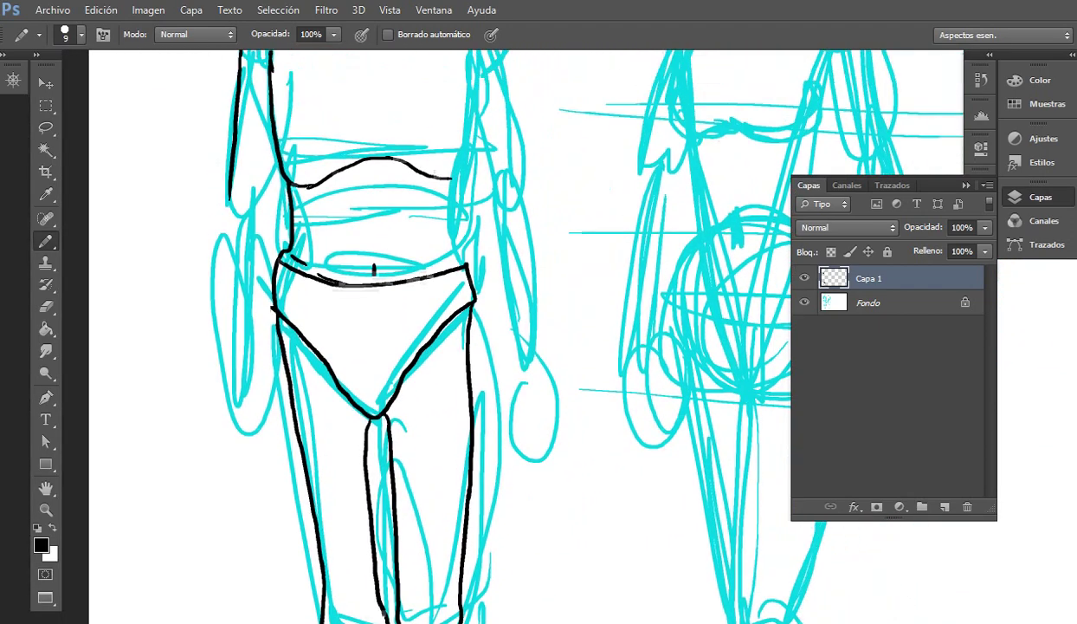
scroll(537, 329, "up", 8)
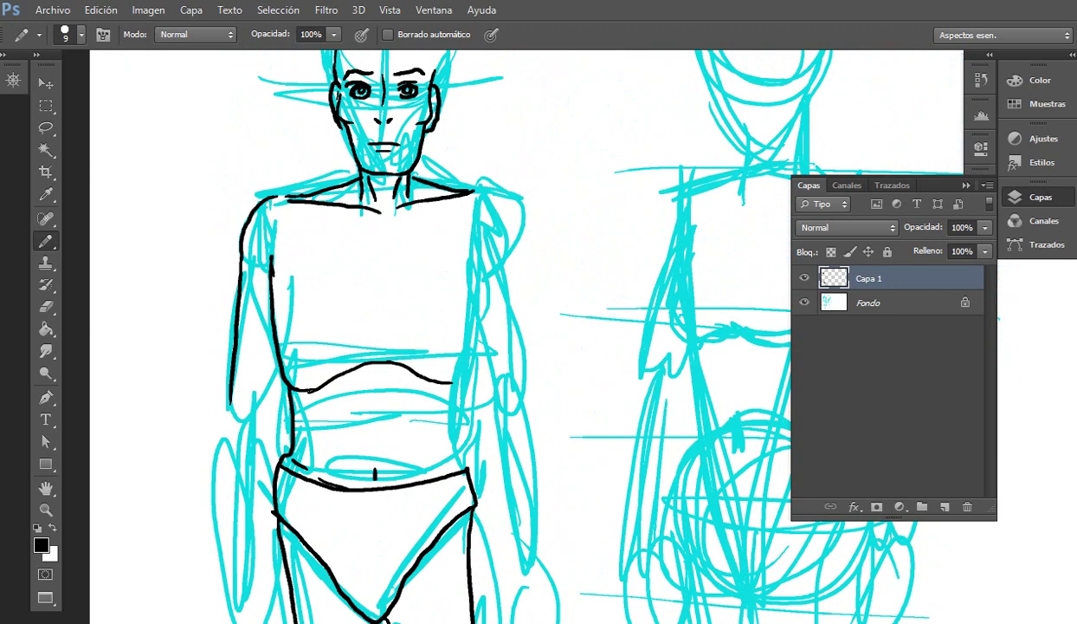
key("ctrl+plus")
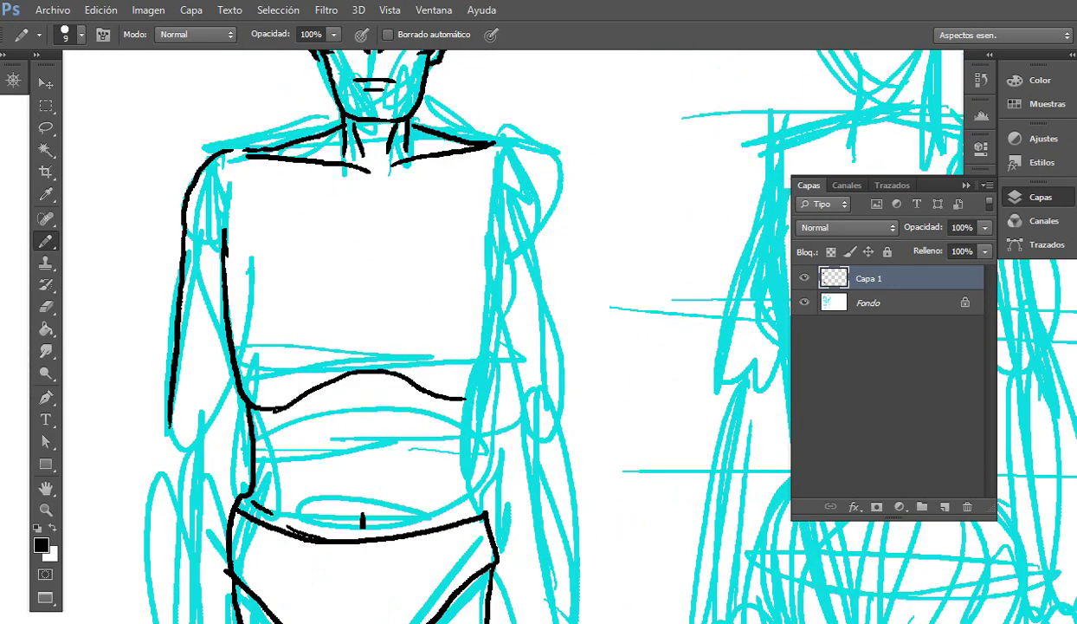
mouse_move(246, 385)
left_mouse_down()
mouse_move(290, 368)
mouse_move(258, 347)
mouse_move(276, 337)
mouse_move(272, 319)
left_mouse_up()
left_click_drag(511, 329, 420, 324)
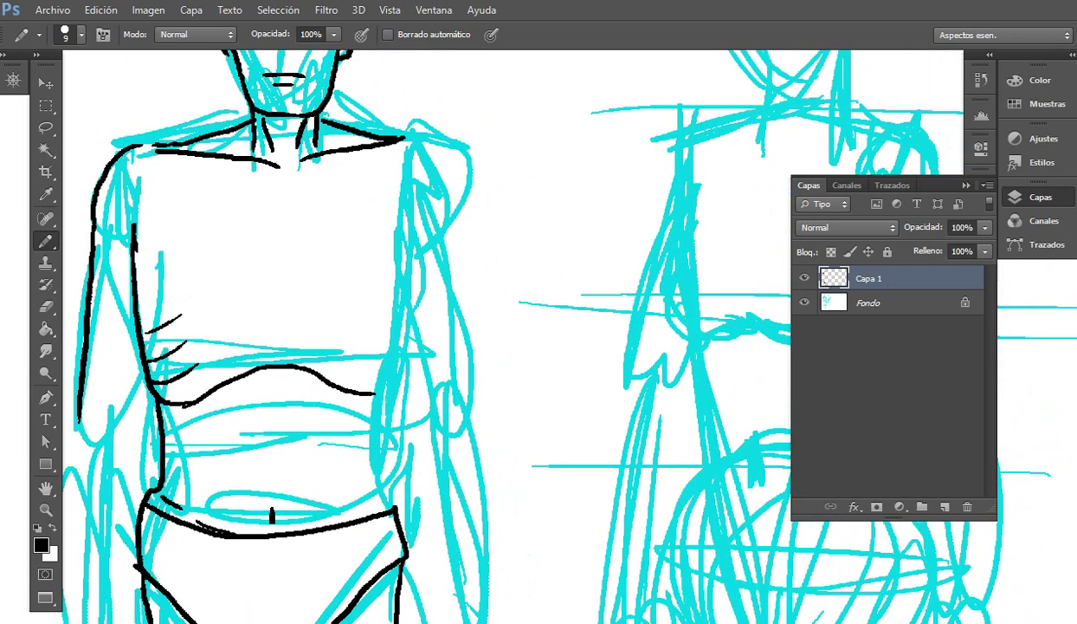
key("ctrl+alt+z")
key("ctrl+alt+z")
key("ctrl+alt+z")
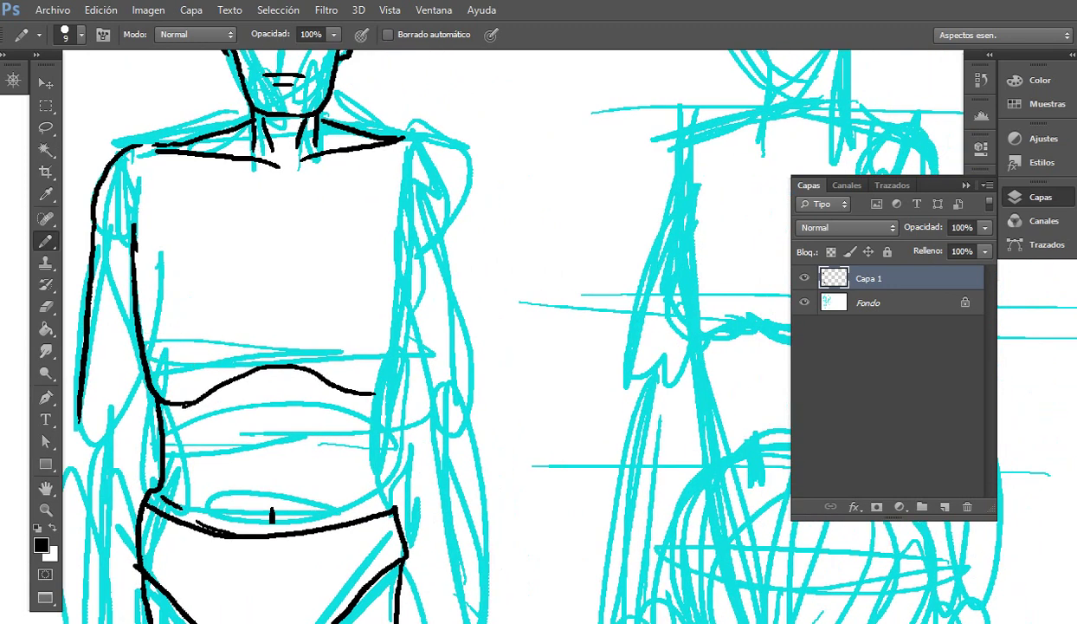
Step: Ink the right-hand side of the chest from the armpit down to join the rib cage curve
left_click_drag(420, 324, 409, 331)
scroll(345, 381, "down", 1)
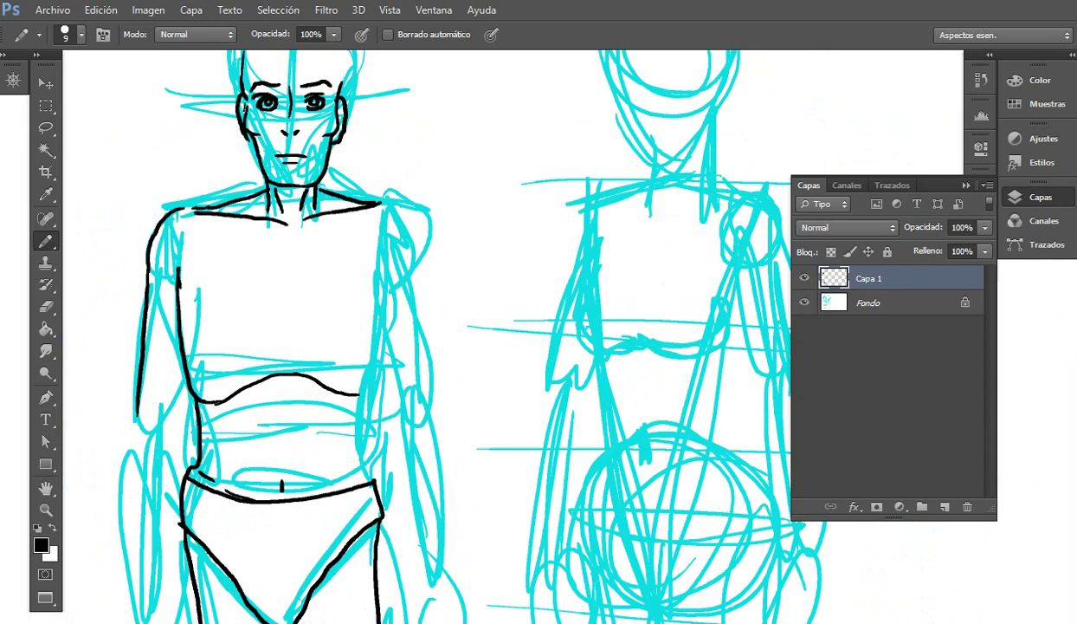
left_click_drag(381, 364, 391, 337)
mouse_move(392, 236)
left_mouse_down()
mouse_move(396, 350)
mouse_move(368, 364)
left_mouse_up()
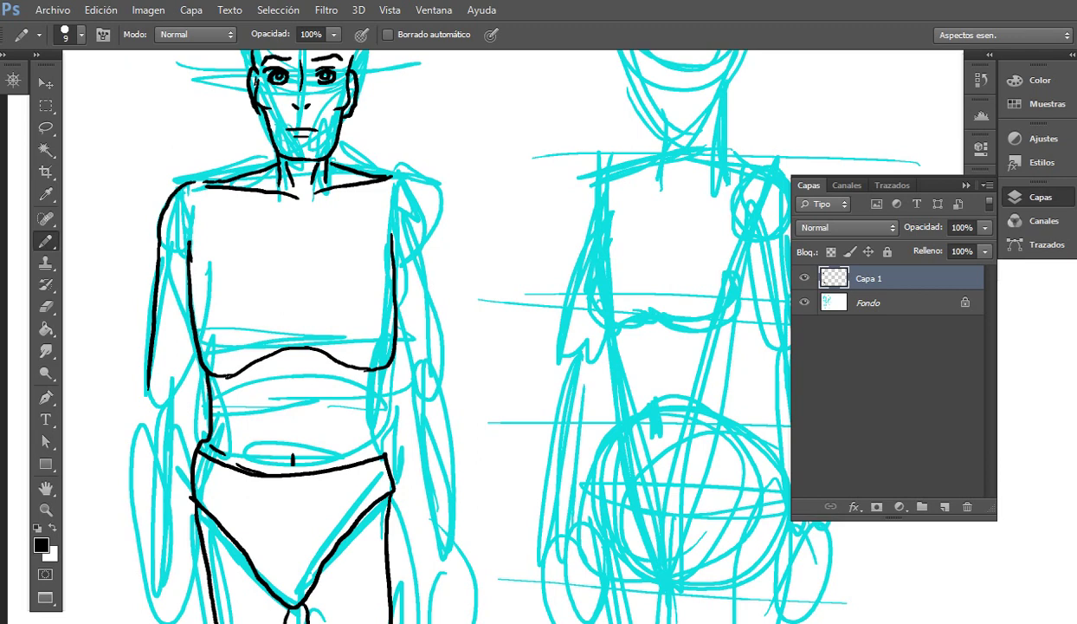
Step: Ink the right-hand shoulder and the outer contour of that arm down to the wrist
left_click_drag(383, 172, 426, 246)
key("ctrl+z")
mouse_move(392, 176)
left_mouse_down()
mouse_move(421, 216)
mouse_move(424, 263)
mouse_move(420, 197)
mouse_move(431, 315)
left_mouse_up()
scroll(430, 315, "down", 3)
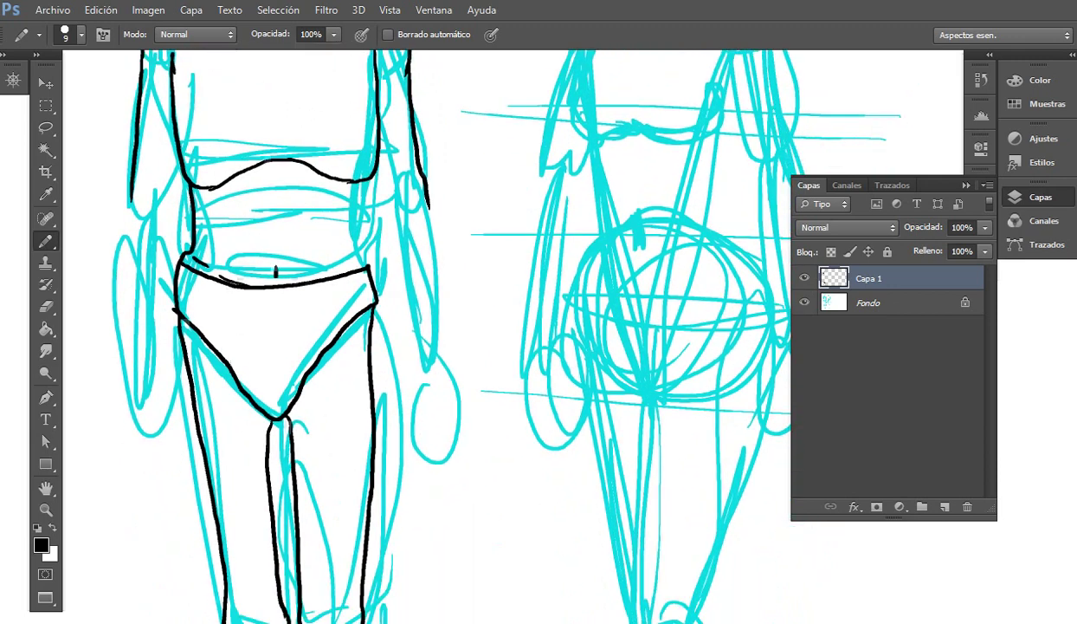
mouse_move(413, 193)
left_mouse_down()
mouse_move(435, 347)
mouse_move(507, 406)
left_mouse_up()
Step: Ink the left-hand arm's inner contour from the chest to the wrist and its outer forearm
left_click_drag(239, 185, 227, 289)
left_click_drag(192, 243, 194, 414)
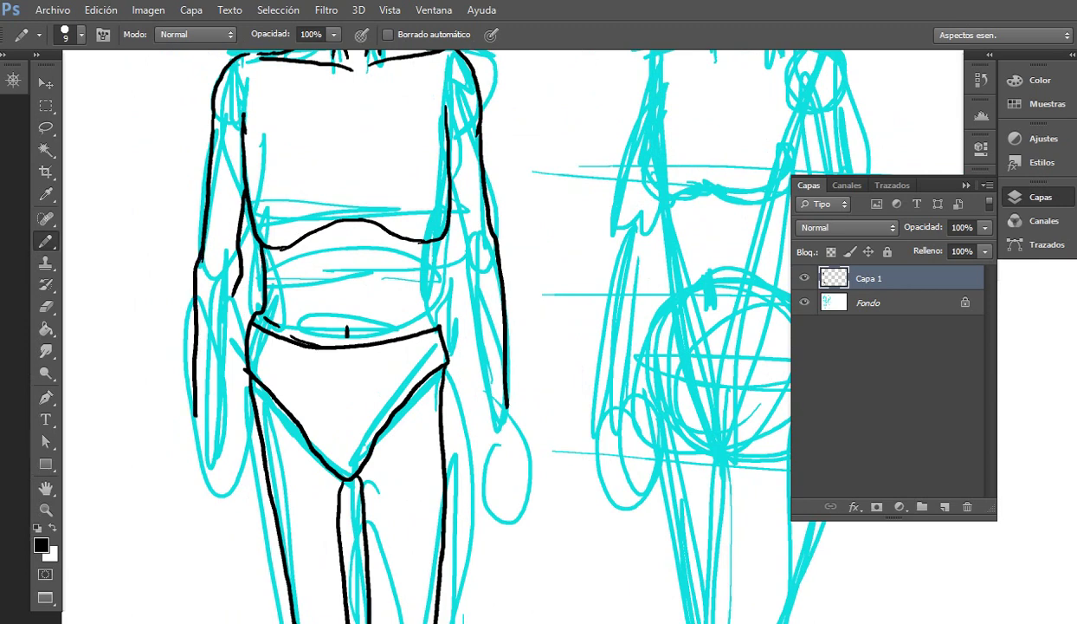
mouse_move(231, 289)
left_mouse_down()
mouse_move(218, 417)
mouse_move(134, 341)
left_mouse_up()
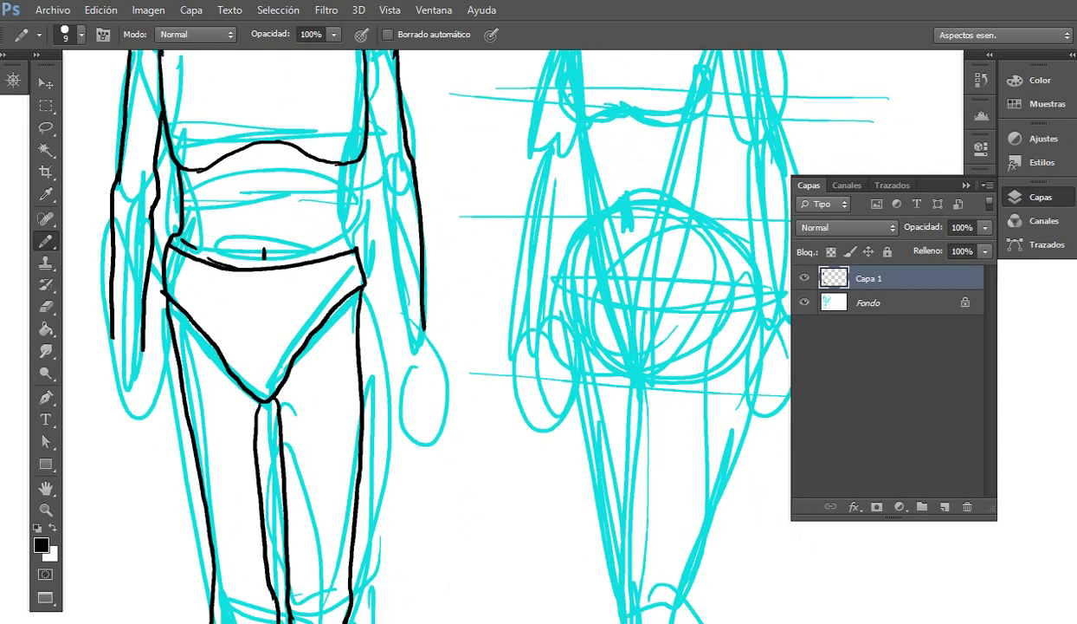
Step: Ink the right-hand arm's inner contour from the side of the chest down to the wrist
left_click_drag(361, 138, 385, 221)
key("ctrl+z")
left_click_drag(355, 136, 398, 334)
Step: Ink the right-hand waist line from the rib cage to the briefs, redrawing it until the curve fits
left_click_drag(358, 169, 351, 232)
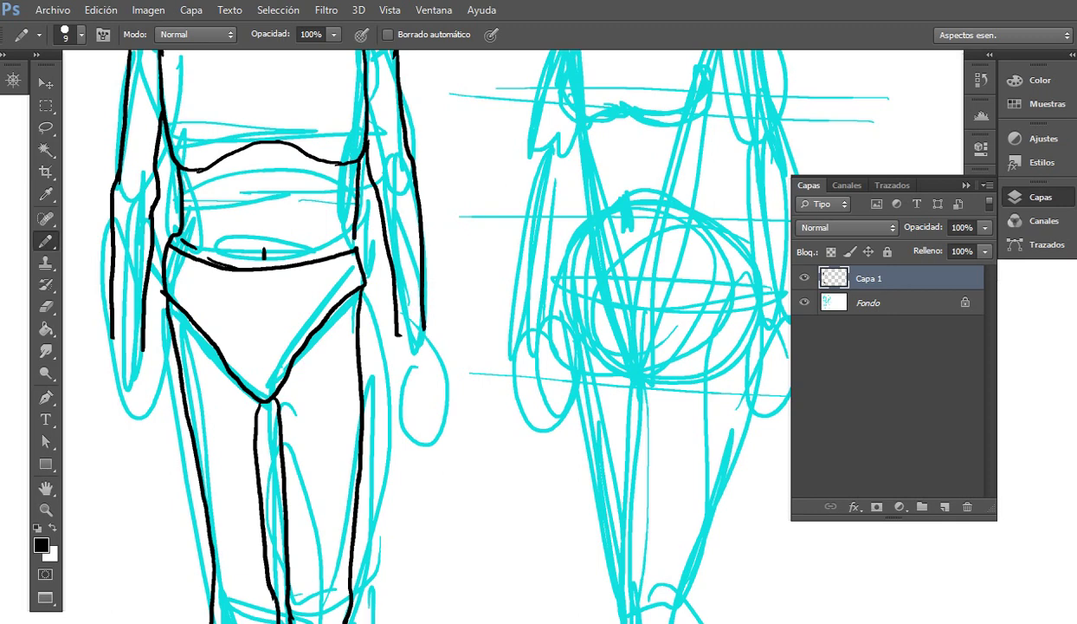
key("ctrl+z")
left_click_drag(352, 158, 342, 242)
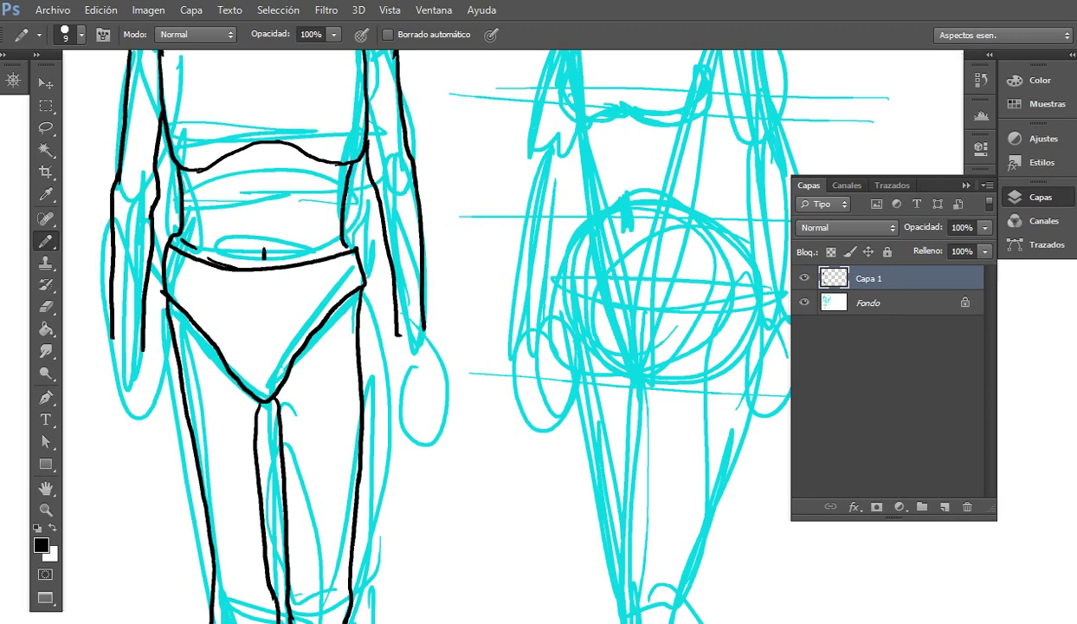
key("ctrl+z")
left_click_drag(352, 162, 346, 240)
Step: Add a short slanted abdominal line on each side of the belly below the rib cage
left_click_drag(286, 286, 349, 311)
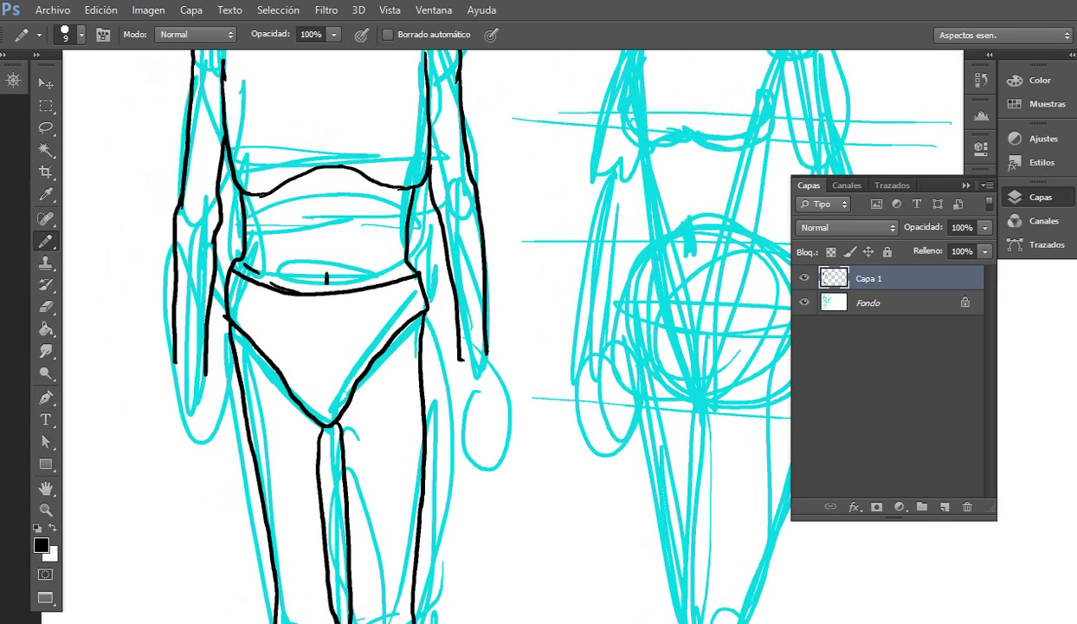
left_click_drag(263, 197, 275, 235)
left_click_drag(386, 201, 376, 231)
left_click_drag(346, 286, 363, 308)
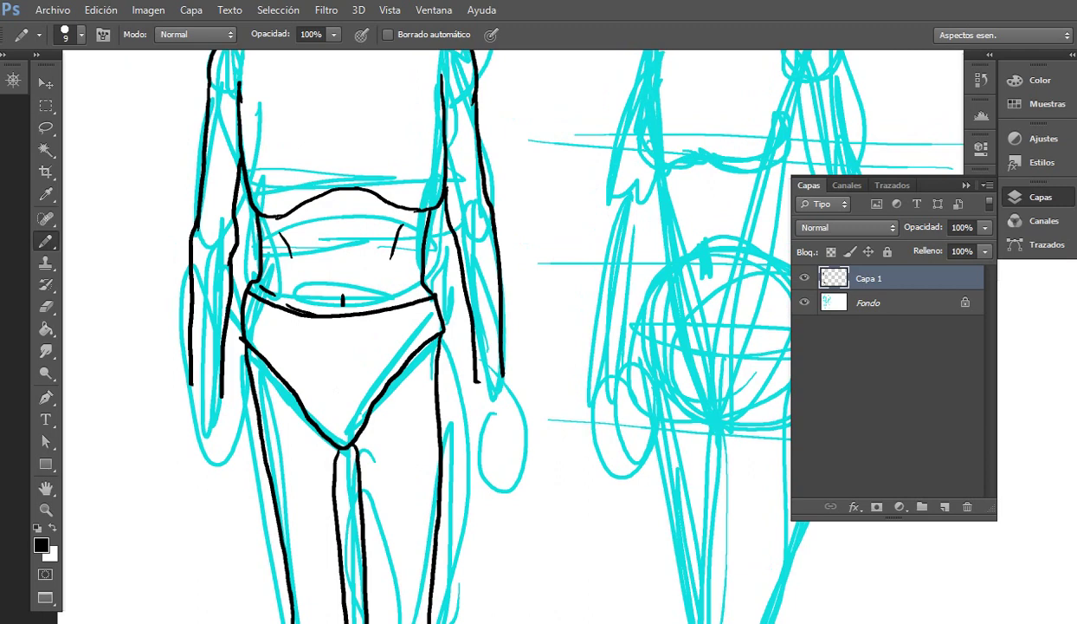
Step: Thin the rib cage curve with the eraser and open a gap at its centre, leaving two tapered lines
scroll(393, 231, "up", 8)
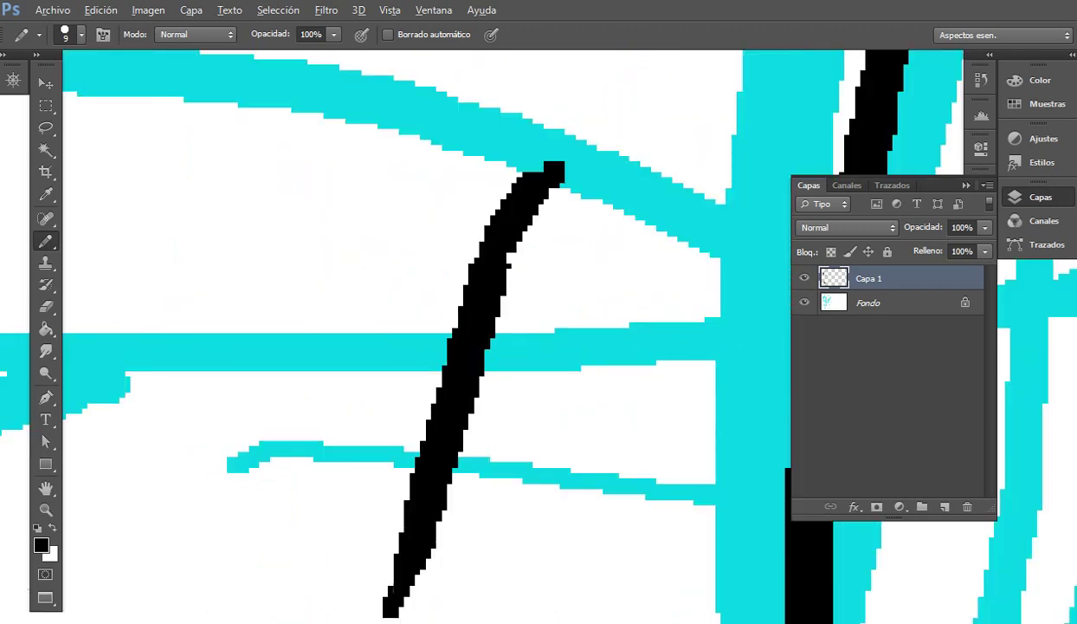
scroll(448, 295, "down", 4)
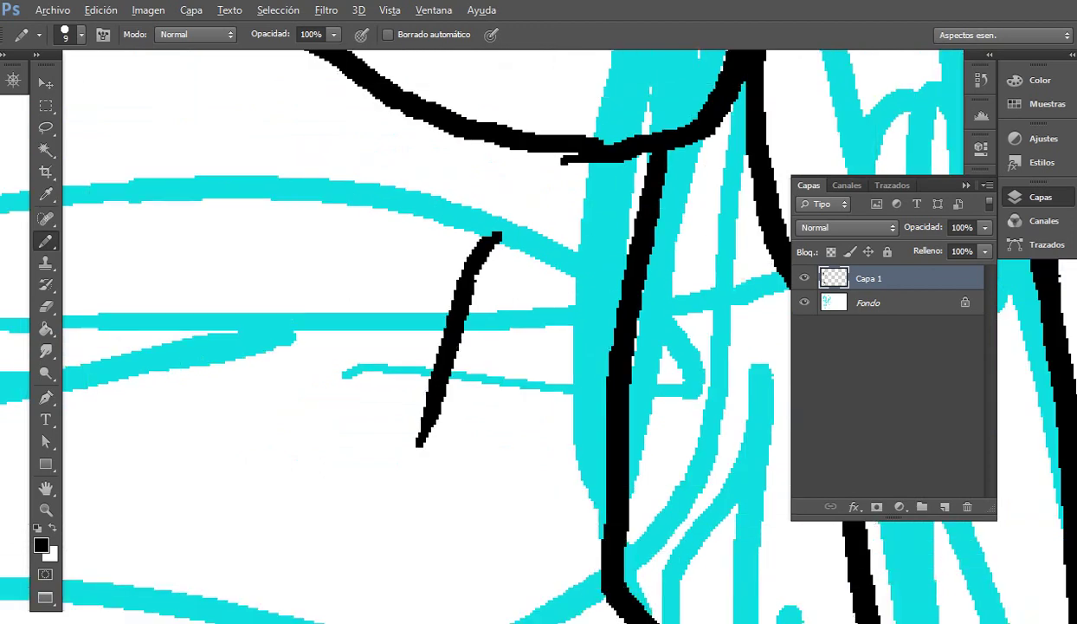
scroll(448, 294, "down", 2)
key("e")
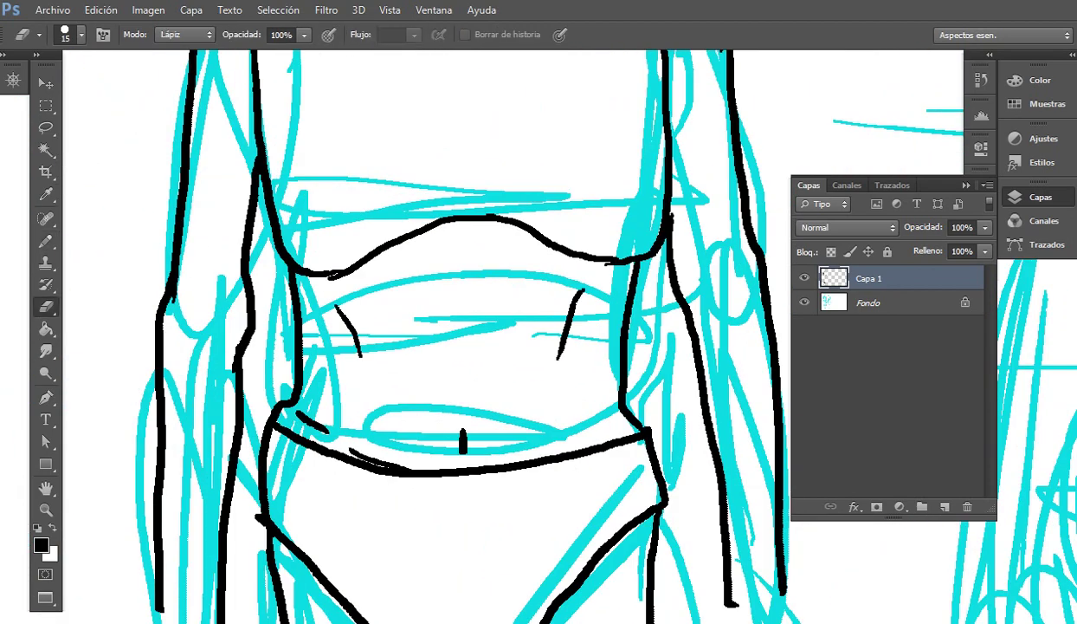
mouse_move(318, 271)
left_mouse_down()
mouse_move(413, 224)
mouse_move(482, 214)
left_mouse_up()
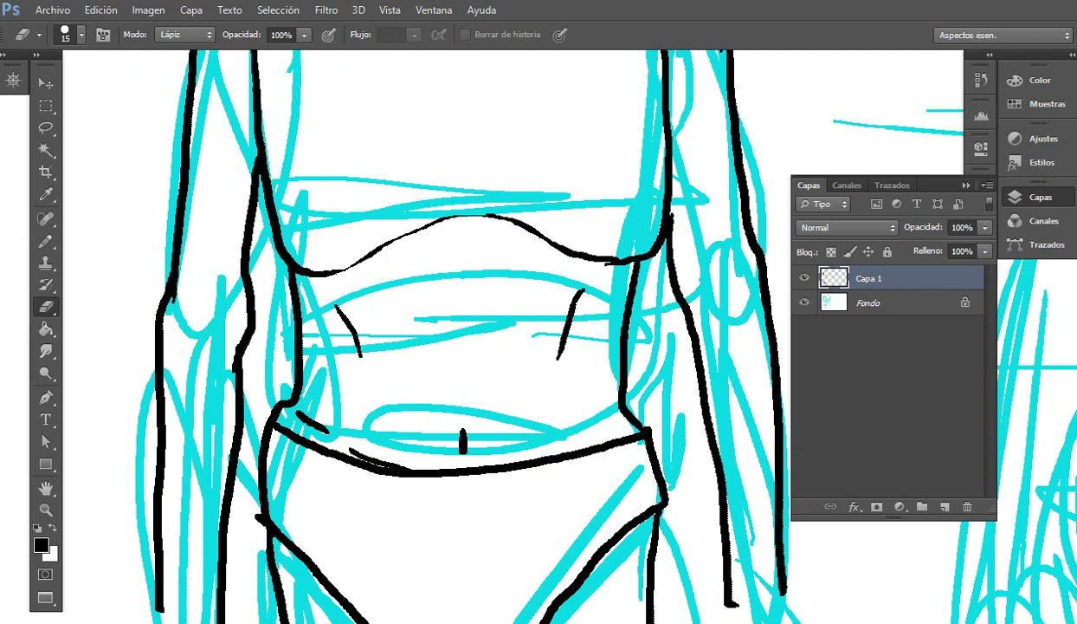
mouse_move(422, 222)
left_mouse_down()
mouse_move(456, 212)
mouse_move(520, 223)
left_mouse_up()
key("ctrl+minus")
key("ctrl+minus")
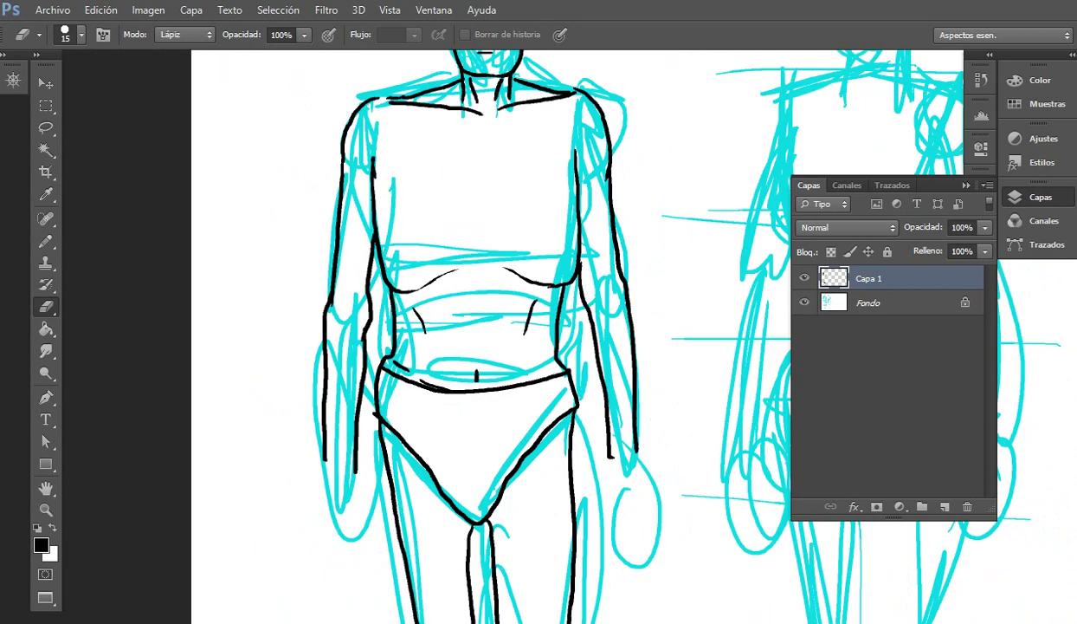
Step: Add a second line beneath each collarbone and a small notch at the base of the neck
mouse_move(520, 294)
left_mouse_down()
mouse_move(450, 322)
mouse_move(425, 350)
left_mouse_up()
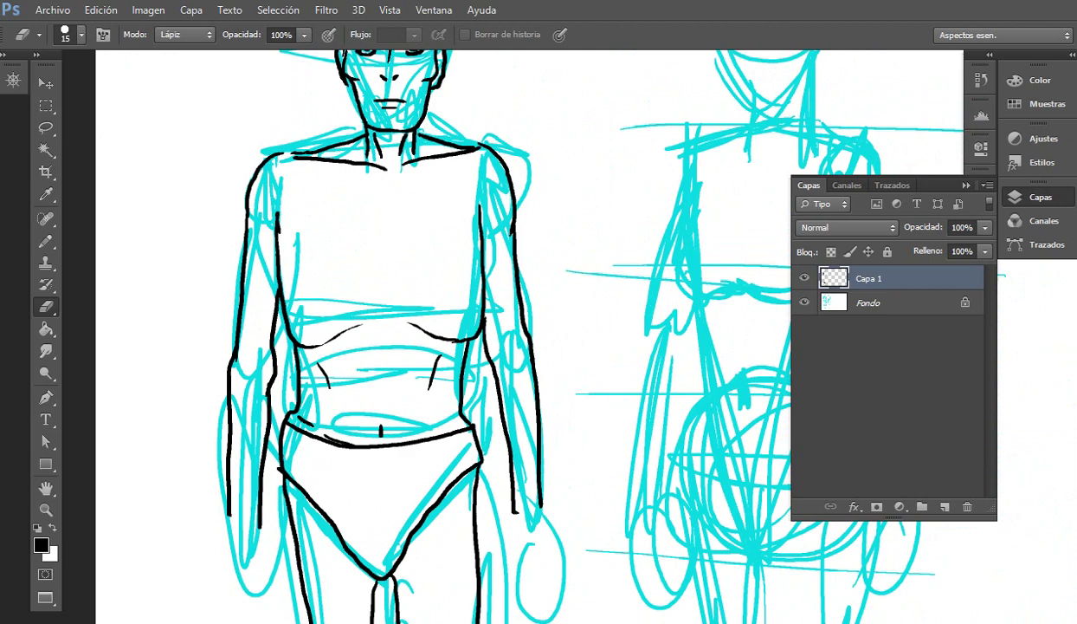
key("ctrl+plus")
key("ctrl+plus")
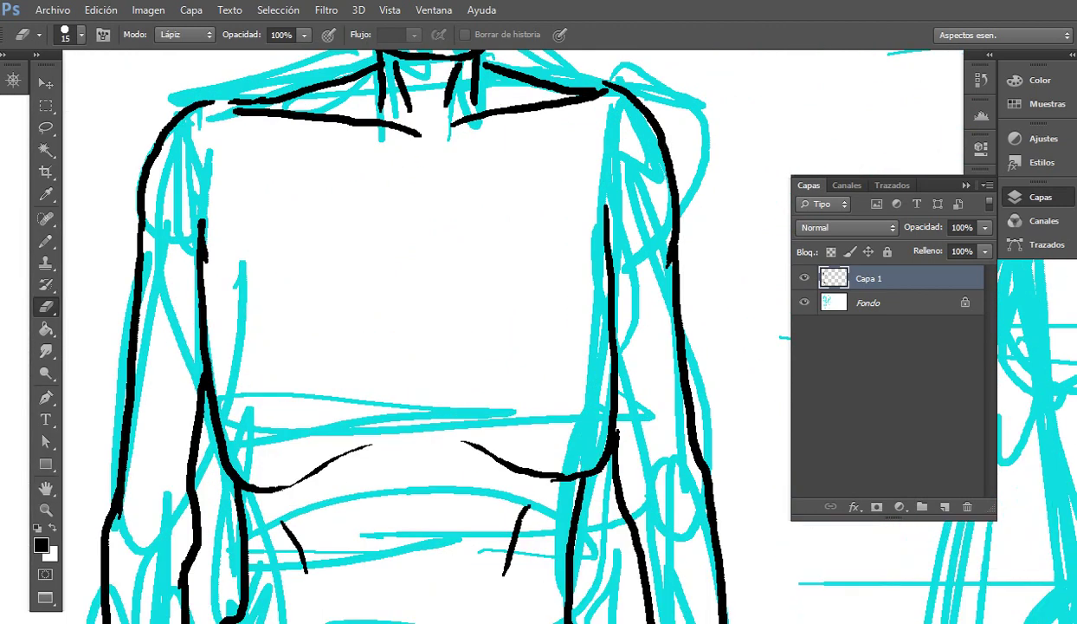
key("b")
left_click_drag(340, 144, 224, 129)
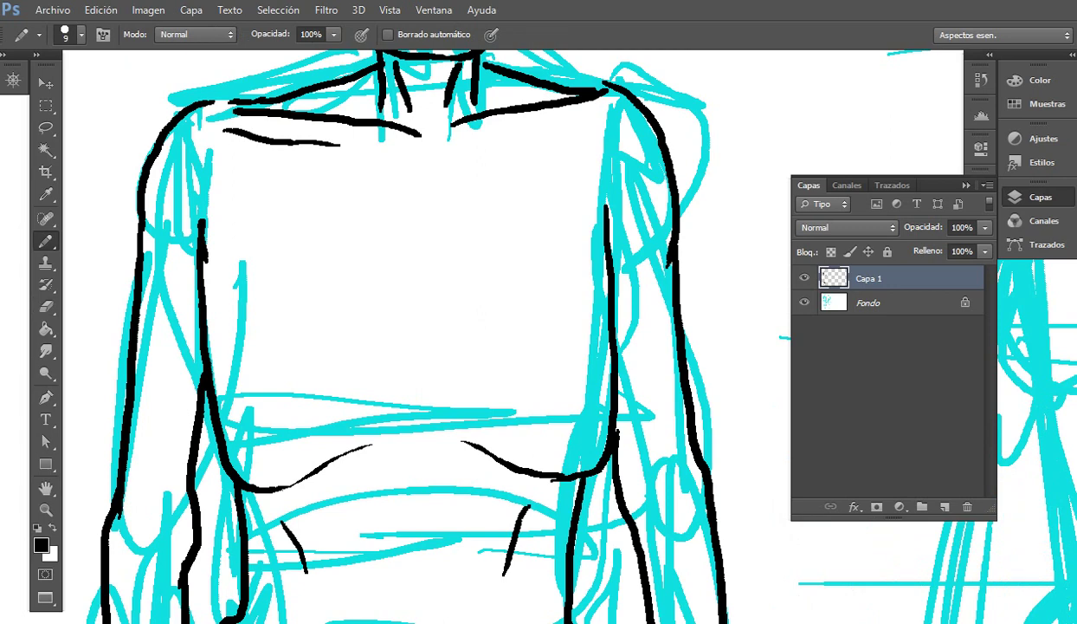
mouse_move(411, 135)
left_mouse_down()
mouse_move(441, 128)
mouse_move(507, 136)
mouse_move(586, 119)
left_mouse_up()
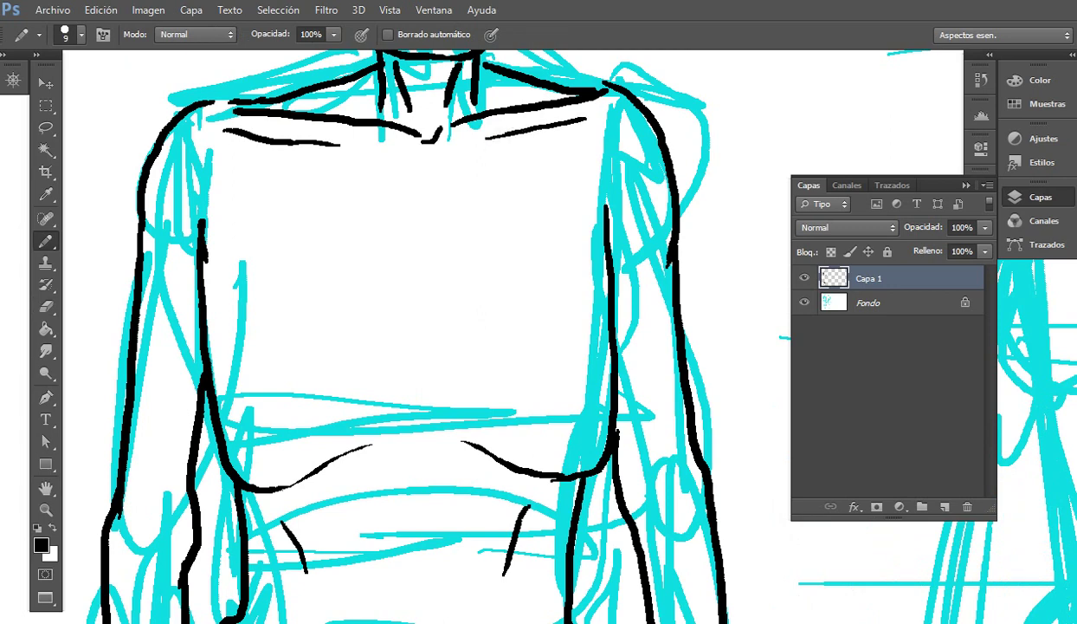
Step: Extend the chest's side contours slightly upward at both armpits
mouse_move(737, 381)
left_mouse_down()
mouse_move(597, 364)
mouse_move(631, 378)
left_mouse_up()
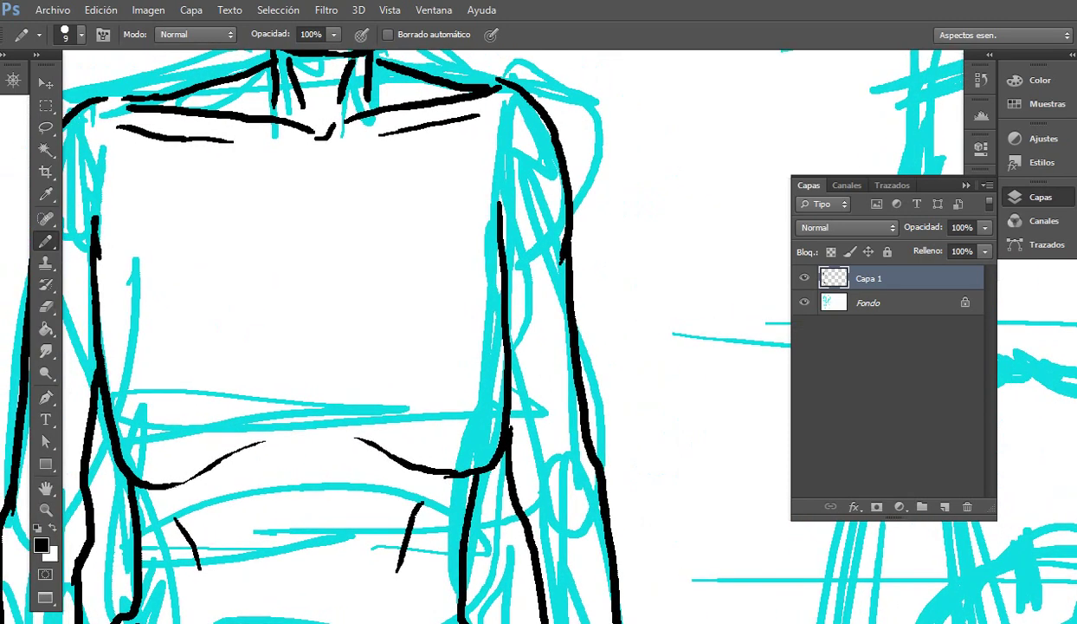
left_click_drag(500, 198, 505, 166)
left_click_drag(390, 329, 465, 325)
mouse_move(168, 204)
left_mouse_down()
mouse_move(161, 166)
mouse_move(166, 196)
left_mouse_up()
Step: Draw a short horizontal crease across the elbow of each arm
mouse_move(364, 363)
left_mouse_down()
mouse_move(423, 263)
mouse_move(425, 190)
left_mouse_up()
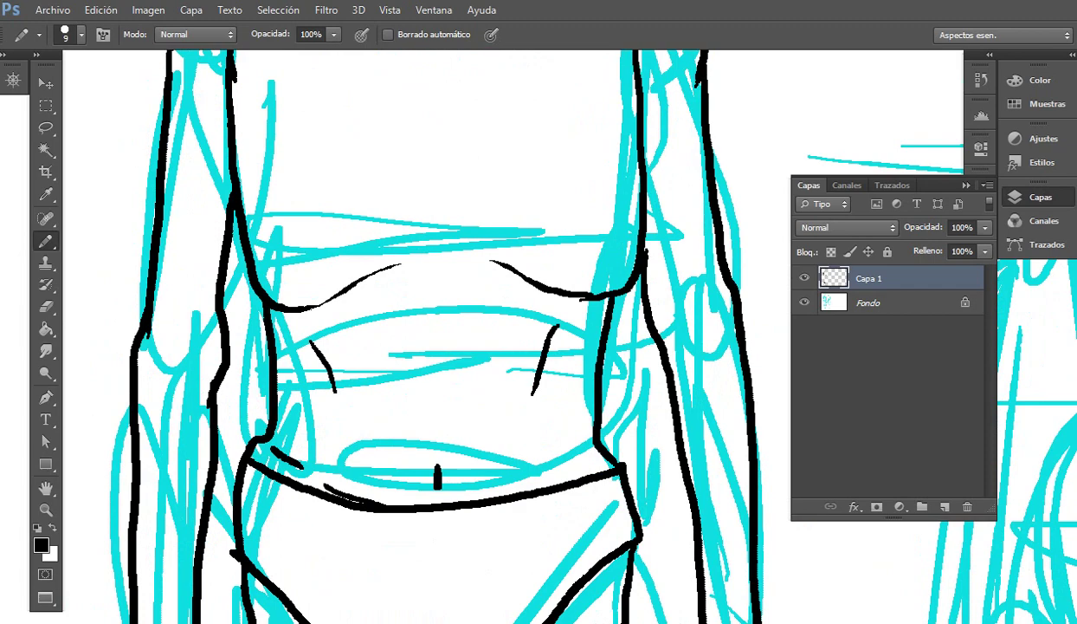
left_click_drag(158, 341, 200, 342)
left_click_drag(485, 364, 272, 306)
left_click_drag(454, 243, 497, 240)
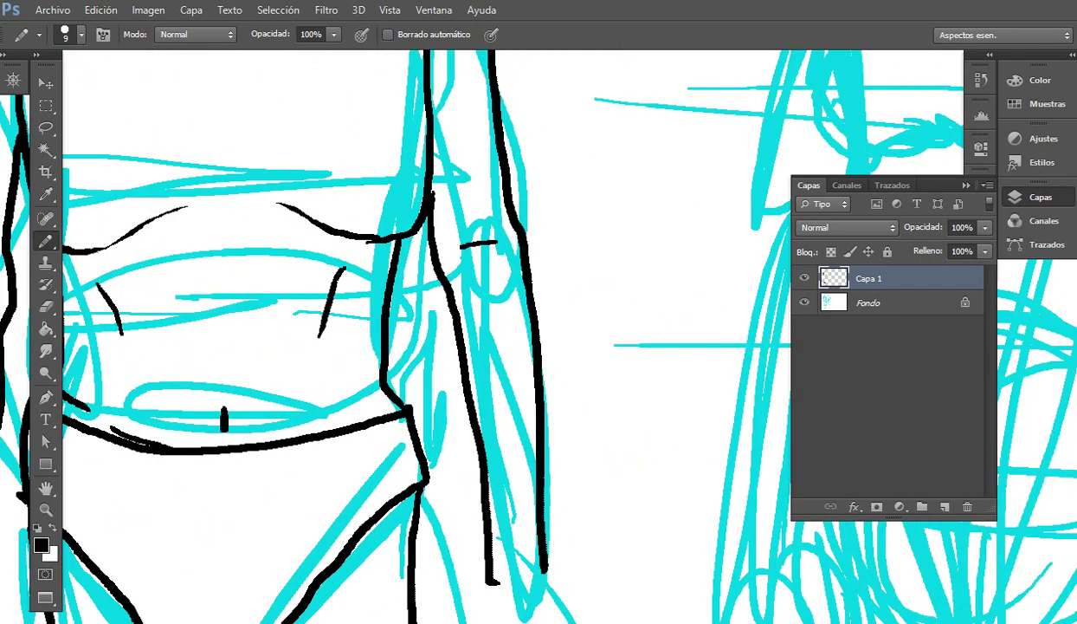
Step: Ink the inner thumb-side contours of both hands below the wrists
key("ctrl+minus")
mouse_move(433, 433)
left_mouse_down()
mouse_move(472, 284)
mouse_move(463, 168)
left_mouse_up()
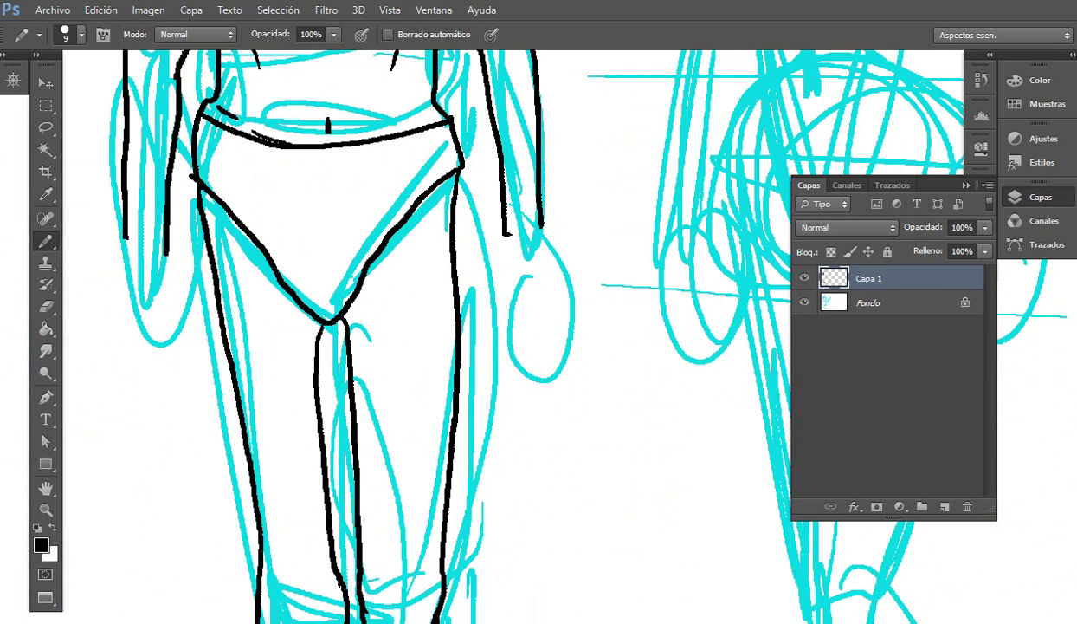
mouse_move(166, 253)
left_mouse_down()
mouse_move(184, 328)
mouse_move(169, 325)
mouse_move(156, 296)
left_mouse_up()
mouse_move(260, 364)
left_mouse_down()
mouse_move(252, 313)
mouse_move(226, 323)
left_mouse_up()
mouse_move(473, 192)
left_mouse_down()
mouse_move(460, 232)
mouse_move(465, 265)
mouse_move(482, 239)
left_mouse_up()
left_click_drag(367, 230, 438, 251)
scroll(437, 251, "down", 2)
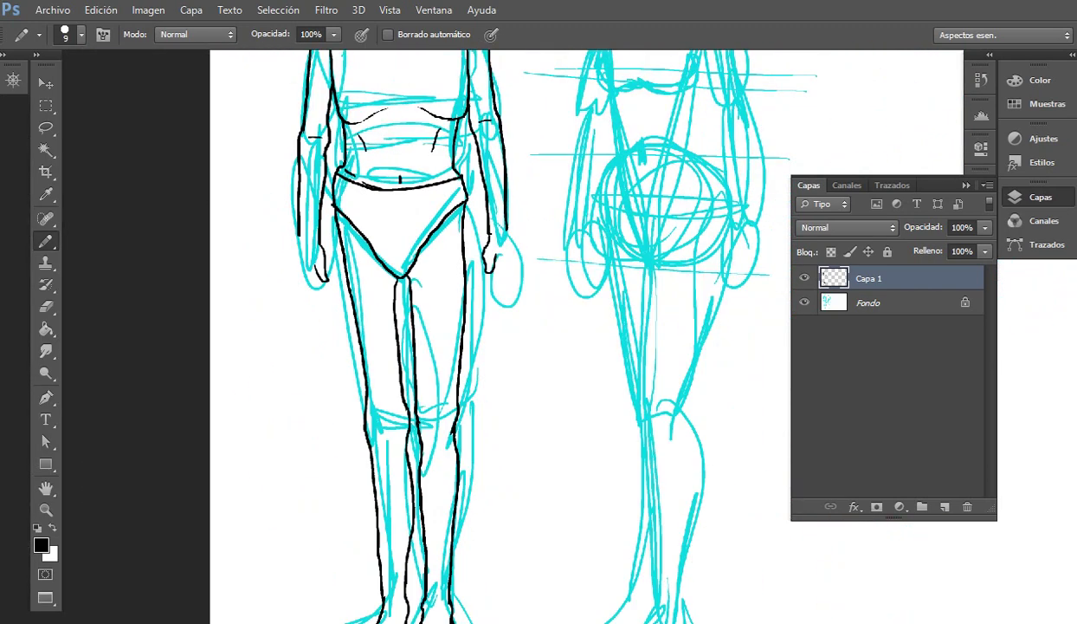
Step: Ink a jagged fringe of hair locks across the first figure's forehead, ending at the temple
mouse_move(440, 217)
left_mouse_down()
mouse_move(355, 319)
mouse_move(302, 324)
mouse_move(328, 374)
left_mouse_up()
scroll(356, 298, "down", 1)
left_click_drag(259, 104, 417, 234)
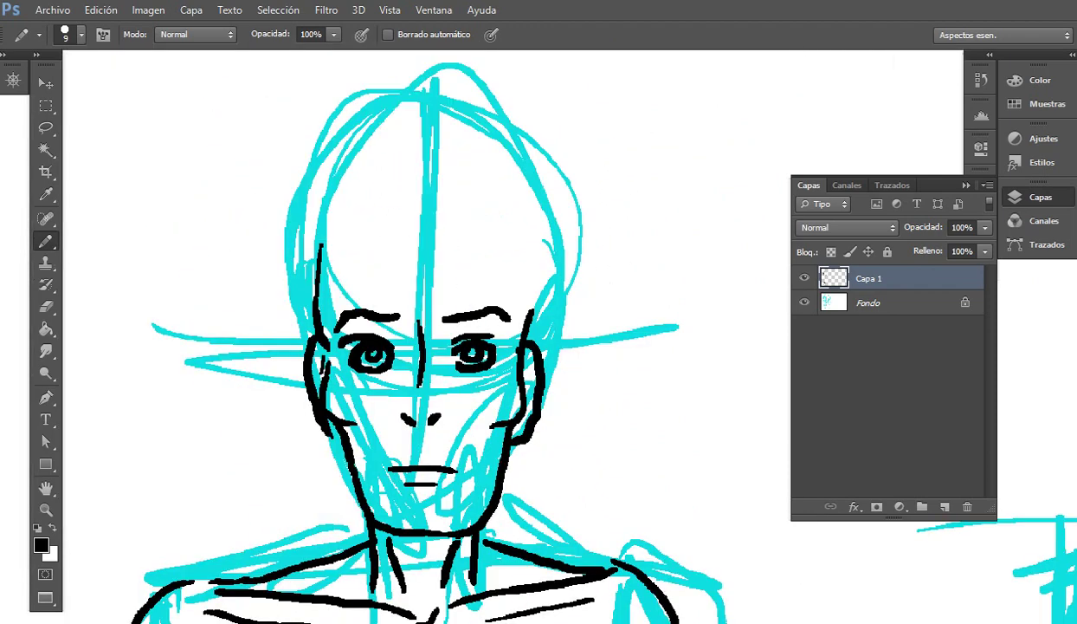
left_click_drag(327, 205, 377, 274)
mouse_move(373, 279)
left_mouse_down()
mouse_move(391, 243)
mouse_move(398, 214)
left_mouse_up()
mouse_move(429, 230)
left_mouse_down()
mouse_move(440, 275)
mouse_move(477, 232)
left_mouse_up()
left_click_drag(488, 246, 483, 288)
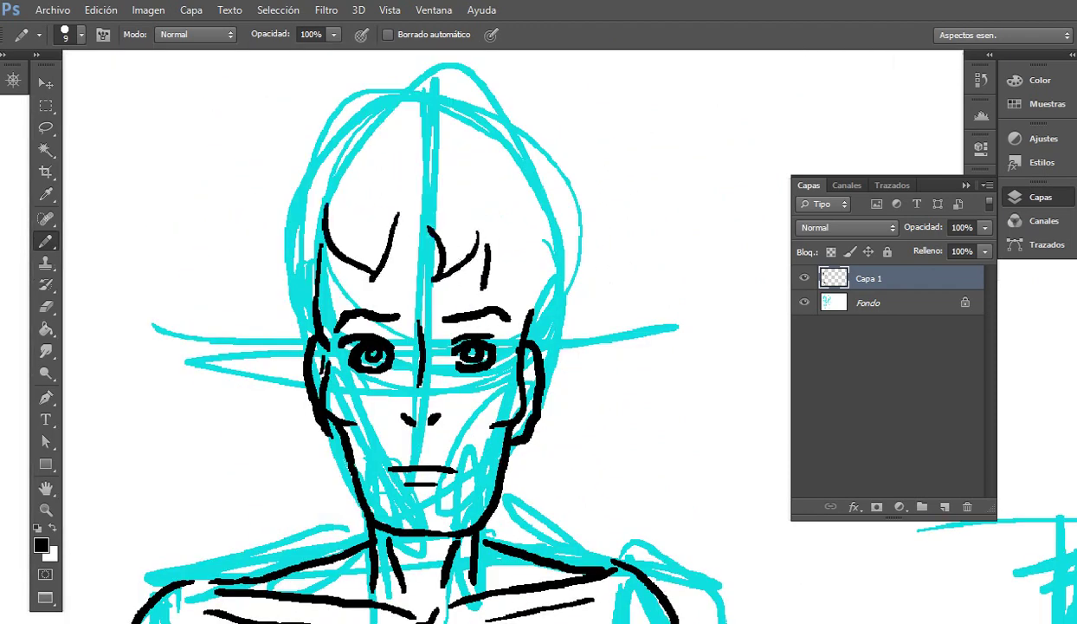
left_click_drag(430, 230, 402, 269)
left_click_drag(387, 210, 383, 246)
mouse_move(466, 229)
left_mouse_down()
mouse_move(502, 259)
mouse_move(523, 305)
mouse_move(549, 312)
left_mouse_up()
Step: Ink the outer silhouette of the first figure's short hair with spiky locks around the crown and sides
mouse_move(337, 127)
left_mouse_down()
mouse_move(268, 161)
mouse_move(279, 301)
mouse_move(295, 341)
mouse_move(366, 105)
mouse_move(446, 94)
mouse_move(520, 104)
mouse_move(558, 162)
mouse_move(541, 186)
mouse_move(544, 295)
mouse_move(515, 358)
left_mouse_up()
mouse_move(425, 98)
left_mouse_down()
mouse_move(308, 88)
mouse_move(275, 138)
mouse_move(281, 149)
left_mouse_up()
left_click_drag(433, 347, 386, 301)
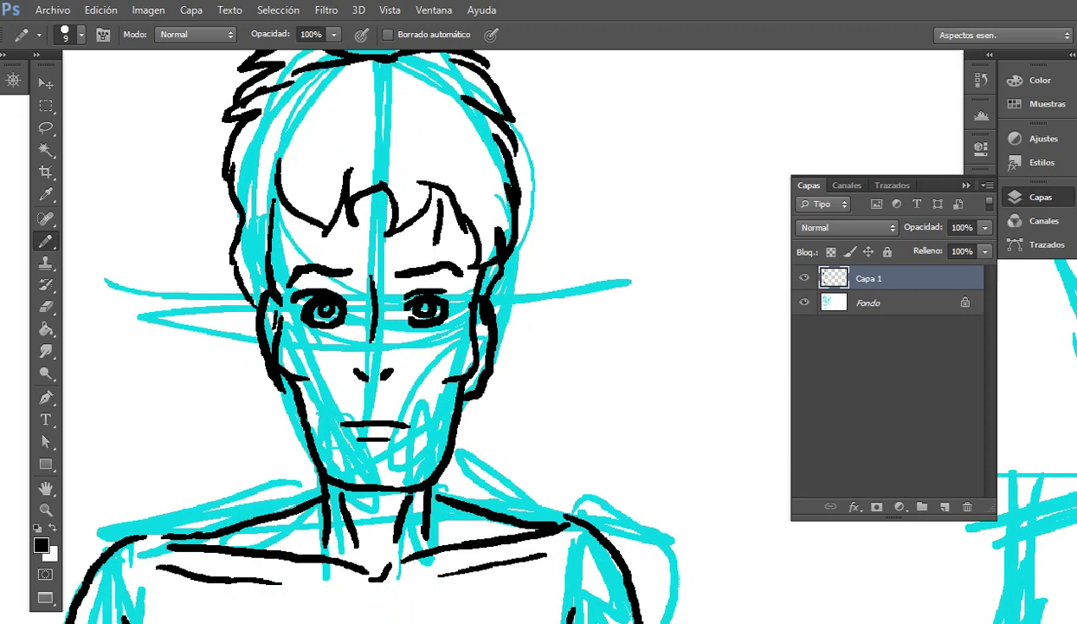
Step: Lighten the cyan sketch on the Fondo layer by setting Hue/Saturation lightness to +69
key("ctrl+minus")
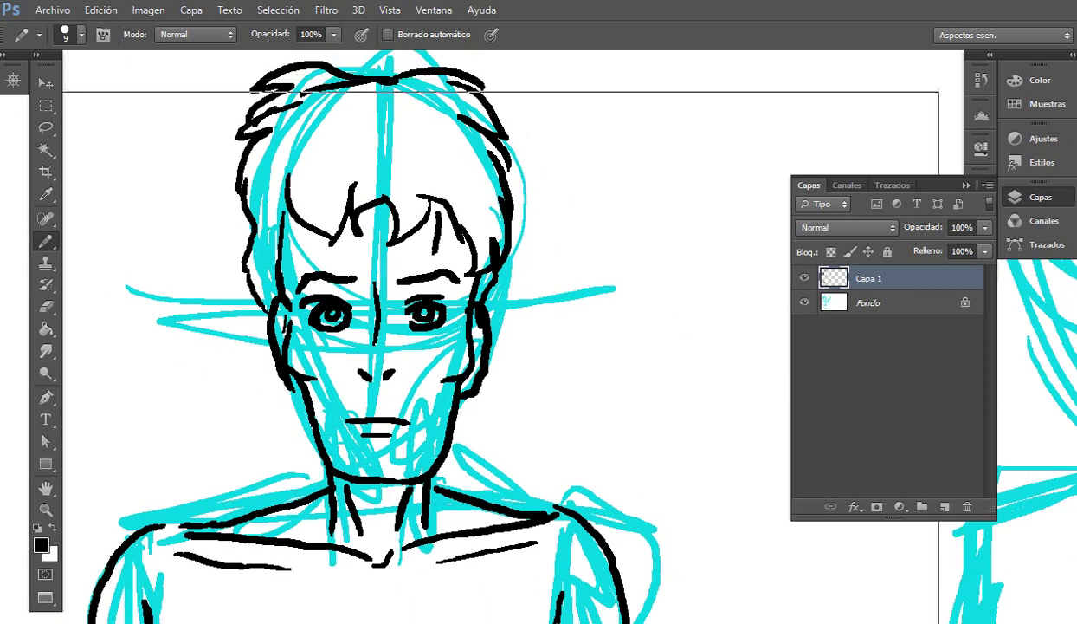
key("ctrl+minus")
key("ctrl+minus")
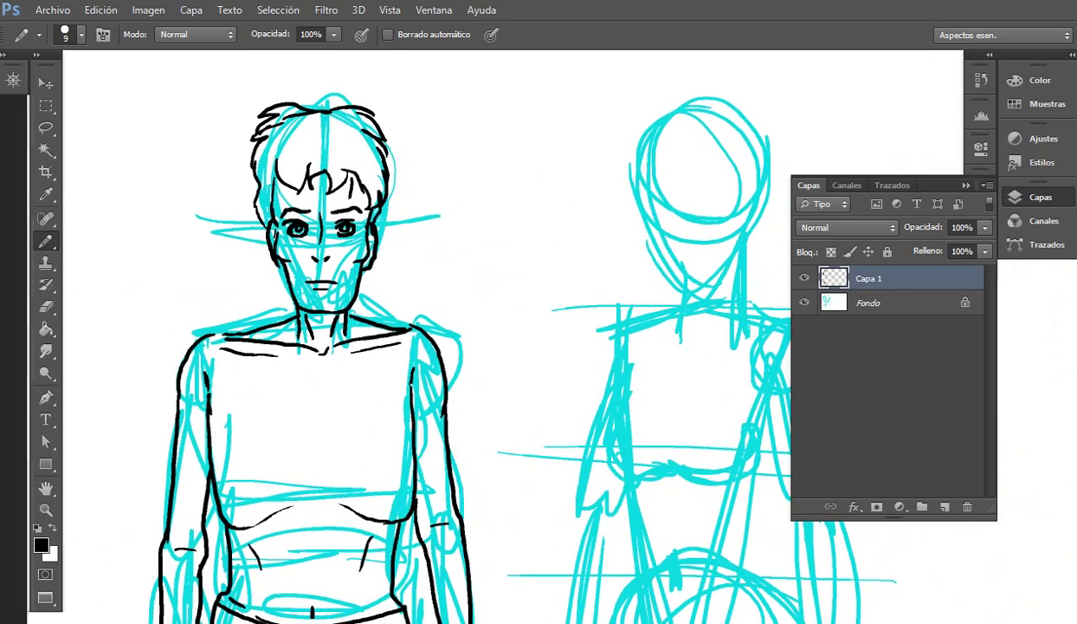
key("ctrl+minus")
left_click_drag(468, 416, 388, 214)
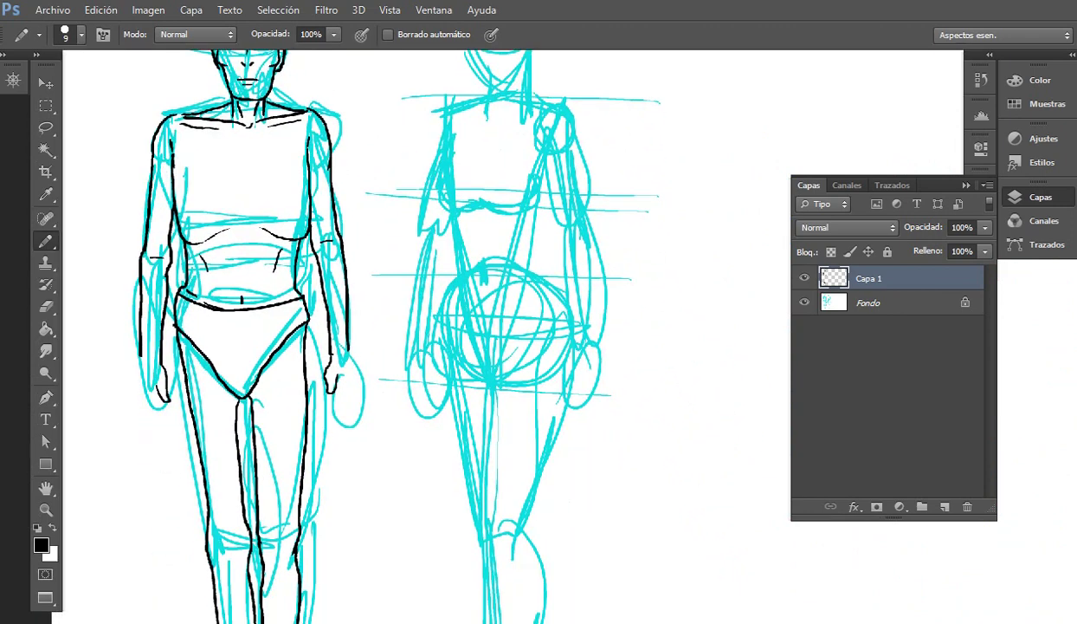
key("ctrl+minus")
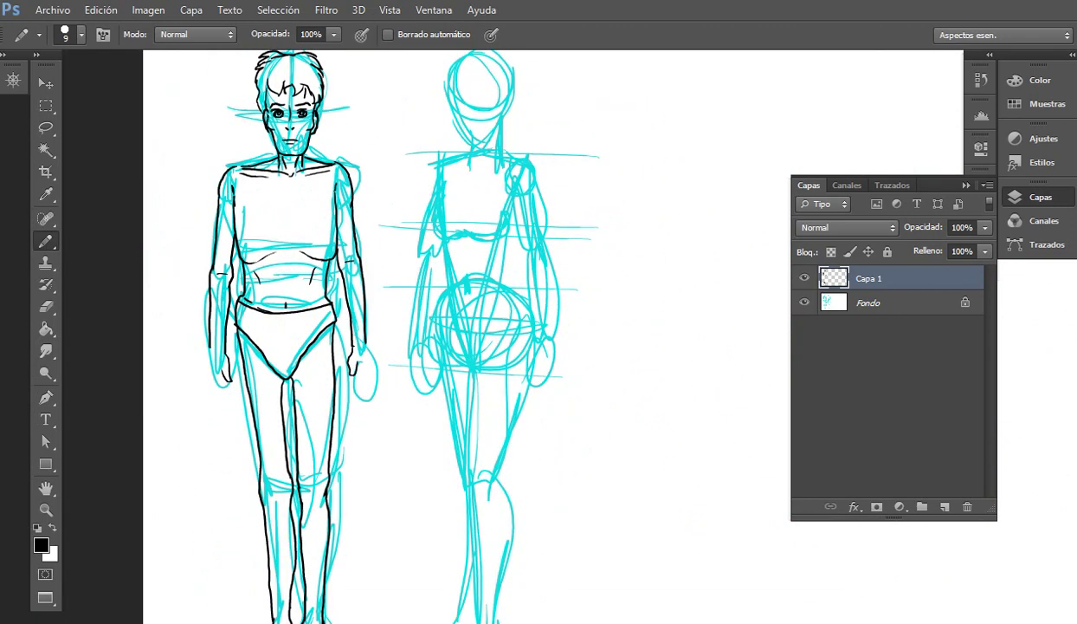
key("ctrl+minus")
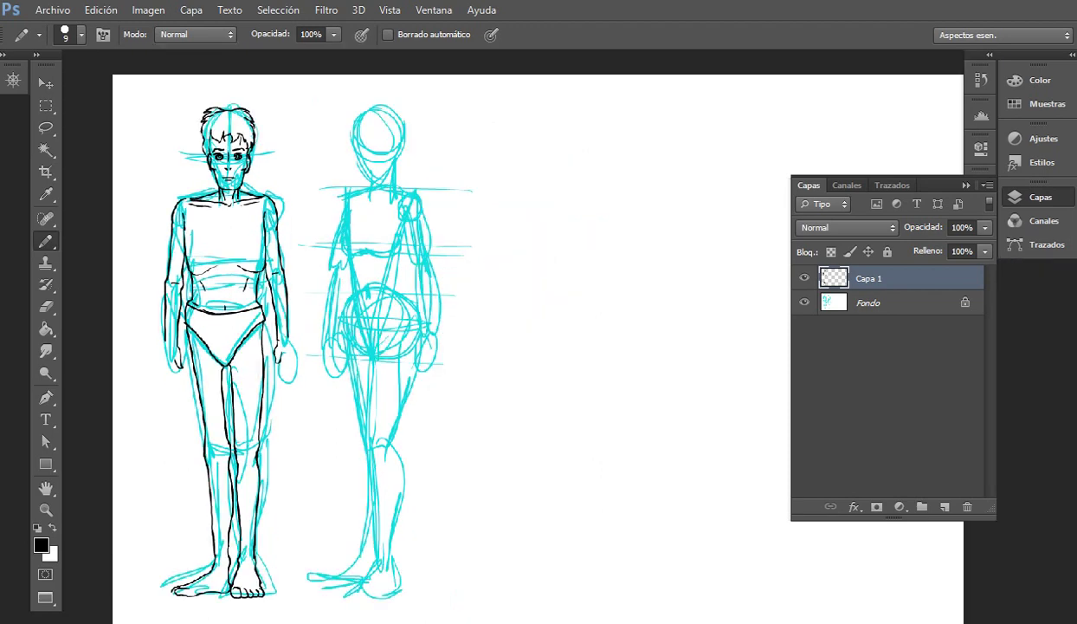
left_click(883, 302)
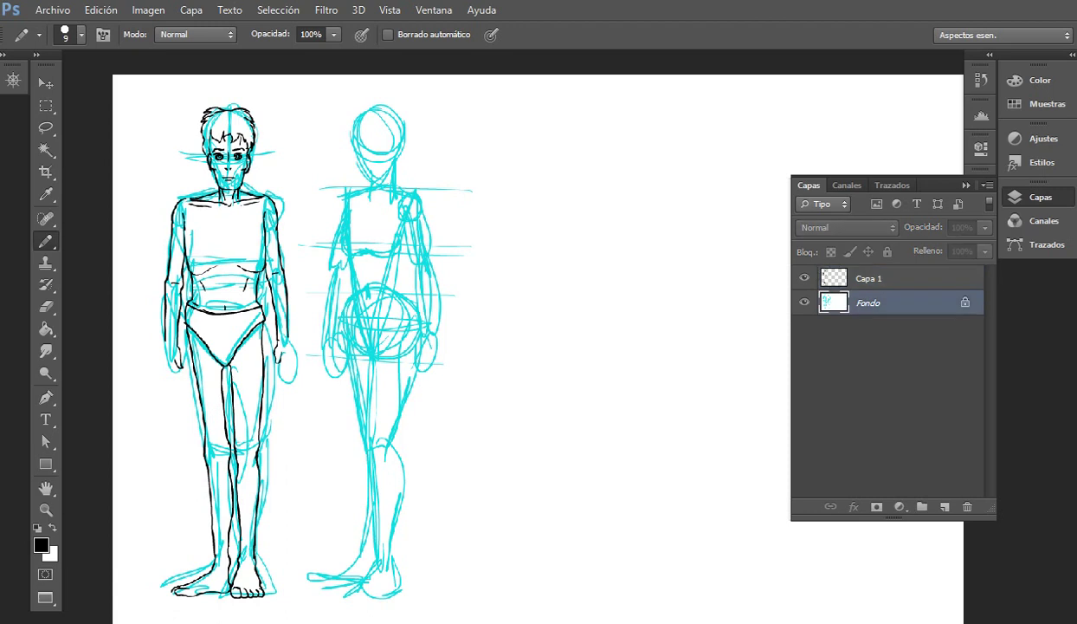
key("ctrl+u")
left_click_drag(788, 323, 846, 322)
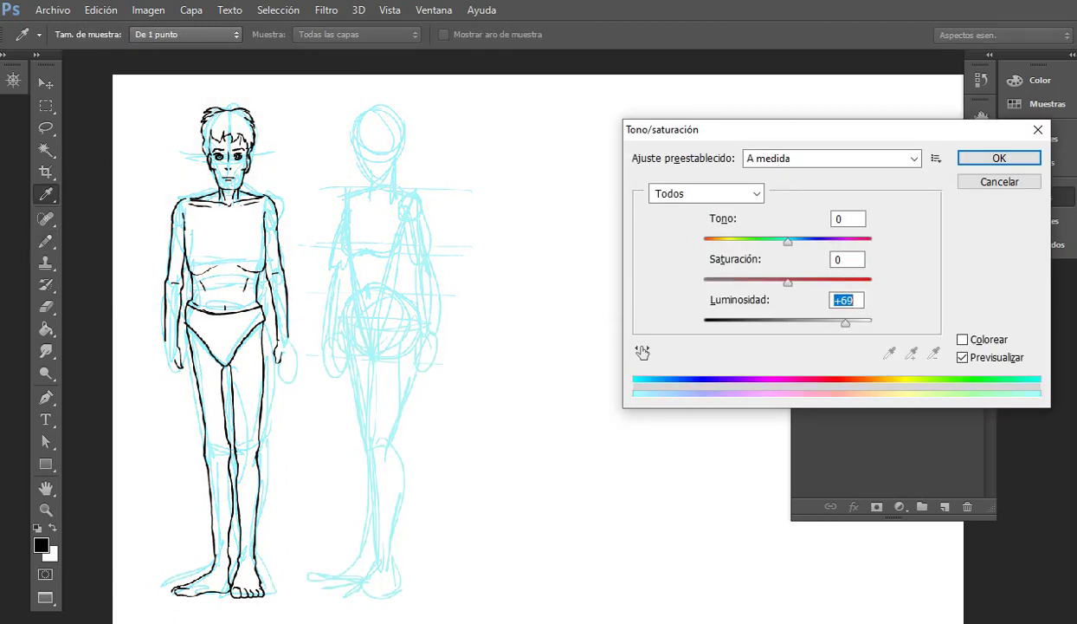
key("Return")
Step: Ink the second figure's neck sides, collarbones and throat notch in black with the Pencil
key("b")
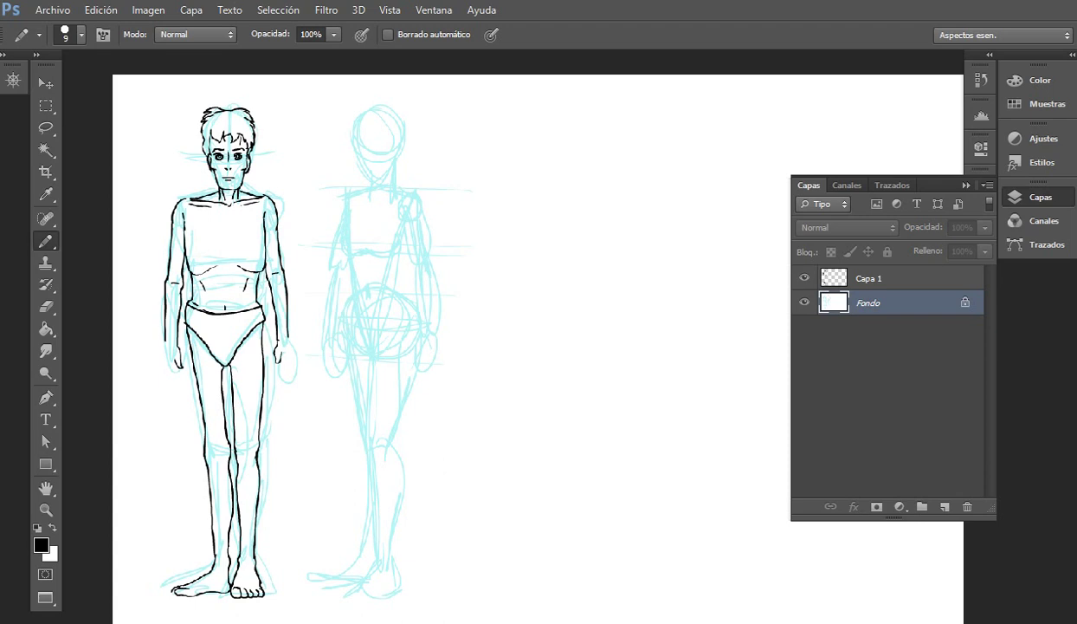
mouse_move(331, 107)
left_mouse_down()
mouse_move(456, 211)
mouse_move(490, 313)
left_mouse_up()
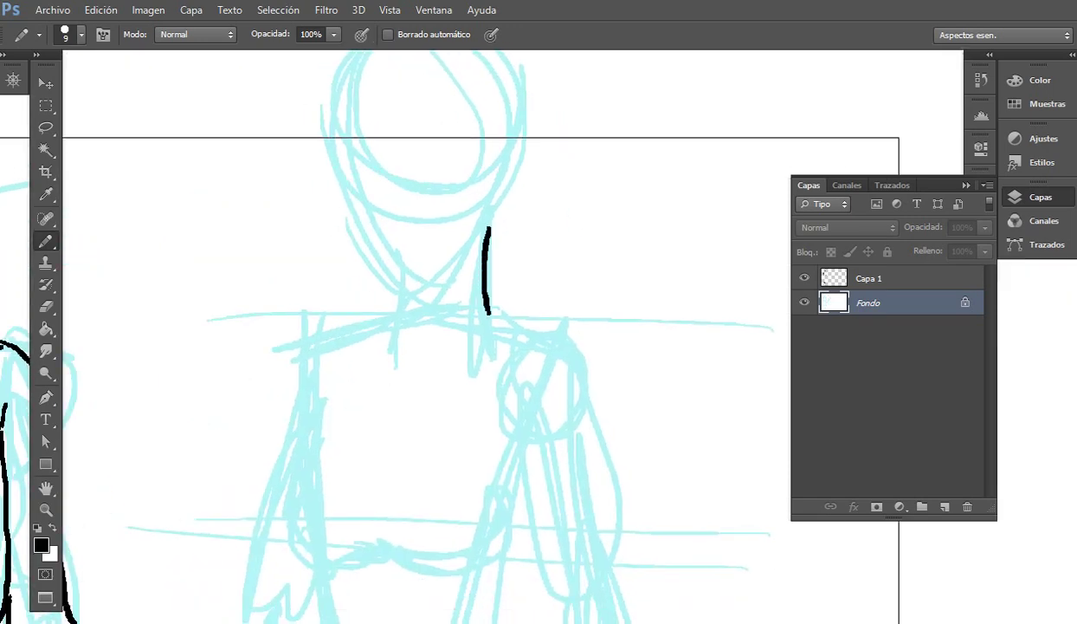
scroll(450, 387, "up", 2)
left_click_drag(375, 347, 577, 322)
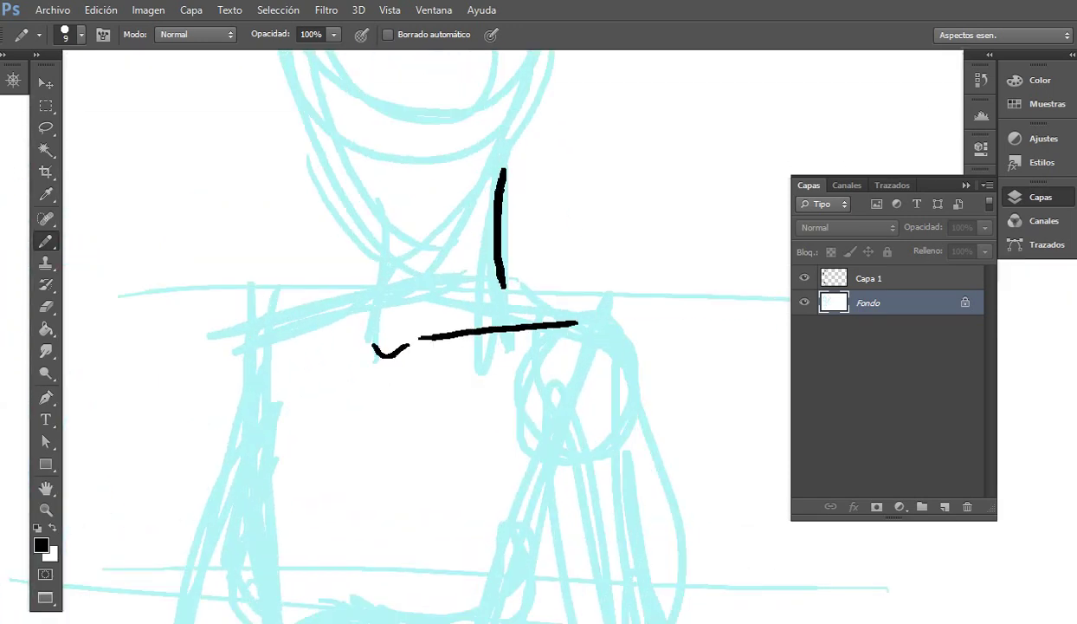
left_click_drag(279, 326, 361, 336)
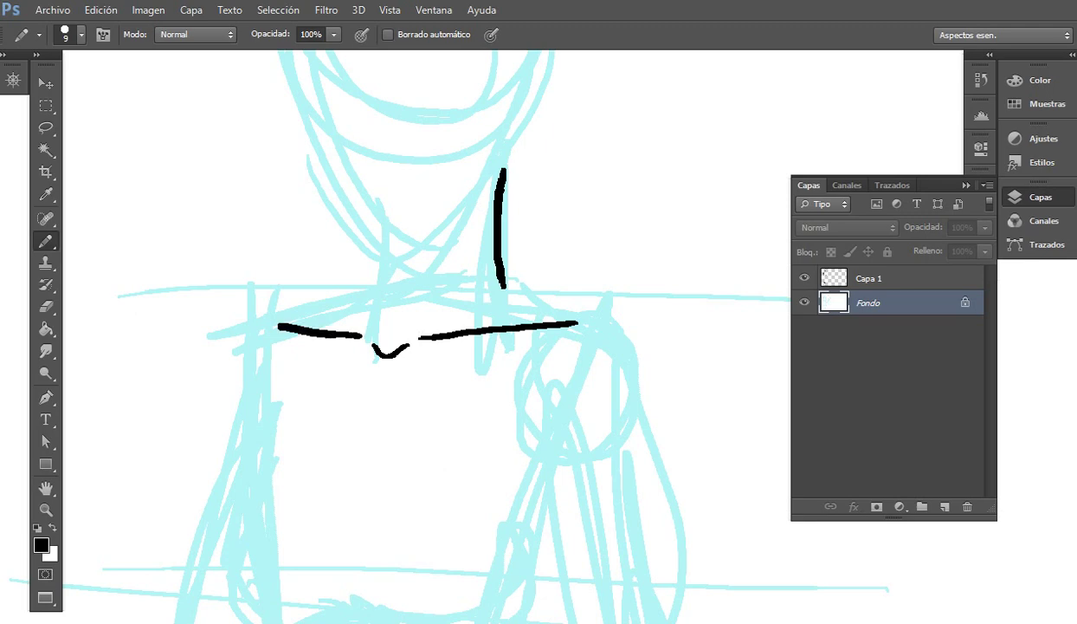
left_click_drag(376, 257, 377, 321)
Step: Ink the slopes from the second figure's neck out to both shoulders
left_click_drag(446, 390, 390, 277)
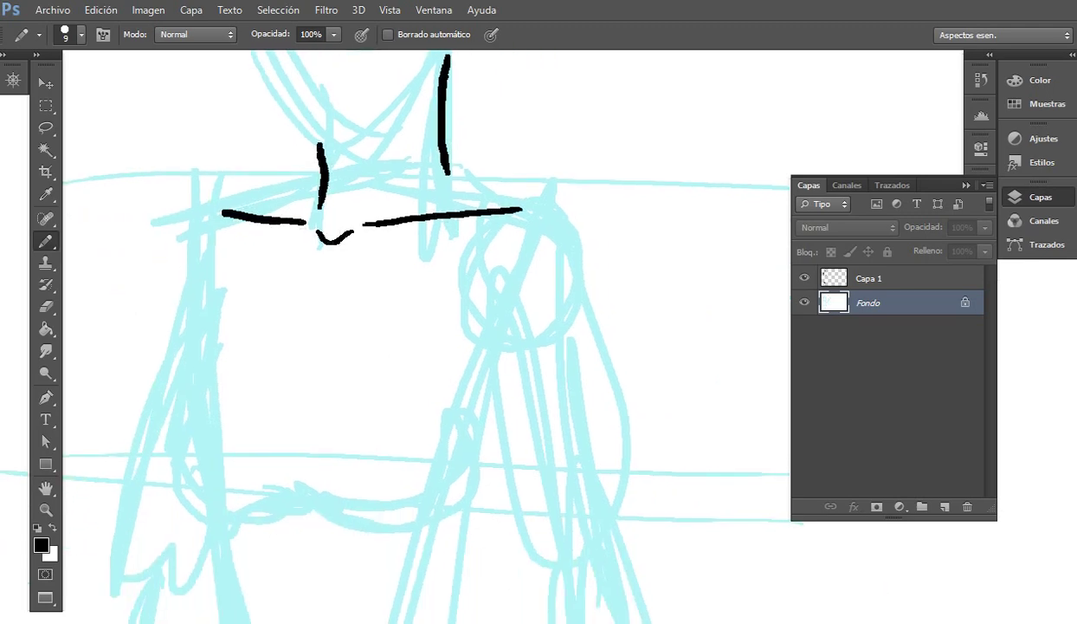
left_click_drag(323, 180, 220, 210)
left_click_drag(447, 170, 527, 202)
left_click_drag(503, 286, 477, 281)
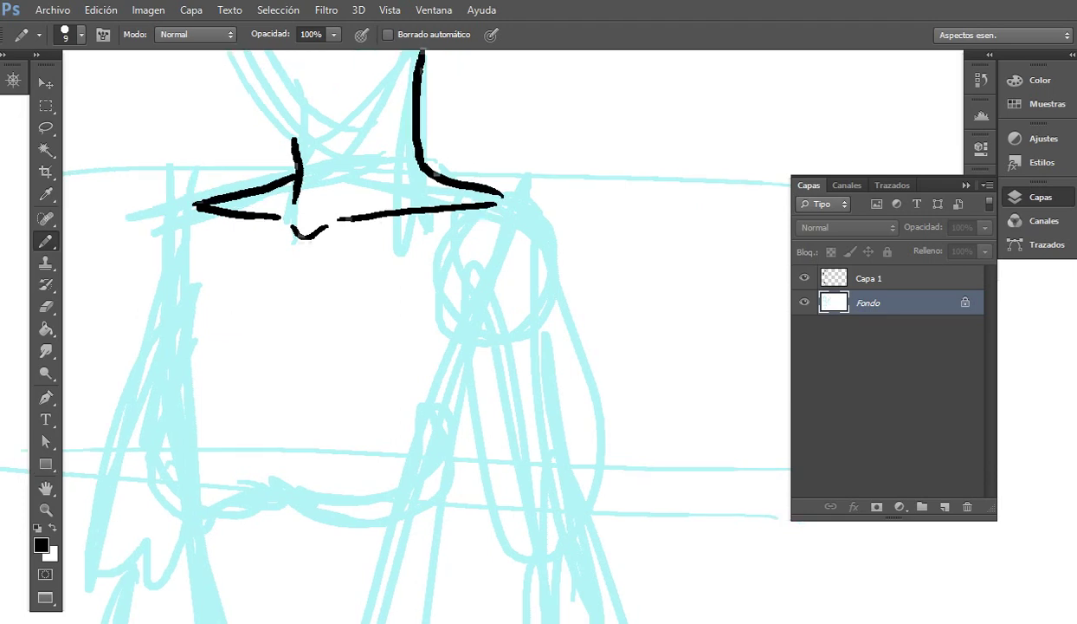
Step: Ink the rounded near shoulder, armpit and upper-arm contours of the second figure
left_click_drag(500, 198, 364, 133)
left_click_drag(310, 189, 348, 283)
mouse_move(379, 133)
left_mouse_down()
mouse_move(408, 158)
mouse_move(417, 291)
left_mouse_up()
left_click_drag(442, 389, 450, 221)
left_click_drag(354, 112, 388, 344)
mouse_move(430, 110)
left_mouse_down()
mouse_move(470, 264)
mouse_move(475, 336)
mouse_move(407, 119)
left_mouse_up()
Step: Ink the near forearm, wrist and thumb of the second figure, plus the adjoining side of the waist
left_click_drag(421, 71, 449, 429)
left_click_drag(448, 429, 449, 437)
mouse_move(321, 91)
left_mouse_down()
mouse_move(378, 255)
mouse_move(411, 421)
mouse_move(411, 513)
mouse_move(389, 359)
mouse_move(405, 243)
mouse_move(373, 296)
mouse_move(360, 364)
mouse_move(411, 302)
mouse_move(386, 340)
left_mouse_up()
left_click_drag(447, 279, 452, 332)
left_click_drag(433, 173, 553, 556)
mouse_move(467, 330)
left_mouse_down()
mouse_move(434, 489)
mouse_move(461, 401)
mouse_move(446, 435)
left_mouse_up()
mouse_move(398, 247)
left_mouse_down()
mouse_move(371, 371)
mouse_move(327, 400)
left_mouse_up()
mouse_move(326, 400)
left_mouse_down()
mouse_move(342, 181)
mouse_move(375, 236)
mouse_move(406, 348)
mouse_move(413, 194)
left_mouse_up()
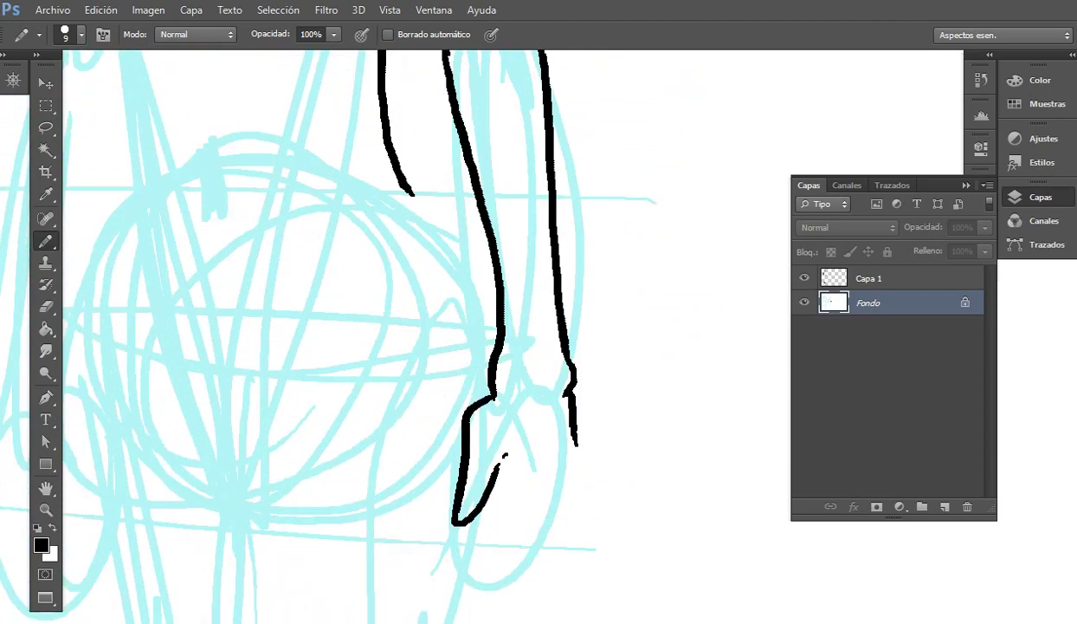
Step: Ink the second figure's near hip and outer thigh down to the knee
left_click_drag(504, 457, 552, 387)
mouse_move(459, 124)
left_mouse_down()
mouse_move(514, 204)
mouse_move(485, 272)
left_mouse_up()
left_click_drag(509, 407, 490, 235)
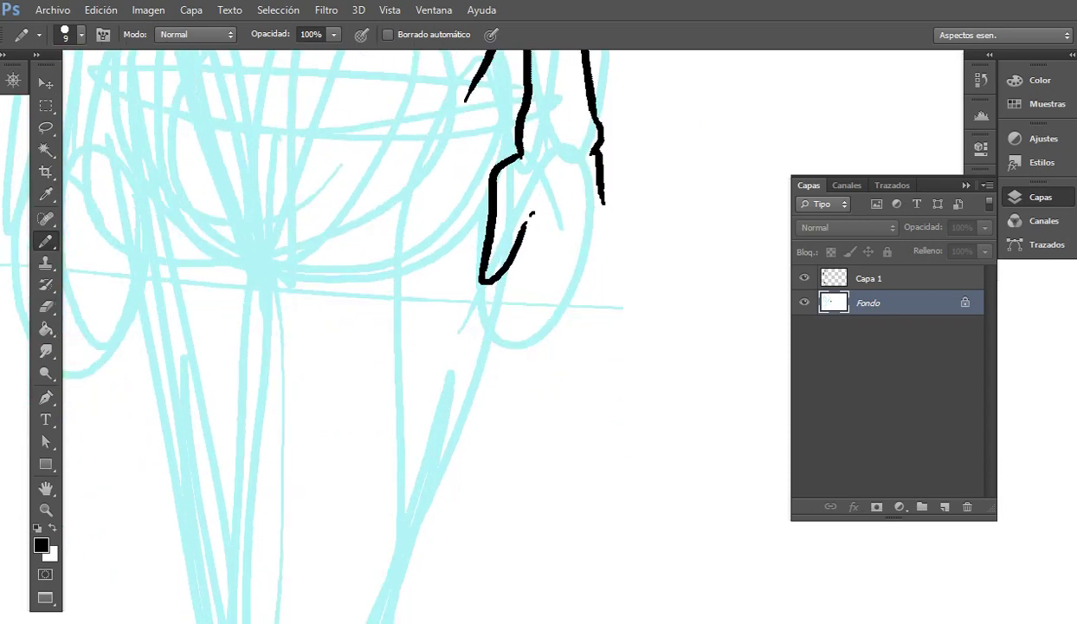
mouse_move(482, 54)
left_mouse_down()
mouse_move(392, 417)
mouse_move(428, 152)
mouse_move(387, 337)
mouse_move(398, 617)
left_mouse_up()
mouse_move(485, 182)
left_mouse_down()
mouse_move(509, 346)
mouse_move(468, 412)
left_mouse_up()
Step: Ink the crotch crease and the inner thigh line of the near leg down to the knee
mouse_move(284, 414)
left_mouse_down()
mouse_move(373, 351)
mouse_move(386, 145)
left_mouse_up()
mouse_move(297, 208)
left_mouse_down()
mouse_move(275, 309)
mouse_move(277, 554)
left_mouse_up()
mouse_move(277, 554)
left_mouse_down()
mouse_move(308, 361)
mouse_move(347, 242)
mouse_move(335, 287)
mouse_move(350, 392)
left_mouse_up()
left_click_drag(350, 392, 275, 250)
left_click_drag(312, 390, 269, 183)
Step: Ink the near leg's shin and calf contours from the knee to the ankle
key("ctrl+minus")
left_click_drag(247, 130, 286, 483)
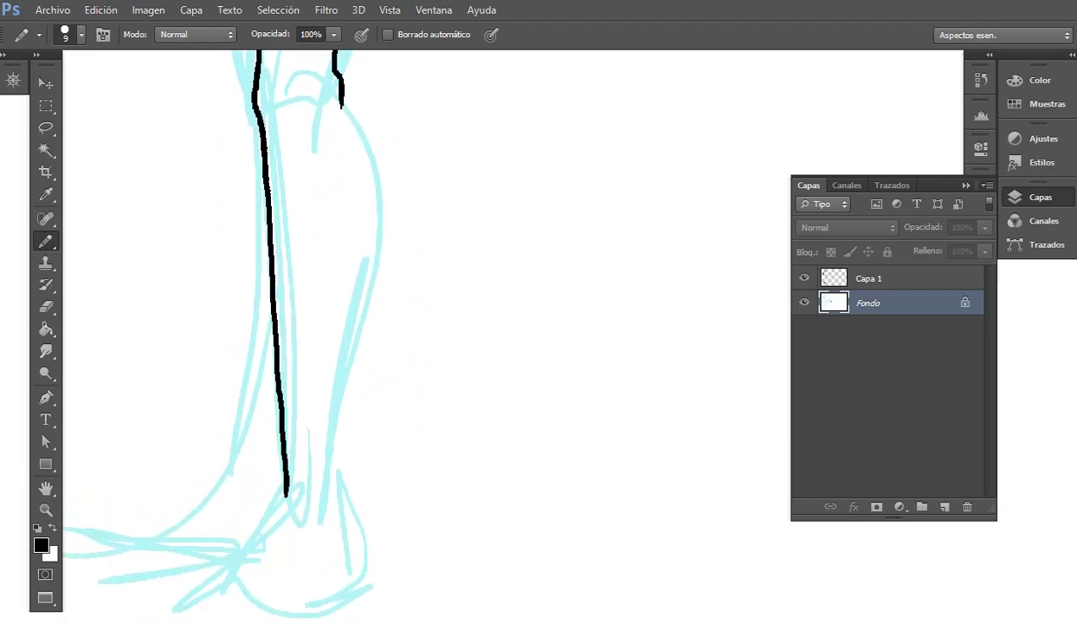
mouse_move(341, 105)
left_mouse_down()
mouse_move(352, 147)
mouse_move(331, 394)
mouse_move(342, 484)
left_mouse_up()
left_click_drag(321, 528, 419, 294)
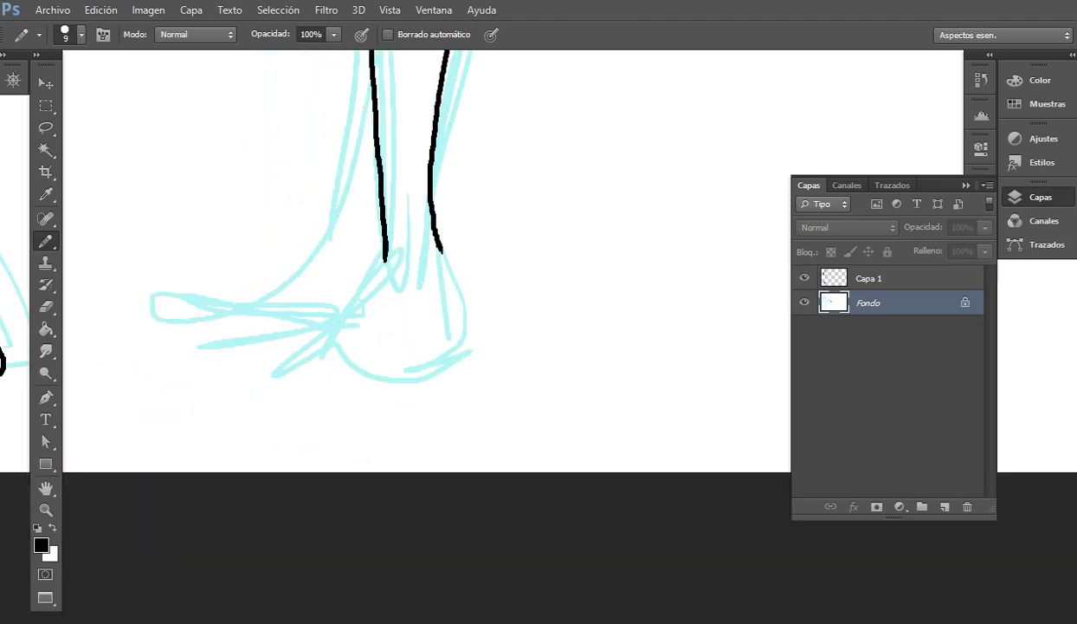
mouse_move(386, 249)
left_mouse_down()
mouse_move(327, 310)
mouse_move(338, 370)
left_mouse_up()
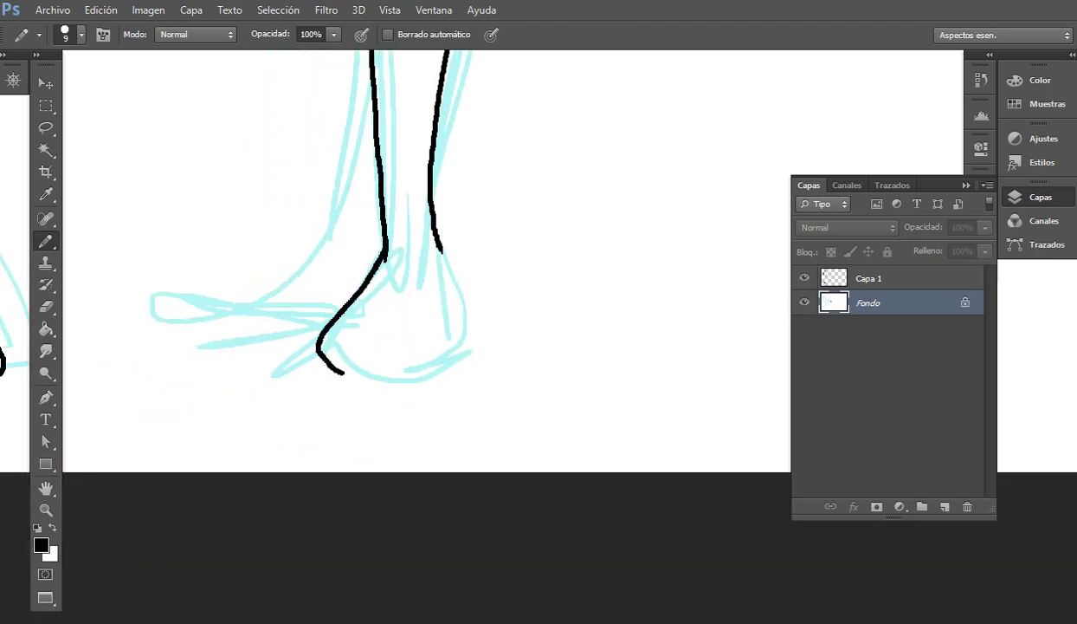
key("ctrl+z")
mouse_move(385, 251)
left_mouse_down()
mouse_move(308, 333)
mouse_move(310, 375)
left_mouse_up()
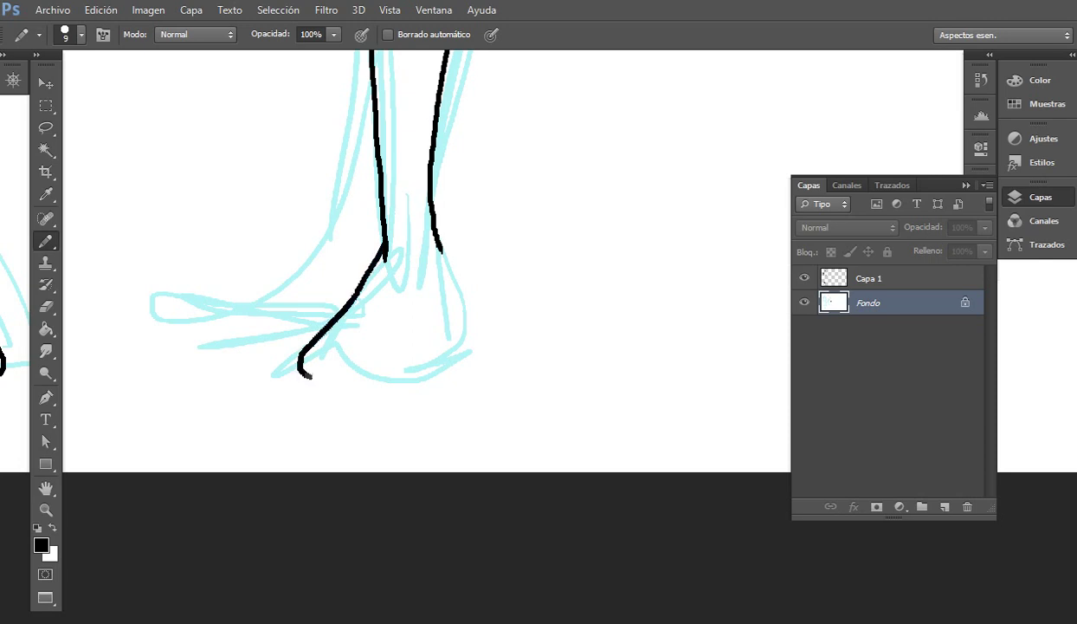
key("ctrl+z")
Step: Ink the near foot below the ankle and the far leg's outer contour from hip to just below the knee
mouse_move(386, 251)
left_mouse_down()
mouse_move(315, 332)
mouse_move(282, 345)
mouse_move(325, 368)
mouse_move(335, 341)
mouse_move(416, 346)
mouse_move(447, 310)
mouse_move(437, 227)
left_mouse_up()
scroll(389, 329, "up", 10)
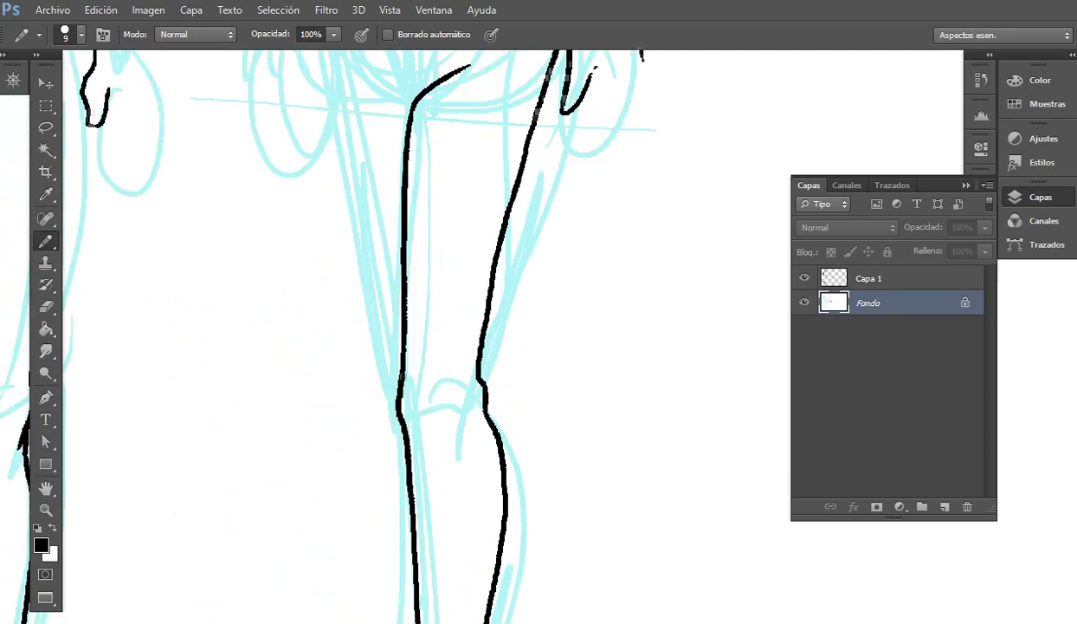
left_click_drag(389, 329, 381, 371)
left_click_drag(428, 302, 389, 258)
left_click_drag(407, 364, 377, 235)
left_click_drag(312, 104, 378, 527)
scroll(378, 526, "down", 6)
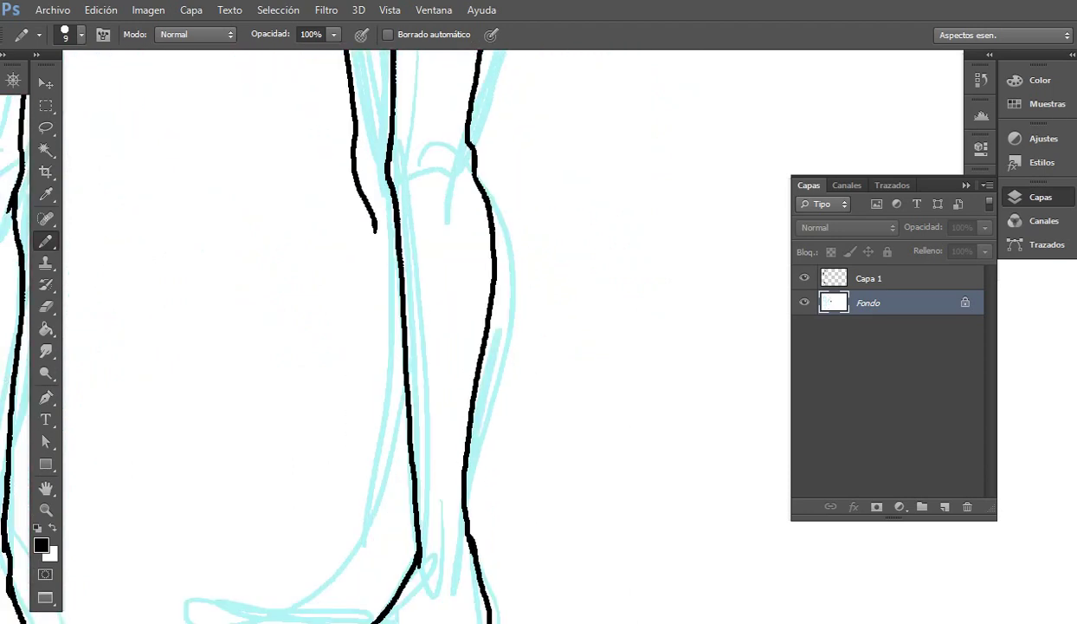
Step: Continue the far leg's shin to the ankle and ink its sideways-pointing foot with the big toe
mouse_move(370, 219)
left_mouse_down()
mouse_move(381, 459)
mouse_move(372, 551)
mouse_move(475, 250)
mouse_move(294, 319)
mouse_move(468, 326)
left_mouse_up()
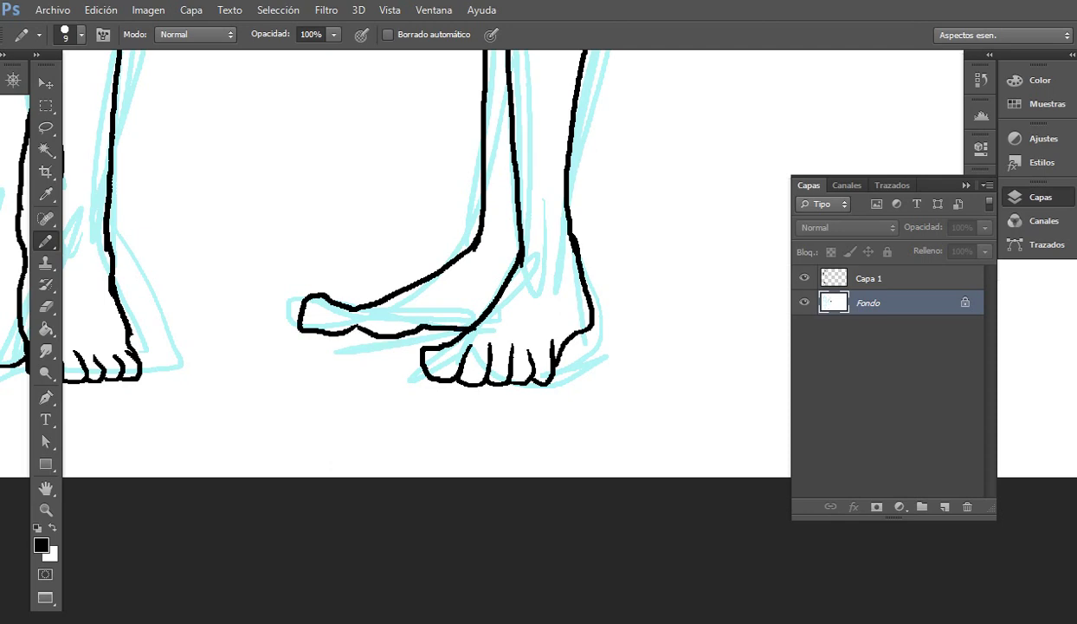
left_click_drag(338, 300, 361, 293)
mouse_move(415, 104)
left_mouse_down()
mouse_move(336, 311)
mouse_move(283, 602)
left_mouse_up()
Step: Ink the second figure's briefs with curved leg openings, a waistband and the far hip edge
left_click_drag(433, 164, 410, 453)
scroll(346, 330, "up", 3)
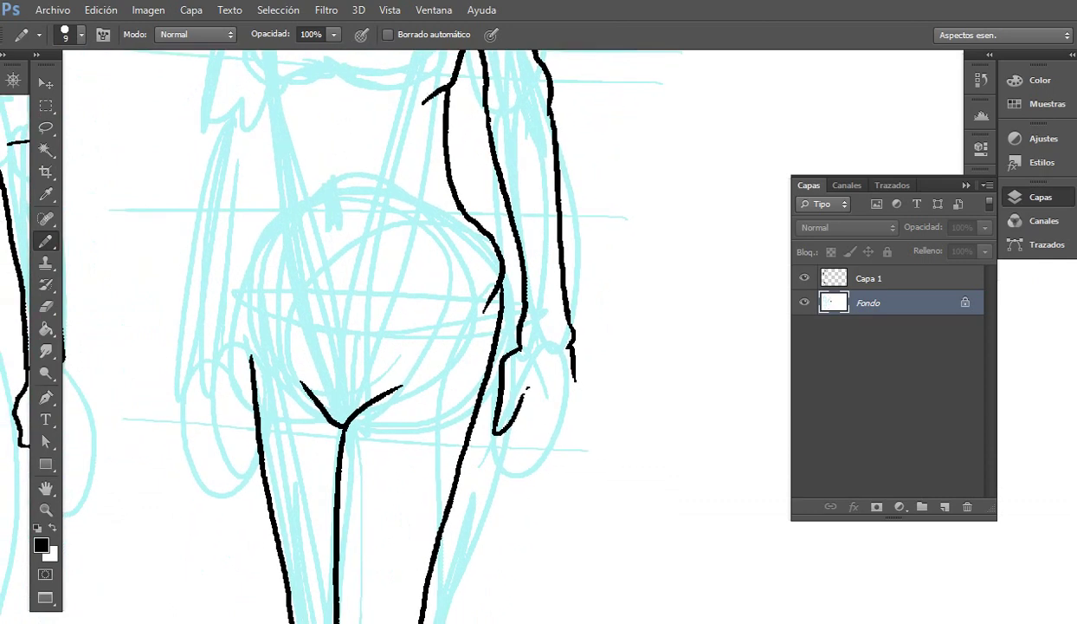
left_click_drag(386, 390, 501, 313)
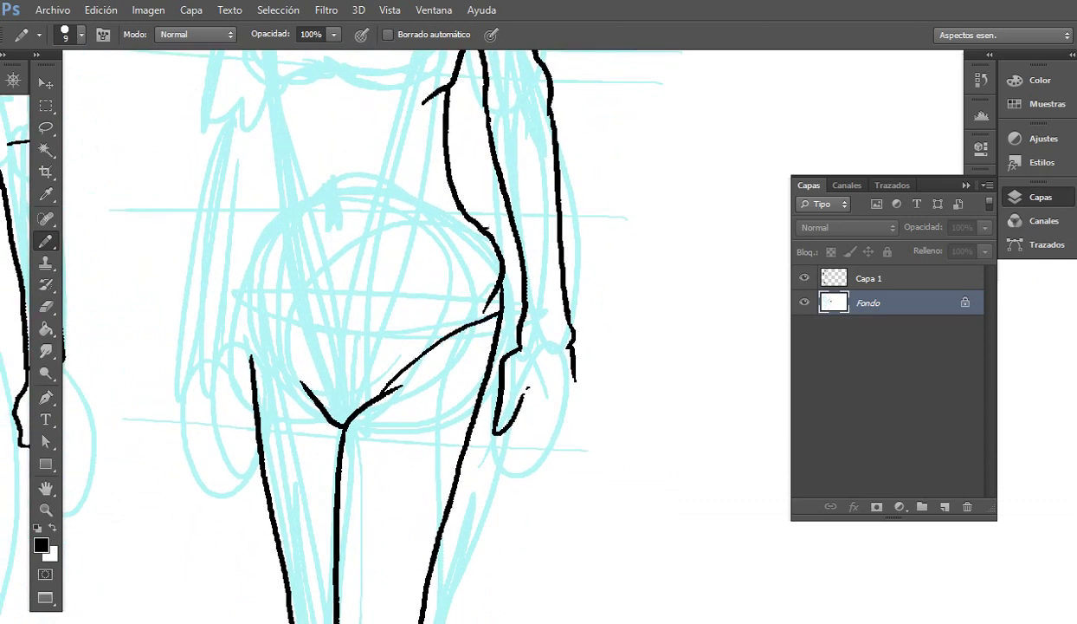
mouse_move(487, 228)
left_mouse_down()
mouse_move(294, 252)
mouse_move(249, 243)
mouse_move(245, 311)
mouse_move(299, 379)
left_mouse_up()
left_click_drag(244, 312, 251, 368)
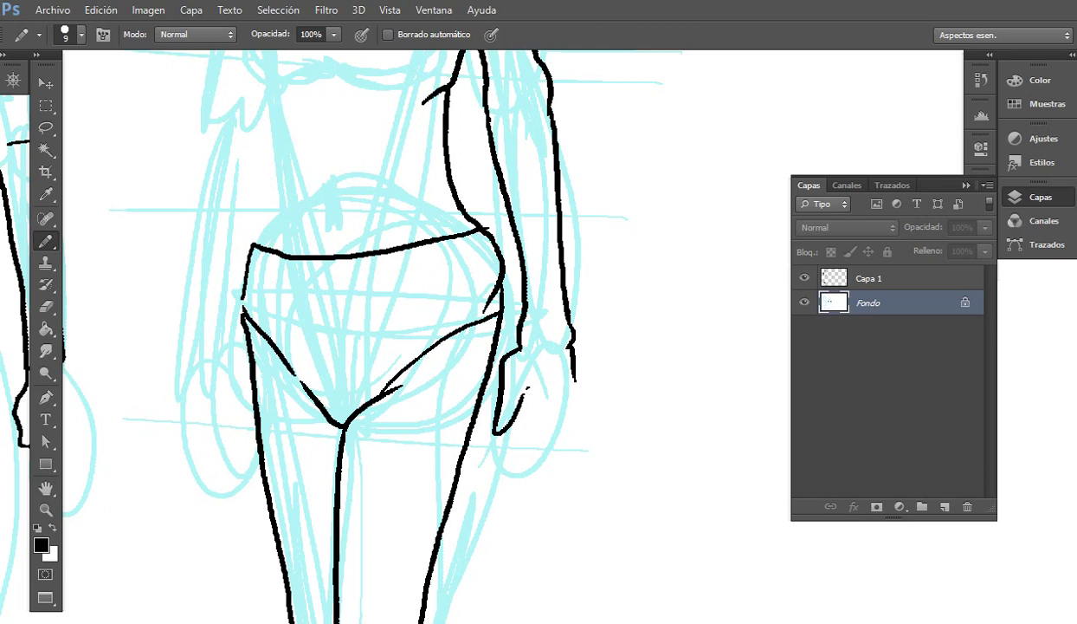
left_click_drag(245, 286, 242, 311)
Step: Add a short navel stroke and ink the far side of the waist from the ribs to the briefs
left_click_drag(346, 260, 356, 380)
left_click_drag(332, 318, 335, 339)
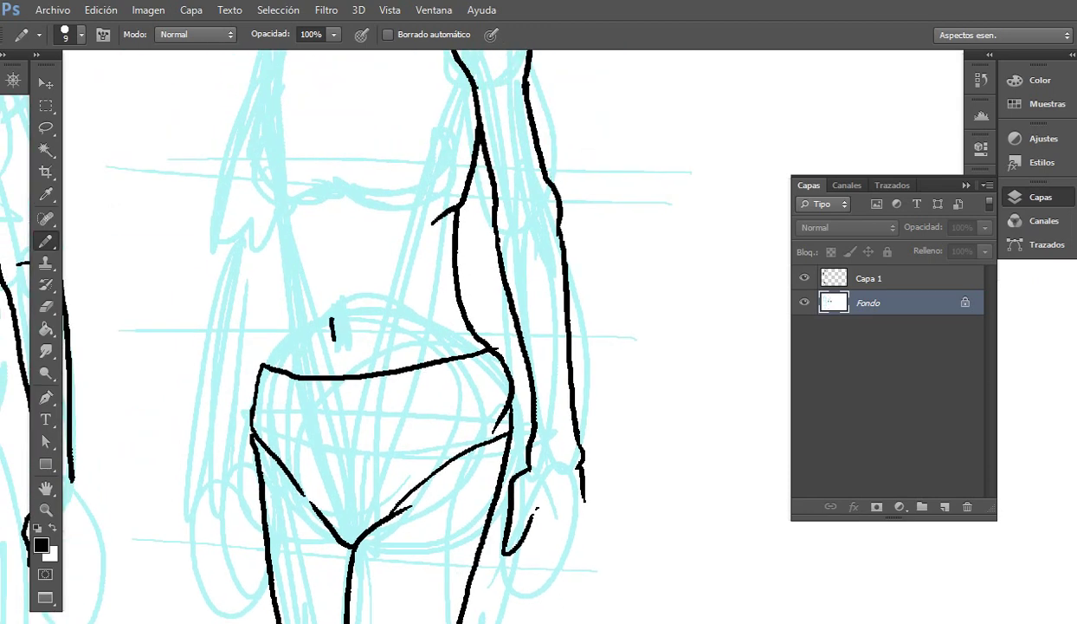
scroll(364, 329, "up", 1)
mouse_move(270, 259)
left_mouse_down()
mouse_move(282, 252)
mouse_move(299, 277)
mouse_move(288, 405)
left_mouse_up()
left_click_drag(347, 346, 321, 476)
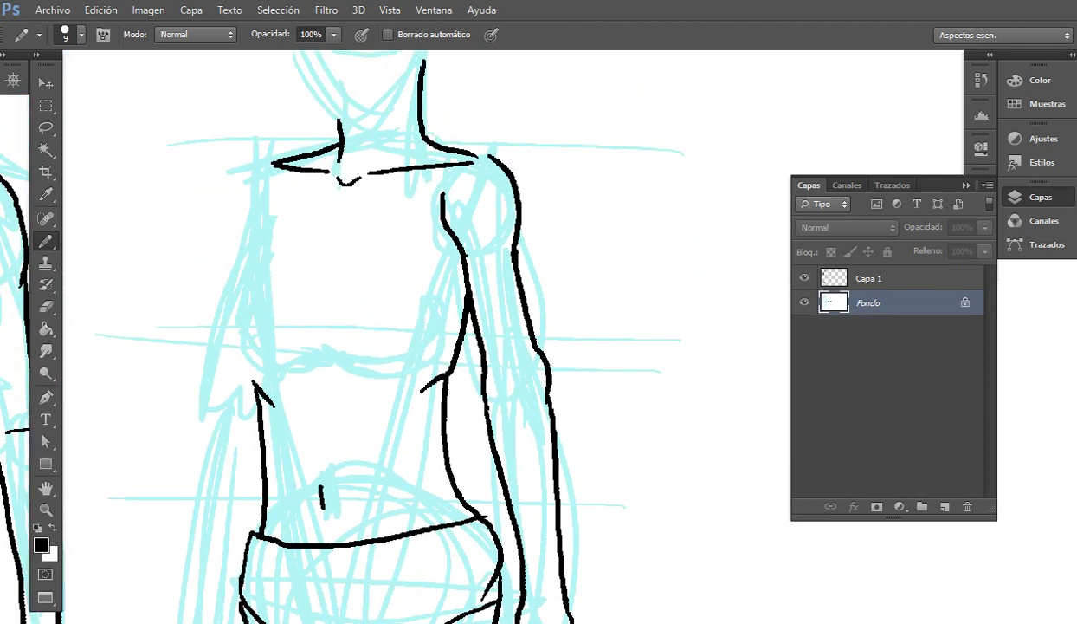
Step: Ink the far side of the chest, the curves beneath both breasts and the ribcage line
mouse_move(268, 188)
left_mouse_down()
mouse_move(228, 327)
mouse_move(254, 380)
mouse_move(327, 339)
left_mouse_up()
mouse_move(348, 340)
left_mouse_down()
mouse_move(376, 368)
mouse_move(399, 370)
mouse_move(451, 331)
left_mouse_up()
left_click_drag(415, 390, 460, 342)
left_click_drag(358, 344, 450, 346)
mouse_move(353, 344)
left_mouse_down()
mouse_move(341, 350)
mouse_move(357, 344)
mouse_move(388, 359)
mouse_move(343, 401)
left_mouse_up()
Step: Erase the inner part of the far breast's lower curve and redraw it as a shorter upturned curve
key("e")
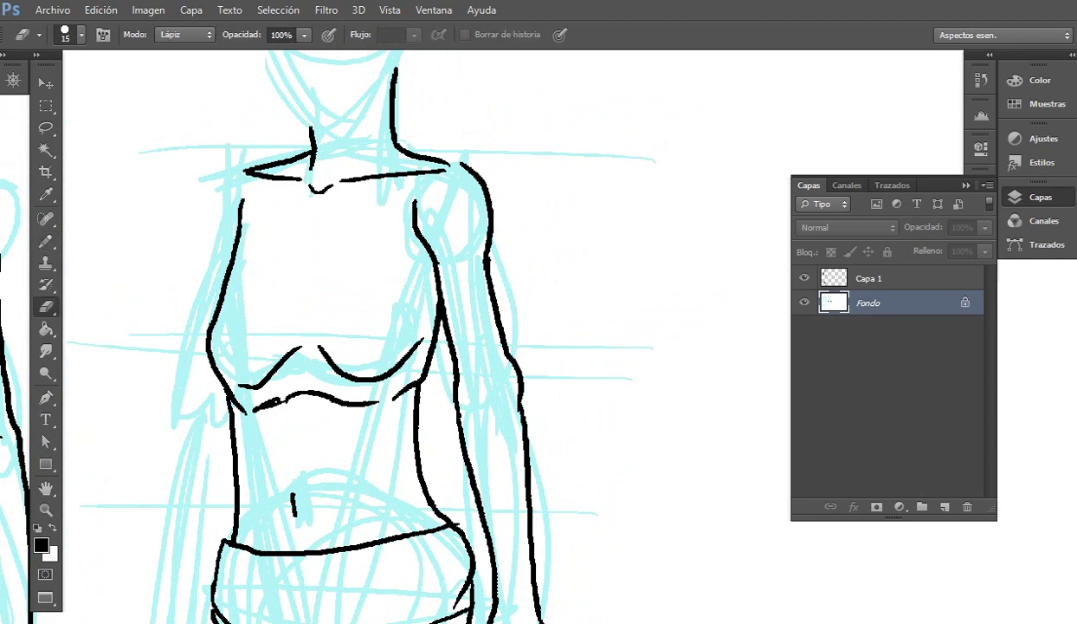
left_click_drag(289, 345, 244, 382)
key("b")
left_click_drag(268, 342, 264, 358)
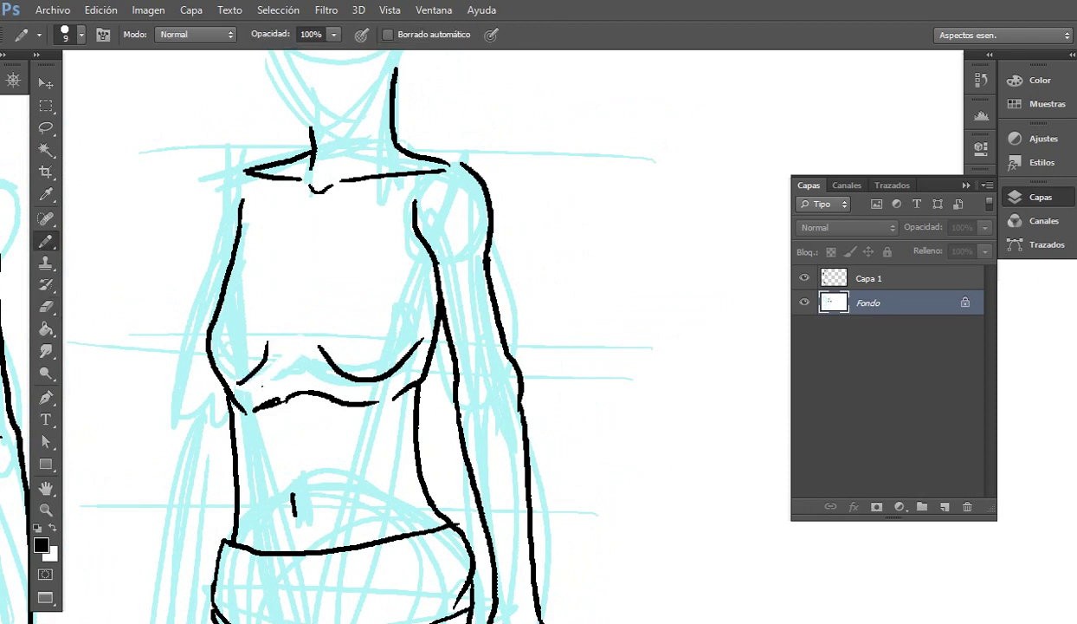
Step: Draw a double-lined band around the second figure's torso just beneath the ribcage line
left_click_drag(346, 285, 313, 336)
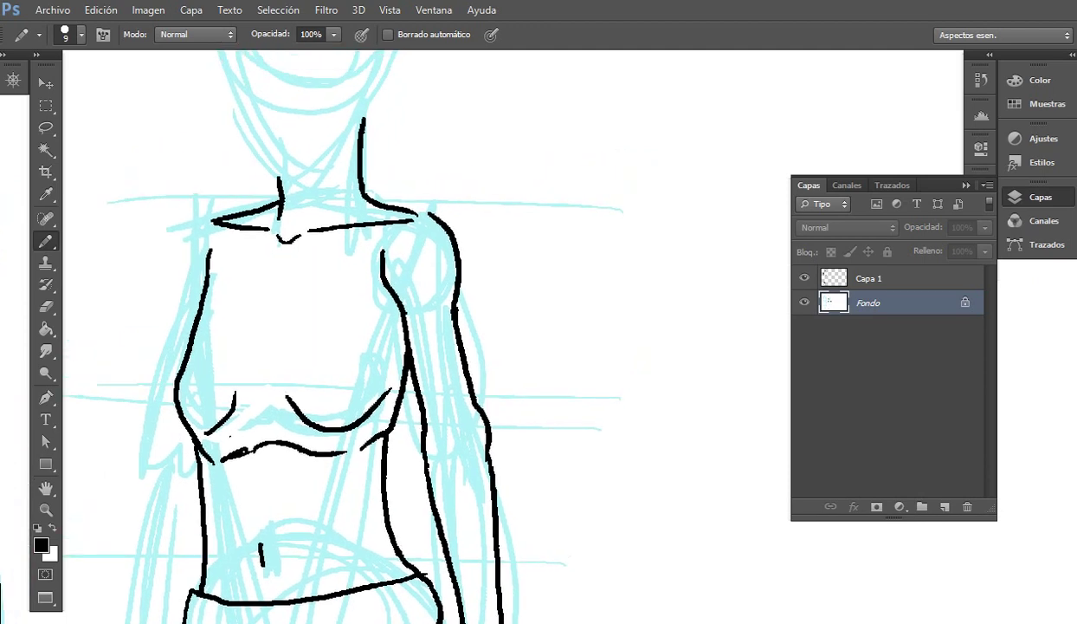
mouse_move(221, 285)
left_mouse_down()
mouse_move(230, 326)
mouse_move(299, 303)
mouse_move(310, 274)
left_mouse_up()
scroll(346, 329, "up", 1)
scroll(346, 329, "left", 1)
mouse_move(287, 225)
left_mouse_down()
mouse_move(282, 350)
mouse_move(421, 243)
mouse_move(403, 333)
mouse_move(425, 368)
left_mouse_up()
mouse_move(270, 240)
left_mouse_down()
mouse_move(226, 334)
mouse_move(297, 366)
mouse_move(417, 336)
mouse_move(415, 298)
left_mouse_up()
scroll(347, 329, "down", 5)
mouse_move(219, 305)
left_mouse_down()
mouse_move(225, 354)
mouse_move(255, 368)
mouse_move(396, 346)
mouse_move(421, 327)
left_mouse_up()
left_click_drag(338, 234, 387, 311)
Step: Ink the far arm's upper-arm and elbow contours on the second figure
mouse_move(309, 185)
left_mouse_down()
mouse_move(297, 191)
mouse_move(283, 267)
left_mouse_up()
left_click_drag(284, 550, 327, 452)
left_click_drag(307, 144, 262, 368)
left_click_drag(297, 433, 295, 279)
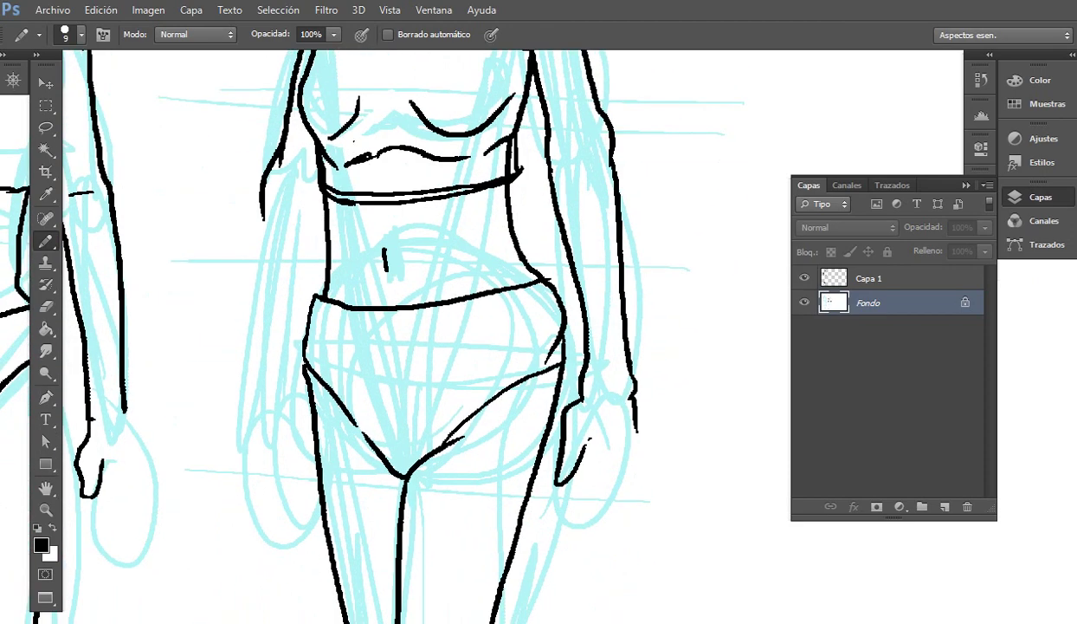
Step: Ink the second figure's far forearm down to the wrist and its hand with thumb and curled fingers
left_click_drag(323, 201, 292, 373)
left_click_drag(257, 205, 245, 404)
scroll(390, 346, "down", 3)
mouse_move(243, 219)
left_mouse_down()
mouse_move(198, 269)
mouse_move(251, 258)
mouse_move(279, 320)
mouse_move(286, 232)
mouse_move(239, 223)
mouse_move(239, 260)
mouse_move(256, 288)
mouse_move(278, 275)
mouse_move(232, 230)
mouse_move(230, 241)
mouse_move(252, 280)
mouse_move(273, 279)
mouse_move(282, 272)
mouse_move(261, 247)
mouse_move(267, 212)
mouse_move(218, 227)
mouse_move(244, 275)
left_mouse_up()
scroll(389, 347, "down", 1)
key("ctrl+alt+z")
key("ctrl+alt+z")
mouse_move(201, 208)
left_mouse_down()
mouse_move(204, 251)
mouse_move(223, 275)
mouse_move(196, 219)
mouse_move(220, 186)
left_mouse_up()
left_click_drag(528, 234, 349, 258)
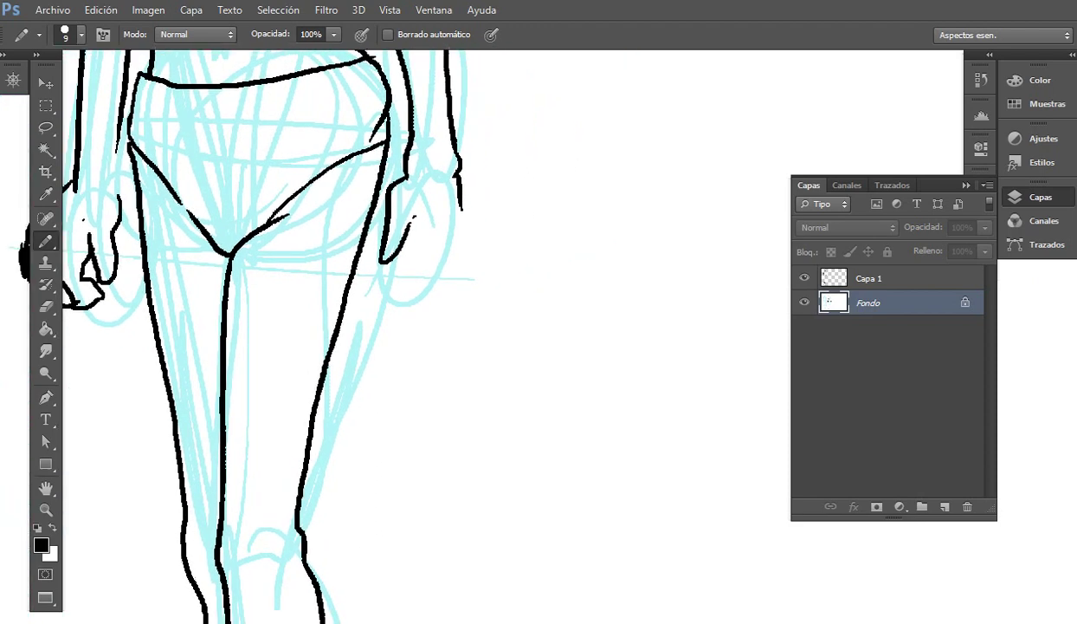
Step: Ink the fingers and knuckles of the second figure's hand hanging beside the hip, completing its outer edge
mouse_move(396, 232)
left_mouse_down()
mouse_move(372, 293)
mouse_move(430, 244)
mouse_move(375, 278)
mouse_move(396, 285)
mouse_move(440, 247)
mouse_move(464, 200)
left_mouse_up()
left_click_drag(378, 250, 388, 265)
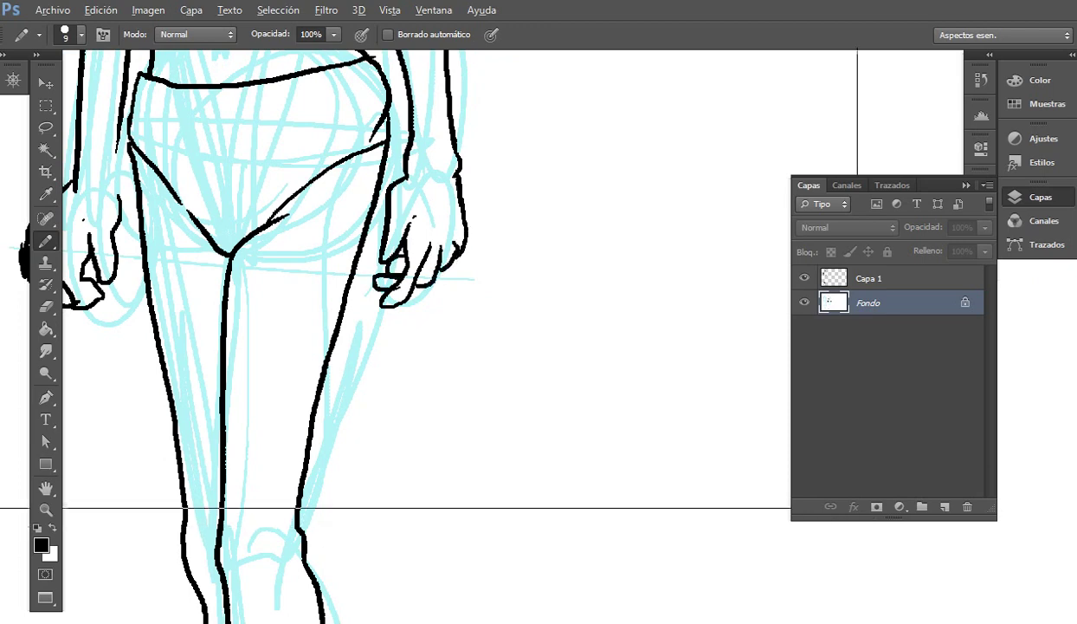
scroll(374, 235, "down", 2)
scroll(416, 264, "down", 1)
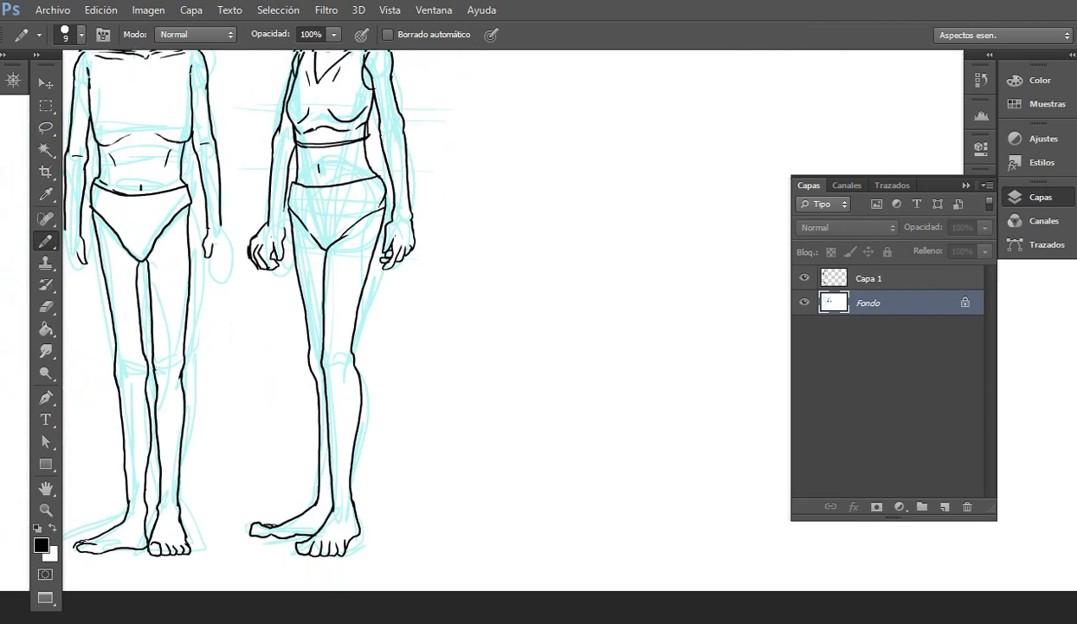
Step: Ink the second figure's nose in three-quarter view, plus both eyes and eyebrows
left_click_drag(416, 264, 557, 343)
scroll(387, 251, "down", 1)
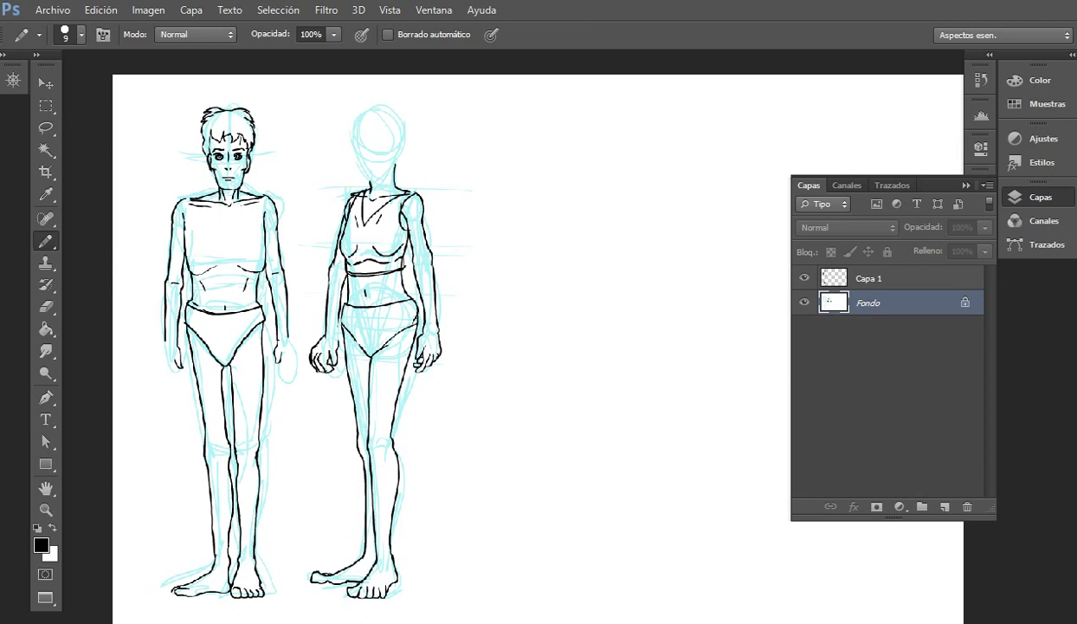
left_click_drag(402, 116, 442, 191)
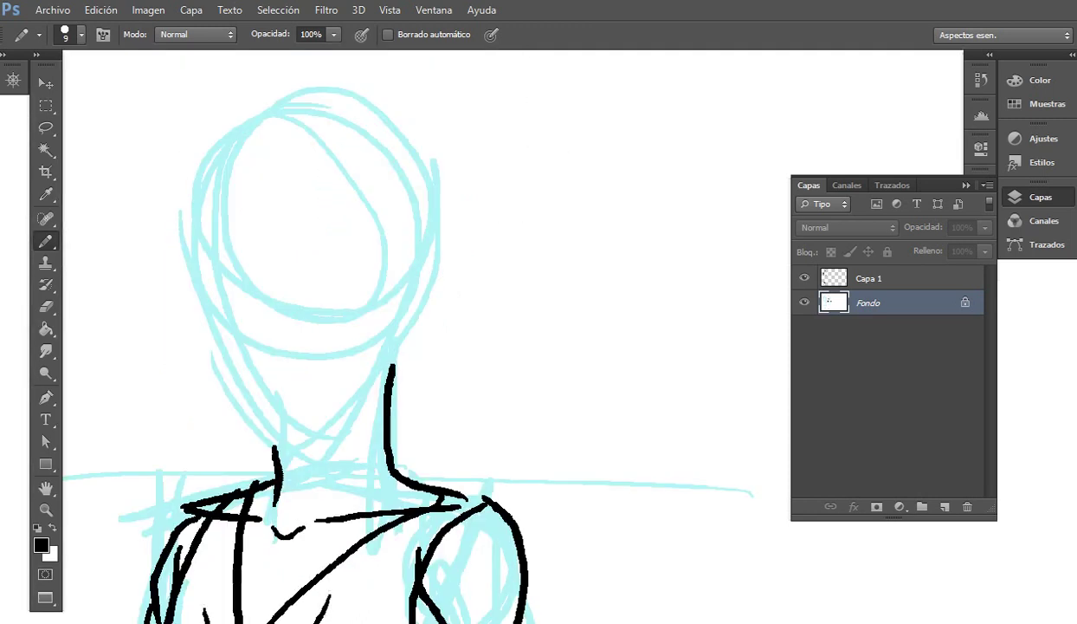
left_click_drag(253, 248, 229, 330)
key("ctrl+z")
mouse_move(262, 270)
left_mouse_down()
mouse_move(234, 352)
mouse_move(261, 361)
mouse_move(255, 355)
left_mouse_up()
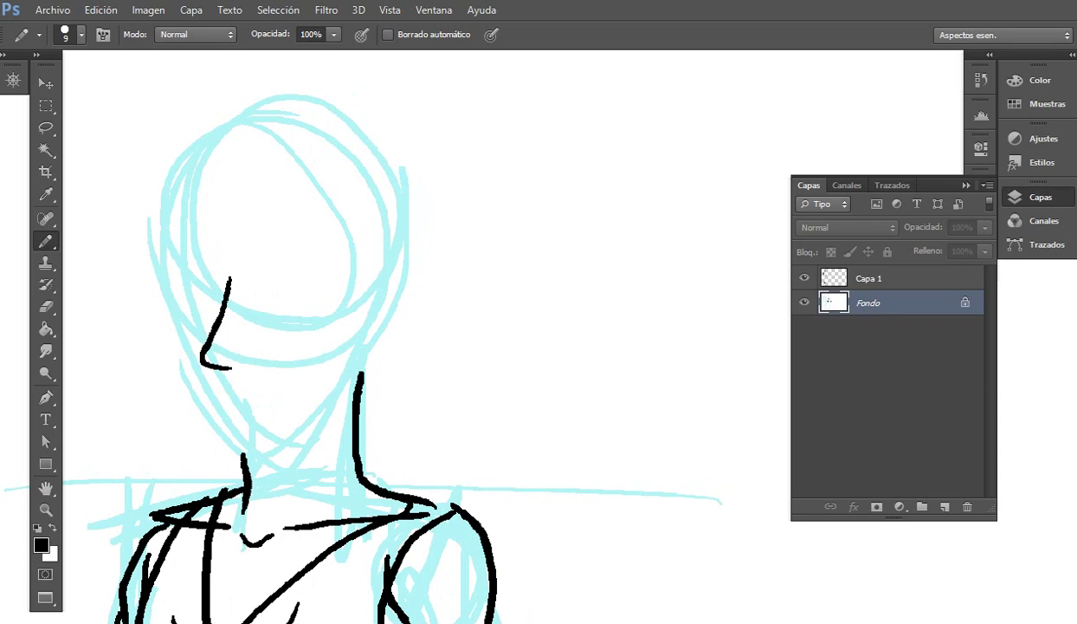
mouse_move(232, 253)
left_mouse_down()
mouse_move(303, 243)
mouse_move(322, 256)
mouse_move(157, 257)
mouse_move(296, 276)
mouse_move(264, 274)
mouse_move(276, 273)
mouse_move(259, 283)
mouse_move(275, 296)
mouse_move(289, 278)
mouse_move(269, 295)
mouse_move(295, 286)
left_mouse_up()
mouse_move(185, 282)
left_mouse_down()
mouse_move(214, 282)
mouse_move(180, 295)
mouse_move(212, 291)
mouse_move(184, 293)
mouse_move(203, 279)
mouse_move(179, 293)
mouse_move(215, 277)
left_mouse_up()
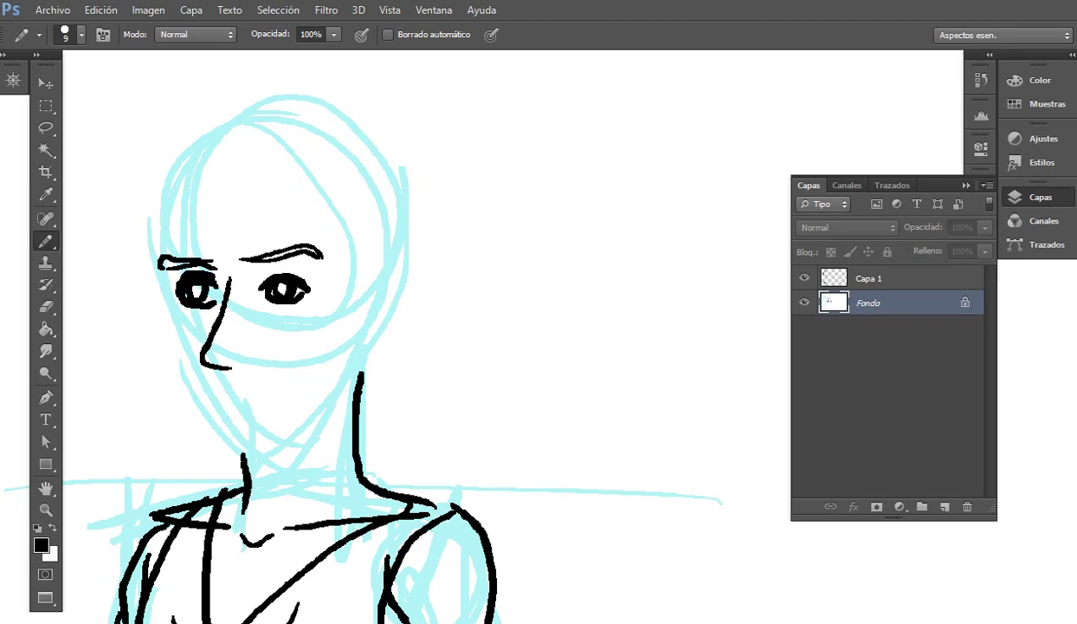
Step: Add lines under both eyes, the face's far contour from brow to mouth, and a curved near cheekbone line
left_click_drag(260, 415, 266, 354)
left_click_drag(271, 255, 302, 257)
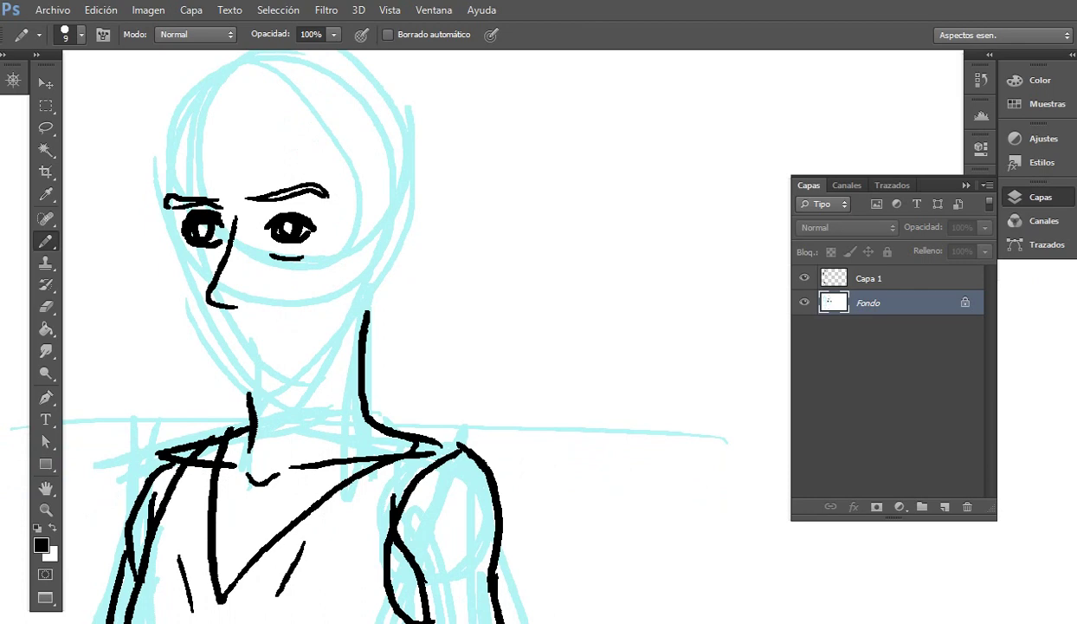
left_click_drag(193, 254, 217, 257)
mouse_move(168, 202)
left_mouse_down()
mouse_move(166, 293)
mouse_move(194, 322)
left_mouse_up()
left_click_drag(305, 317, 345, 262)
left_click_drag(347, 346, 371, 259)
Step: Ink the second figure's chin and jawline back to the neck, then extend the jaw up toward the ear
mouse_move(208, 231)
left_mouse_down()
mouse_move(218, 265)
mouse_move(244, 273)
mouse_move(239, 262)
mouse_move(288, 264)
left_mouse_up()
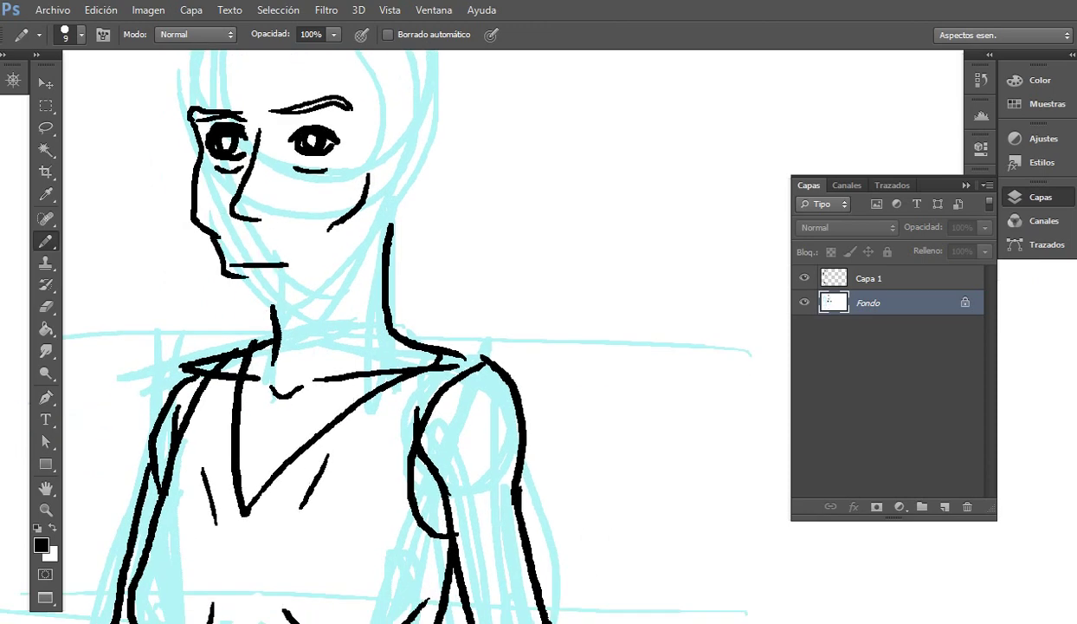
key("ctrl+z")
mouse_move(208, 232)
left_mouse_down()
mouse_move(229, 308)
mouse_move(275, 312)
mouse_move(338, 284)
mouse_move(388, 227)
left_mouse_up()
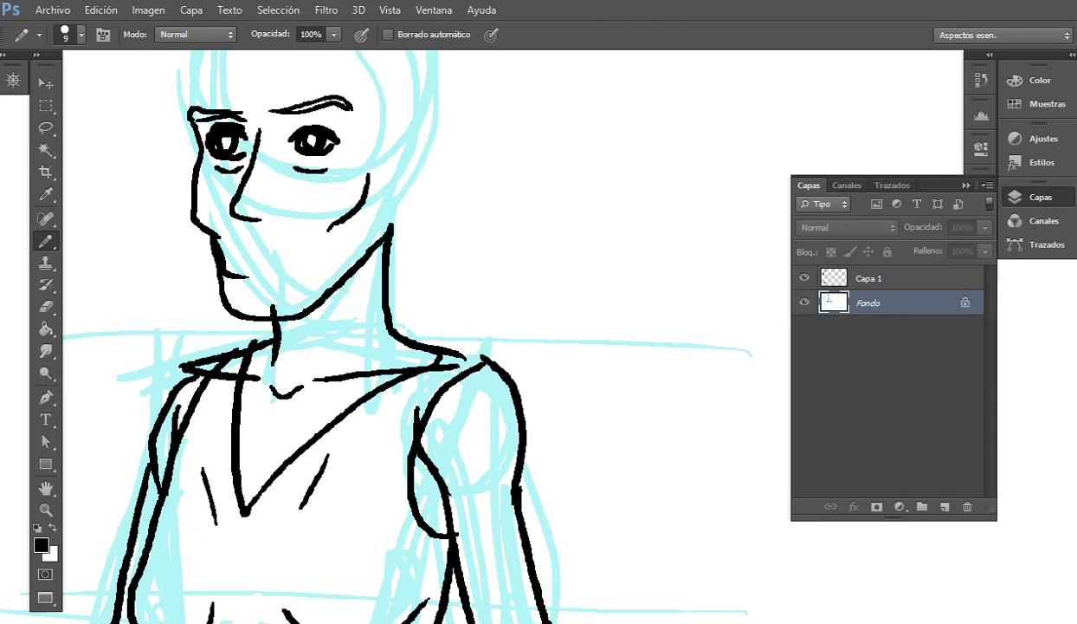
mouse_move(395, 176)
left_mouse_down()
mouse_move(391, 228)
mouse_move(441, 221)
left_mouse_up()
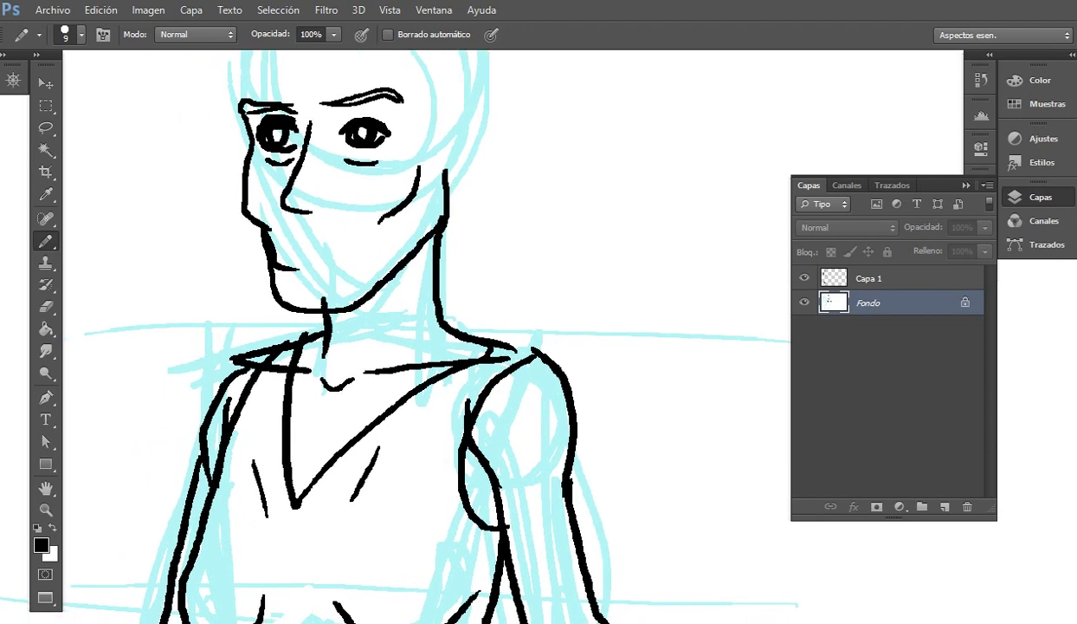
Step: Clean up the doubled contour beside the mouth and ink a straight mouth line with short lip marks
key("e")
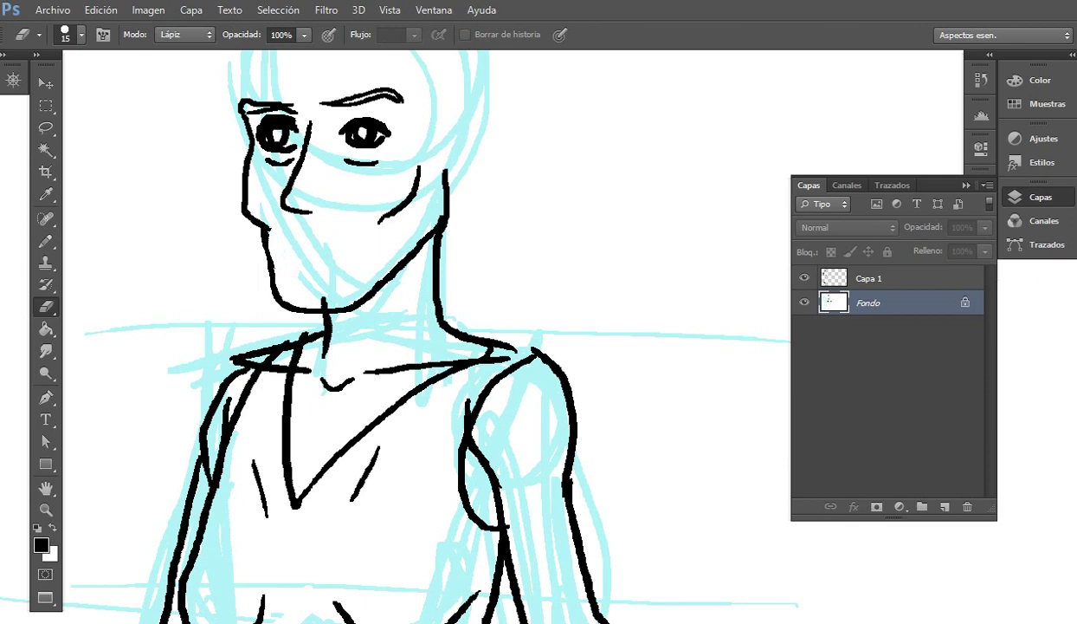
key("b")
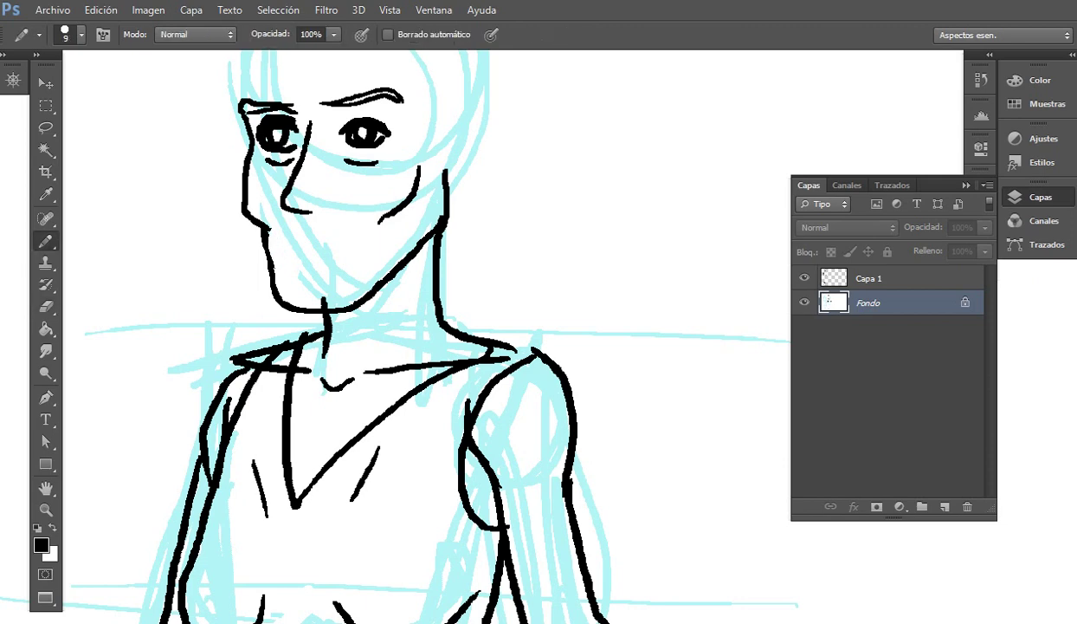
mouse_move(279, 255)
left_mouse_down()
mouse_move(343, 253)
mouse_move(324, 269)
mouse_move(309, 238)
left_mouse_up()
mouse_move(365, 370)
left_mouse_down()
mouse_move(306, 427)
mouse_move(318, 471)
left_mouse_up()
Step: Ink the first fringe strands over the forehead, the near ear's outline and the hair edge beside the far temple
left_click_drag(189, 128, 247, 263)
mouse_move(242, 145)
left_mouse_down()
mouse_move(240, 197)
mouse_move(264, 249)
left_mouse_up()
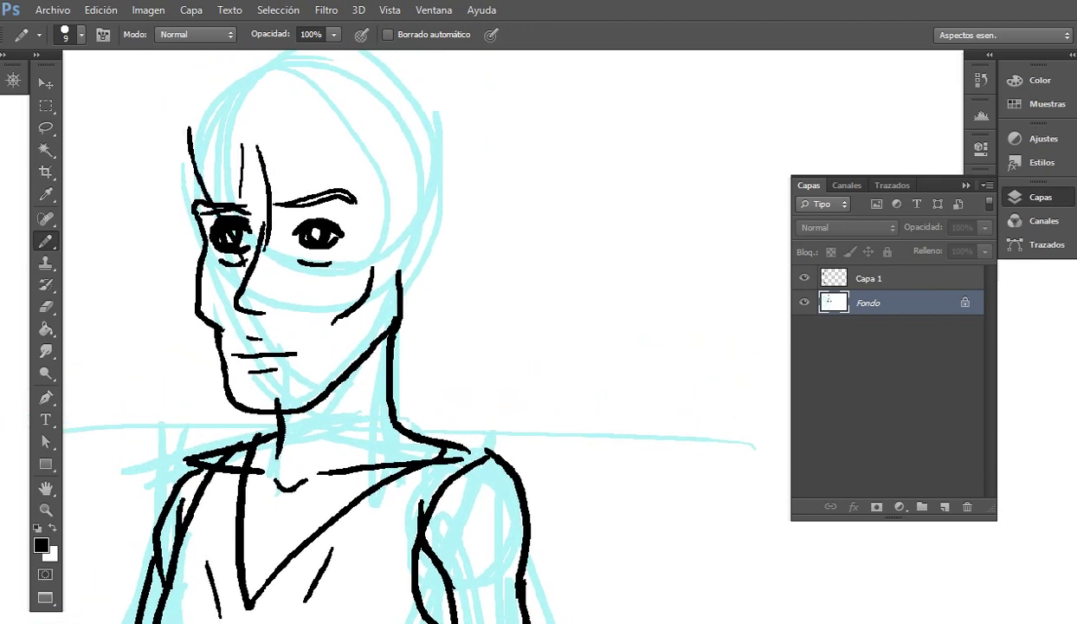
left_click_drag(317, 161, 316, 208)
mouse_move(404, 242)
left_mouse_down()
mouse_move(426, 287)
mouse_move(392, 309)
left_mouse_up()
left_click_drag(182, 129, 195, 251)
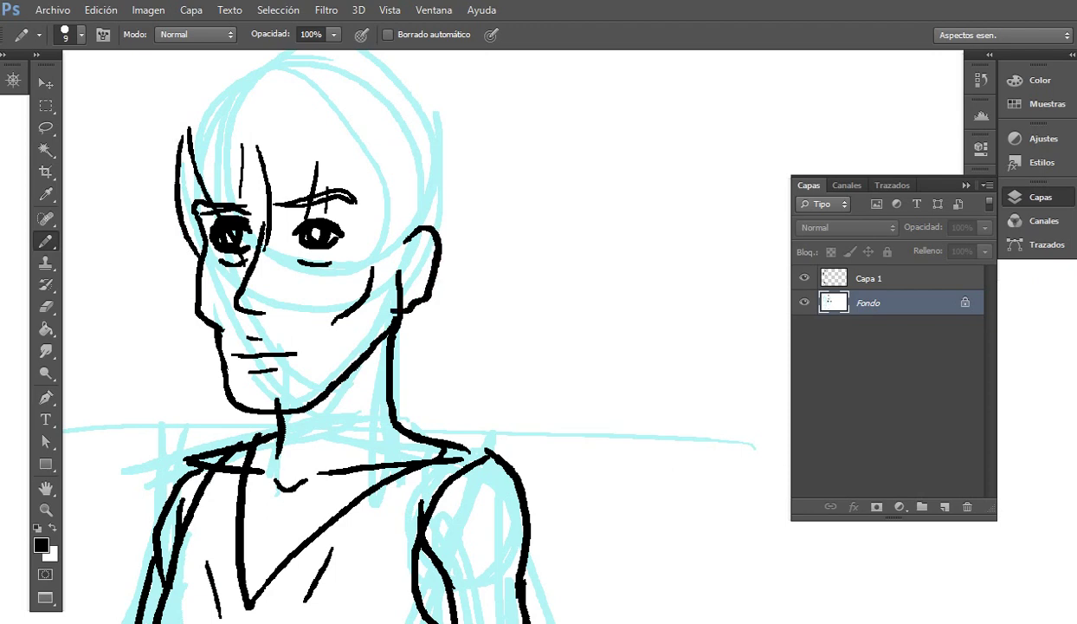
Step: Ink the hair lock falling behind the chin on the far side and strands running down before the near ear
mouse_move(217, 336)
left_mouse_down()
mouse_move(217, 403)
mouse_move(257, 436)
left_mouse_up()
left_click_drag(217, 402, 262, 451)
left_click_drag(262, 414, 261, 449)
left_click_drag(381, 259, 279, 282)
left_click_drag(275, 198, 296, 310)
left_click_drag(290, 262, 286, 318)
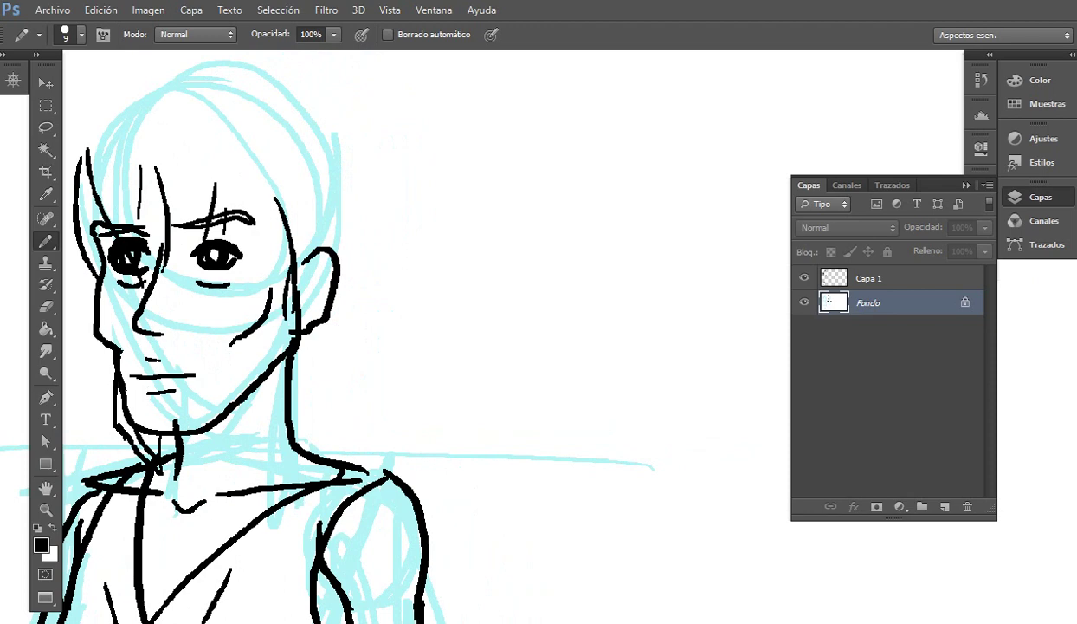
Step: Thicken the neck's back contour and ink the pointed hair tips falling behind it onto the shoulder
mouse_move(351, 300)
left_mouse_down()
mouse_move(368, 432)
mouse_move(327, 416)
left_mouse_up()
mouse_move(288, 351)
left_mouse_down()
mouse_move(318, 478)
mouse_move(314, 418)
left_mouse_up()
mouse_move(316, 421)
left_mouse_down()
mouse_move(337, 477)
mouse_move(333, 448)
left_mouse_up()
left_click_drag(433, 303, 535, 344)
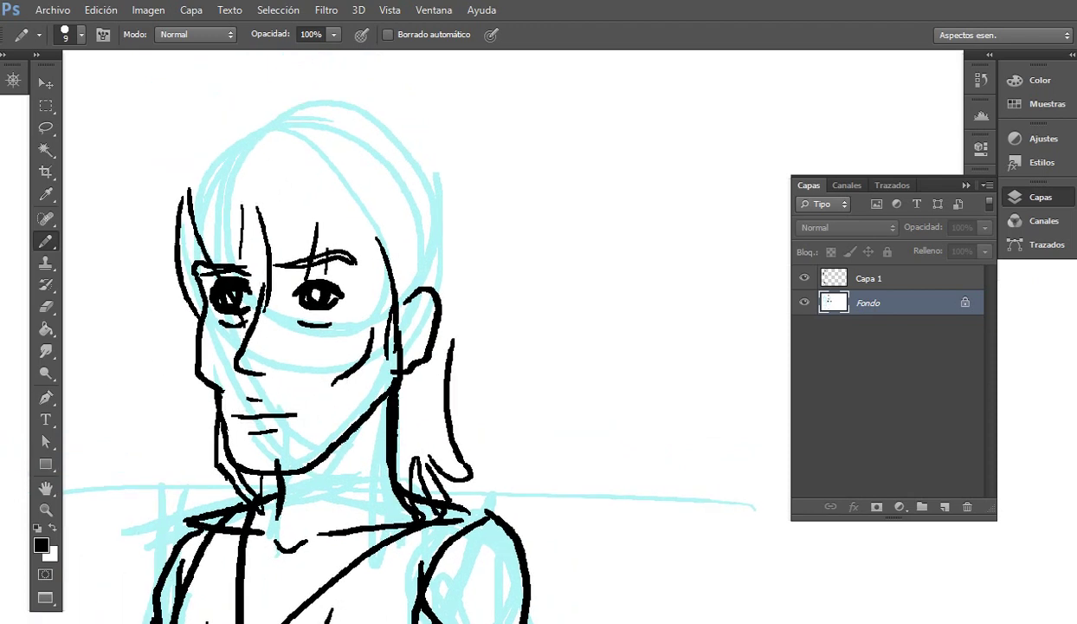
Step: Ink the hair's outer contour over the crown and down the back of the head to the shoulder-length tips
left_click_drag(390, 260, 396, 310)
mouse_move(193, 241)
left_mouse_down()
mouse_move(276, 168)
mouse_move(390, 161)
mouse_move(420, 173)
left_mouse_up()
mouse_move(429, 188)
left_mouse_down()
mouse_move(450, 250)
mouse_move(445, 406)
left_mouse_up()
left_click_drag(306, 149, 230, 185)
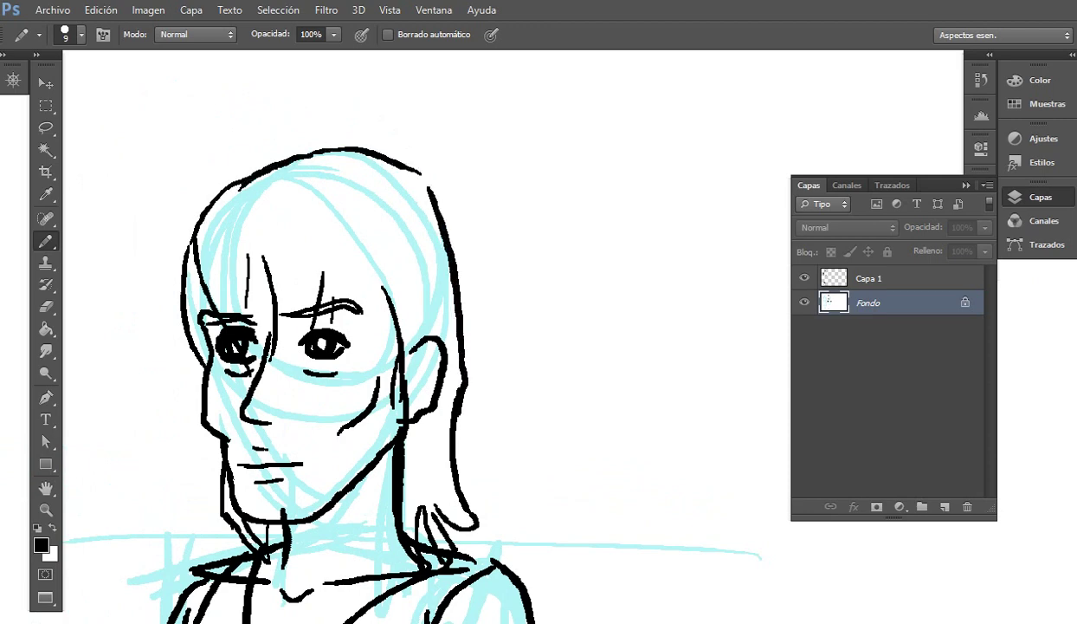
left_click_drag(420, 170, 437, 216)
Step: Add more fringe strands across the forehead, side locks at the near temple and inner lines in the ear
left_click_drag(220, 257, 261, 349)
mouse_move(257, 253)
left_mouse_down()
mouse_move(259, 317)
mouse_move(258, 281)
left_mouse_up()
left_click_drag(287, 249, 314, 314)
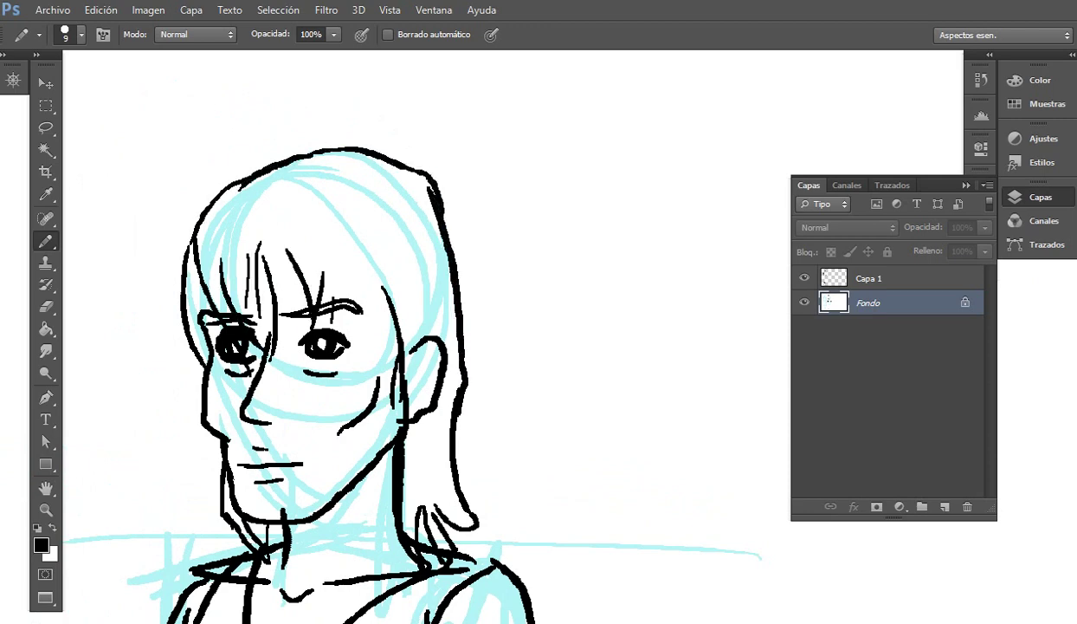
left_click_drag(344, 251, 402, 368)
left_click_drag(421, 302, 403, 401)
left_click_drag(421, 346, 414, 412)
left_click_drag(425, 373, 477, 378)
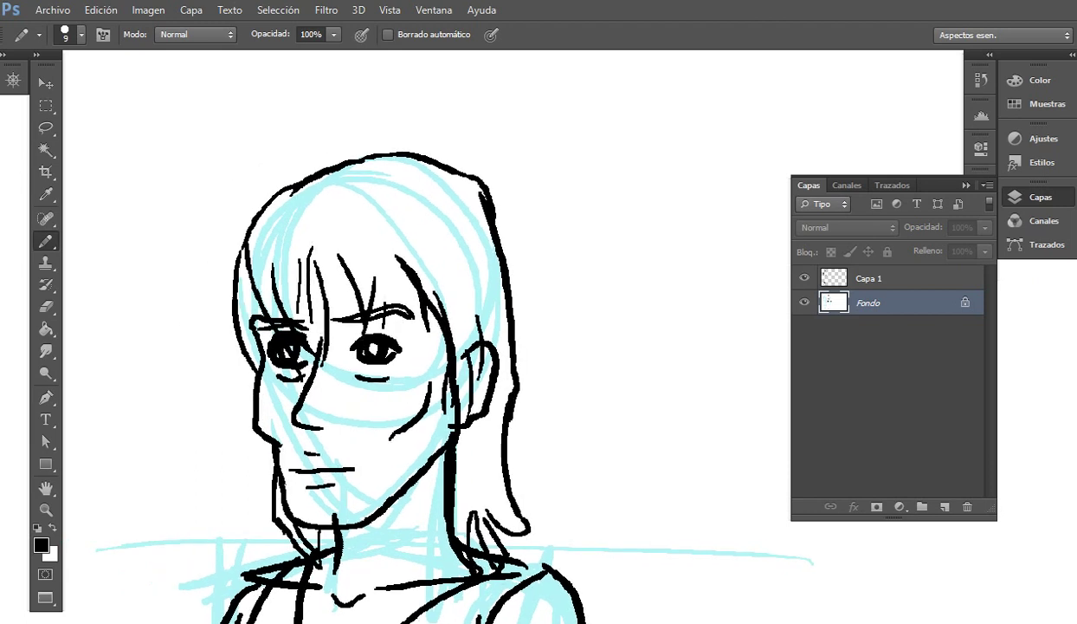
Step: Set the foreground colour to bright red, #f20606
key("i")
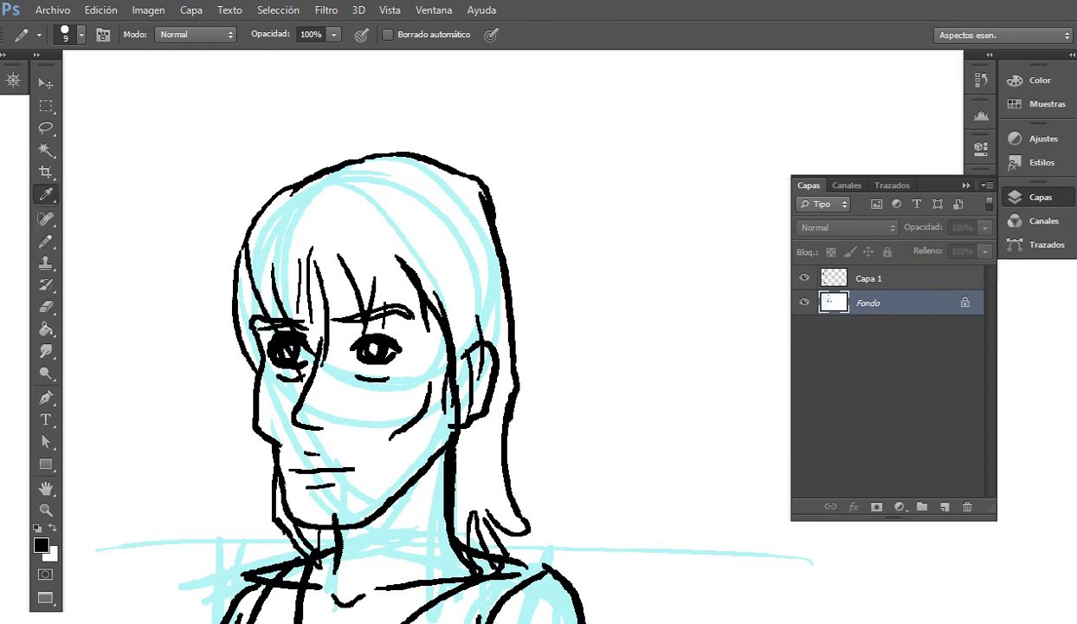
left_click(40, 544)
left_click(610, 304)
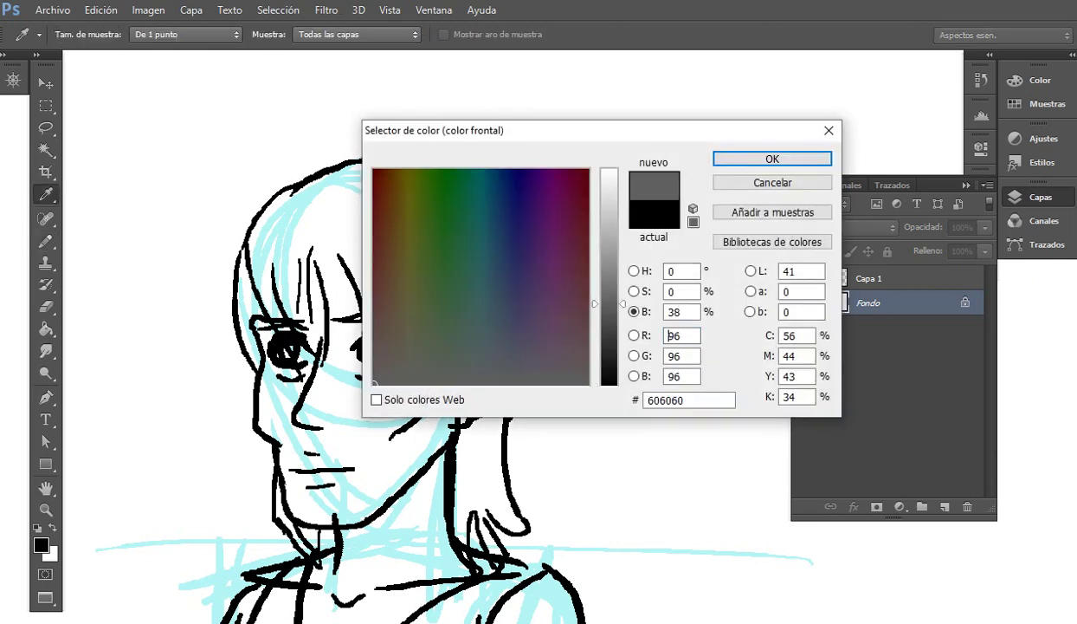
left_click_drag(582, 189, 588, 175)
left_click(609, 201)
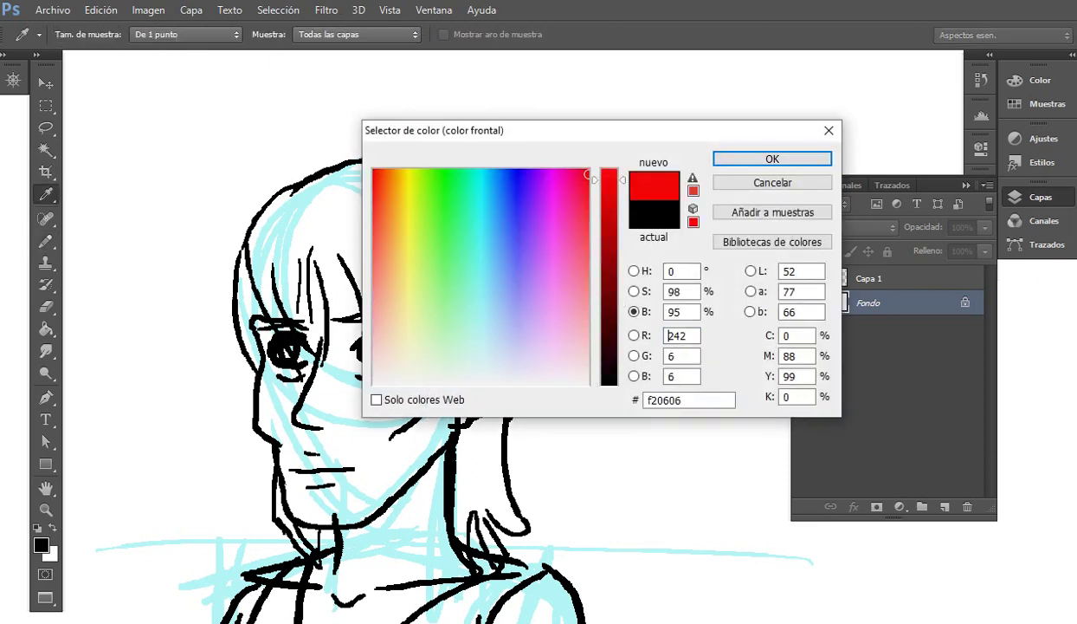
left_click(772, 159)
Step: Paint the inside of the second figure's near eye red and add a black pupil touching the upper lid
key("b")
left_click(373, 348)
mouse_move(375, 349)
left_mouse_down()
mouse_move(349, 340)
mouse_move(375, 336)
mouse_move(374, 347)
mouse_move(351, 346)
mouse_move(421, 390)
left_mouse_up()
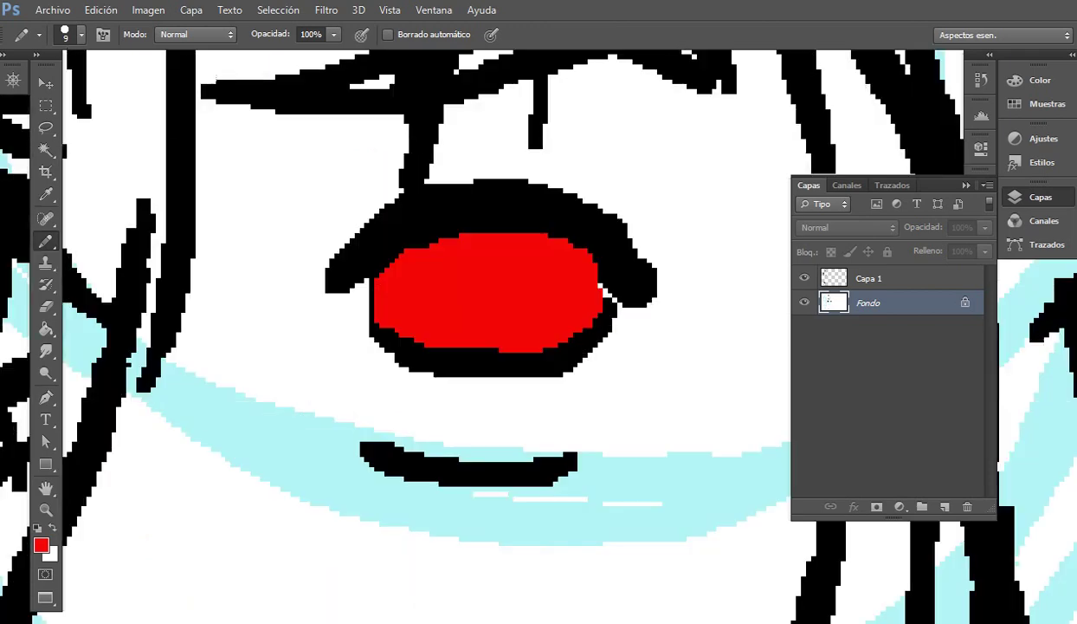
key("d")
mouse_move(444, 279)
left_mouse_down()
mouse_move(491, 268)
mouse_move(444, 254)
mouse_move(440, 265)
mouse_move(672, 274)
left_mouse_up()
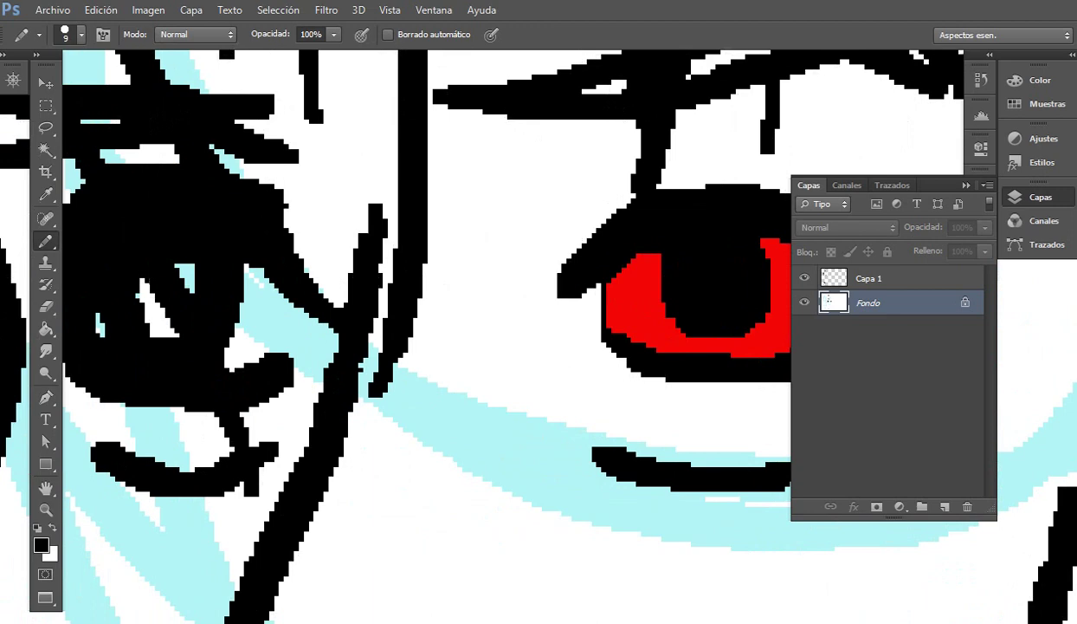
Step: Fill the second figure's far eye solid black and paint a round white spot in its centre
scroll(485, 329, "left", 3)
mouse_move(247, 309)
left_mouse_down()
mouse_move(407, 320)
mouse_move(312, 277)
mouse_move(388, 297)
mouse_move(472, 342)
left_mouse_up()
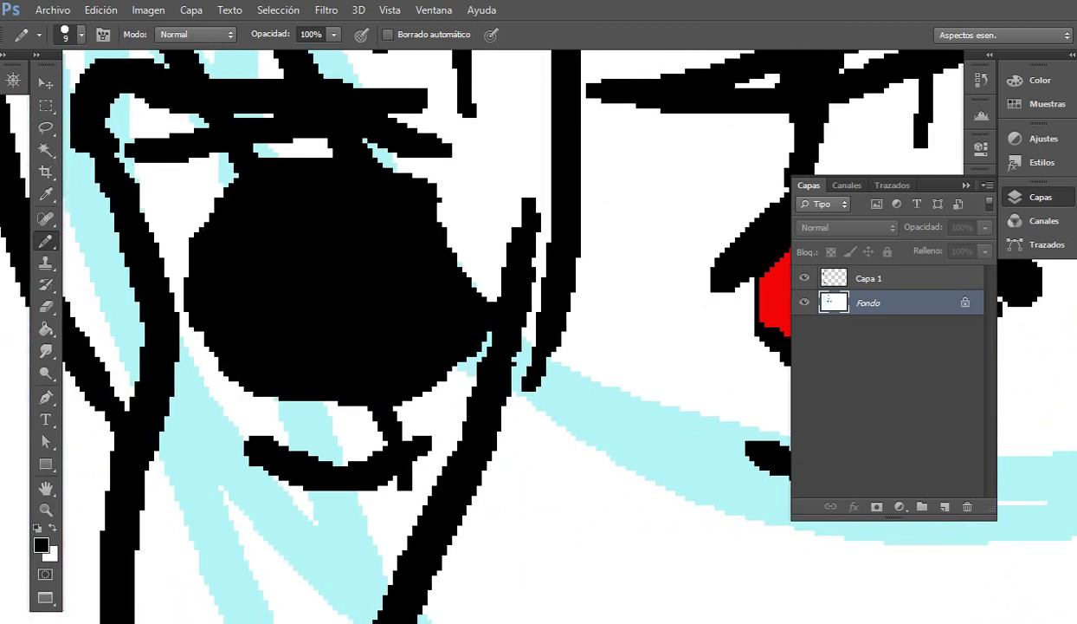
key("x")
mouse_move(300, 264)
left_mouse_down()
mouse_move(333, 260)
mouse_move(278, 277)
mouse_move(325, 251)
left_mouse_up()
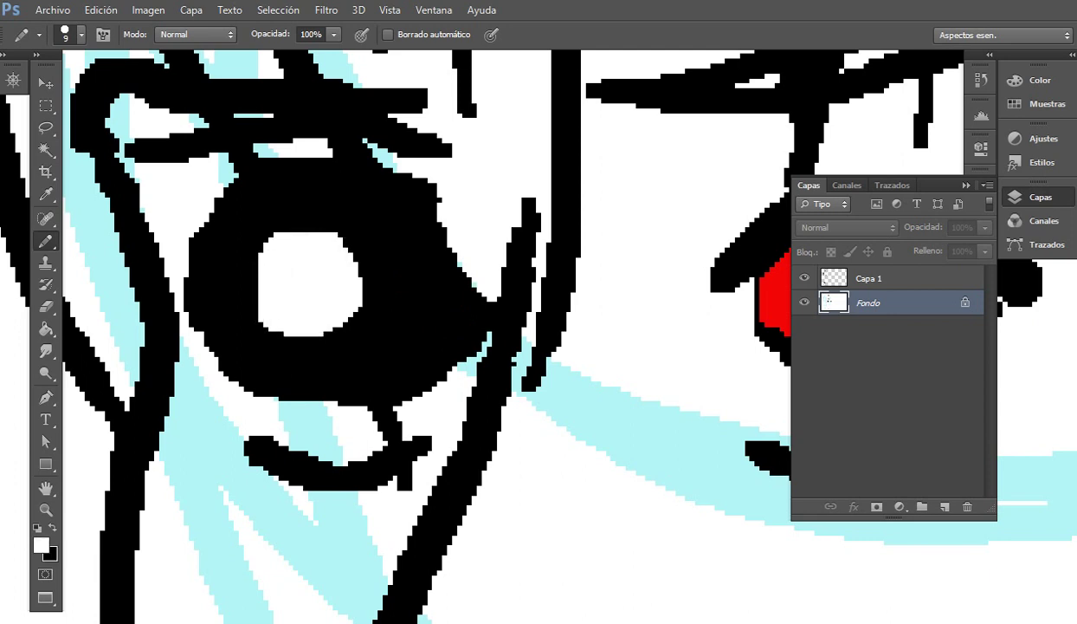
Step: Ink fuller upper and lower lips around the second figure's mouth and a small nostril curve beside the nose in black
key("ctrl+minus")
key("ctrl+minus")
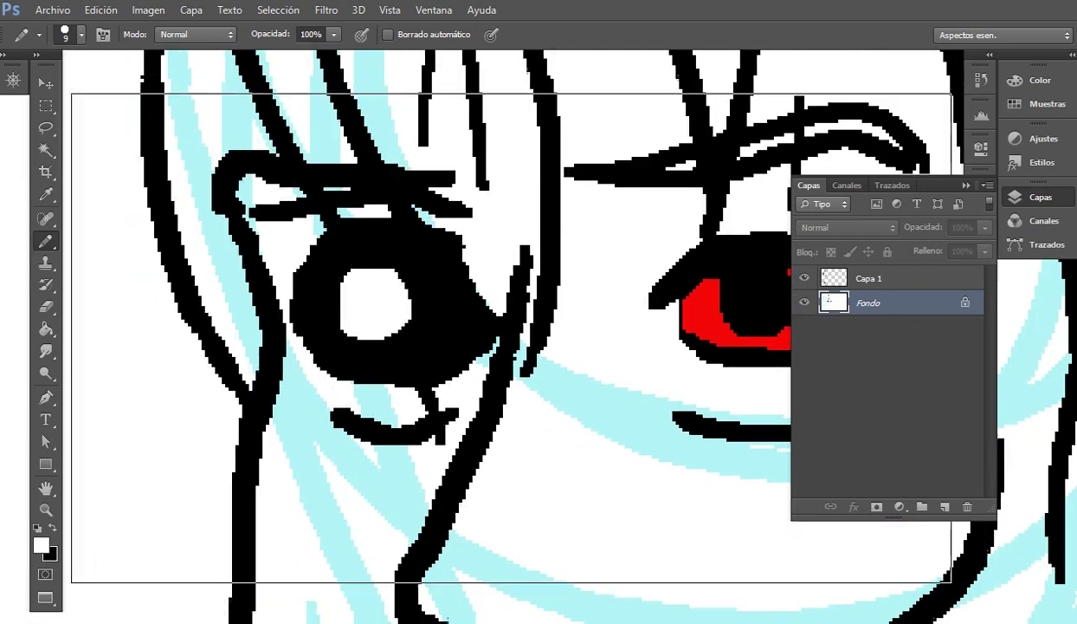
key("ctrl+0")
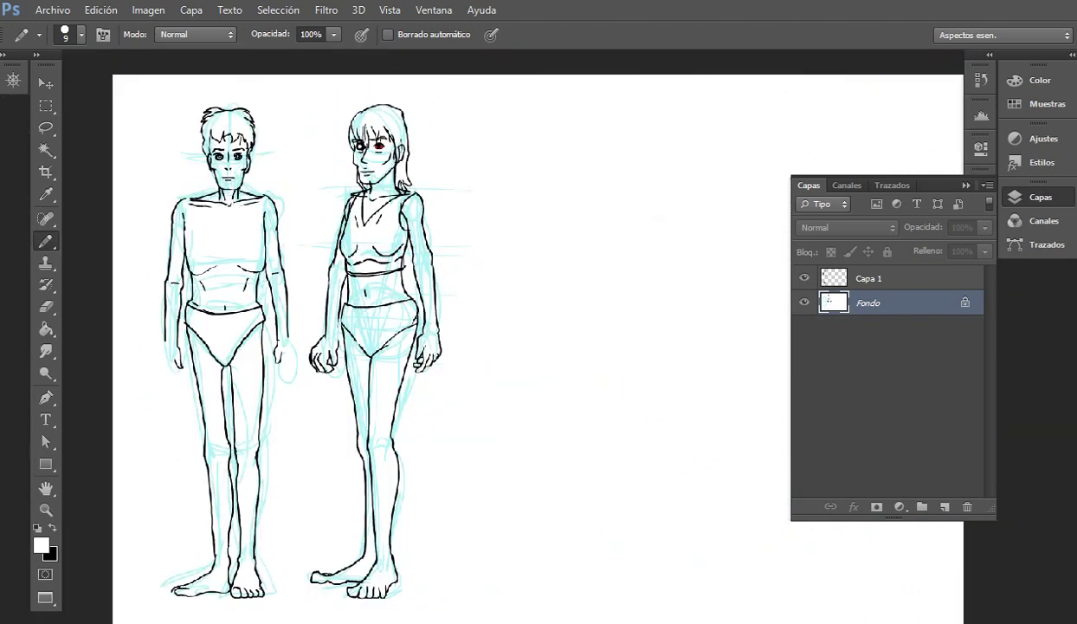
scroll(356, 113, "up", 5)
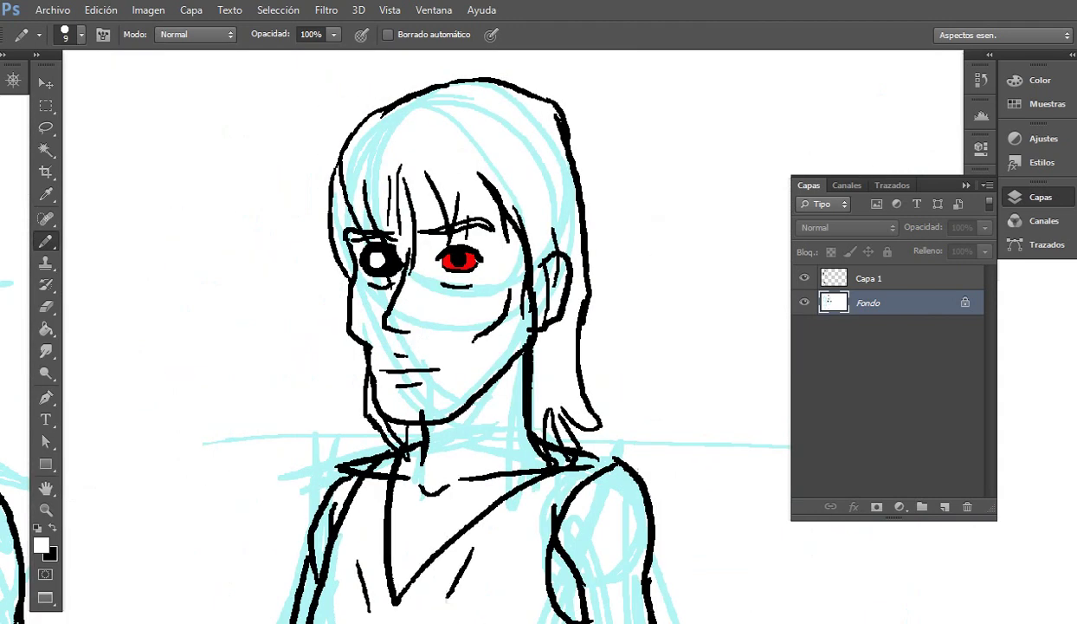
key("x")
mouse_move(411, 355)
left_mouse_down()
mouse_move(435, 364)
mouse_move(391, 365)
mouse_move(399, 345)
mouse_move(417, 351)
mouse_move(388, 372)
mouse_move(426, 369)
mouse_move(381, 373)
mouse_move(412, 376)
mouse_move(425, 365)
left_mouse_up()
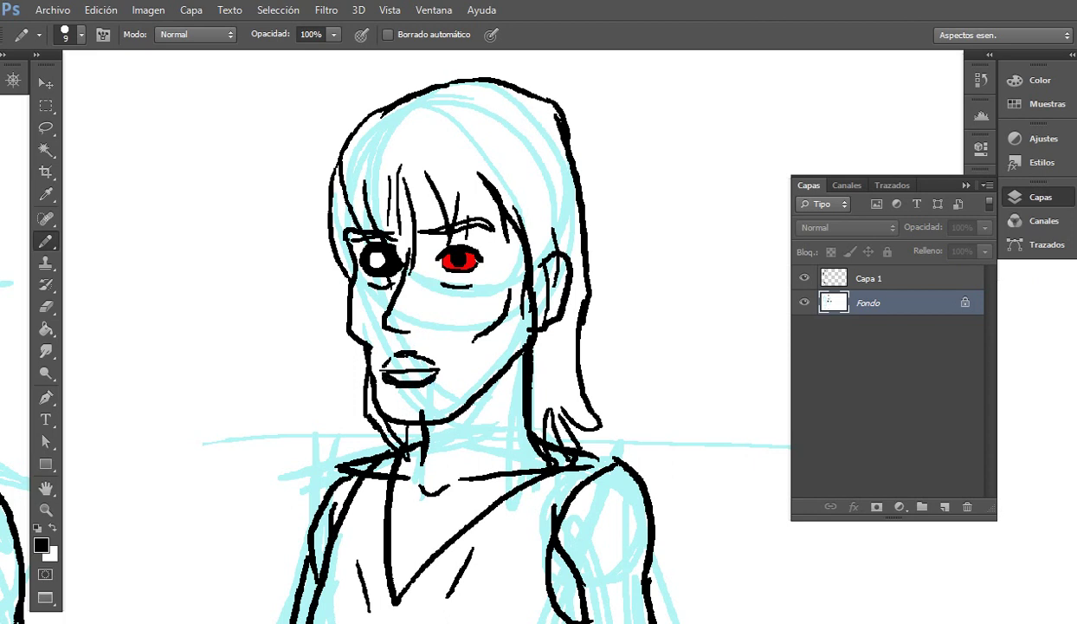
left_click_drag(459, 329, 454, 330)
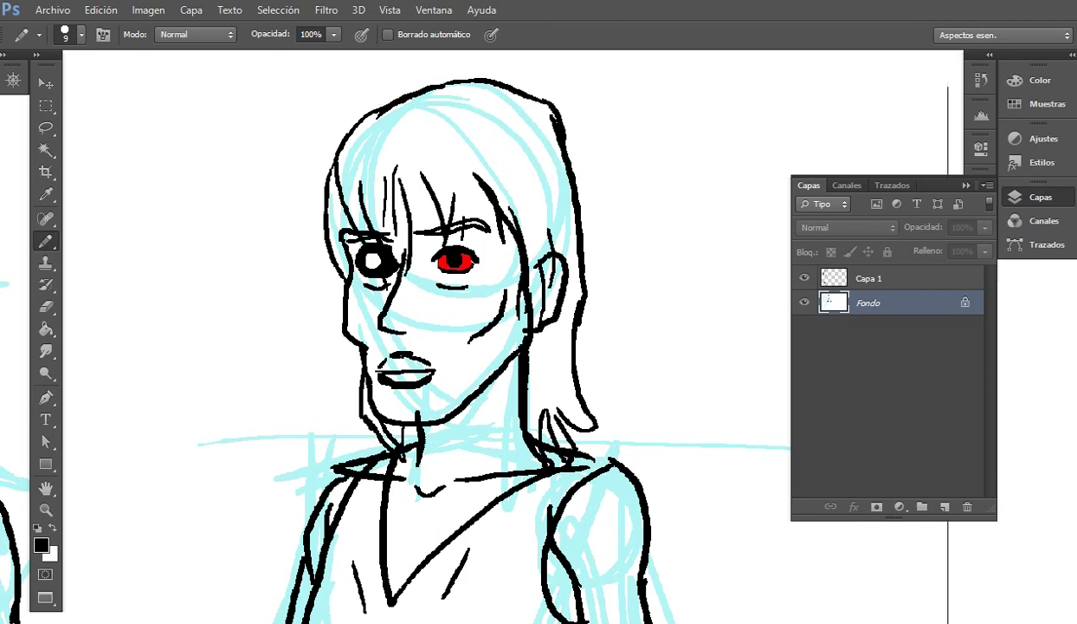
scroll(448, 370, "up", 2)
mouse_move(418, 312)
left_mouse_down()
mouse_move(411, 326)
mouse_move(378, 328)
left_mouse_up()
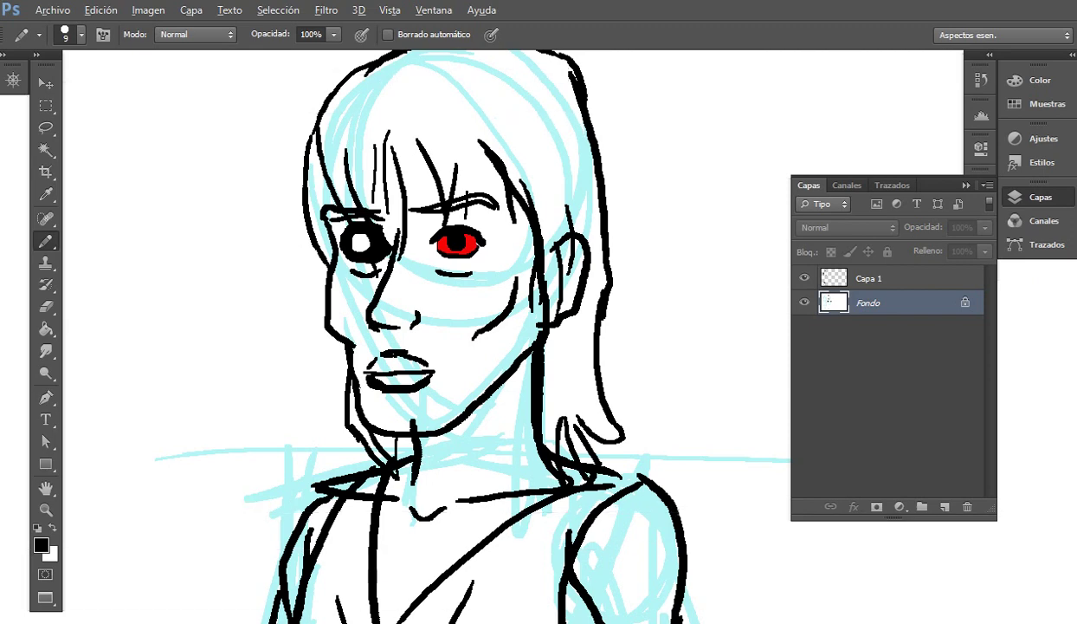
scroll(474, 339, "down", 6)
left_click_drag(474, 339, 495, 304)
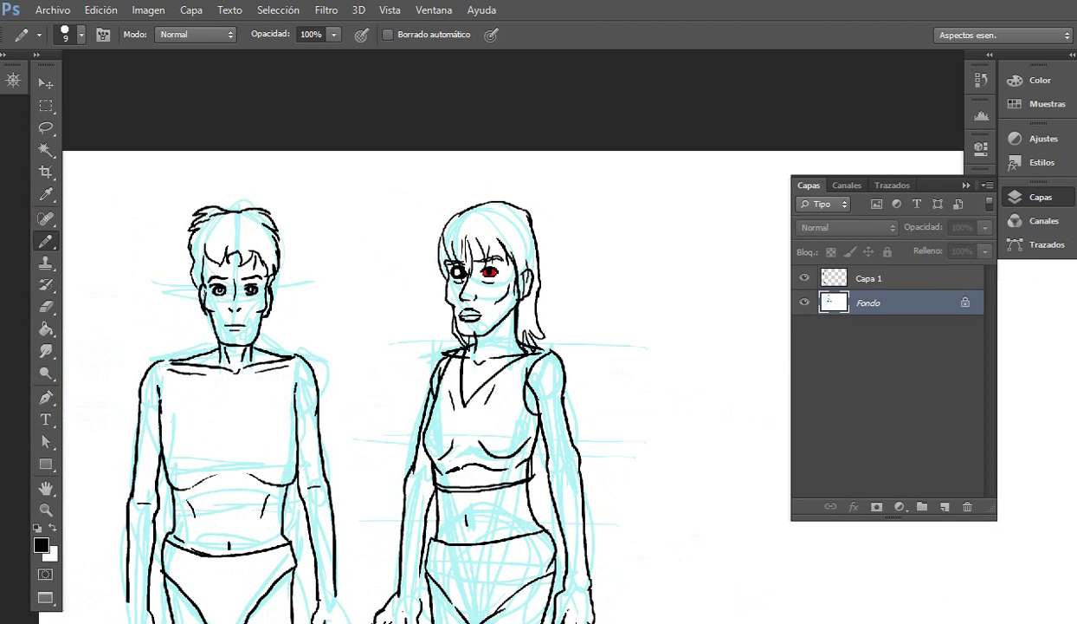
scroll(468, 355, "down", 1)
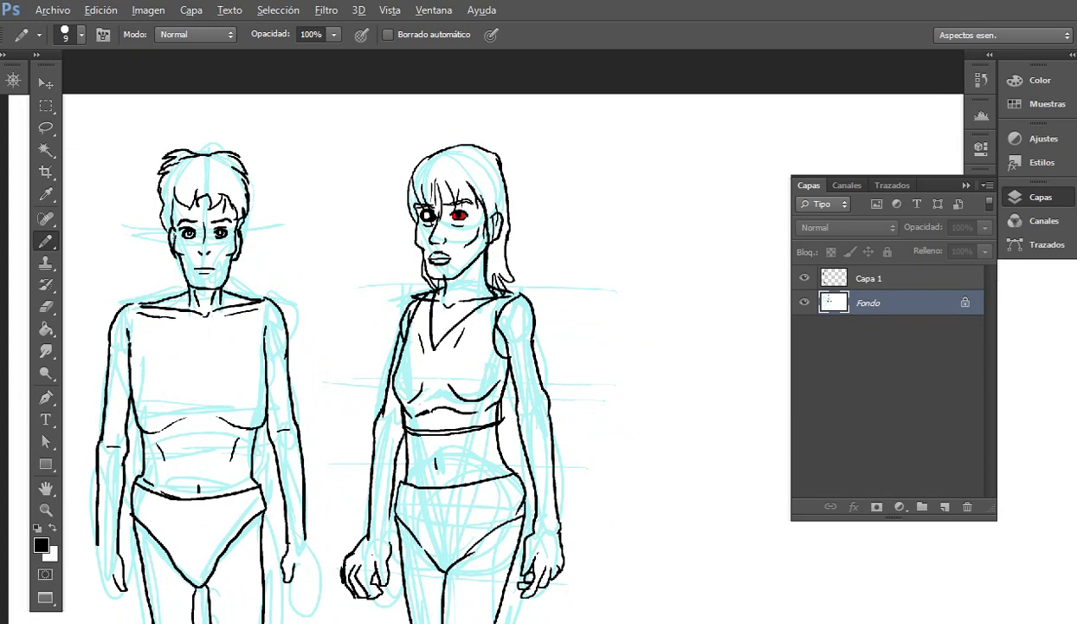
key("ctrl+minus")
key("ctrl+minus")
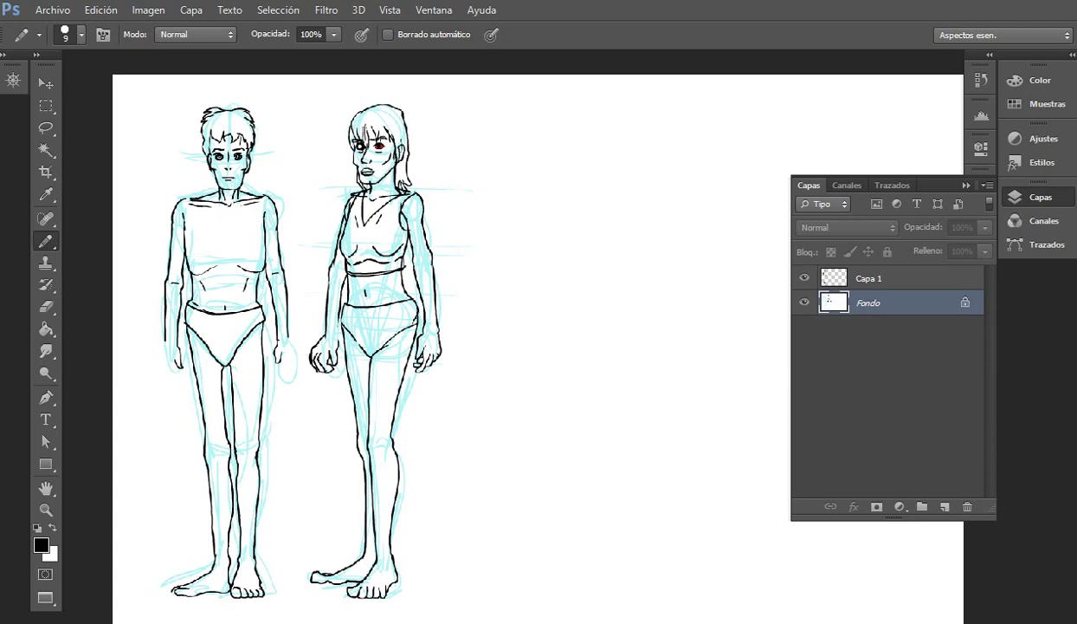
Step: Merge all visible layers into the background and replace the cyan construction lines with a white, non-contiguous fill
key("ctrl+shift+e")
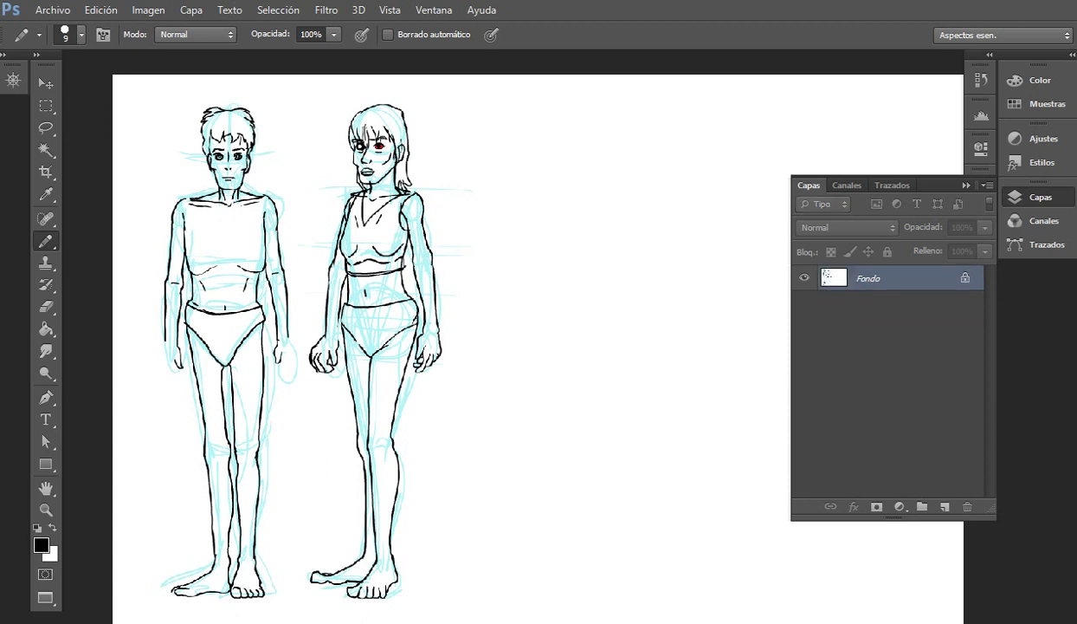
key("w")
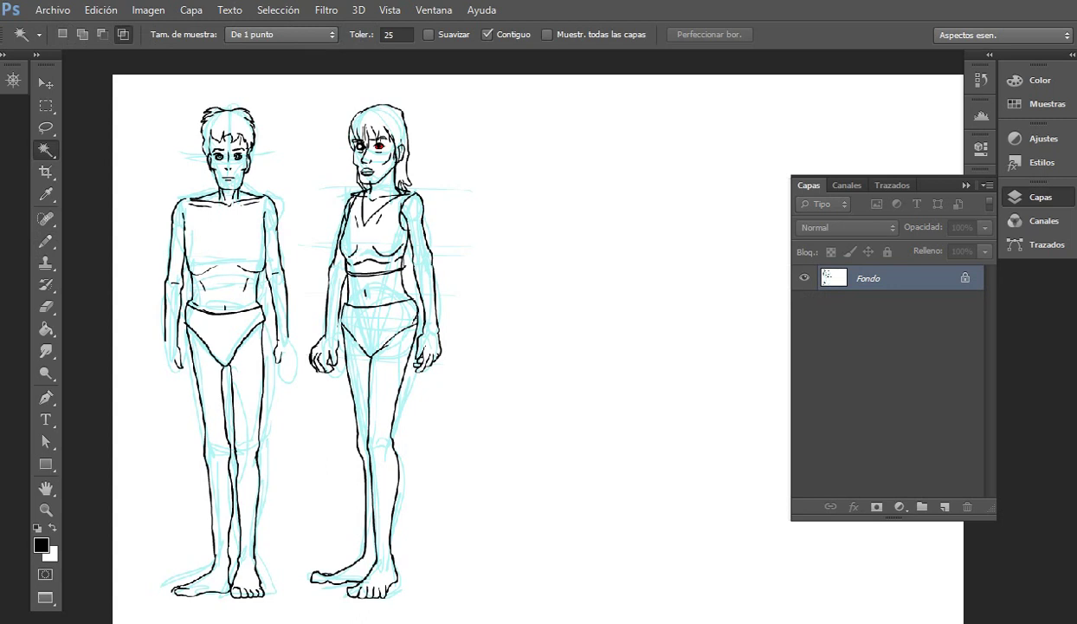
key("x")
key("g")
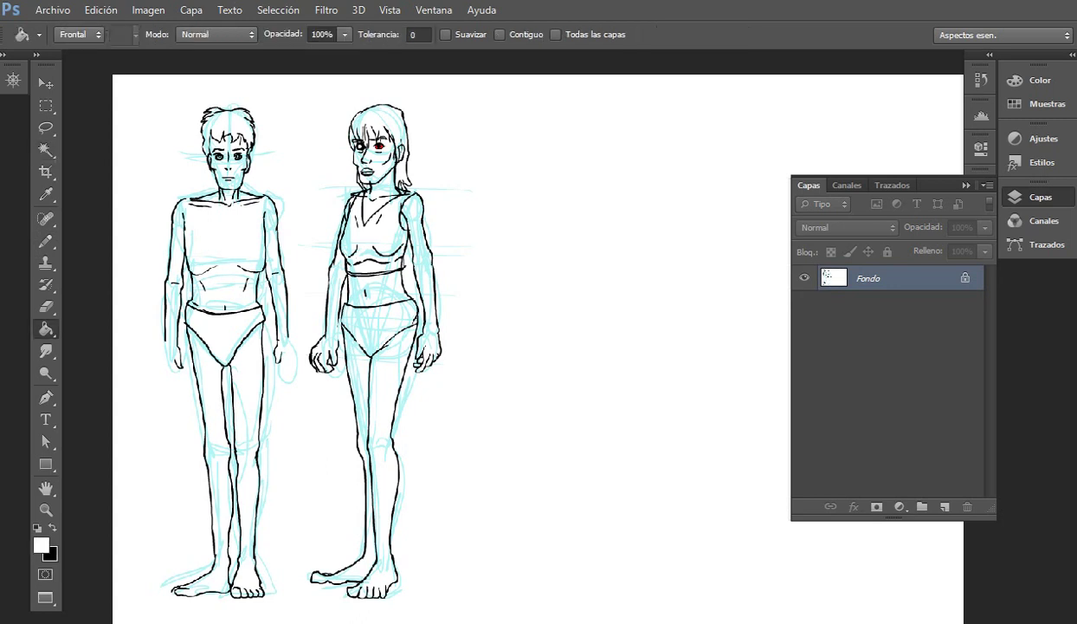
left_click(381, 319)
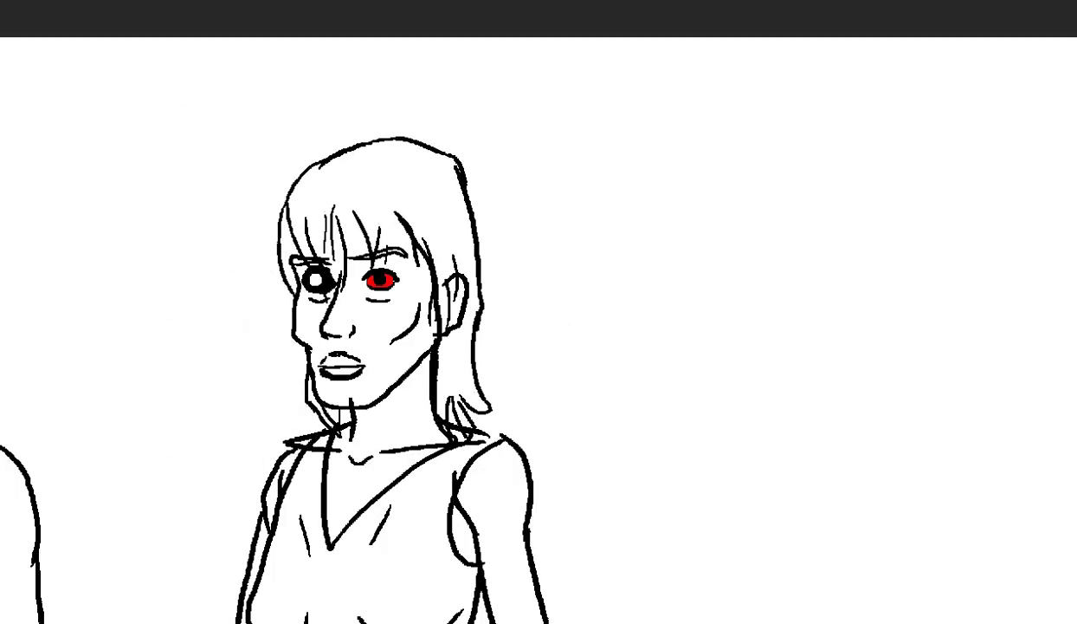
Step: Lasso the second figure's head and neckline, fade its lines to light grey by raising the Hue/Saturation lightness, and deselect
mouse_move(487, 115)
left_mouse_down()
mouse_move(280, 106)
mouse_move(260, 406)
mouse_move(379, 496)
mouse_move(451, 96)
left_mouse_up()
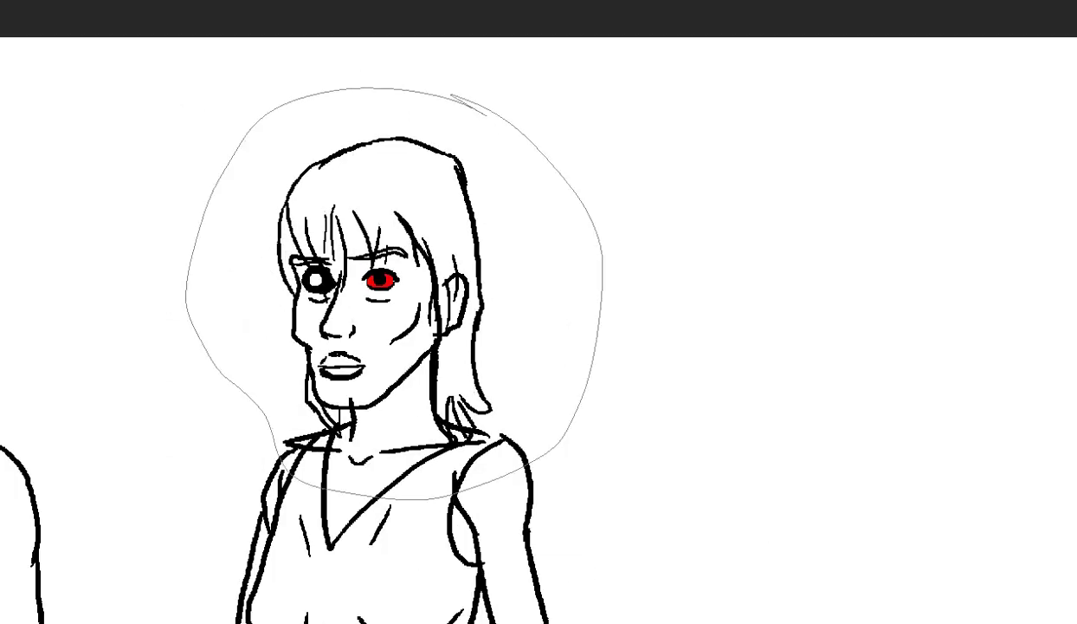
key("ctrl+u")
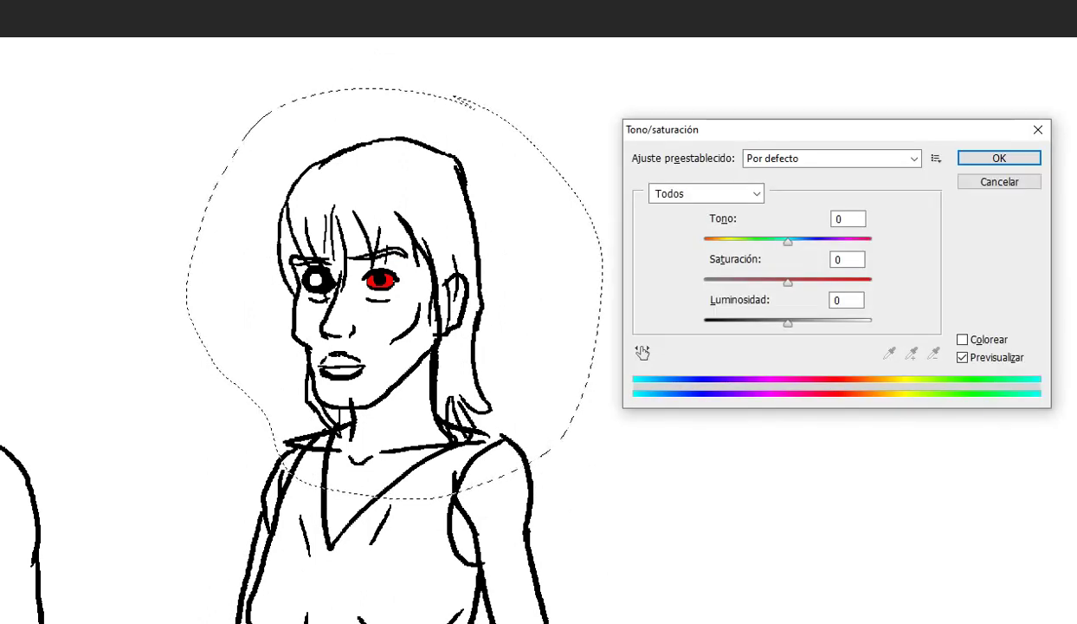
mouse_move(788, 323)
left_mouse_down()
mouse_move(872, 323)
mouse_move(863, 323)
left_mouse_up()
left_click(999, 158)
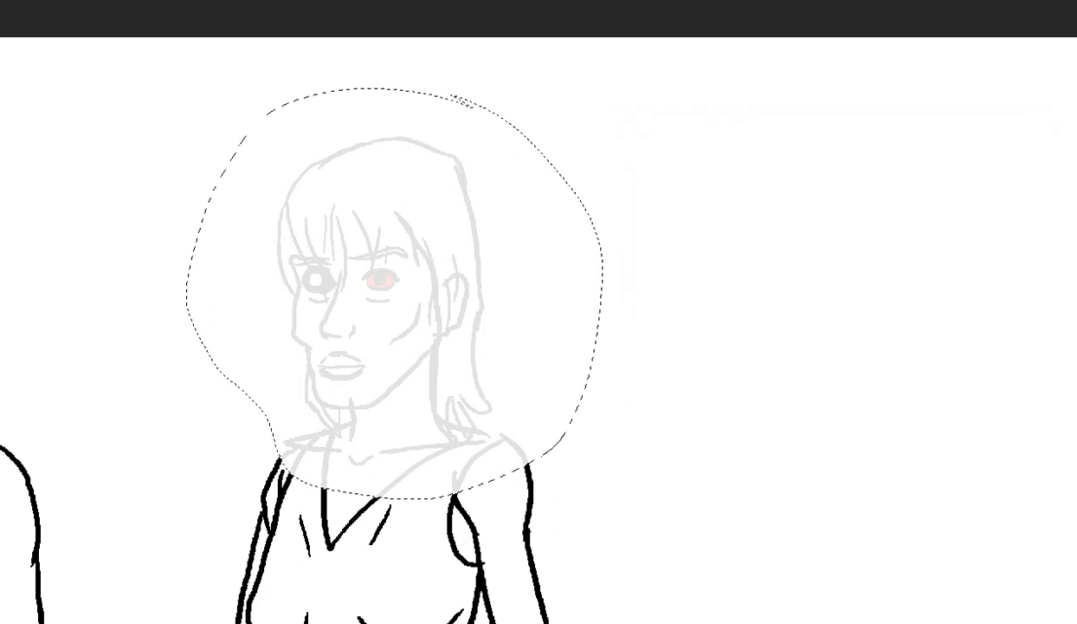
key("ctrl+d")
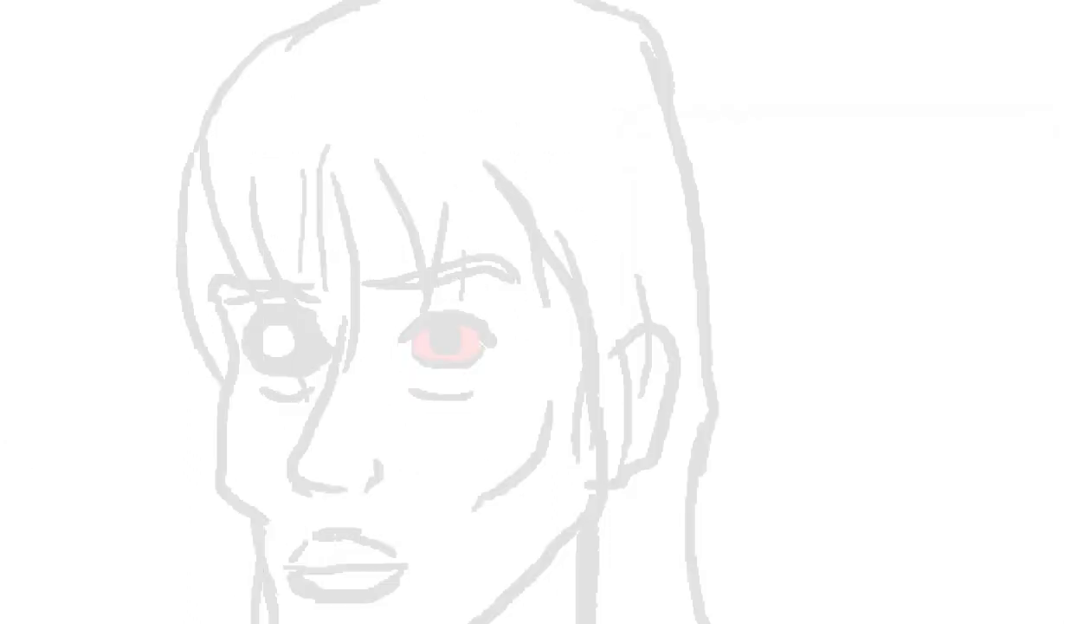
Step: Ink new pointed fringe locks, the side lock and the near ear's outline in black over the second figure's faded head
mouse_move(194, 132)
left_mouse_down()
mouse_move(220, 260)
mouse_move(283, 336)
mouse_move(250, 202)
mouse_move(255, 171)
mouse_move(252, 183)
mouse_move(360, 320)
left_mouse_up()
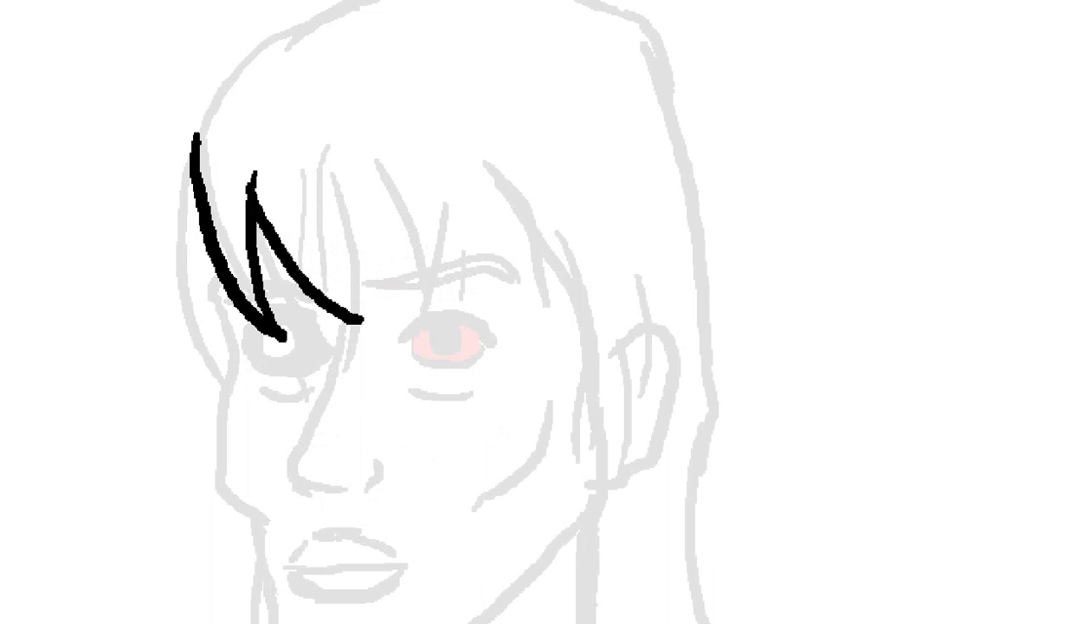
mouse_move(319, 167)
left_mouse_down()
mouse_move(353, 318)
mouse_move(386, 276)
mouse_move(405, 324)
left_mouse_up()
mouse_move(422, 290)
left_mouse_down()
mouse_move(433, 250)
mouse_move(436, 198)
left_mouse_up()
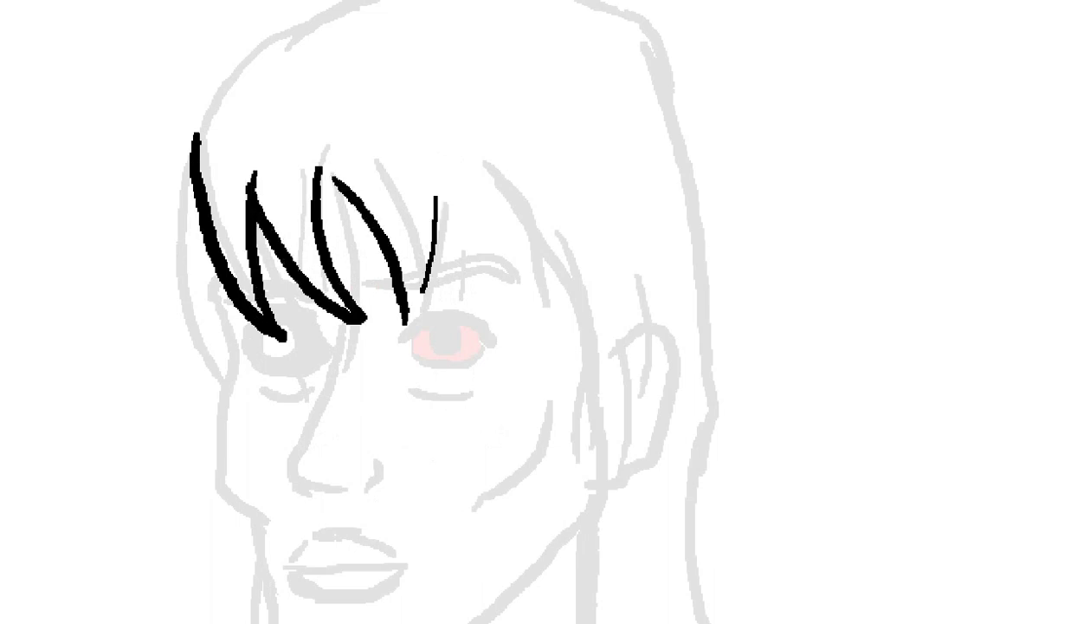
left_click_drag(405, 321, 442, 224)
mouse_move(443, 170)
left_mouse_down()
mouse_move(560, 336)
mouse_move(534, 265)
mouse_move(582, 275)
mouse_move(629, 249)
mouse_move(579, 379)
left_mouse_up()
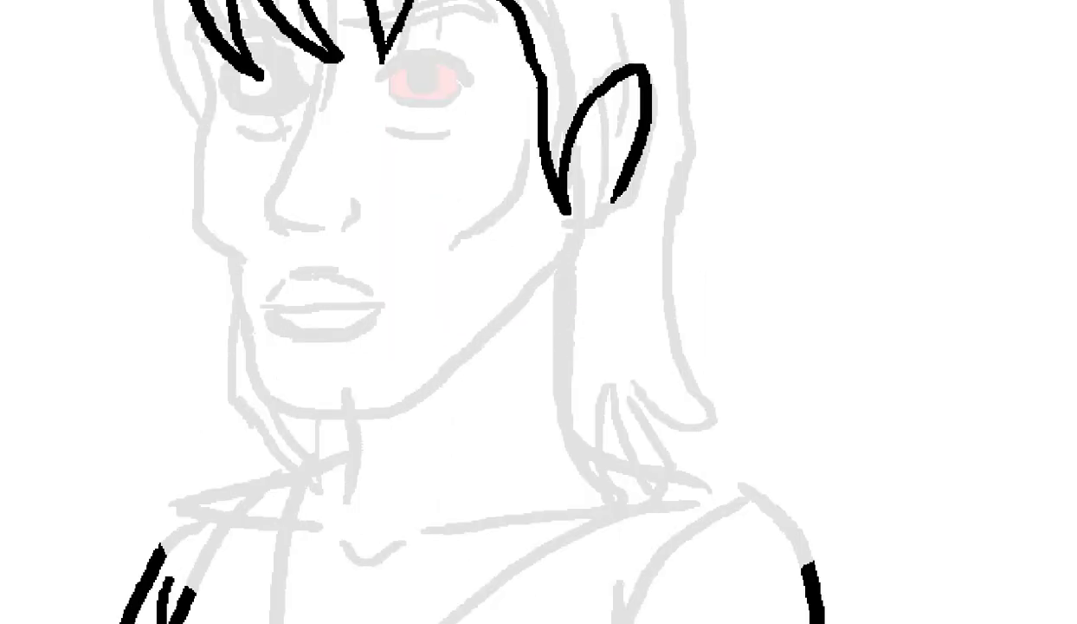